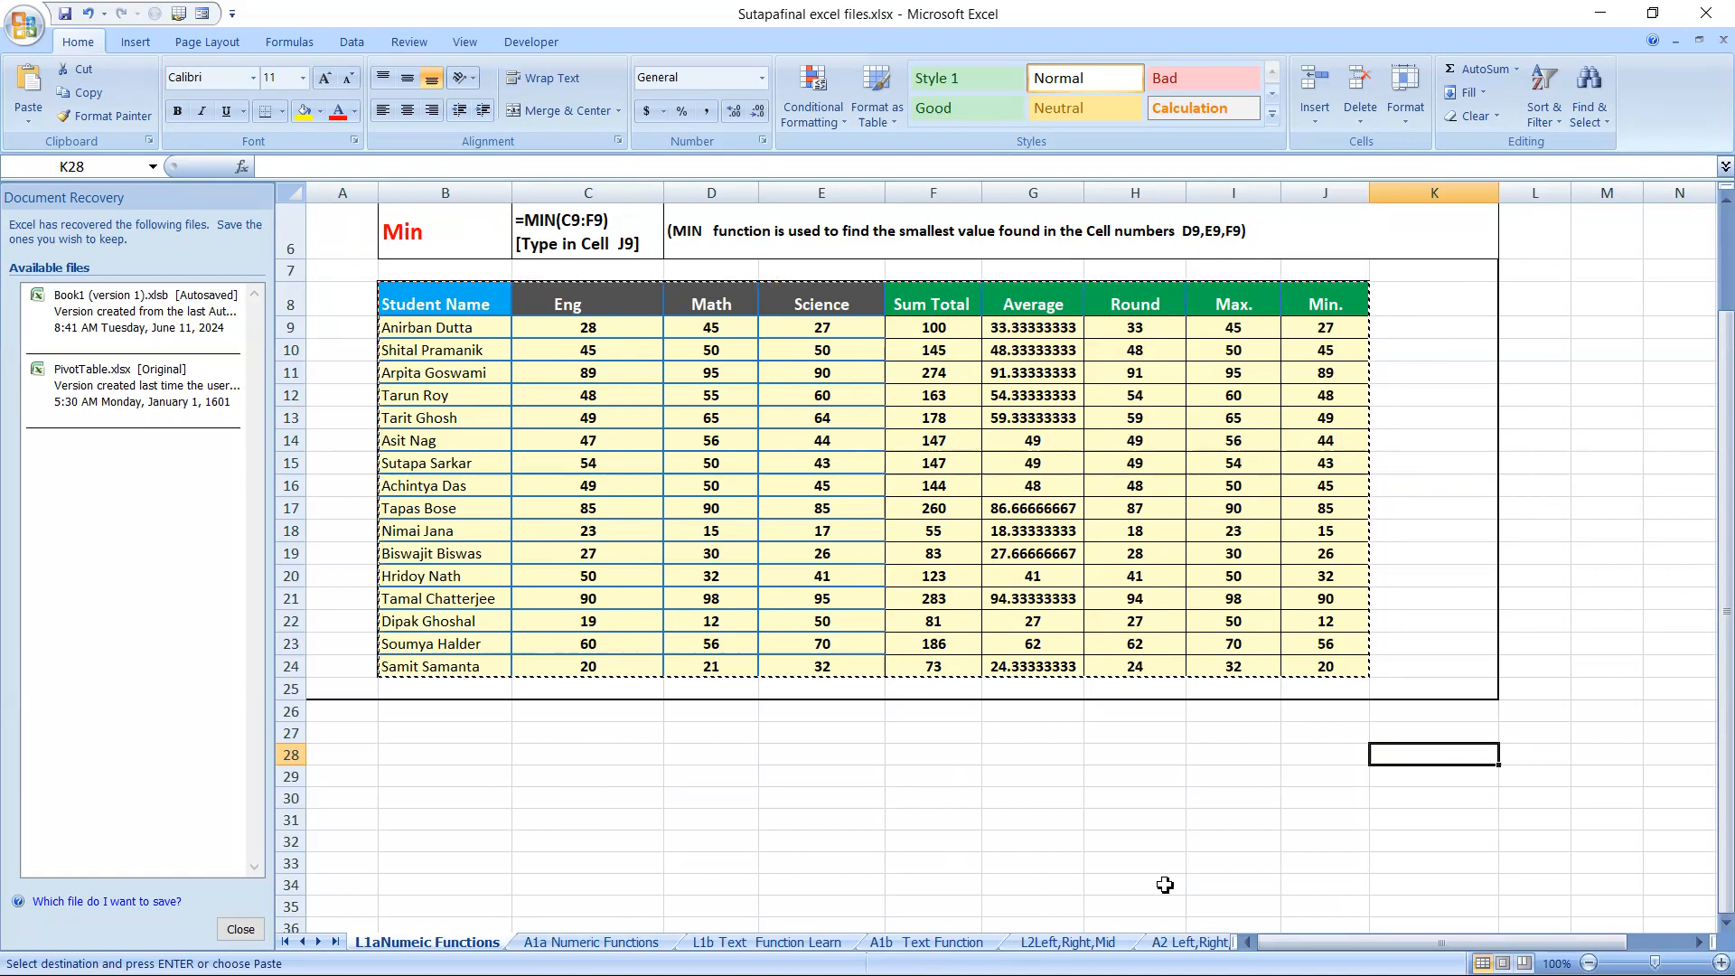
Copy the student marks table in B8:F24, from Student Name through Sum Total, and create a new blank workbook
drag(405, 289, 934, 665)
key(ctrl+c)
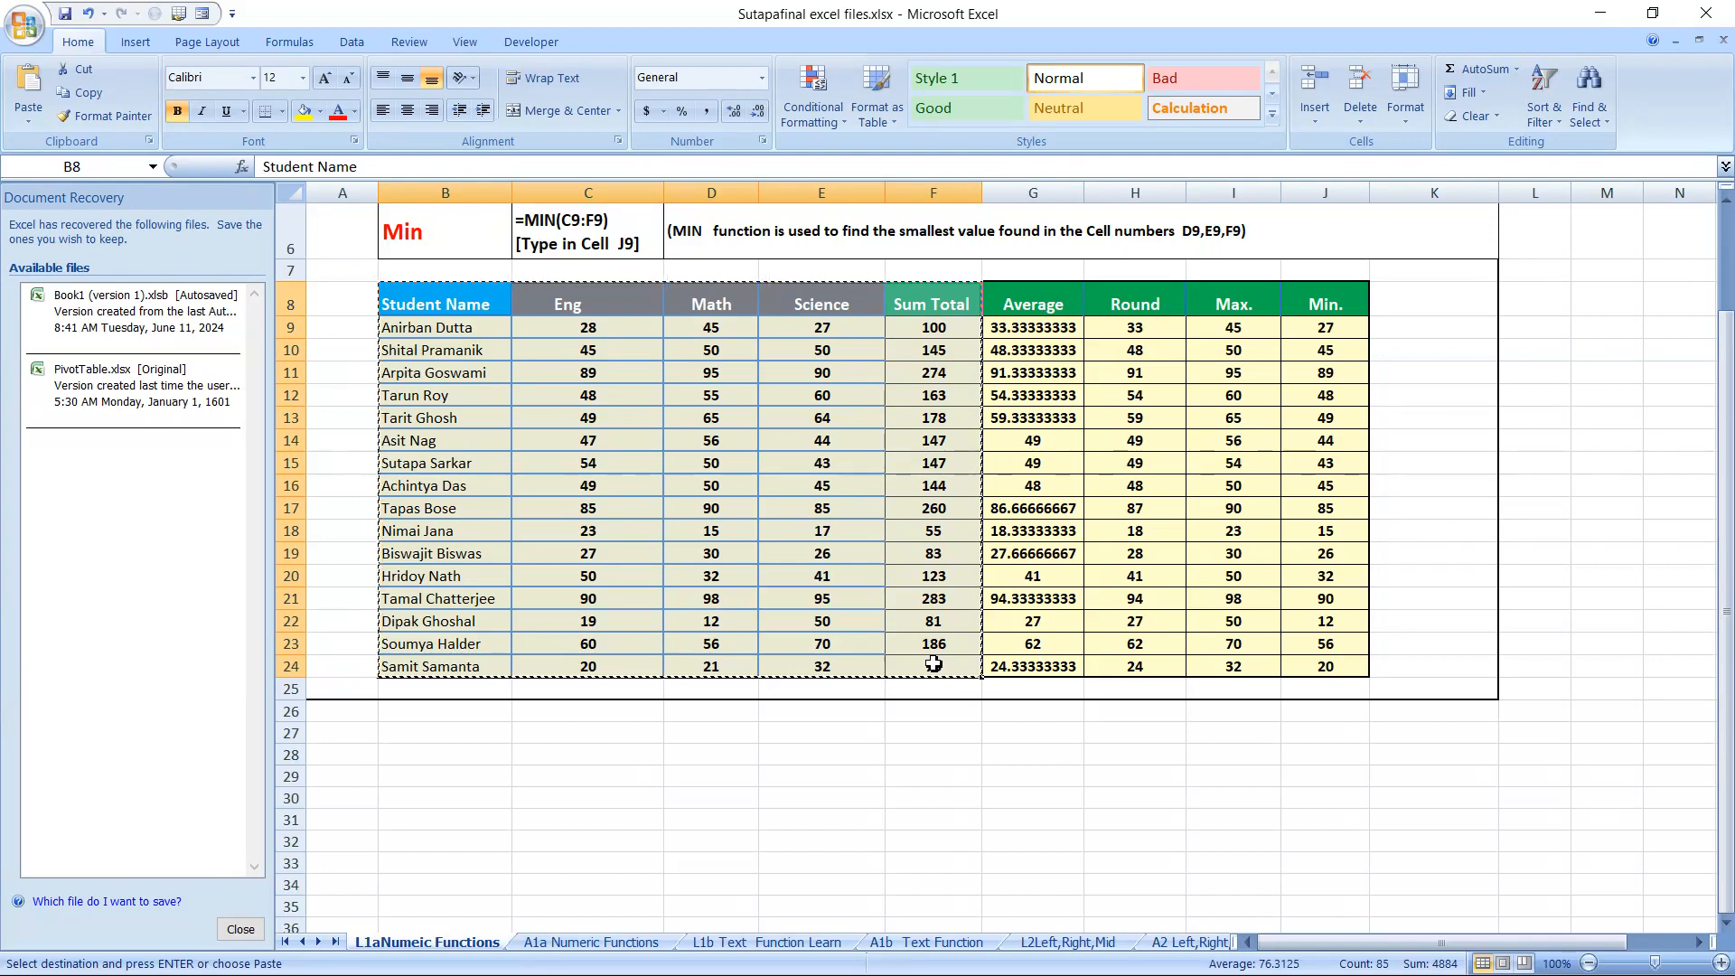
key(ctrl+n)
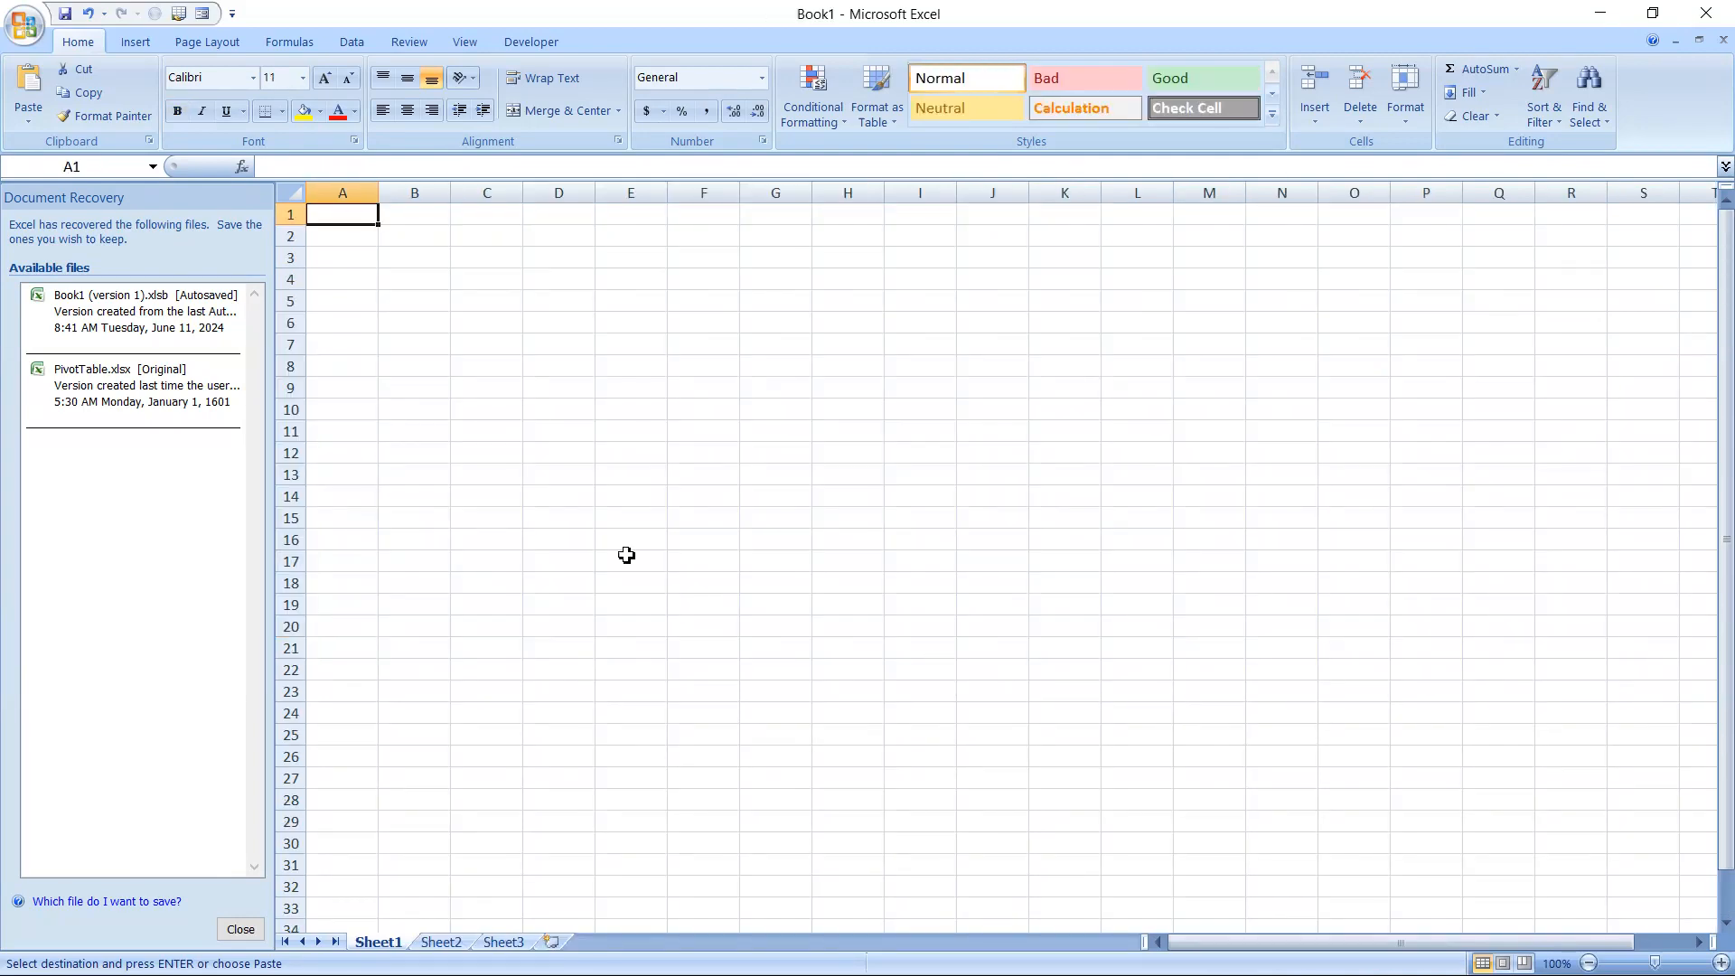
Try a regular paste of the copied table with its formatting at cell A1 and undo it
click(25, 115)
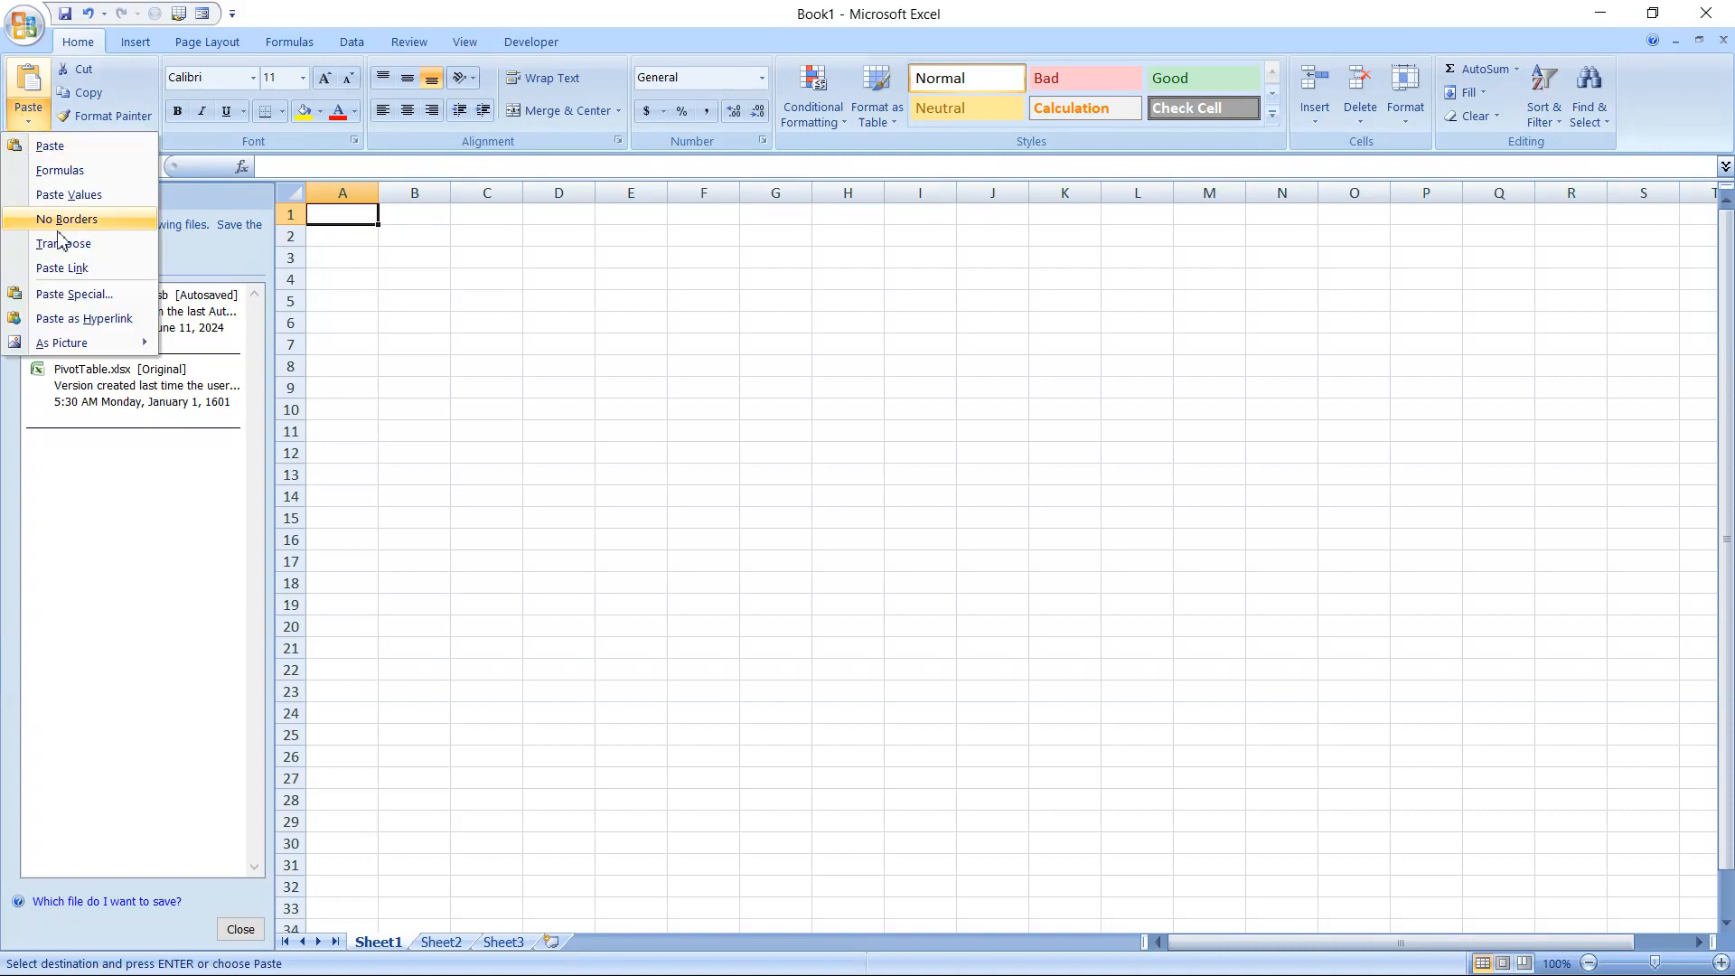
click(53, 147)
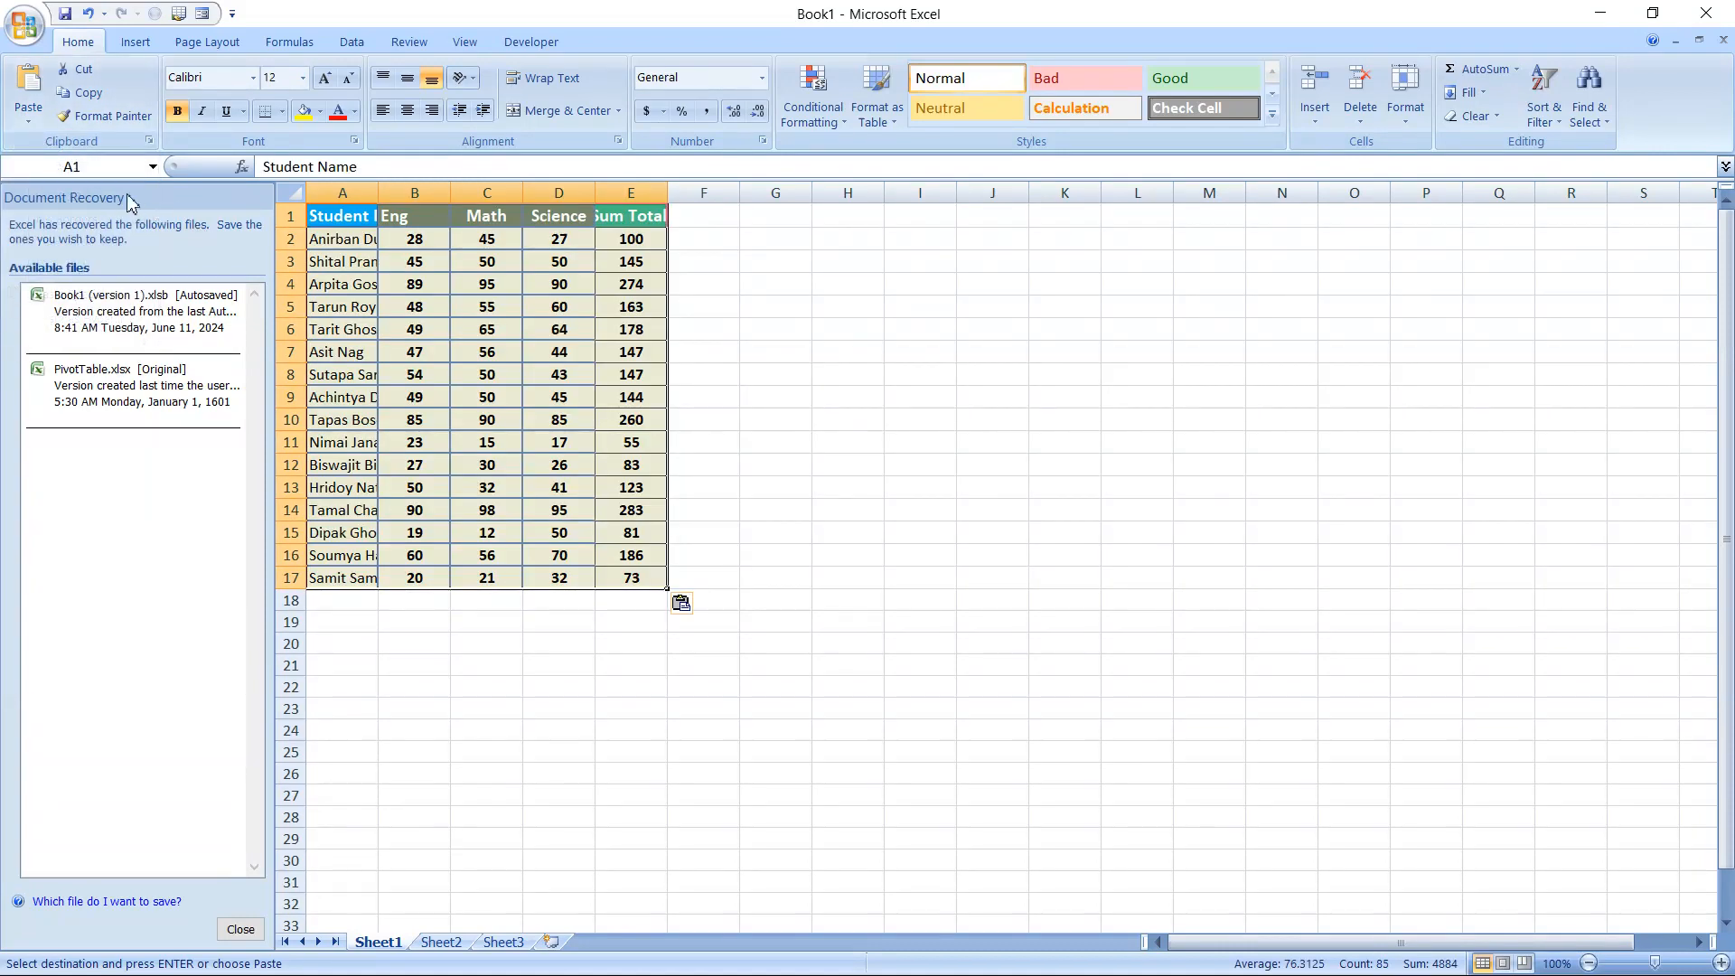
key(ctrl+z)
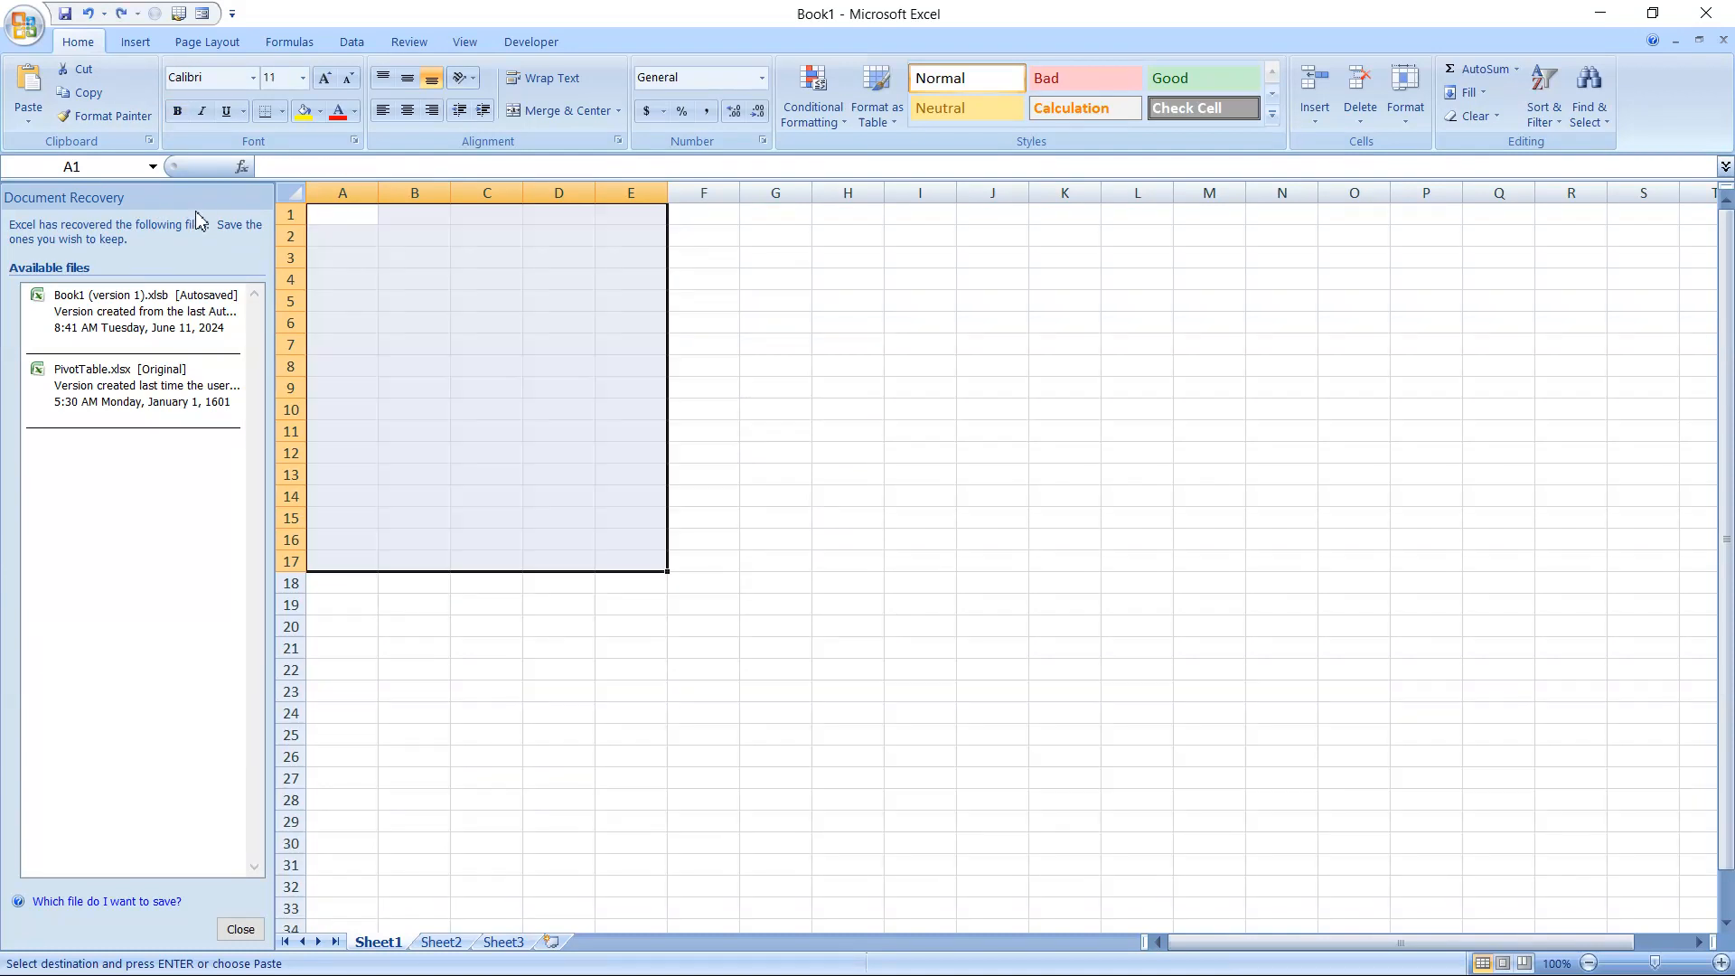
Paste only the values of the copied table starting at A1 and fit column A's width to the student names
click(28, 117)
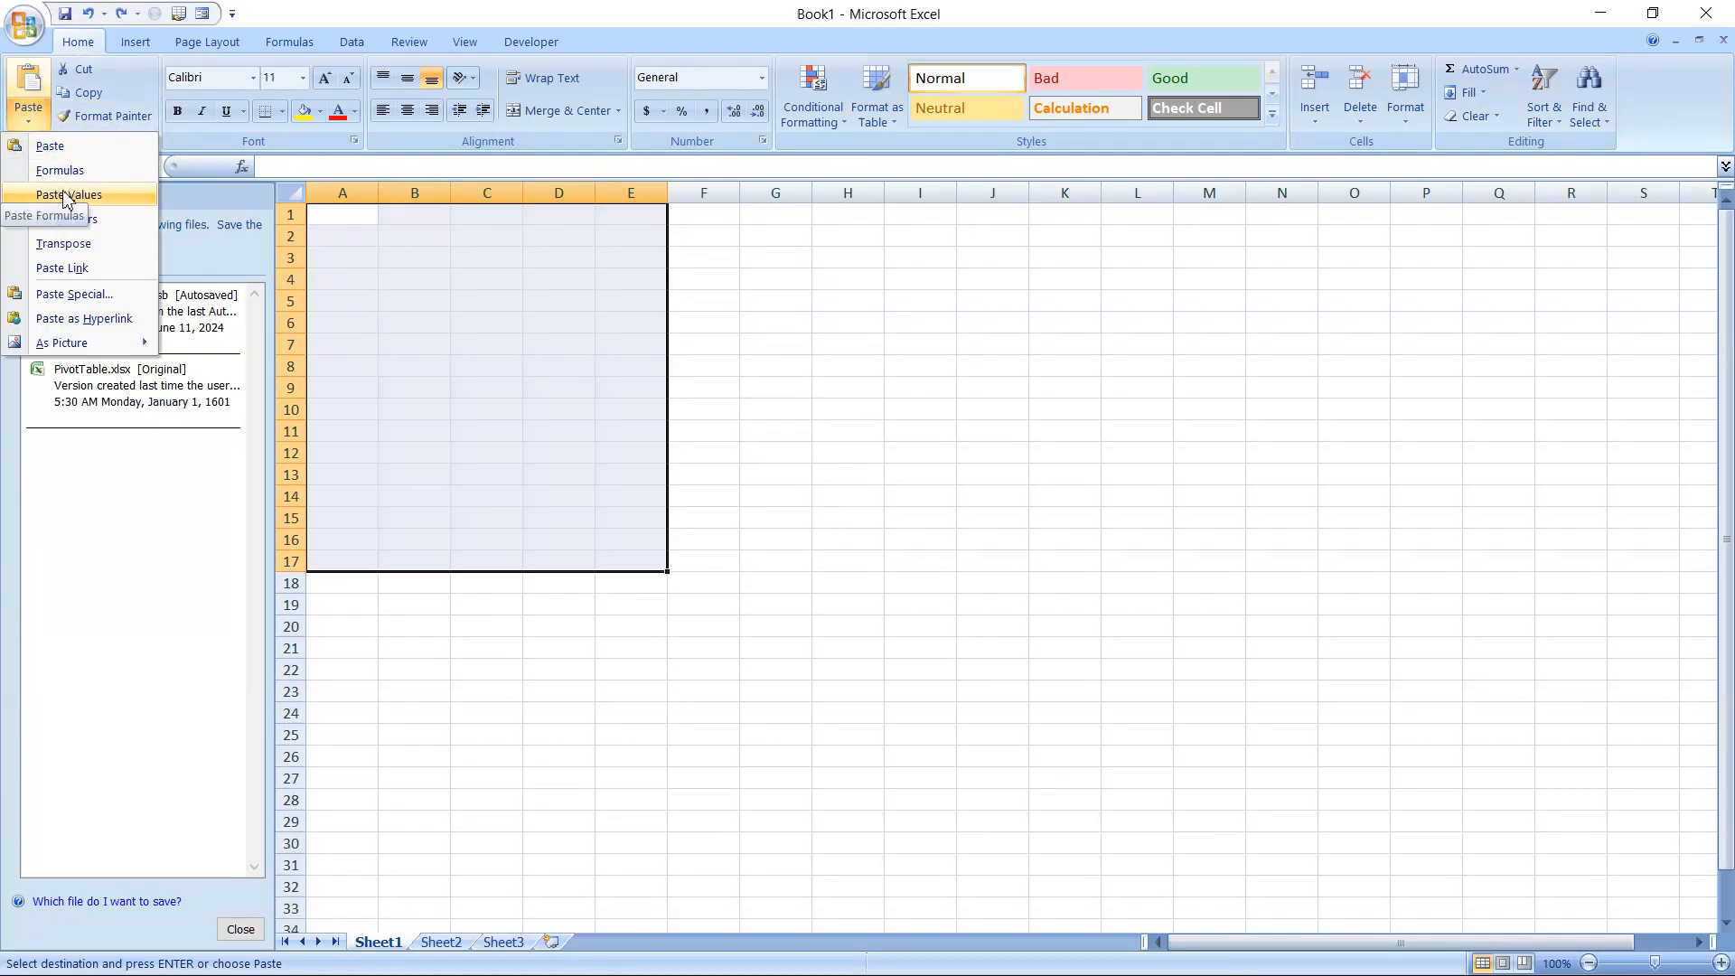
click(65, 297)
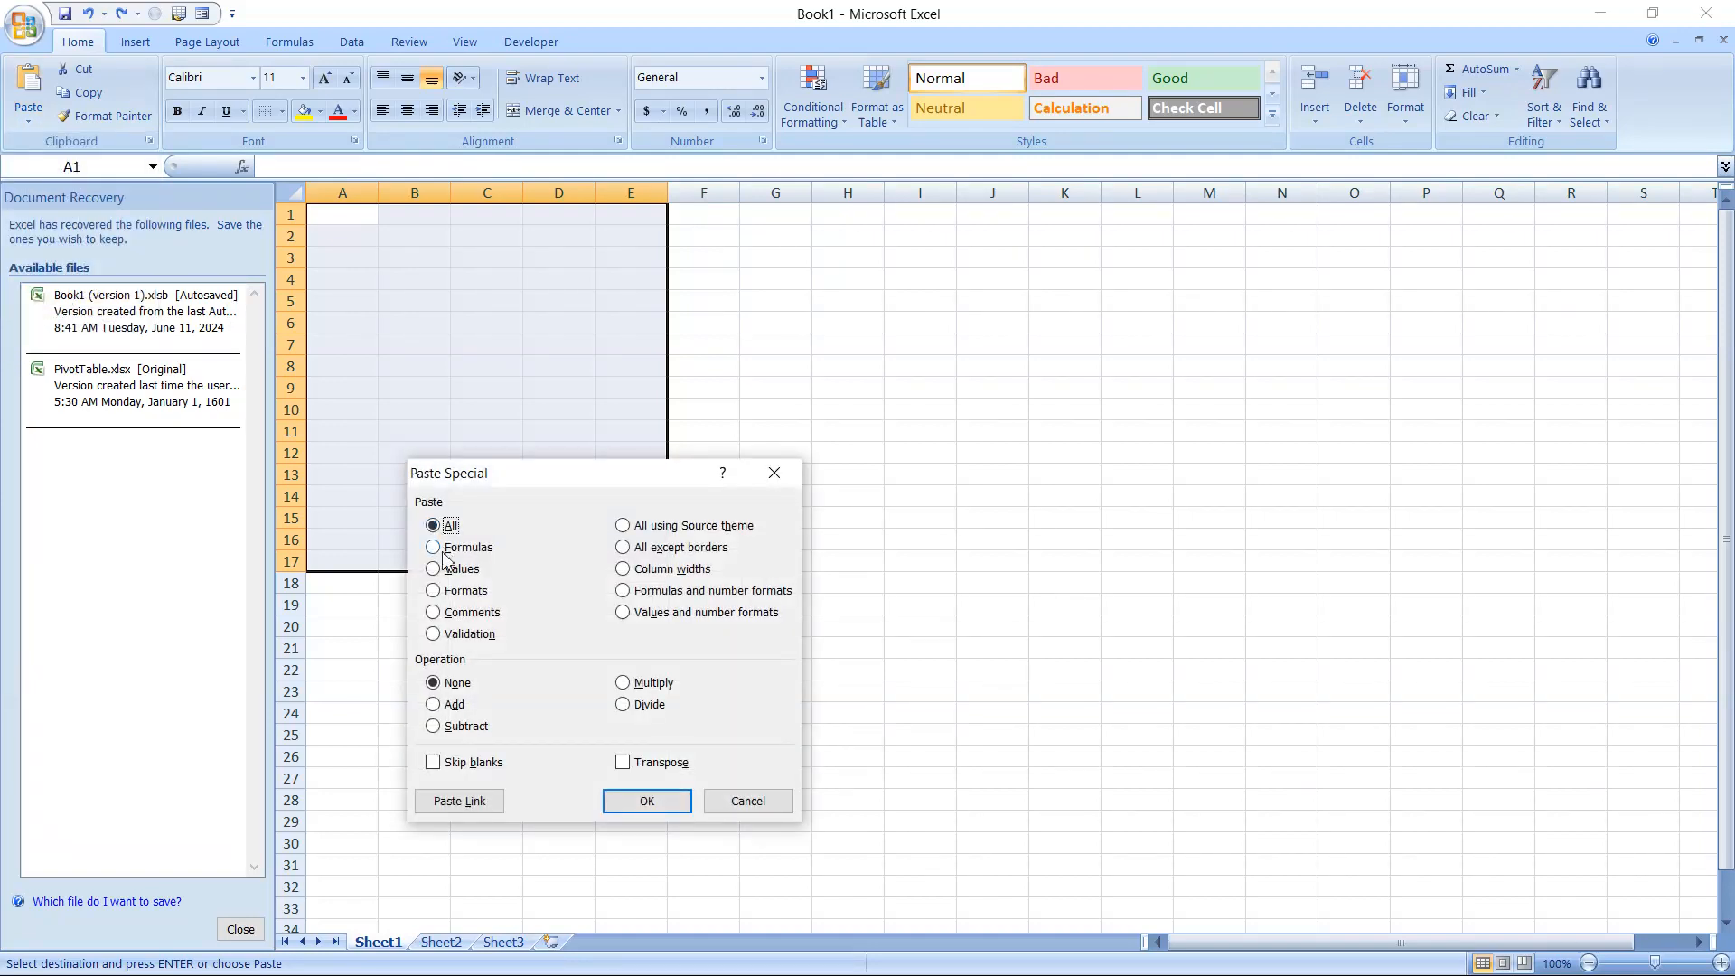
click(433, 568)
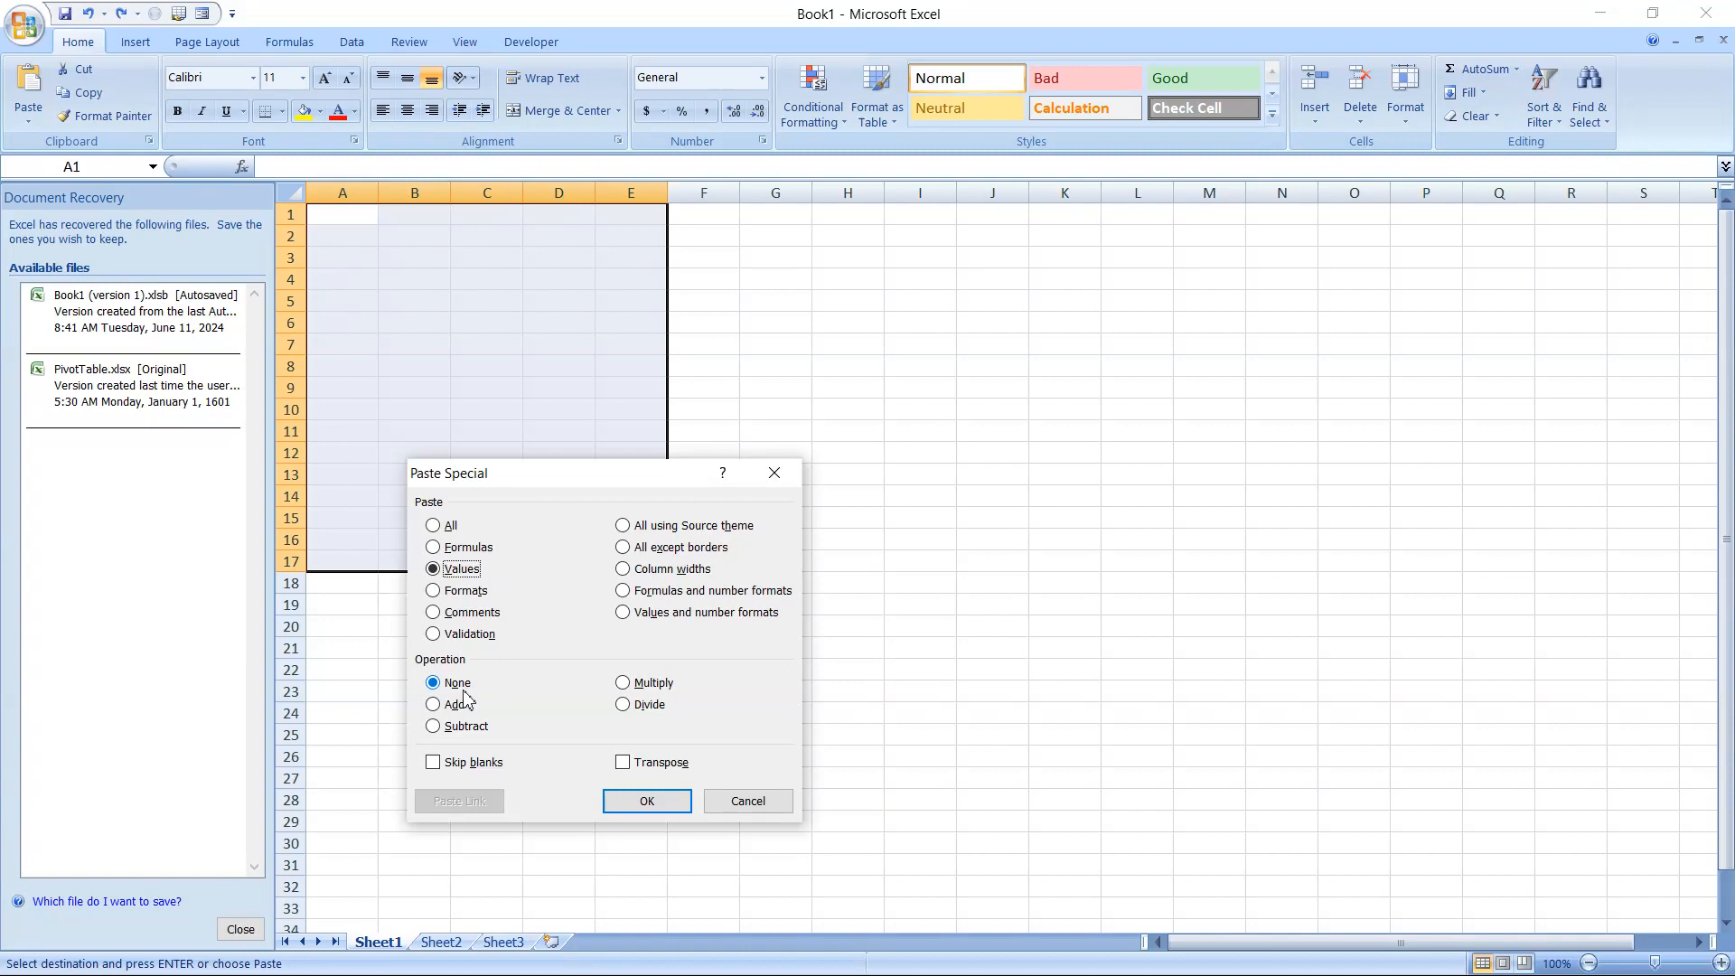
click(639, 802)
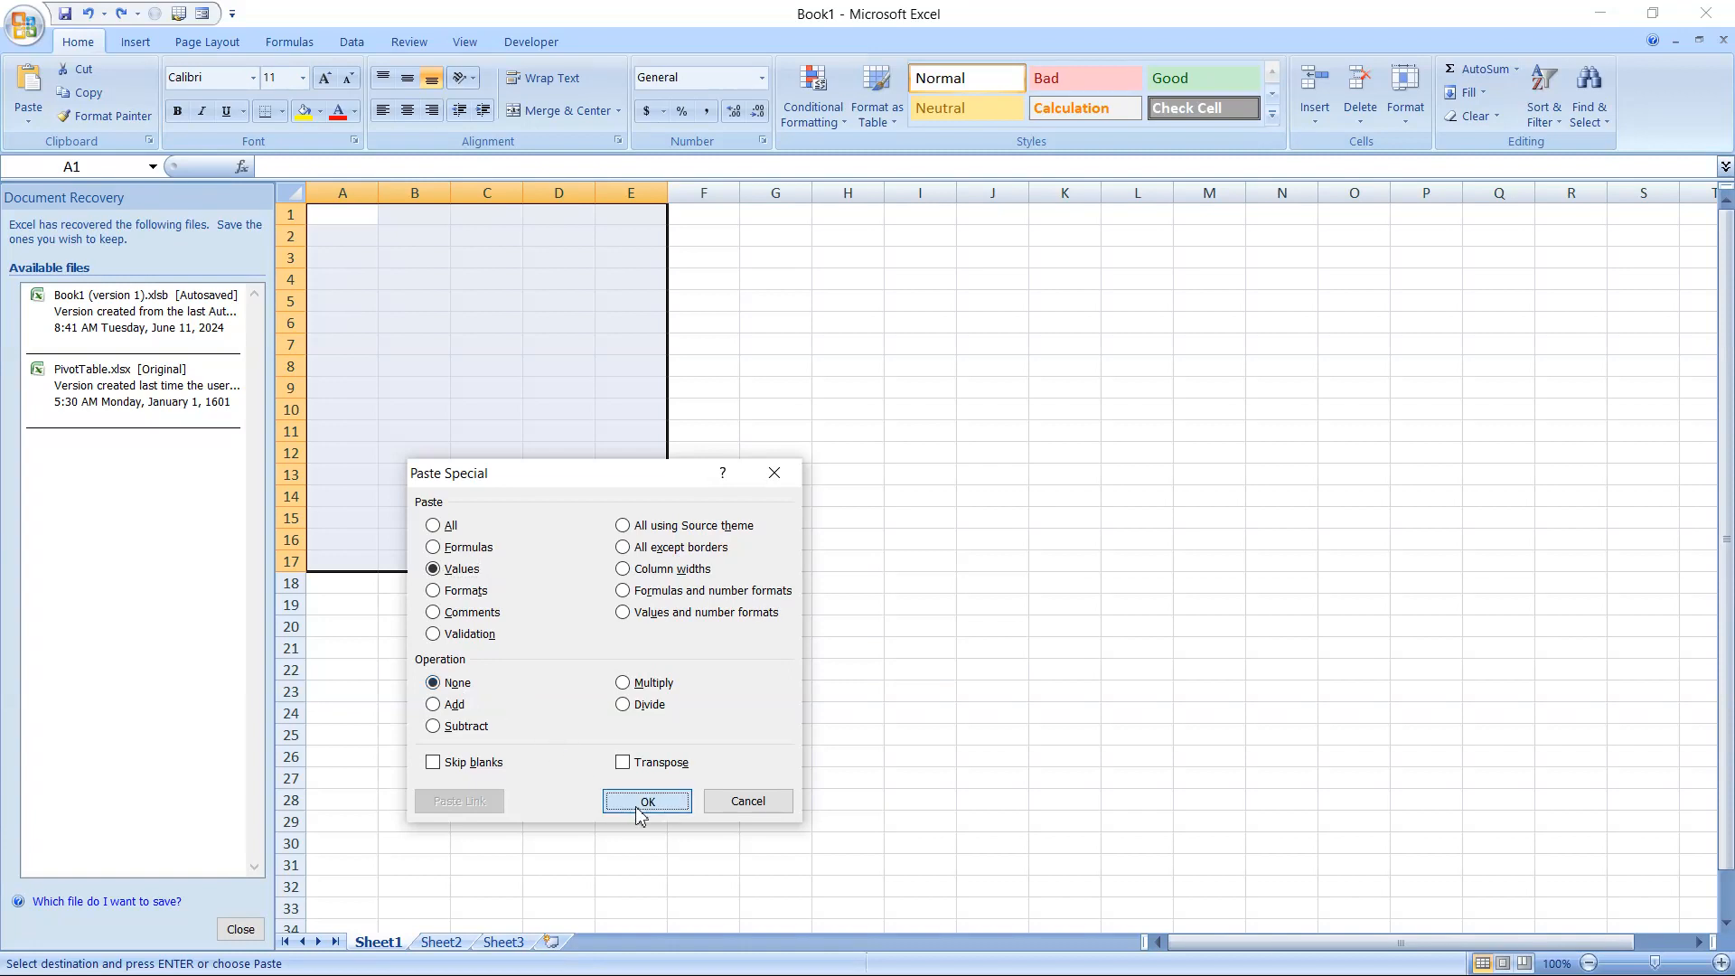
double_click(379, 192)
click(494, 368)
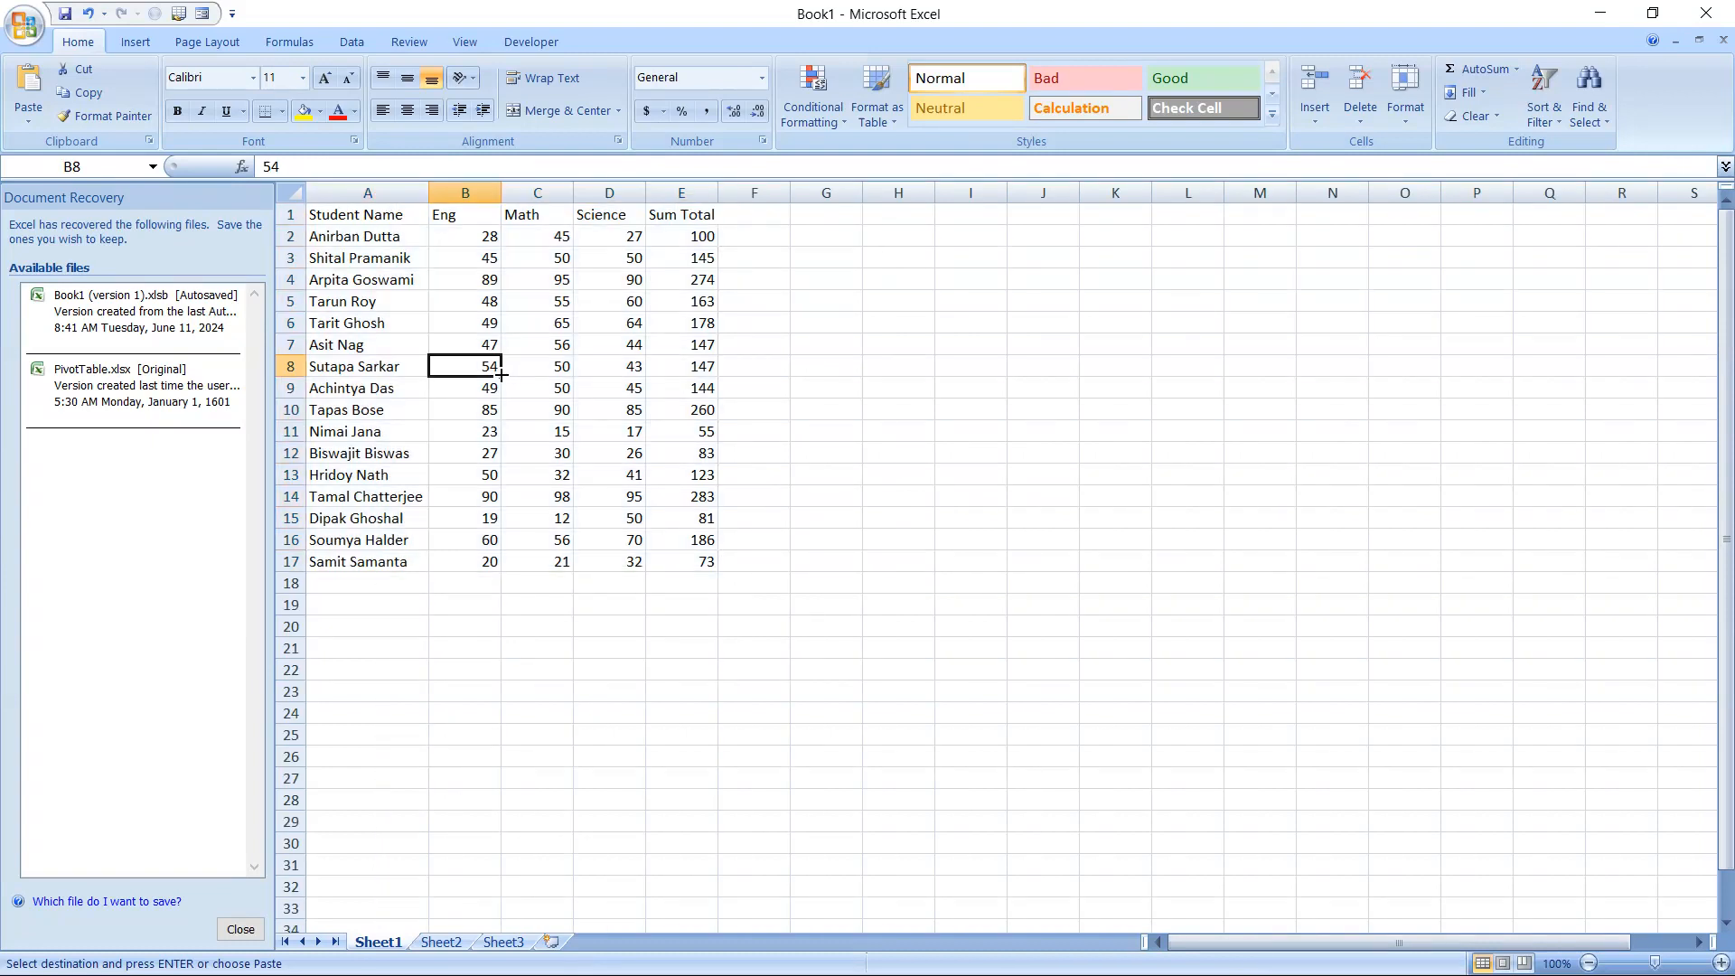
Clear the Sum Total values in E2:E17 and close Document Recovery, removing the recovered files
drag(694, 240, 683, 576)
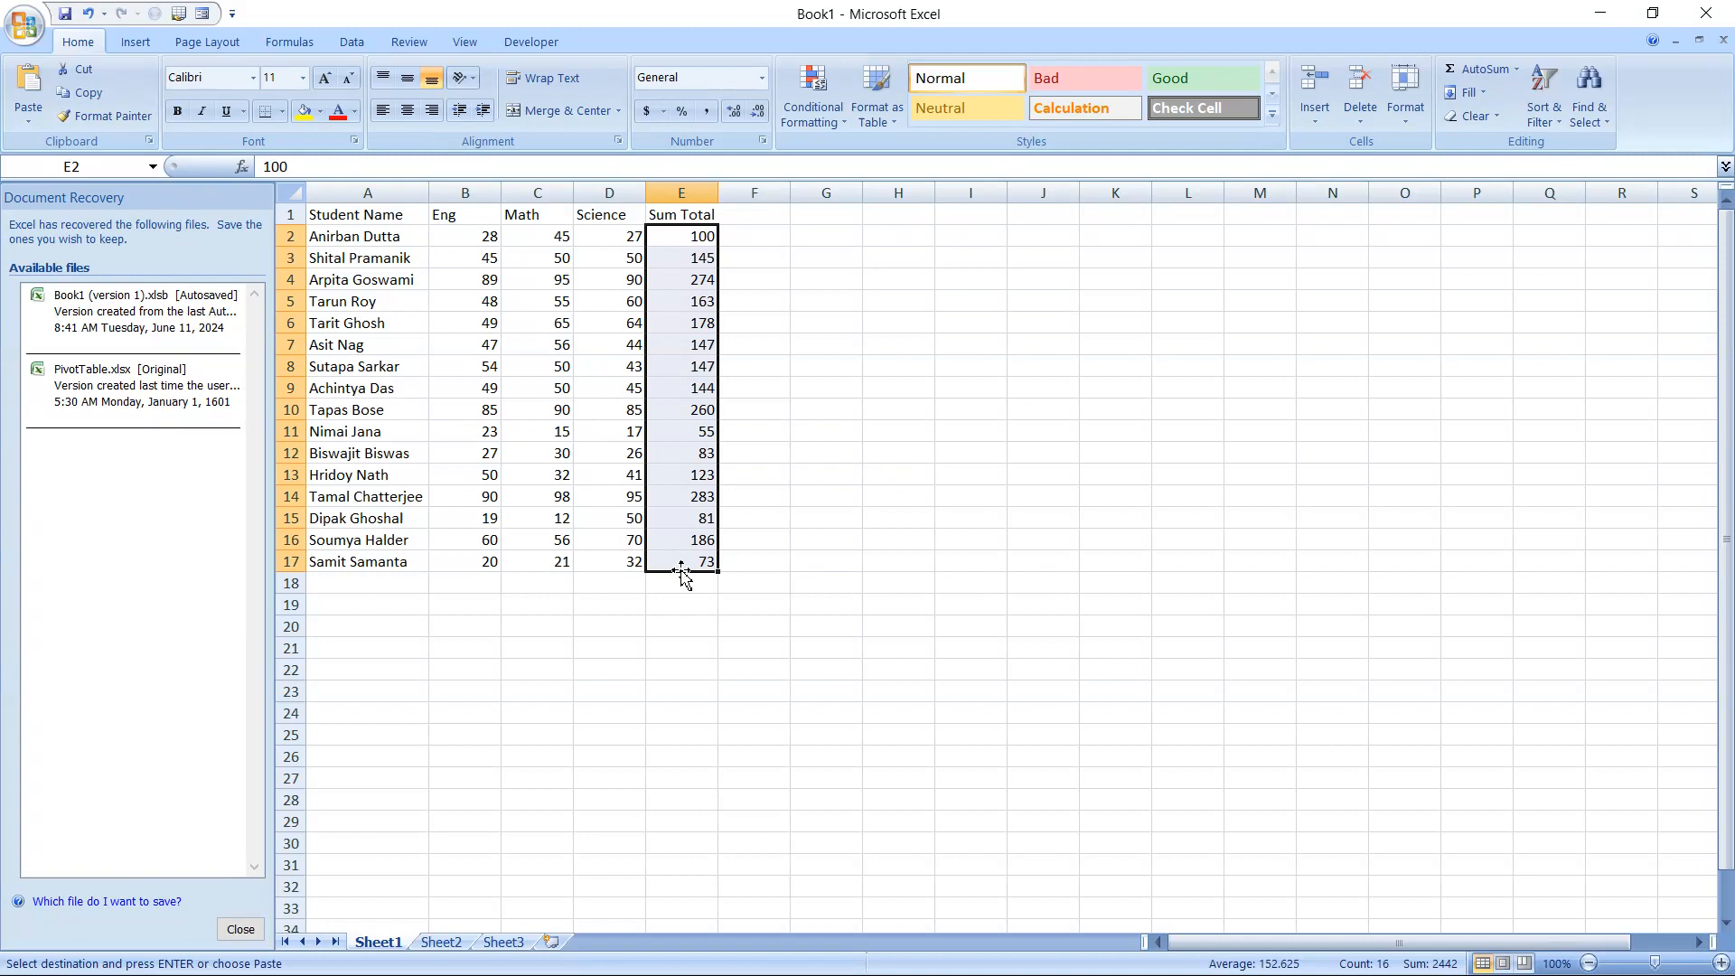
key(Delete)
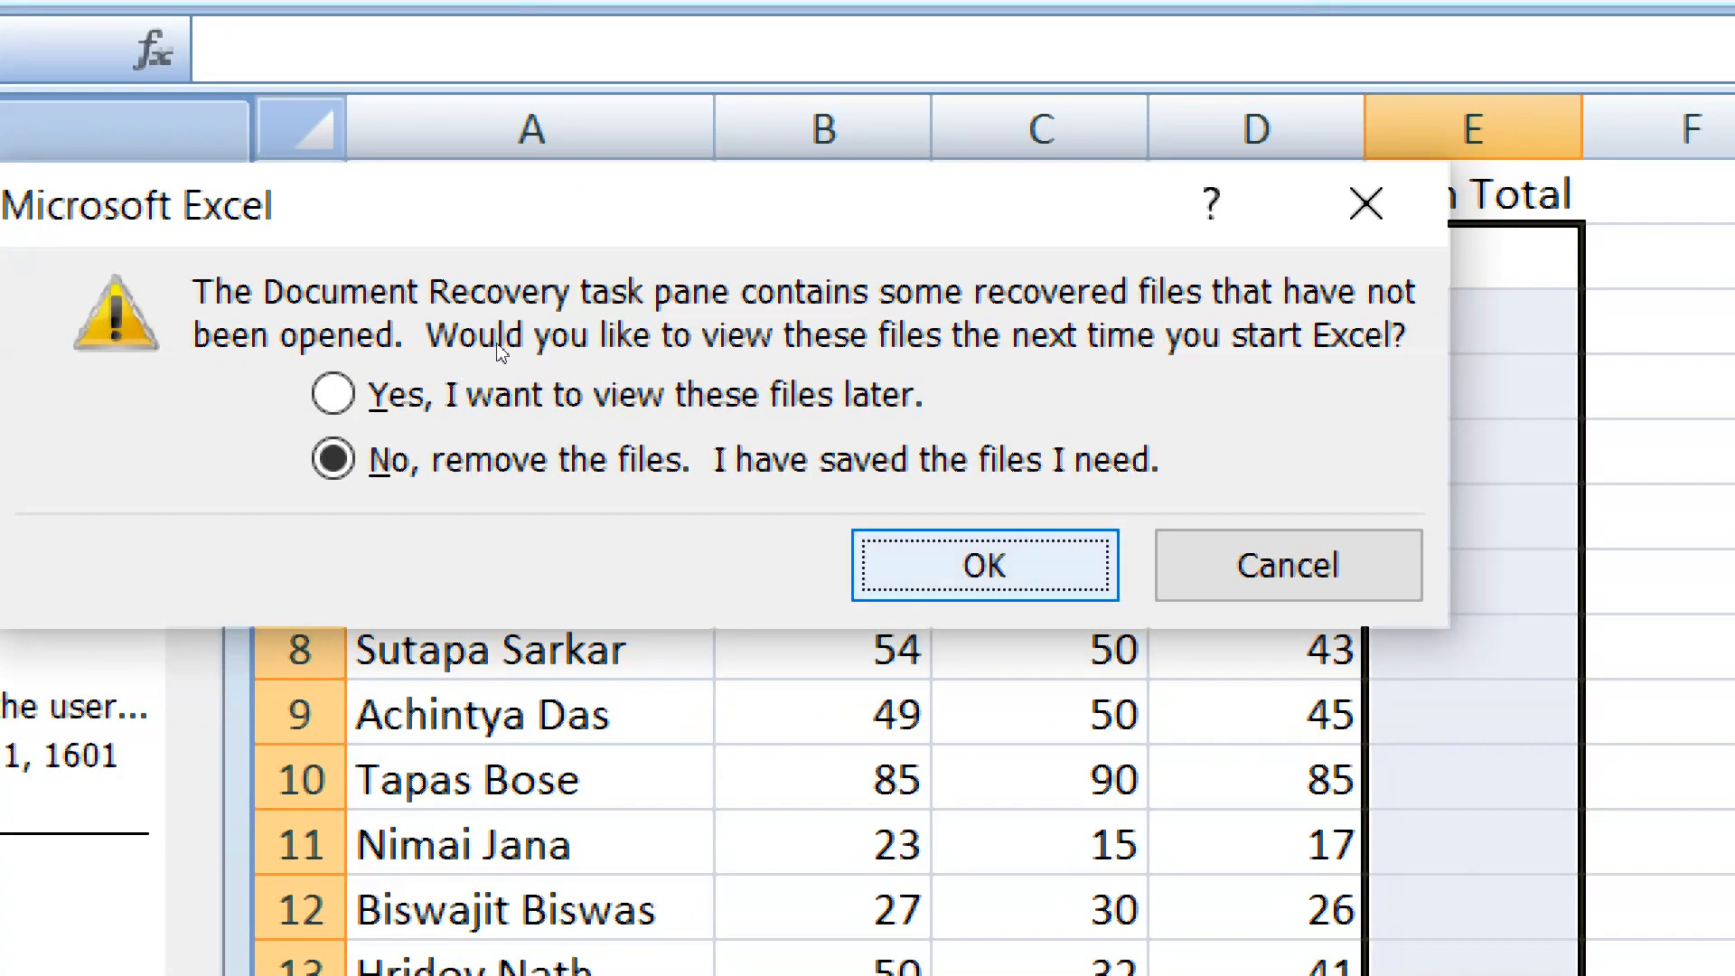
key(Return)
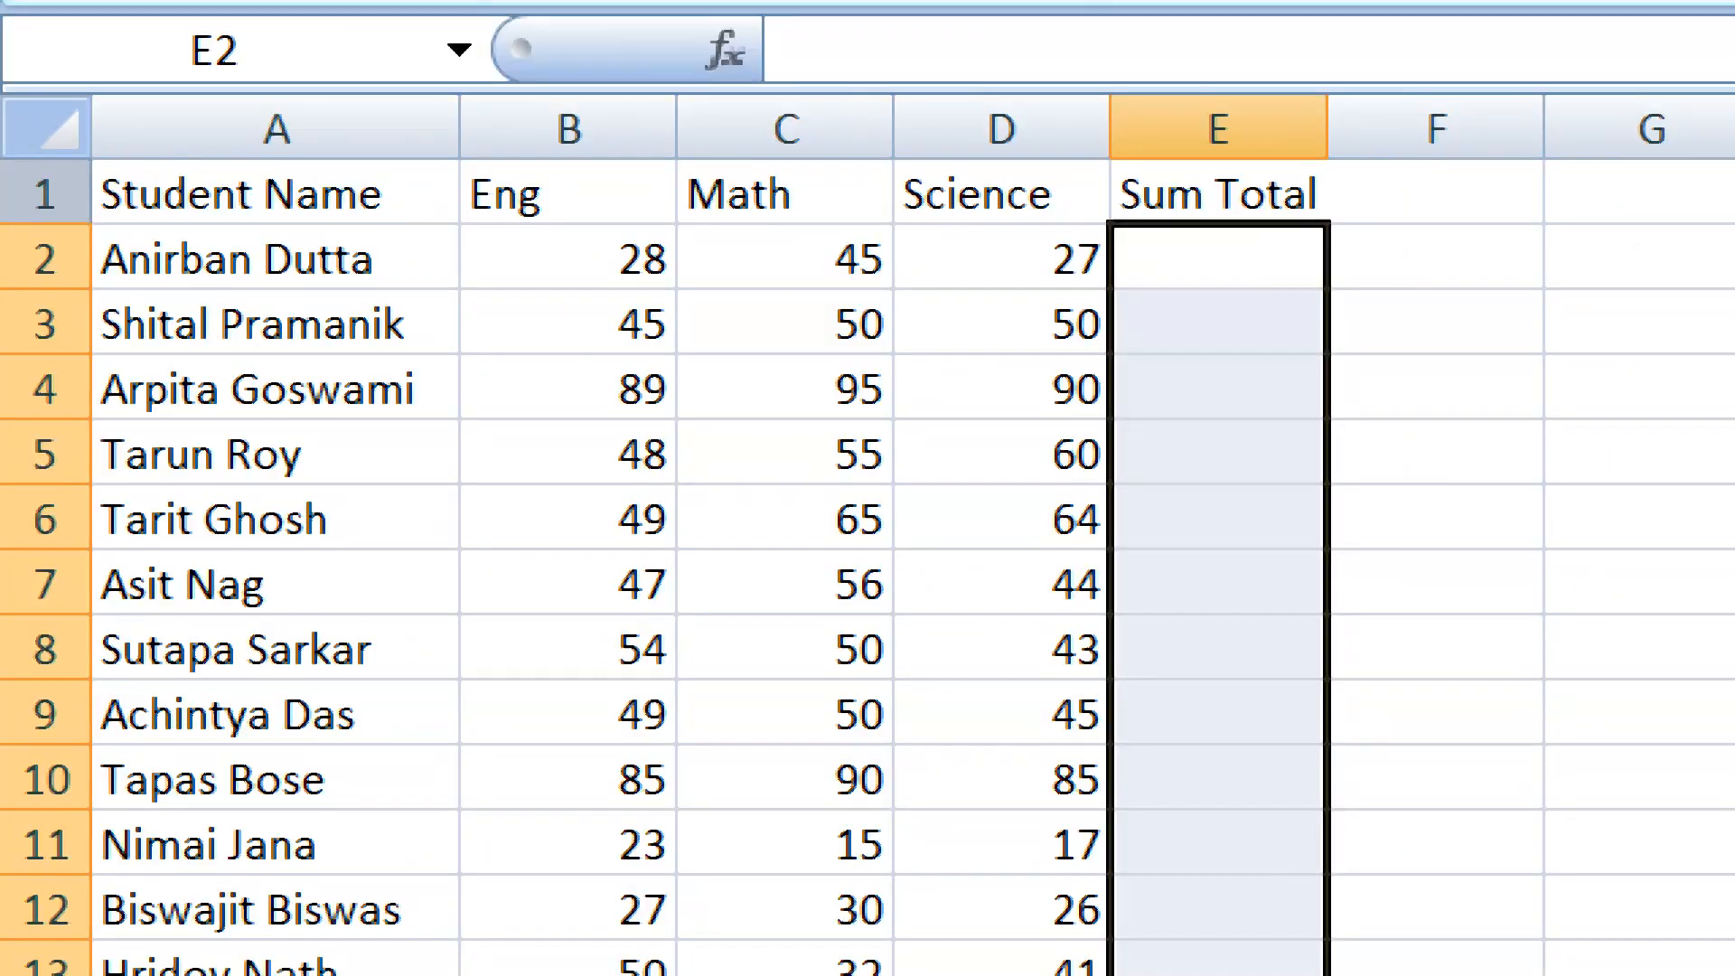
Enter the formula =SUM(B2:D2) in cell E2 and clear the cell again
key(Down)
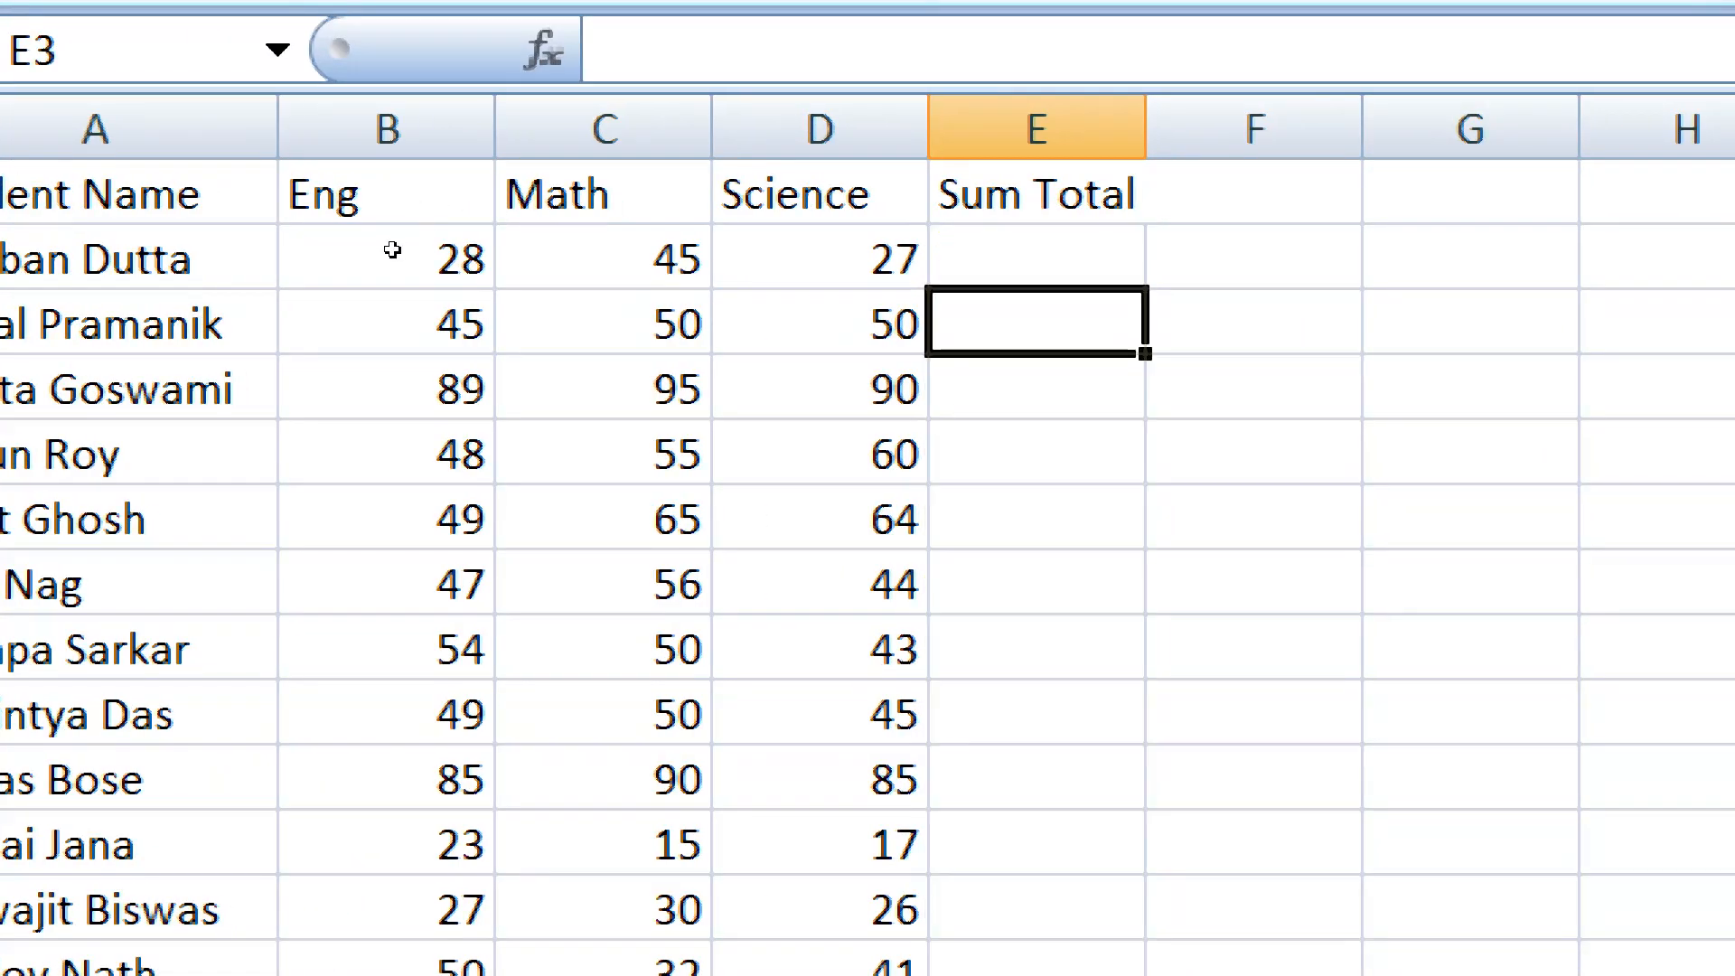
key(Up)
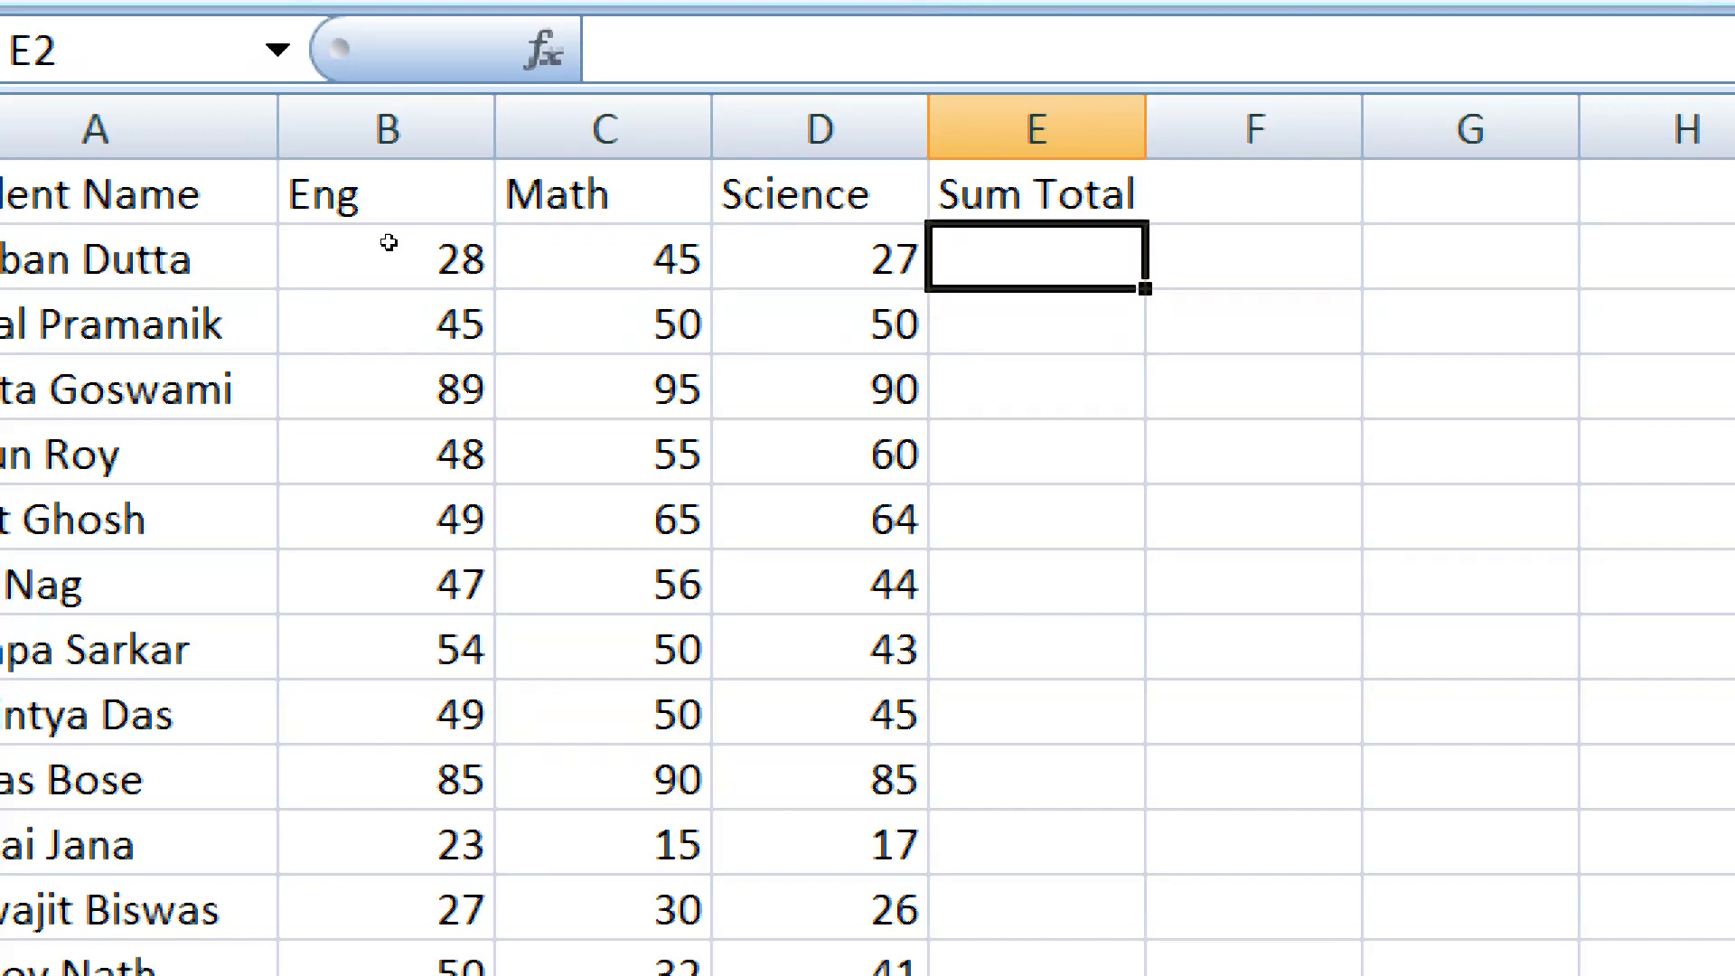
text(=sum)
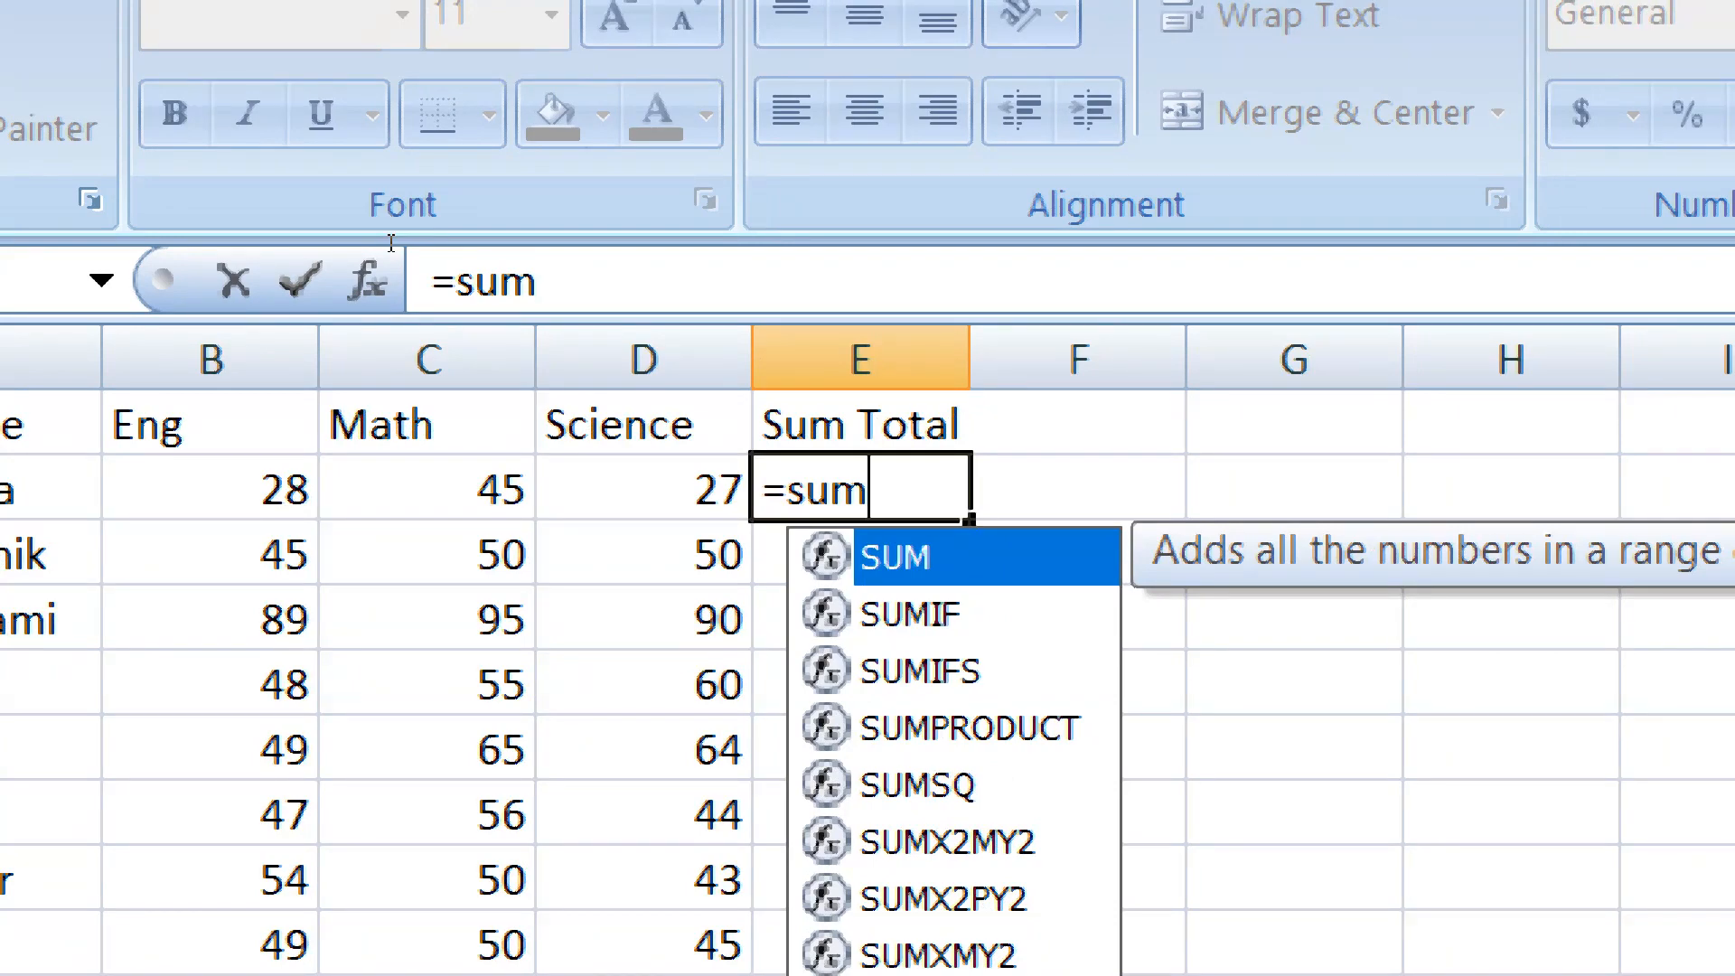
key(Tab)
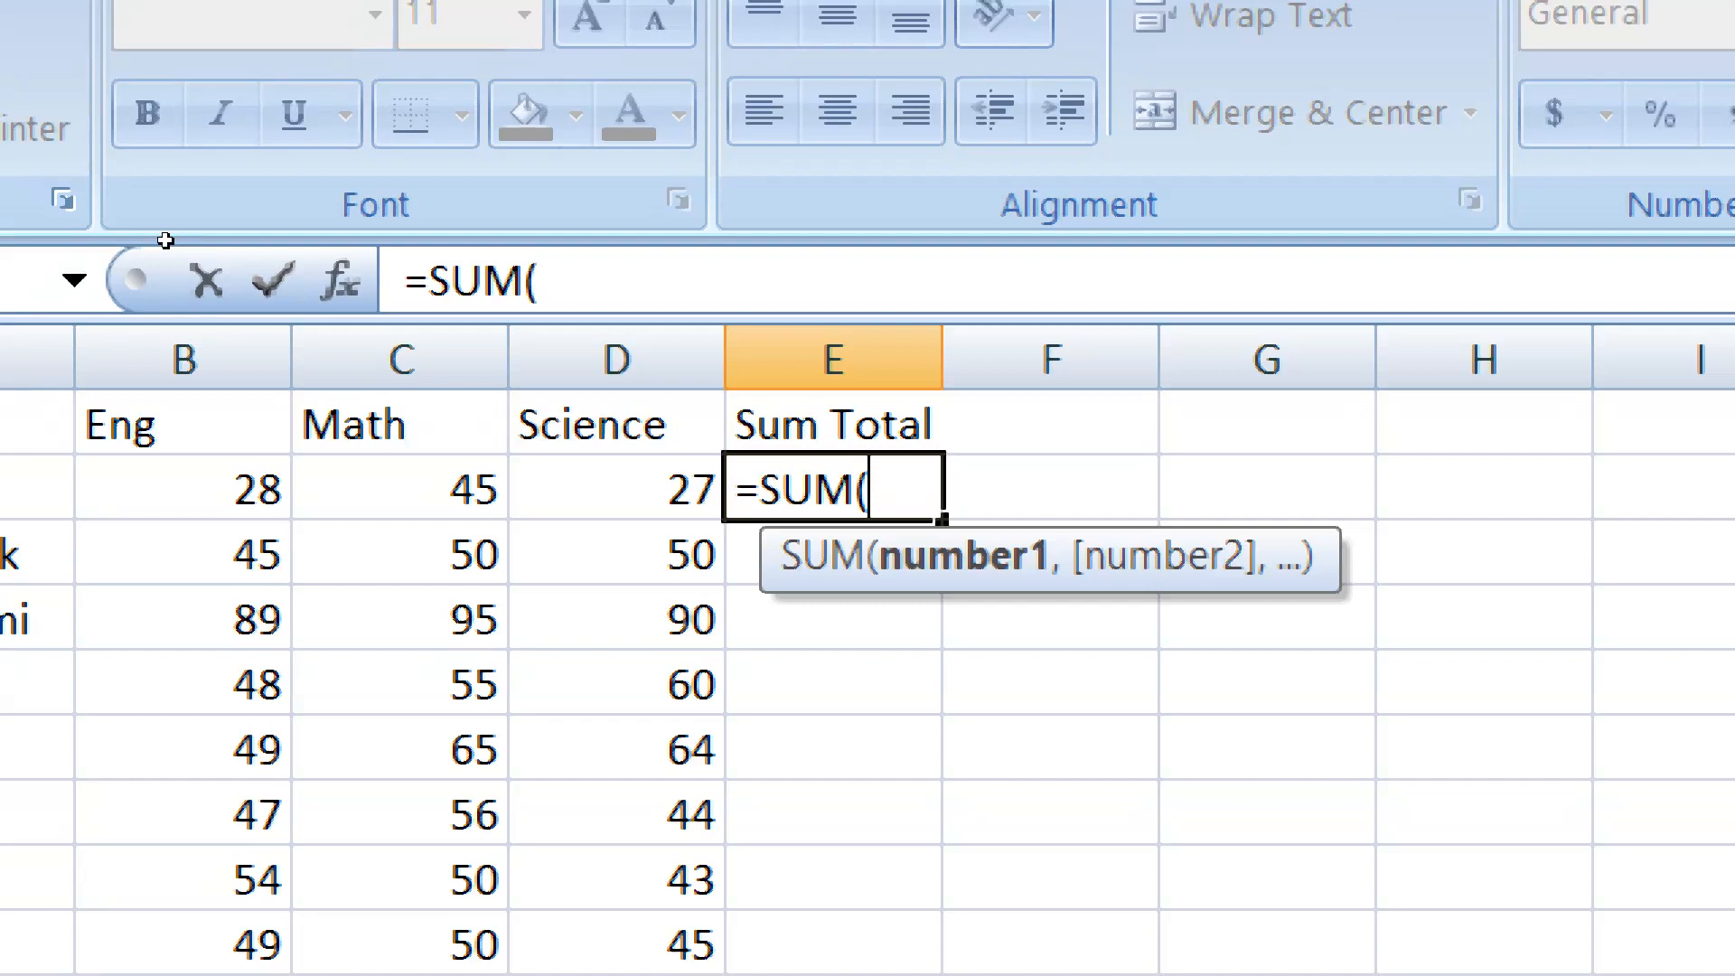
drag(194, 490, 694, 497)
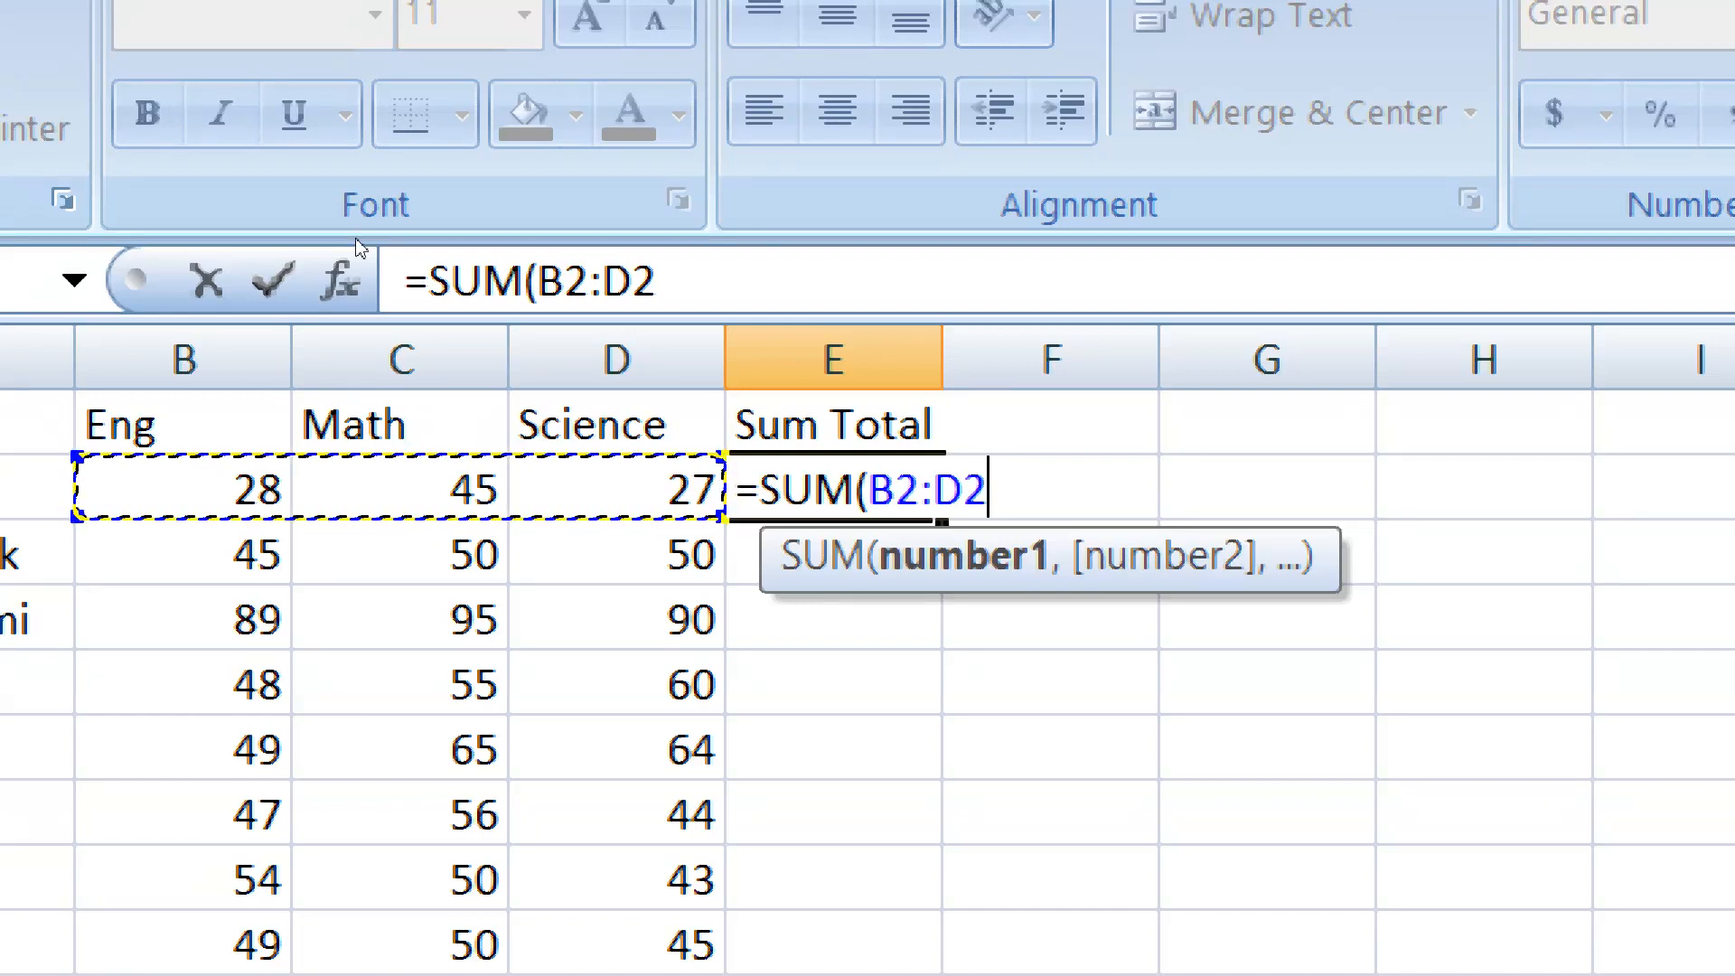
text())
key(Return)
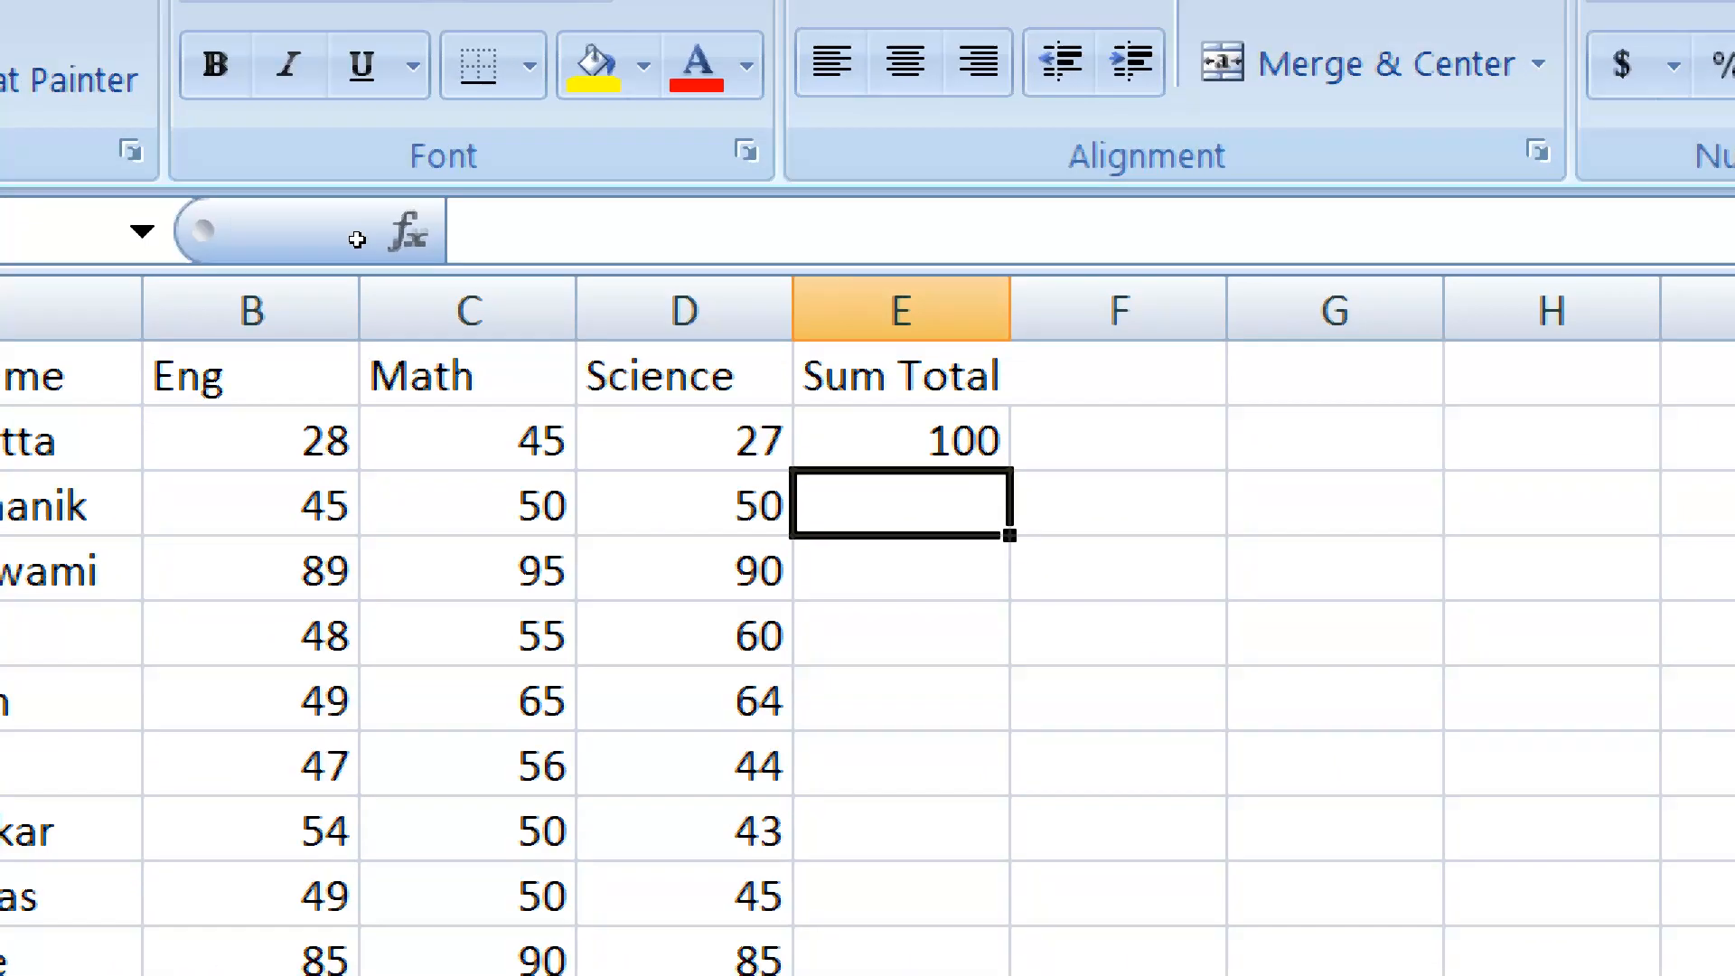
key(Up)
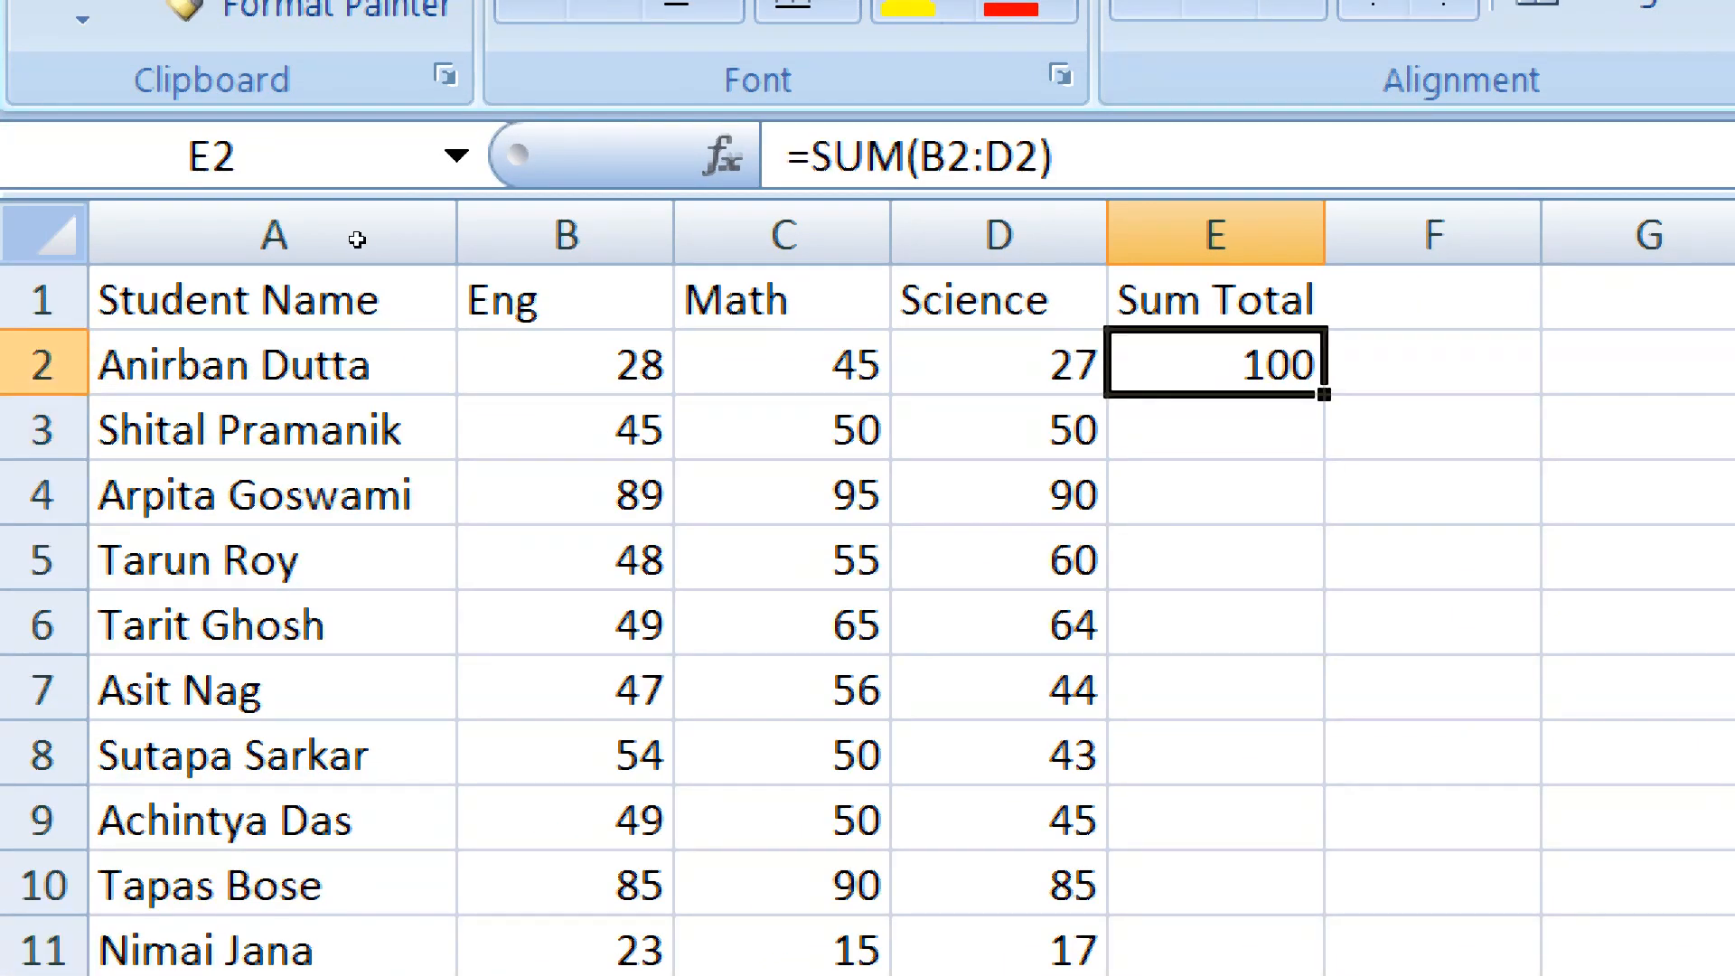
key(Delete)
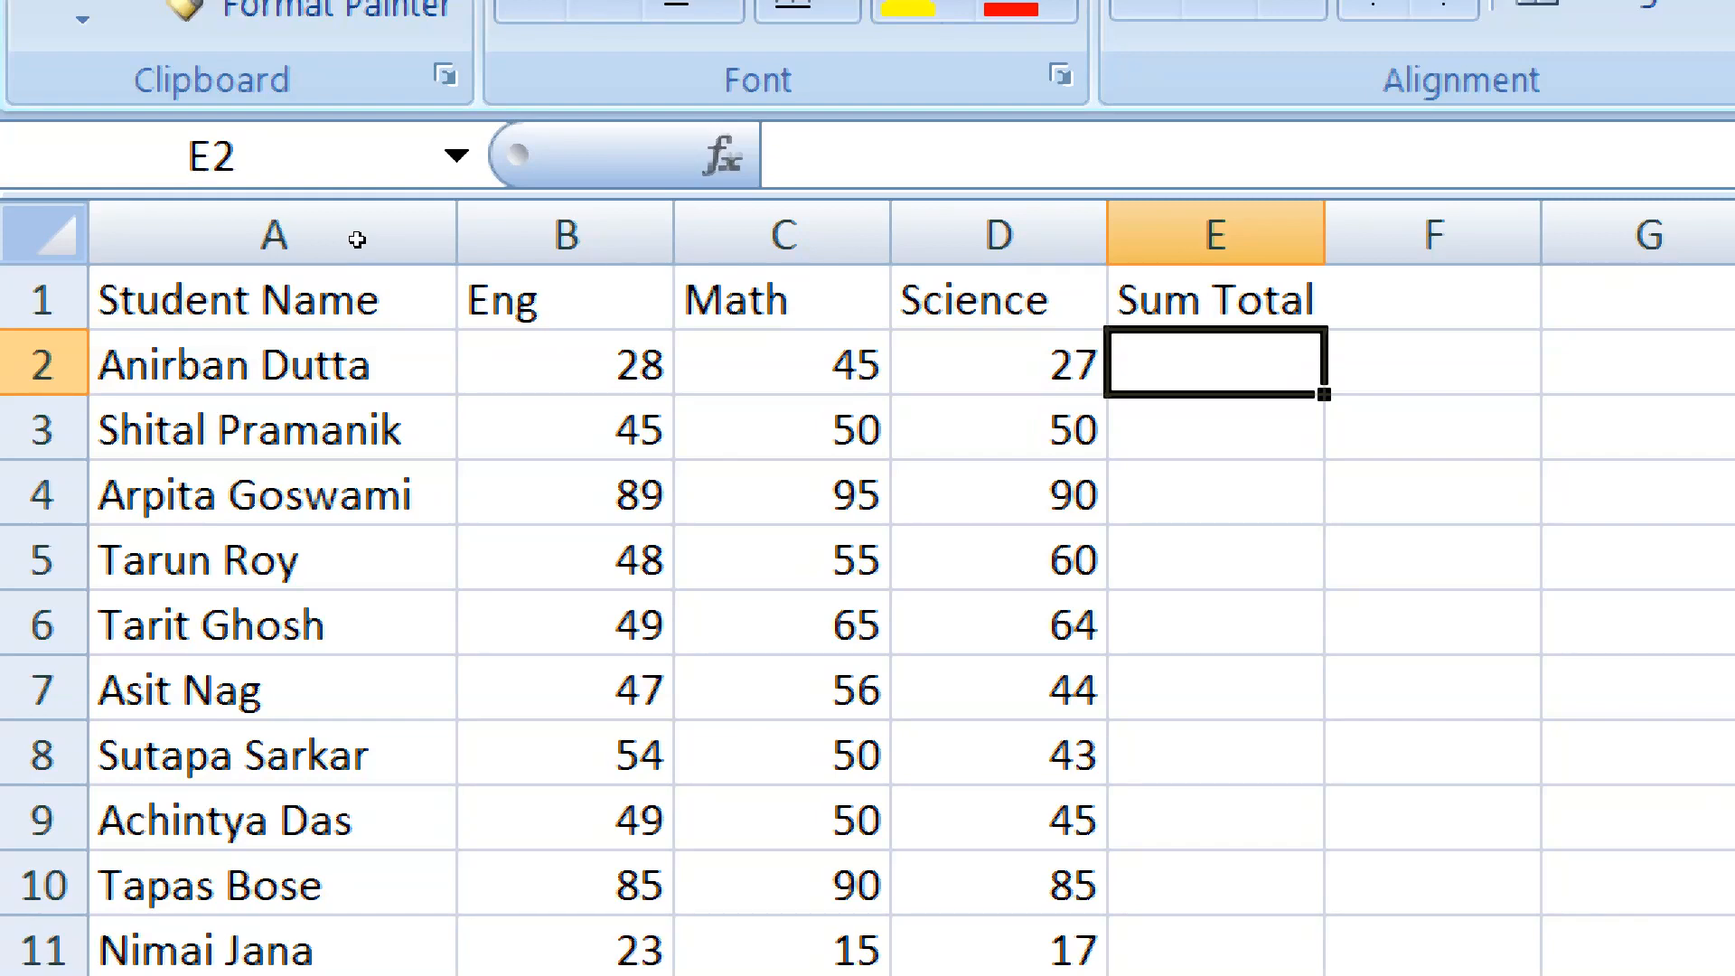
Total B2:D2 in cell E2 with AutoSum and fill the formula down the Sum Total column for all students
key(alt+equal)
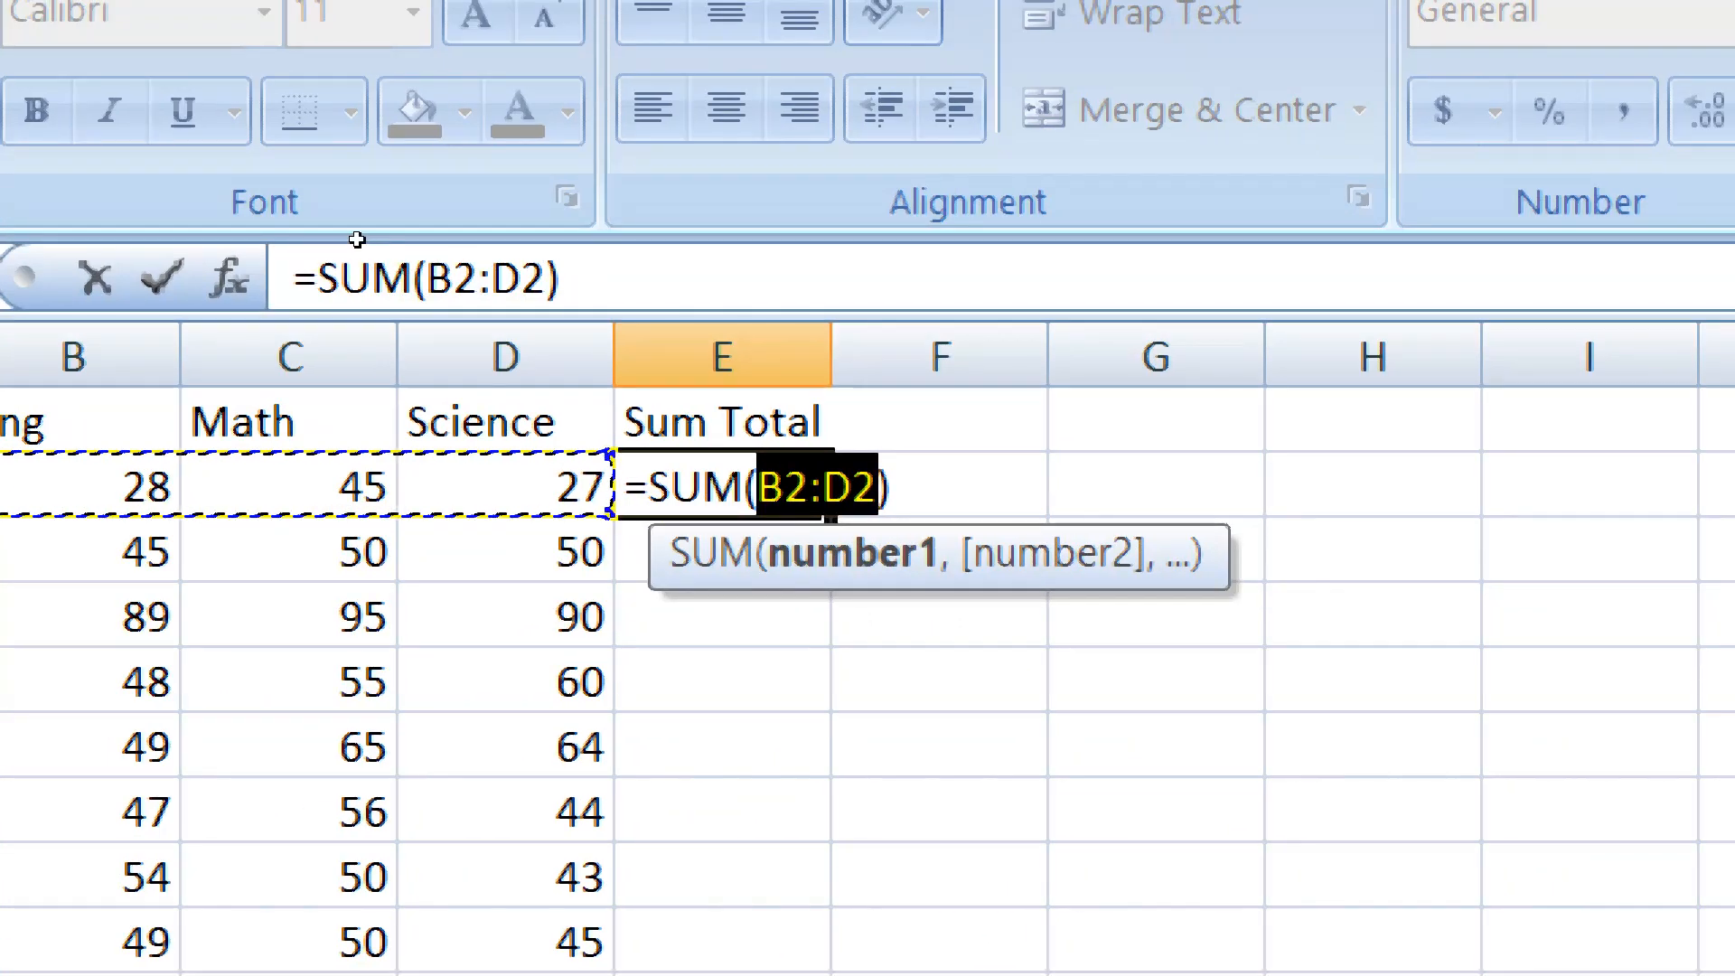
key(Return)
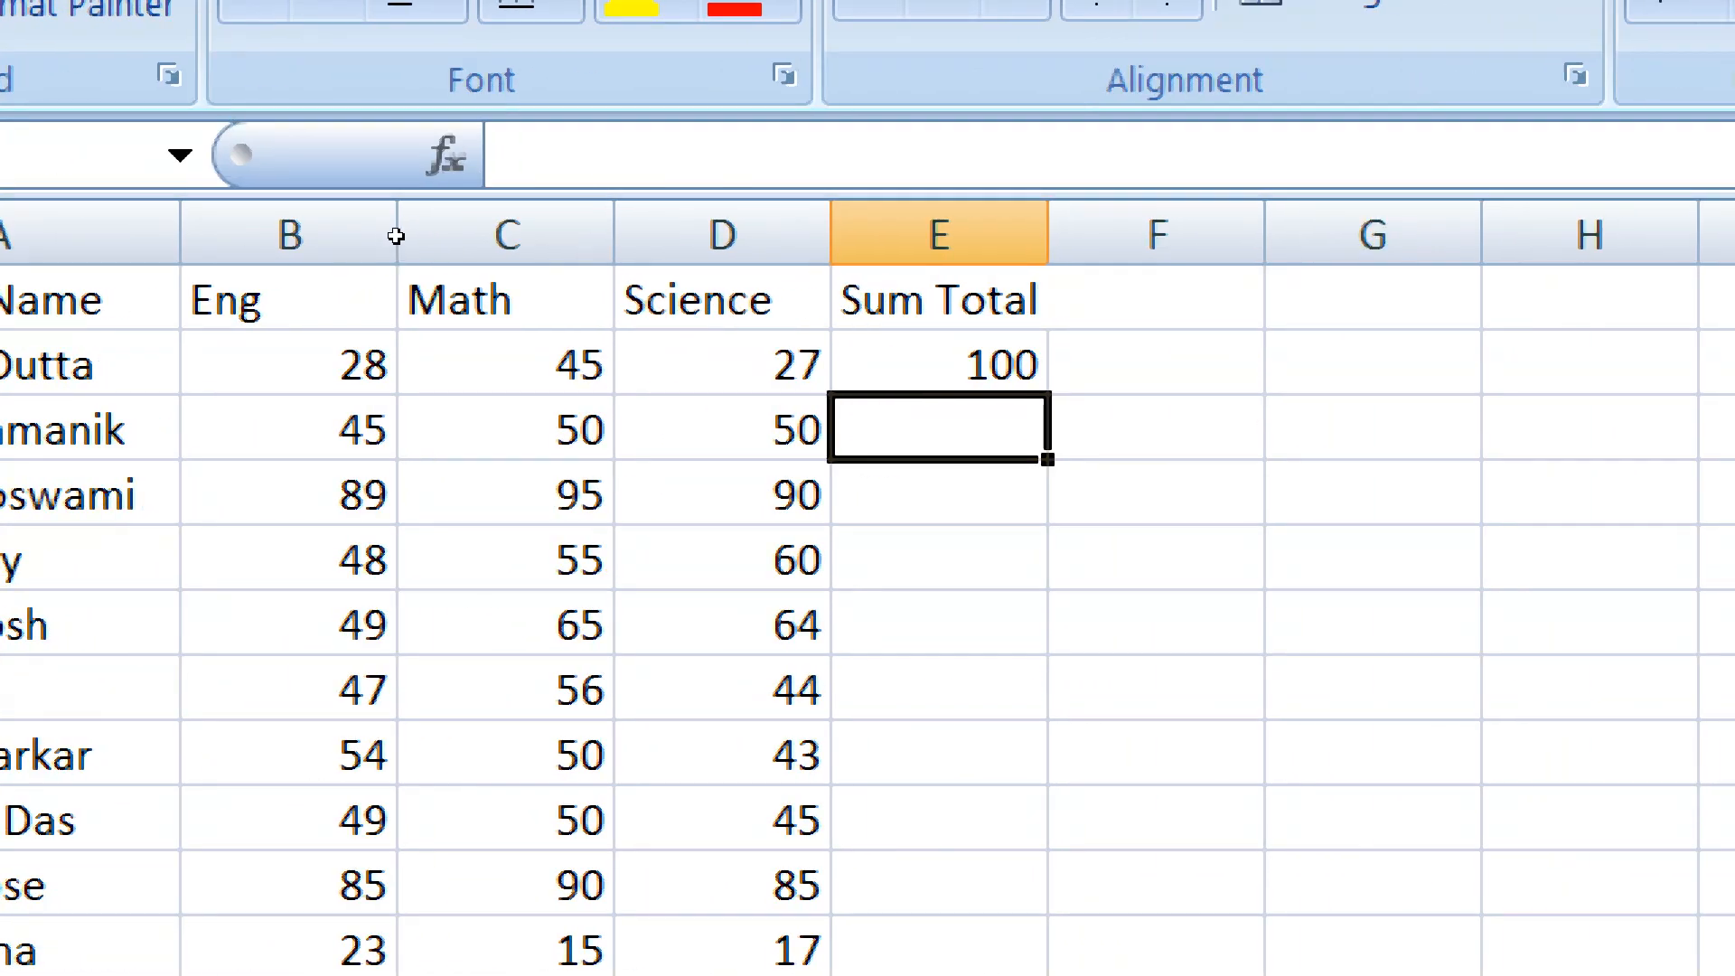
key(Up)
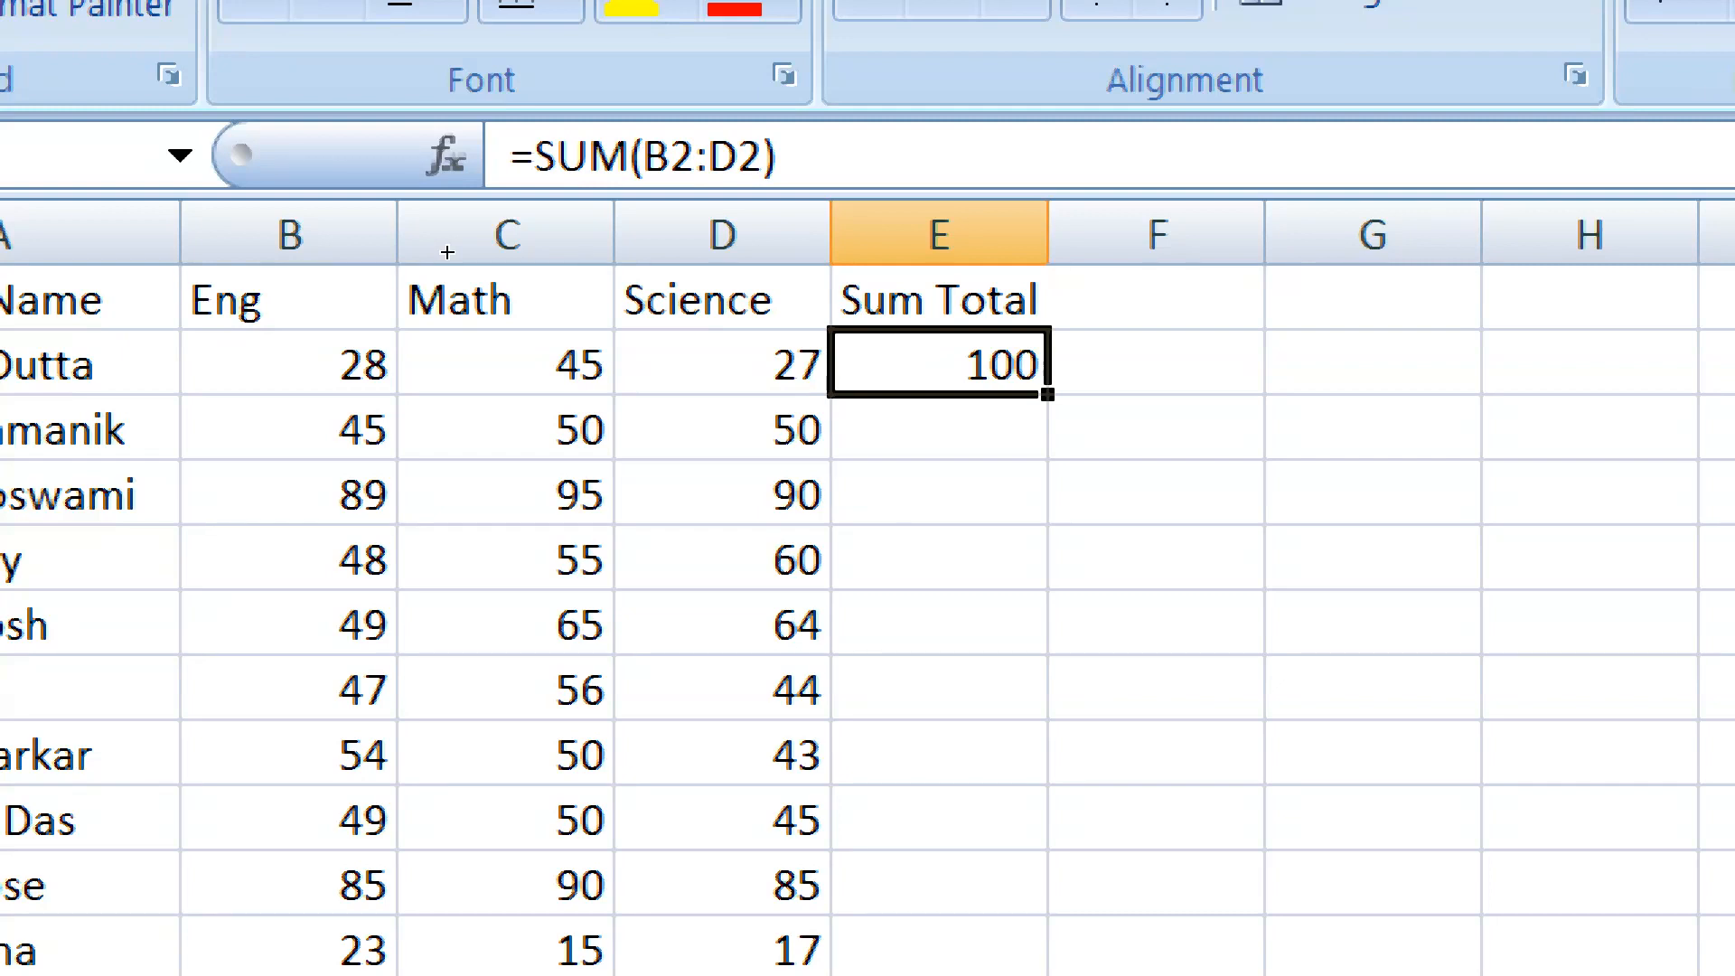
double_click(1048, 394)
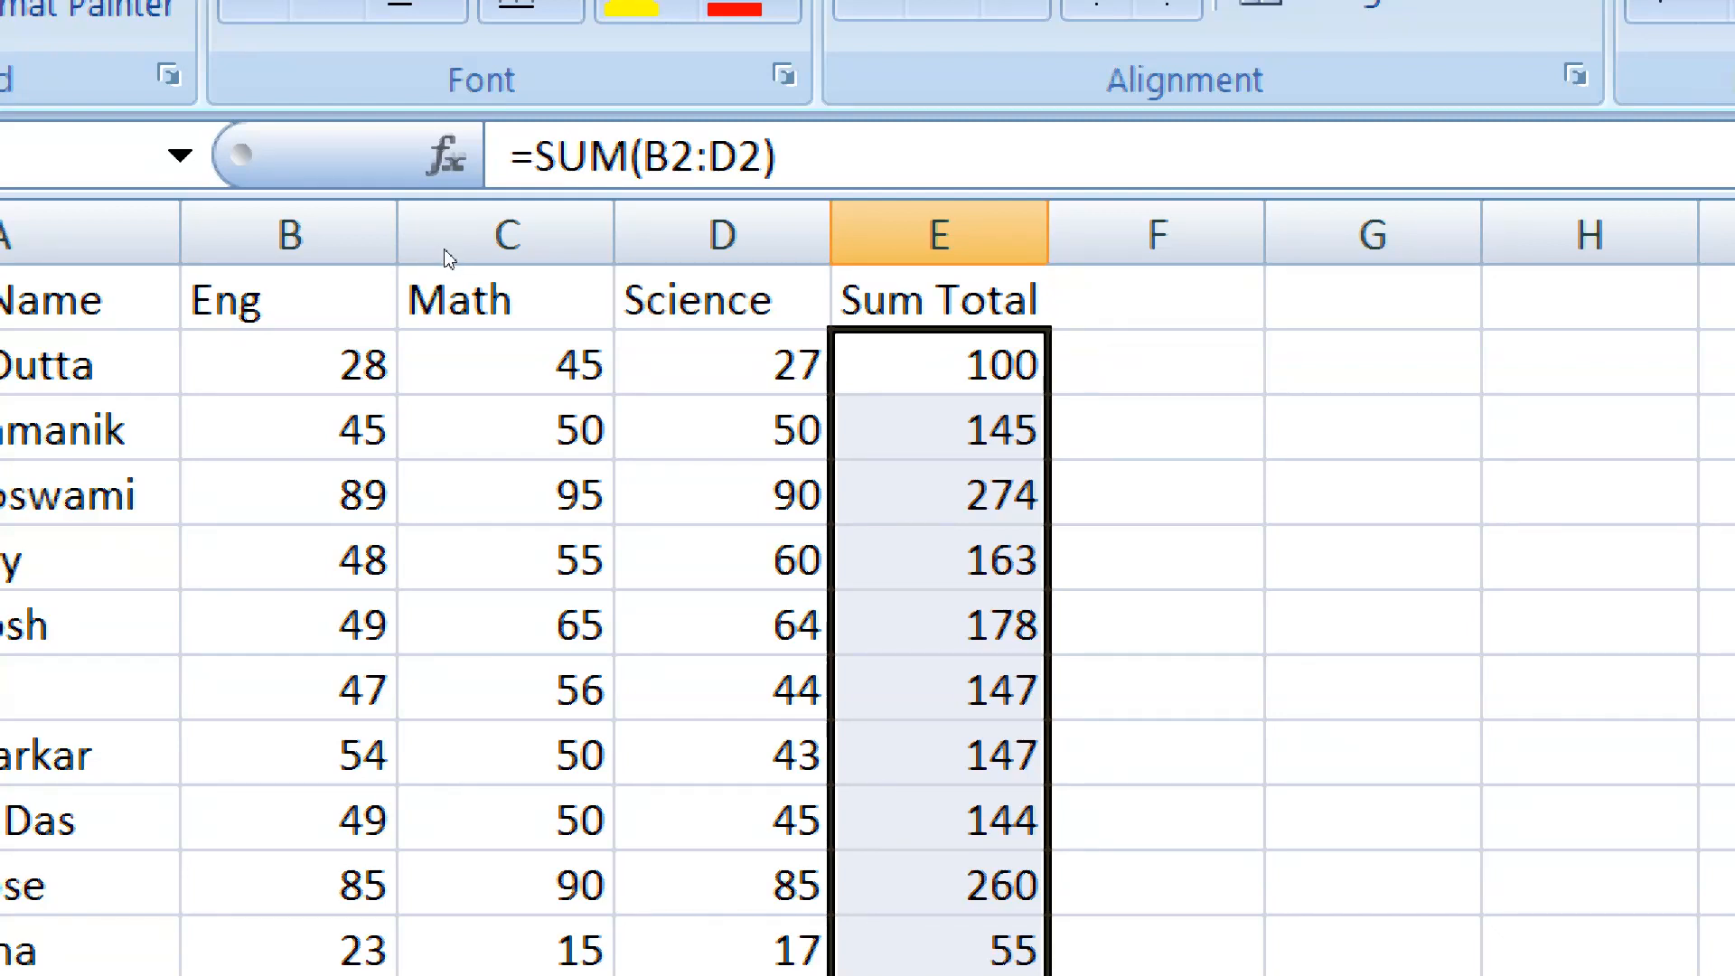
click(922, 364)
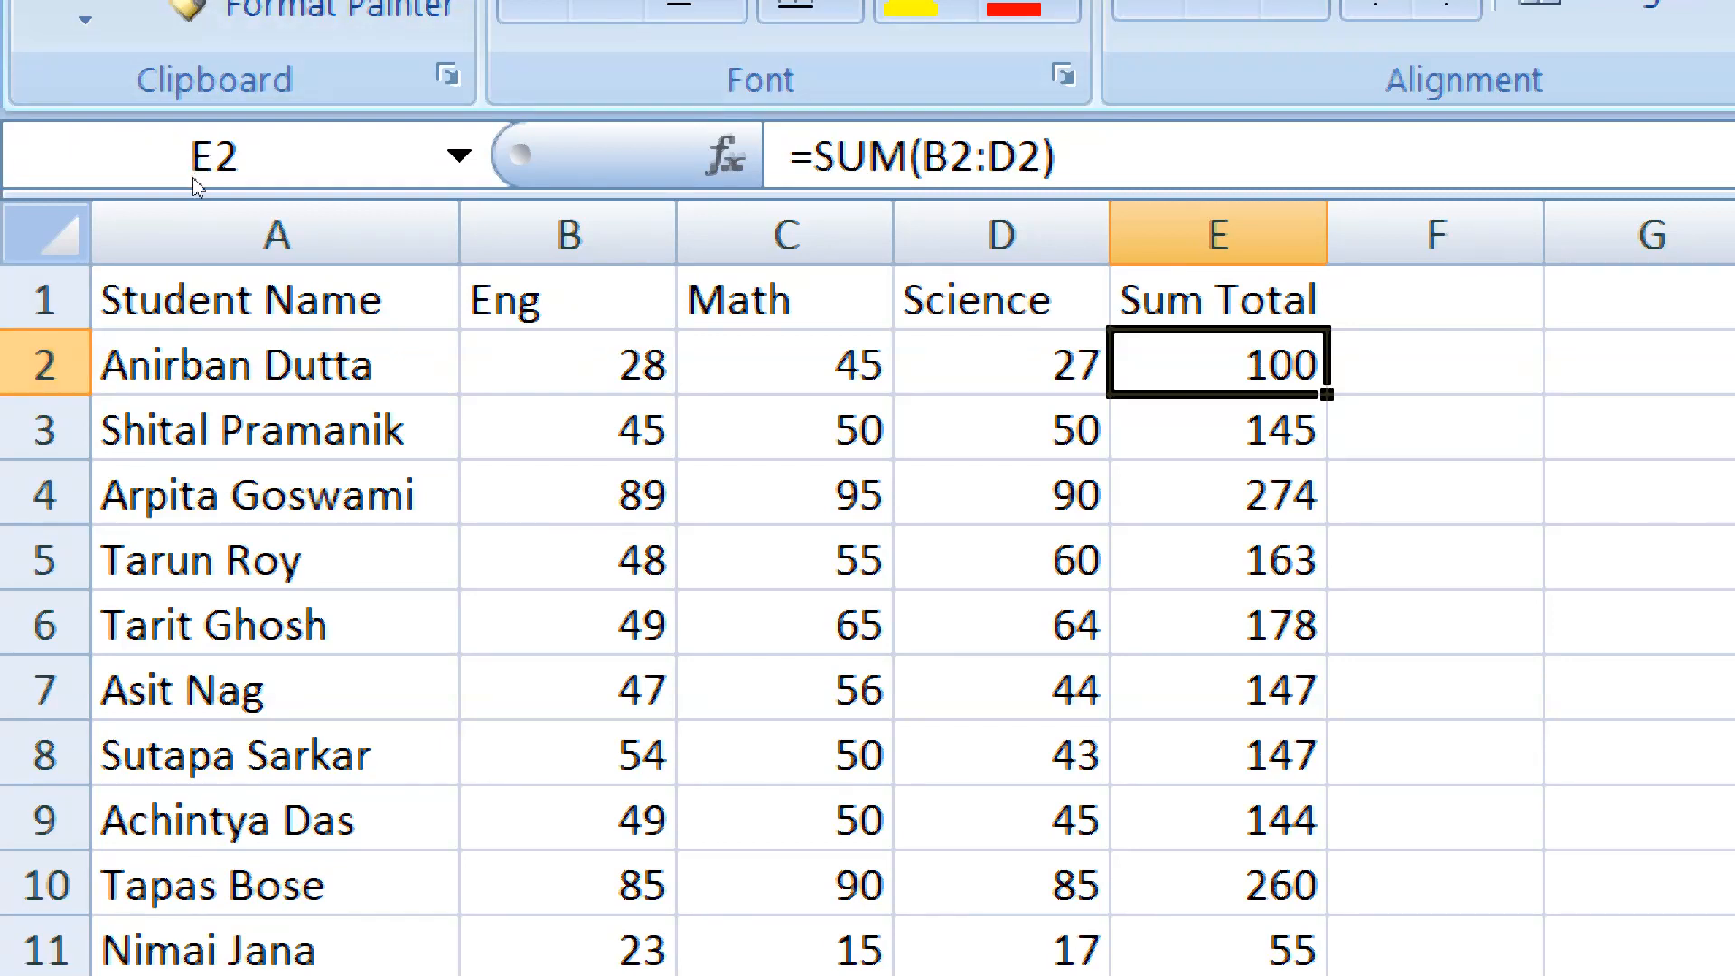
Insert a new column before Eng and enter the header "last name" in B1
click(570, 235)
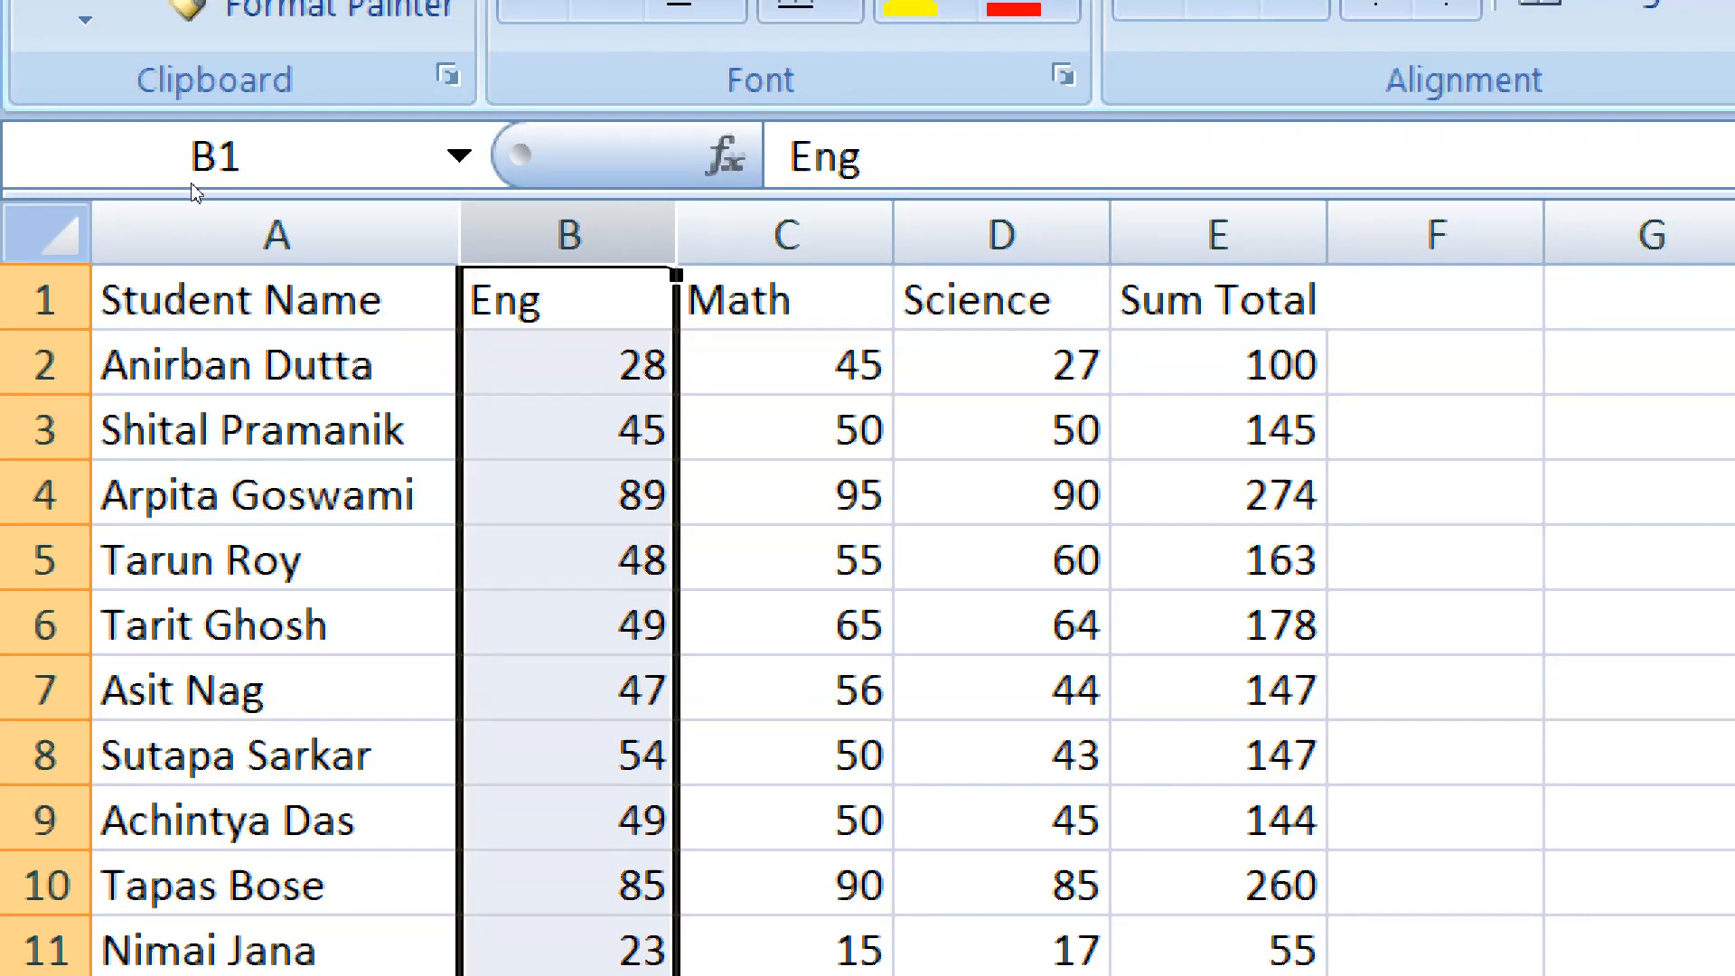
key(ctrl+shift+plus)
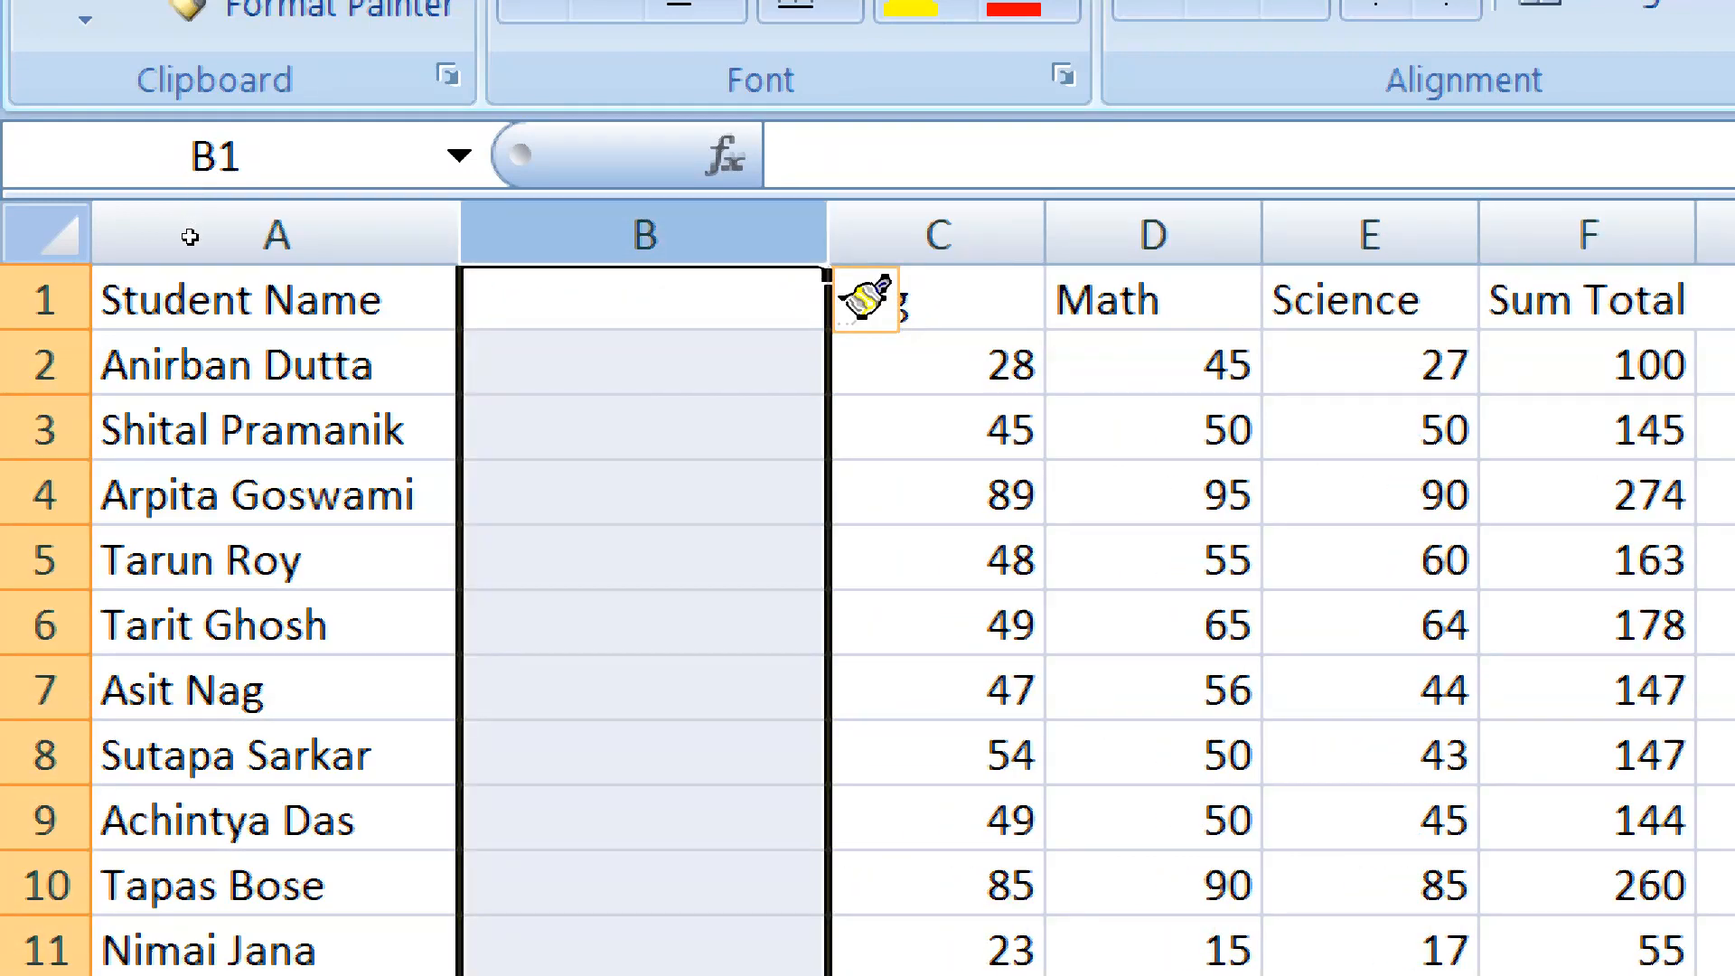
key(Up)
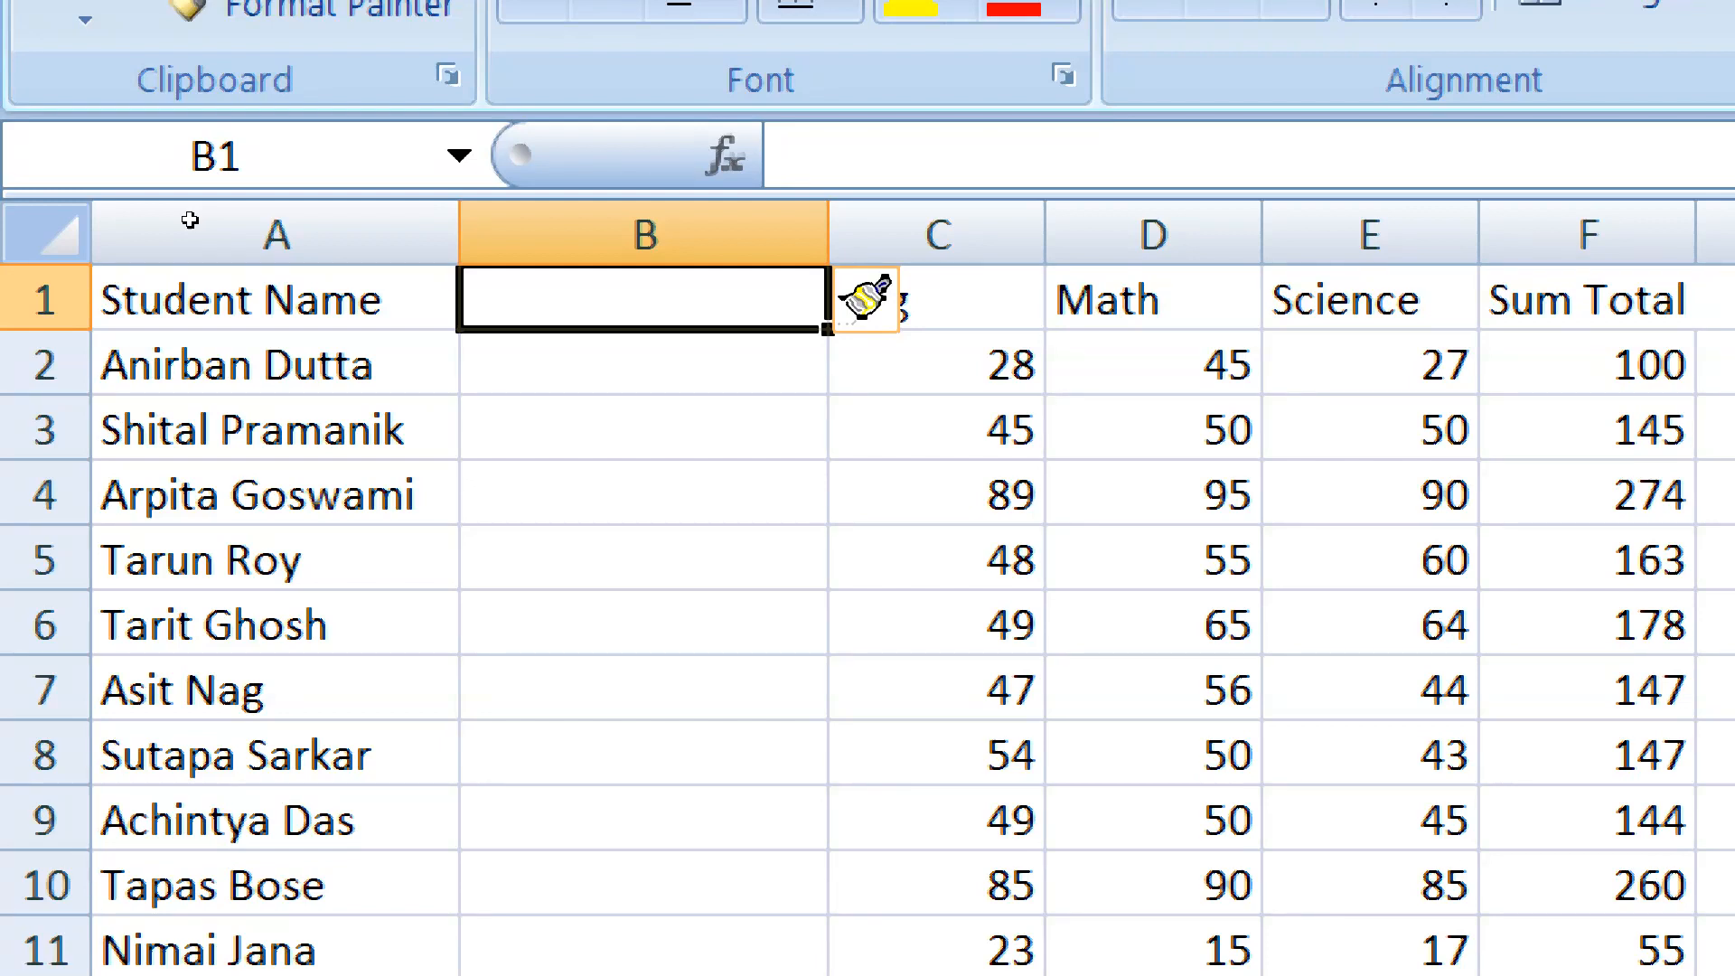
text(la)
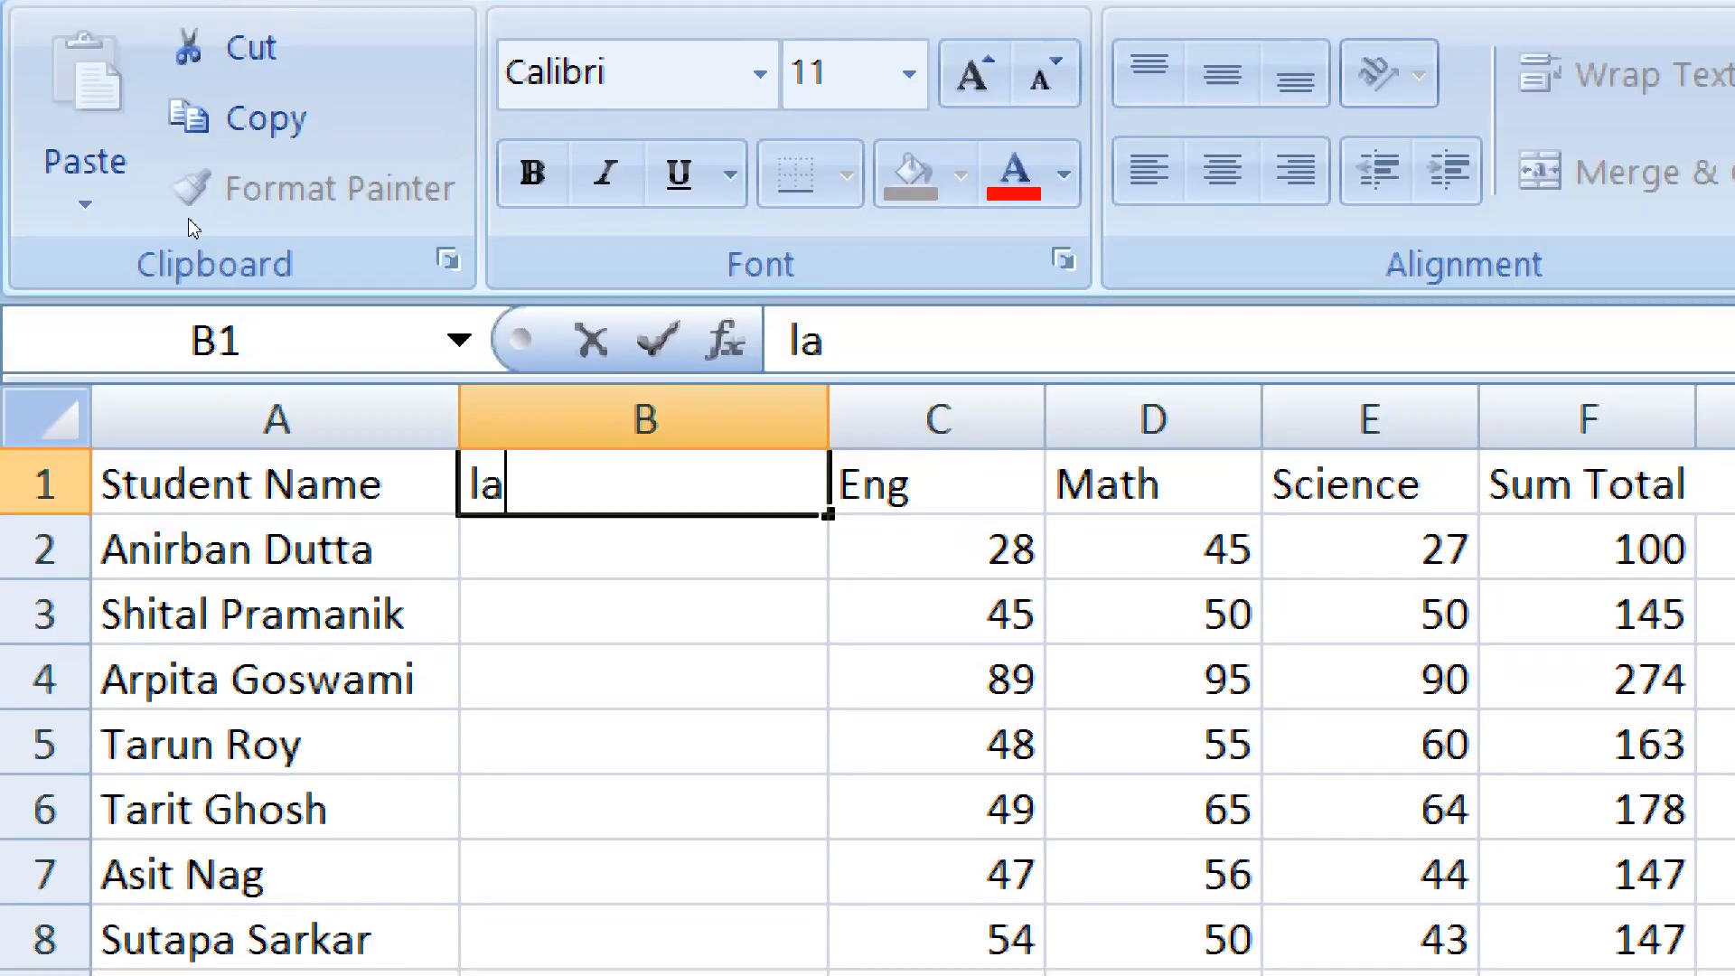
text(st name)
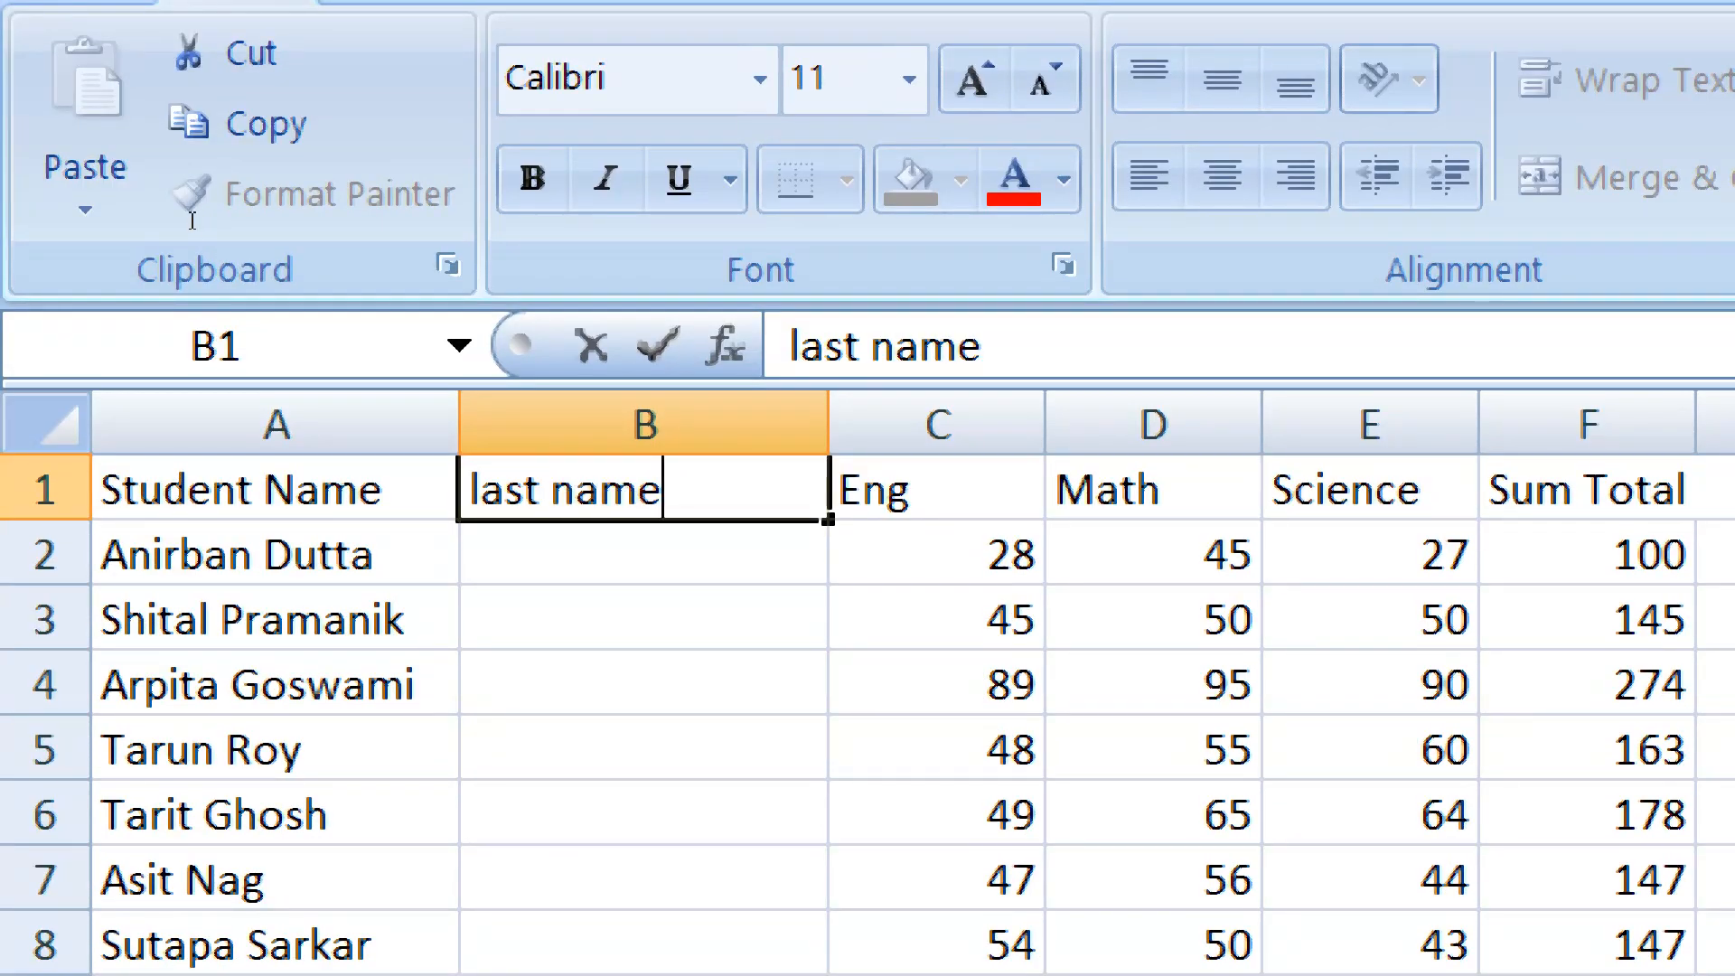
key(Return)
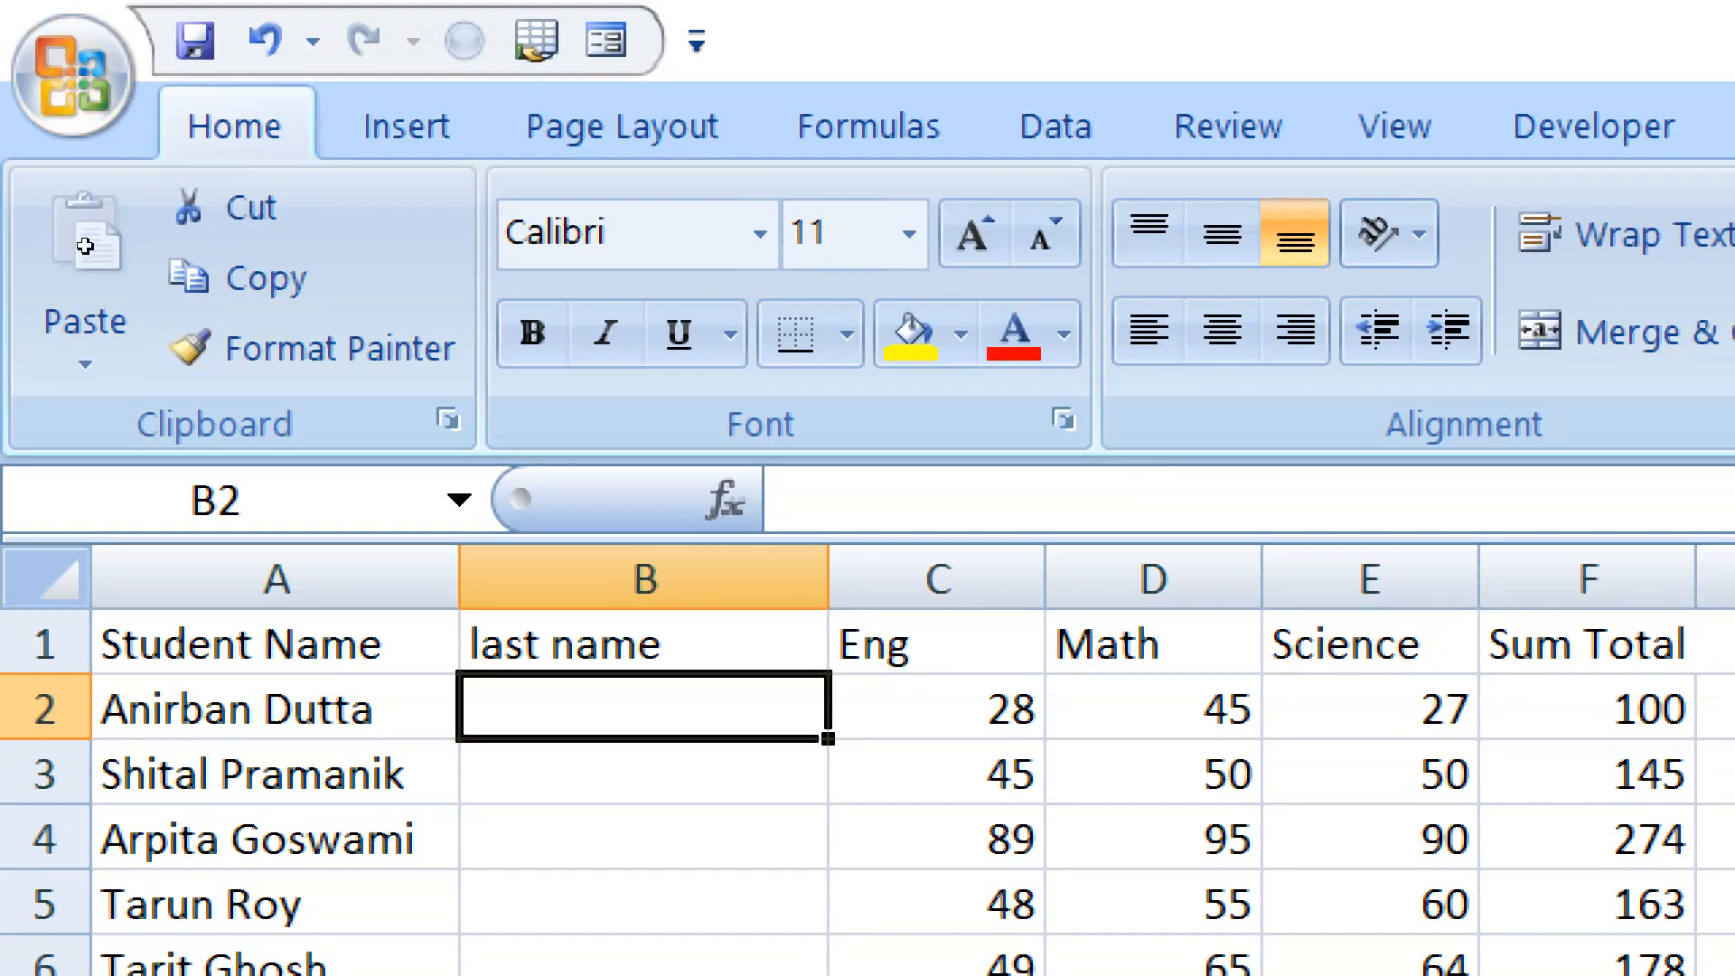
key(Left)
key(shift+Down)
key(shift+Down)
key(shift+Down)
key(shift+Down)
key(shift+Down)
key(shift+Down)
key(shift+Down)
key(shift+Down)
key(shift+Down)
key(shift+Down)
key(shift+Down)
key(shift+Down)
key(shift+Down)
key(shift+Down)
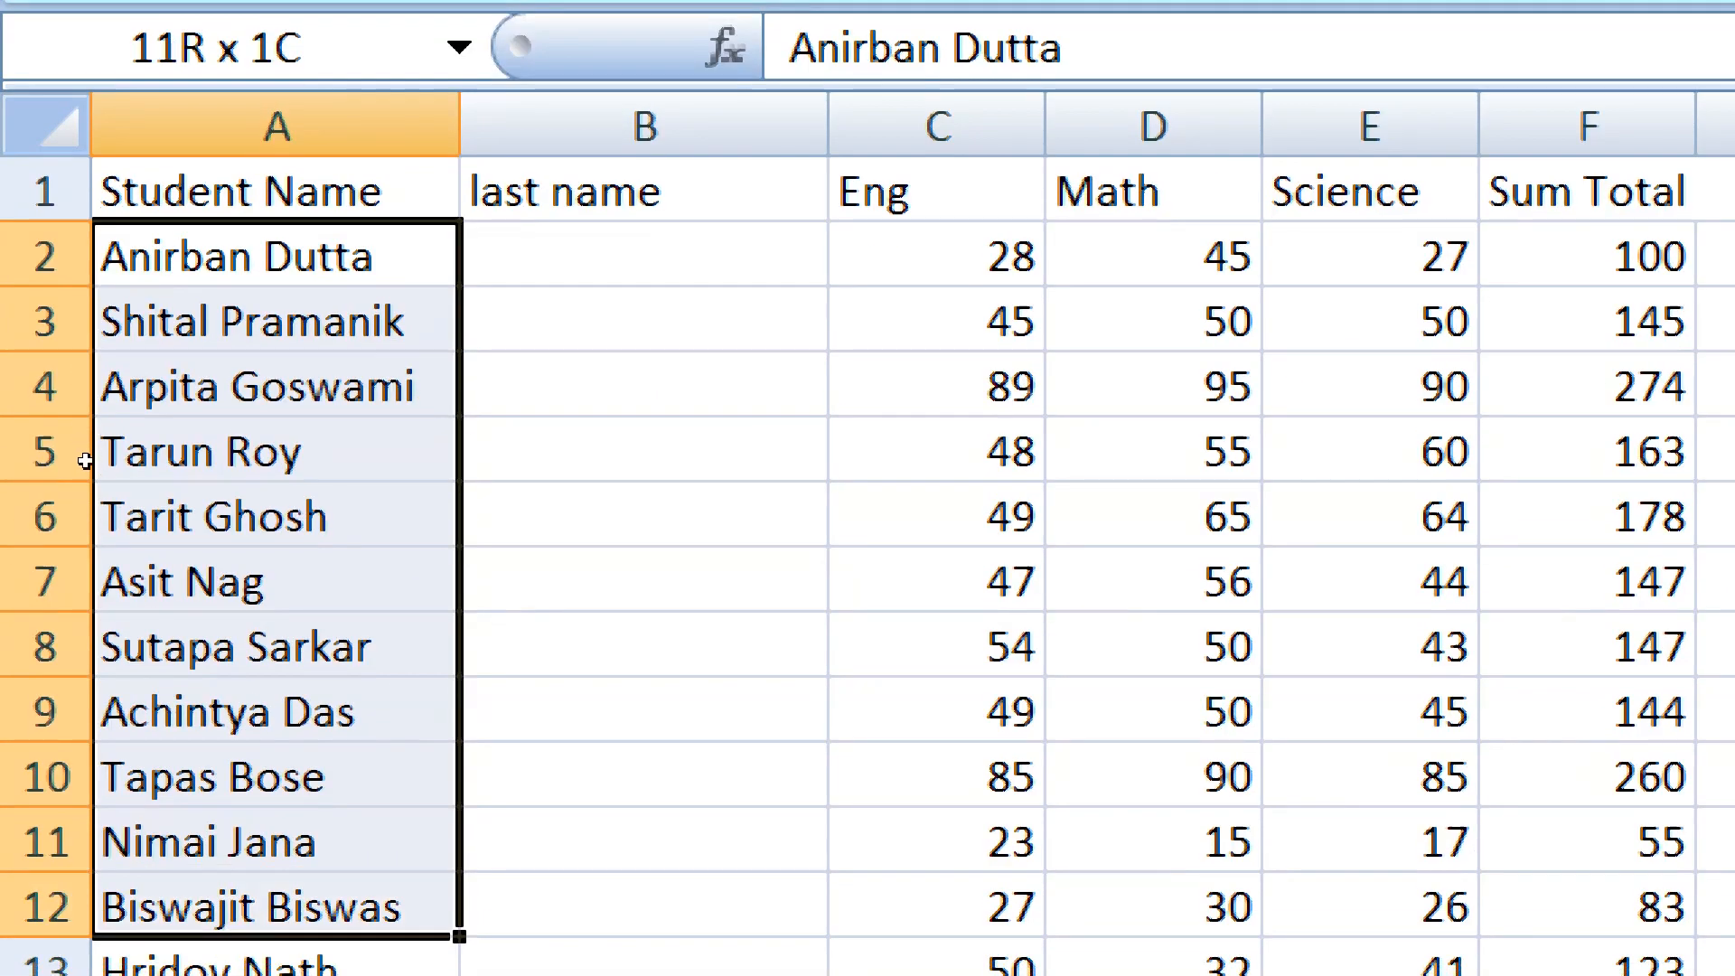
drag(90, 554, 87, 603)
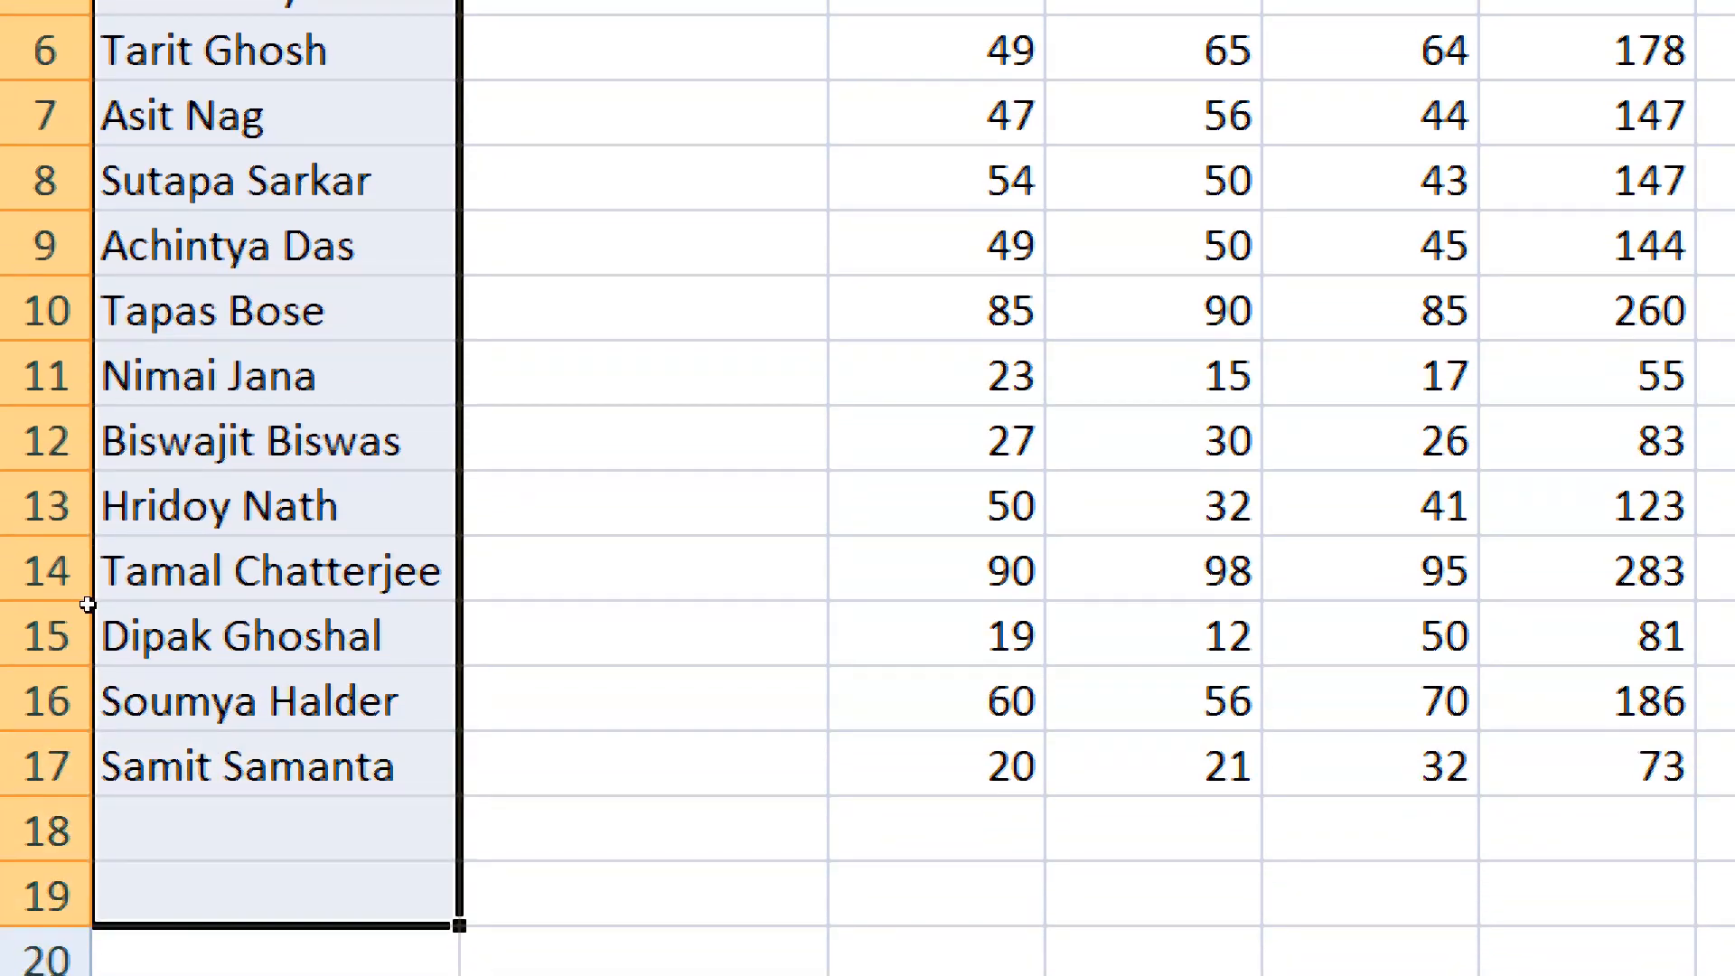
click(88, 612)
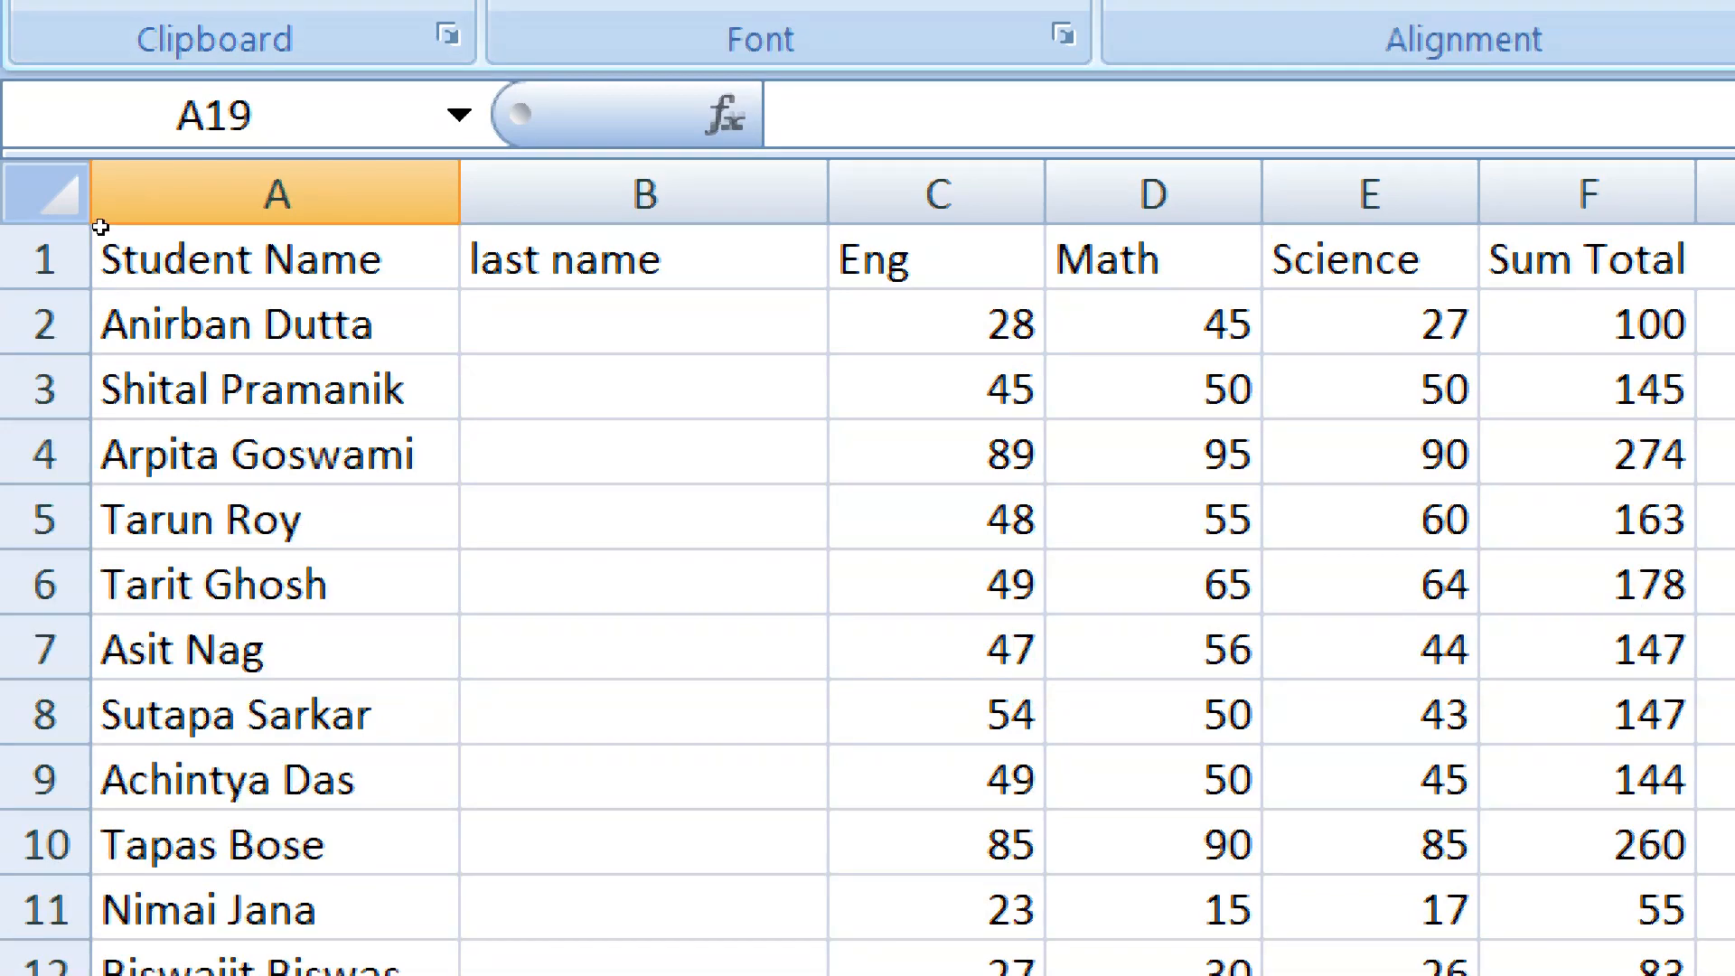
Split the full names in A2:A17 into first and last name columns with Text to Columns, delimited by Space only
click(100, 228)
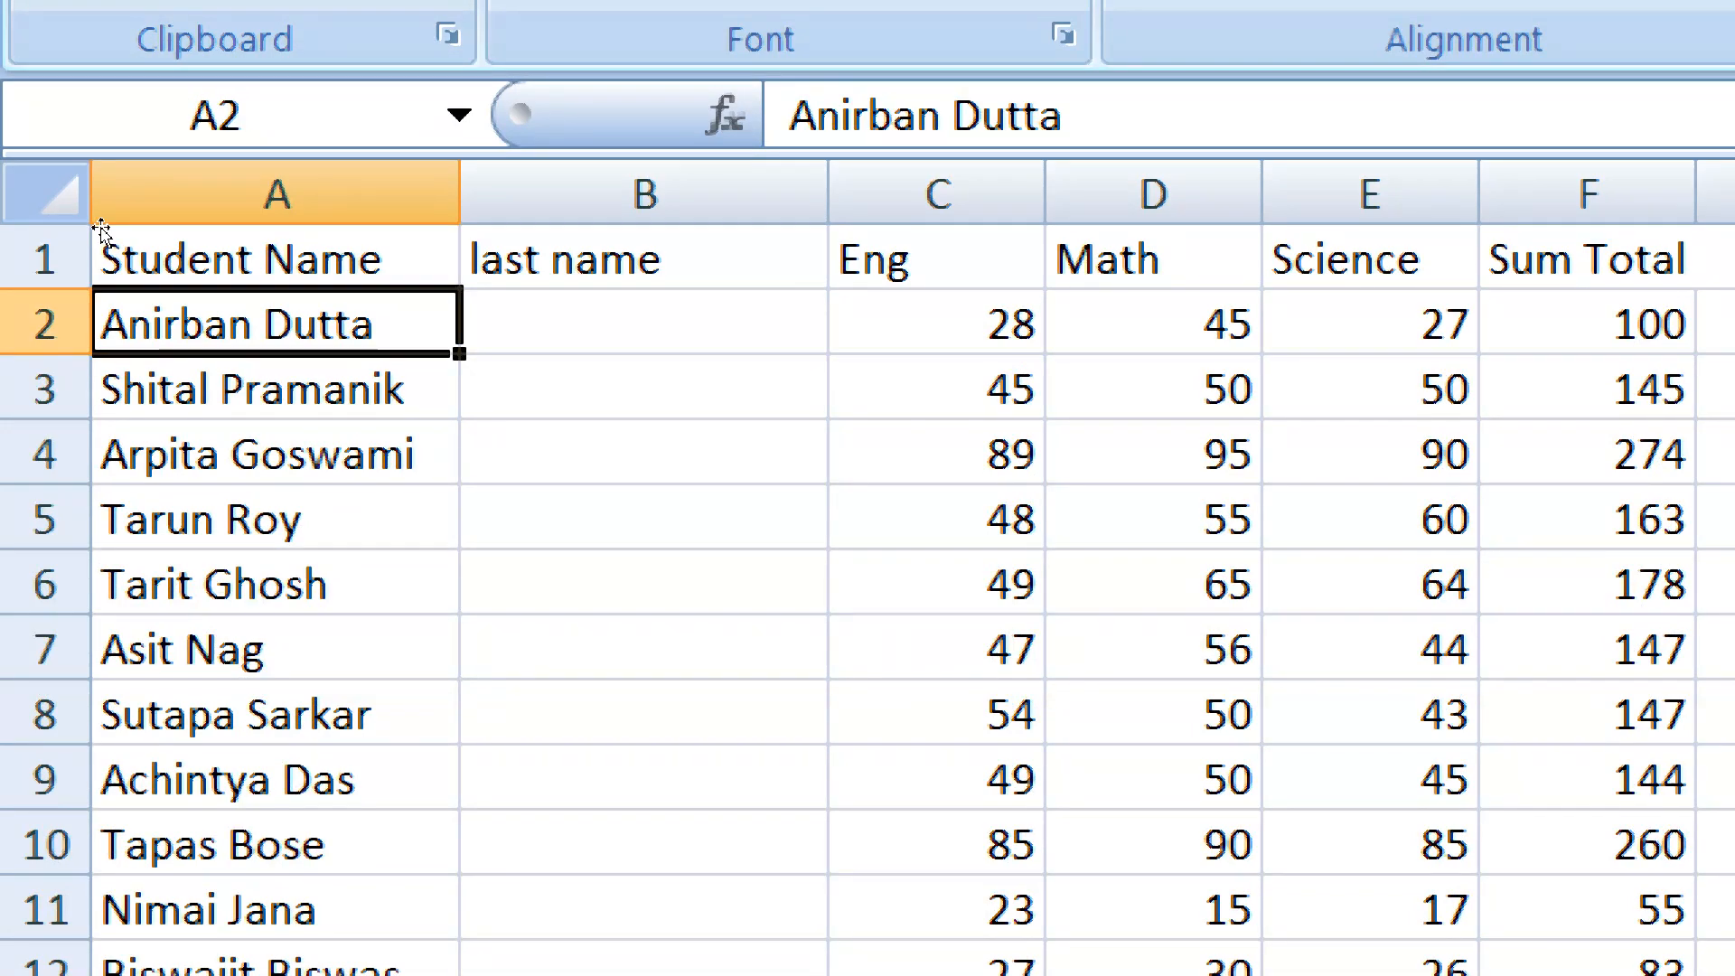
key(shift+Down)
key(shift+Down)
key(shift+Down)
key(shift+Down)
key(shift+Down)
key(shift+Down)
key(shift+Down)
key(shift+Down)
key(shift+Down)
key(shift+Down)
key(shift+Down)
key(shift+Down)
key(shift+Down)
key(shift+Down)
key(shift+Down)
key(shift+Down)
key(shift+Down)
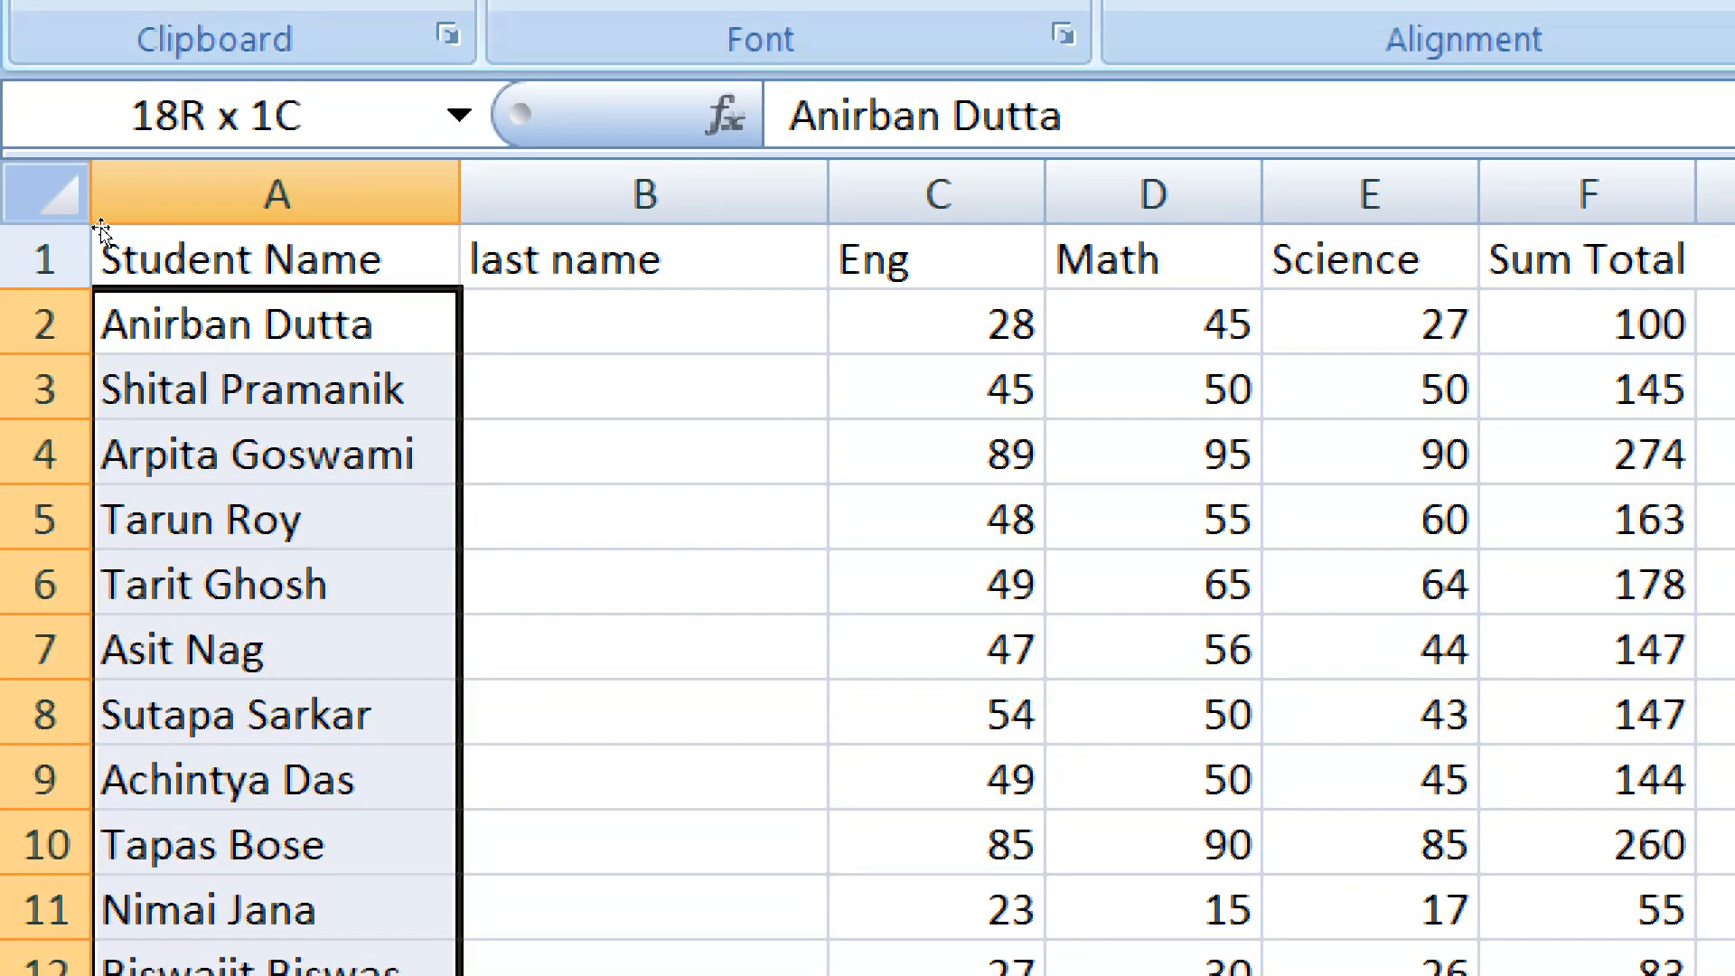
scroll(102, 228, down, 3)
key(shift+Up)
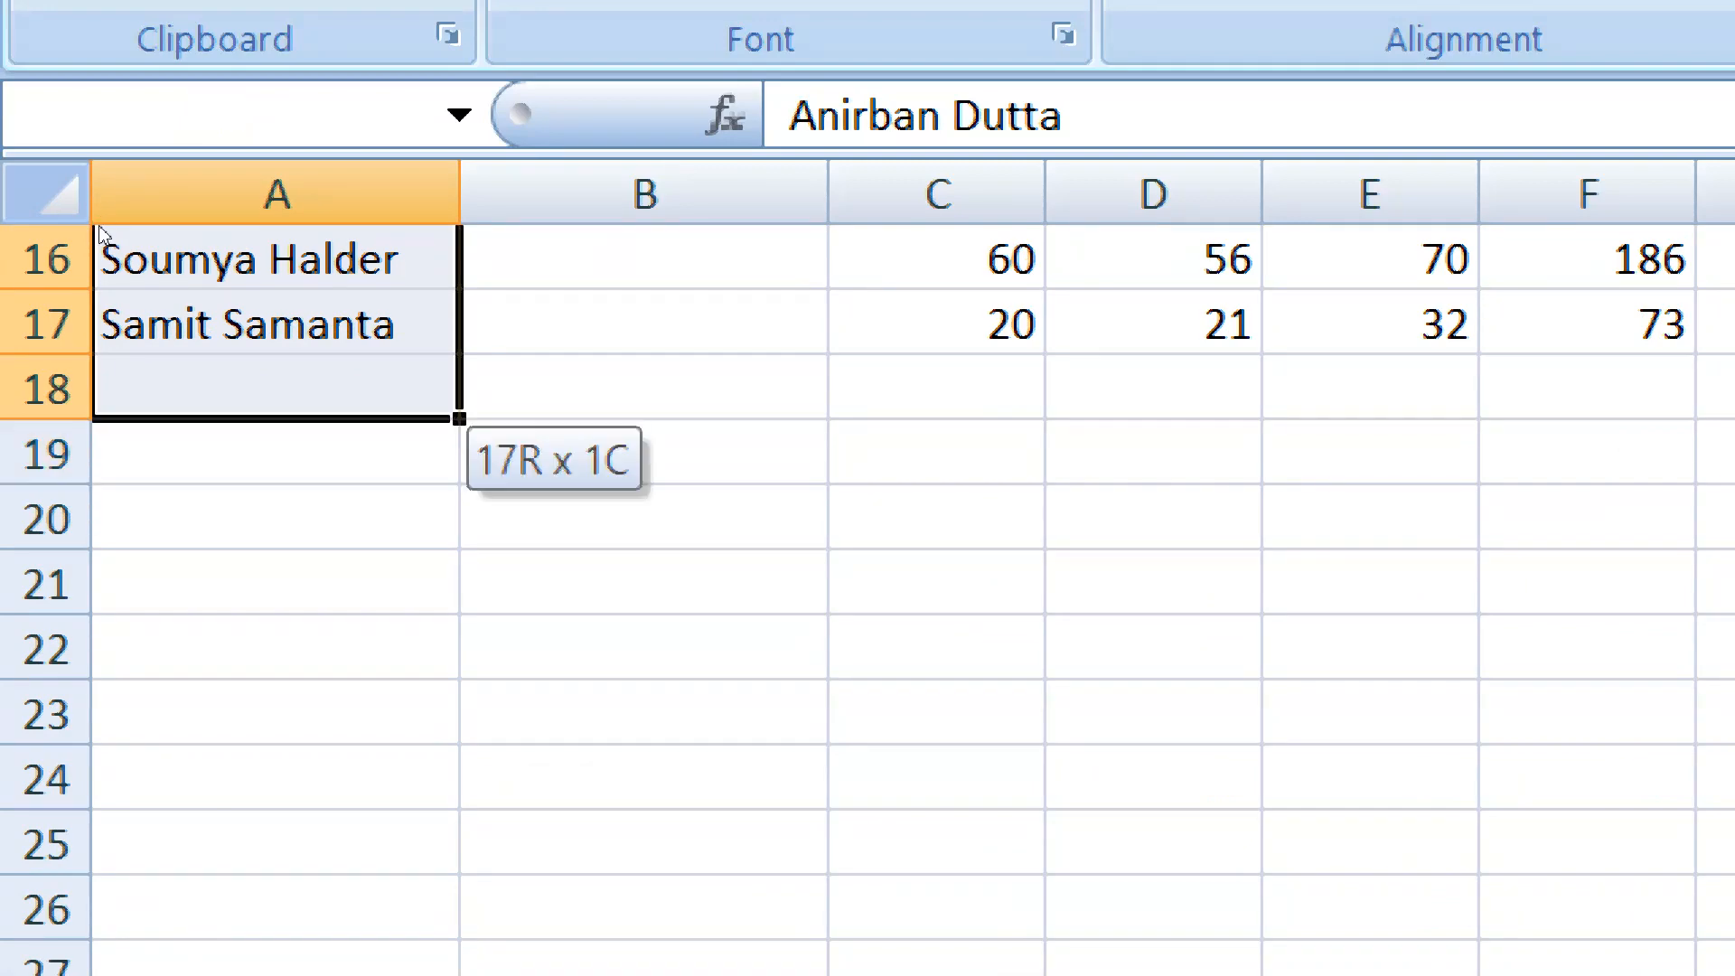
key(shift+Up)
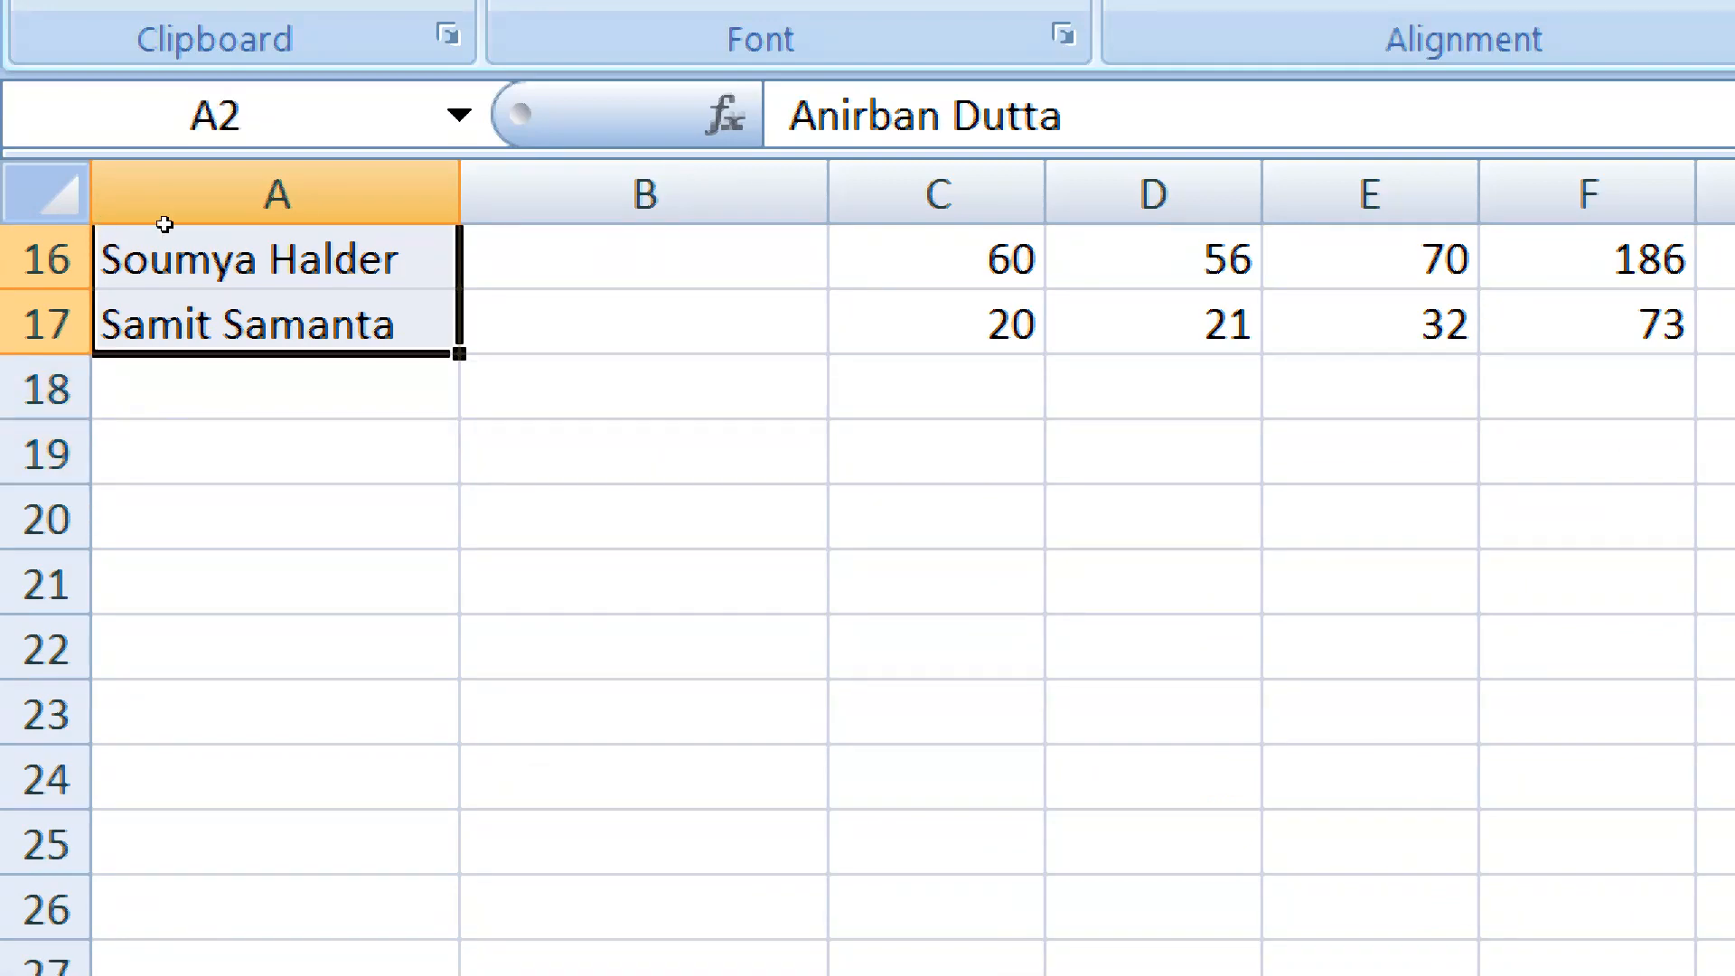
scroll(228, 223, up, 4)
scroll(228, 223, up, 1)
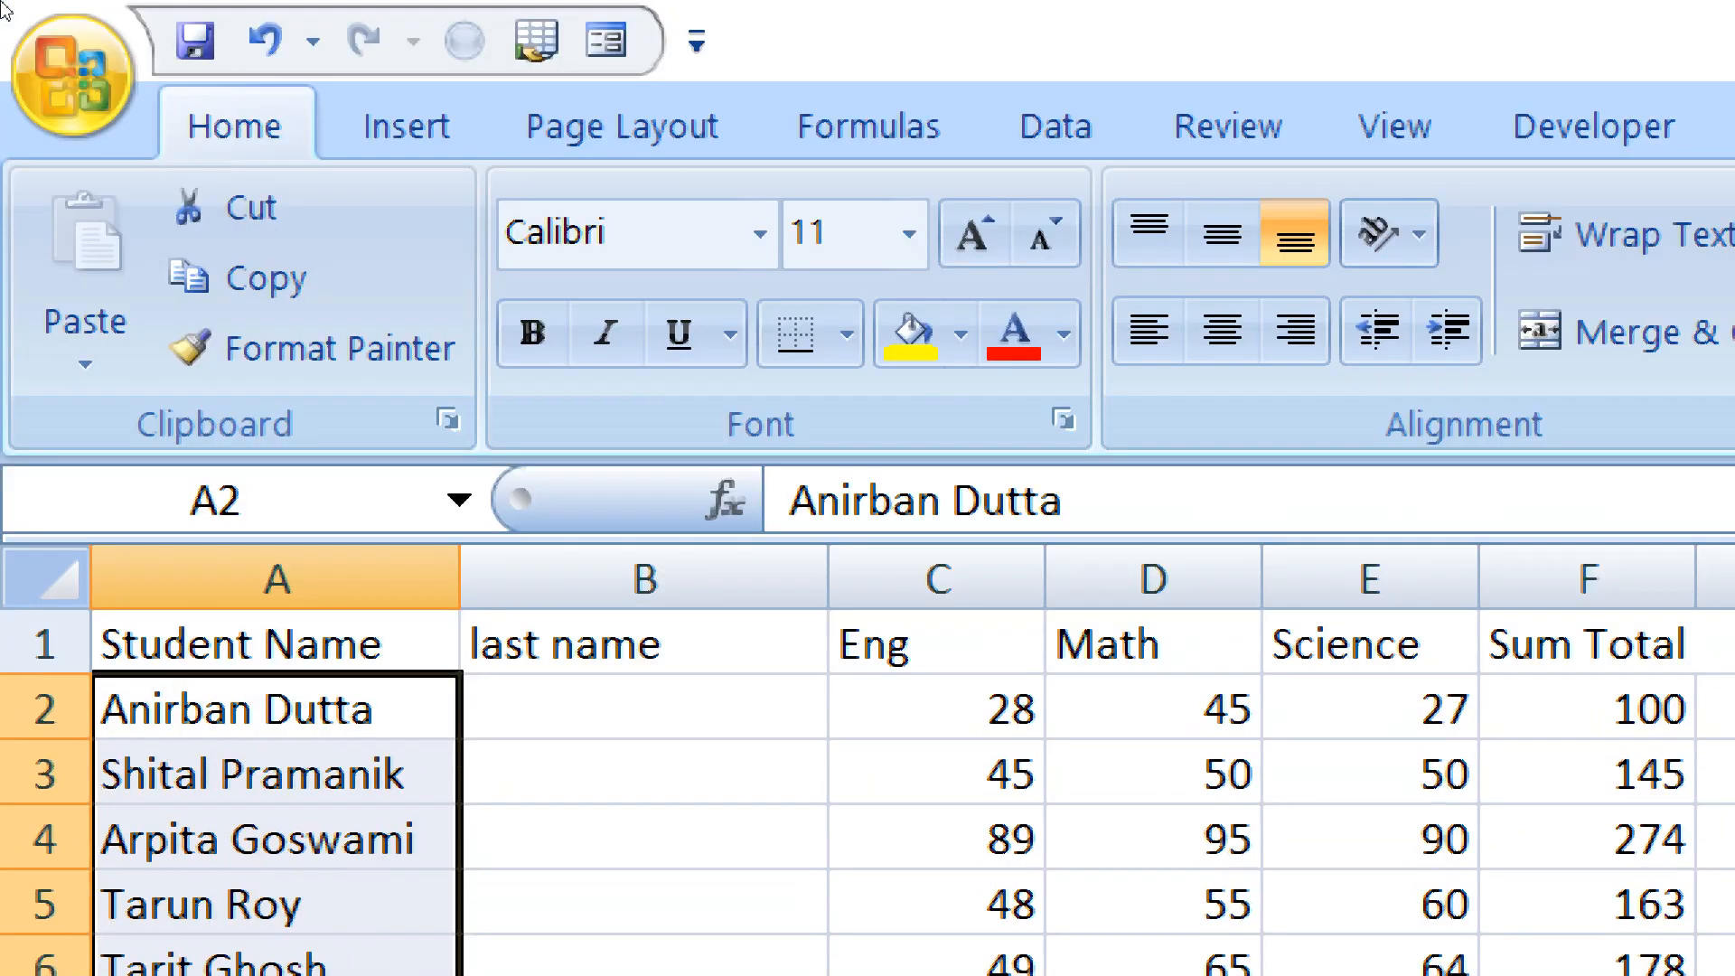
click(1047, 129)
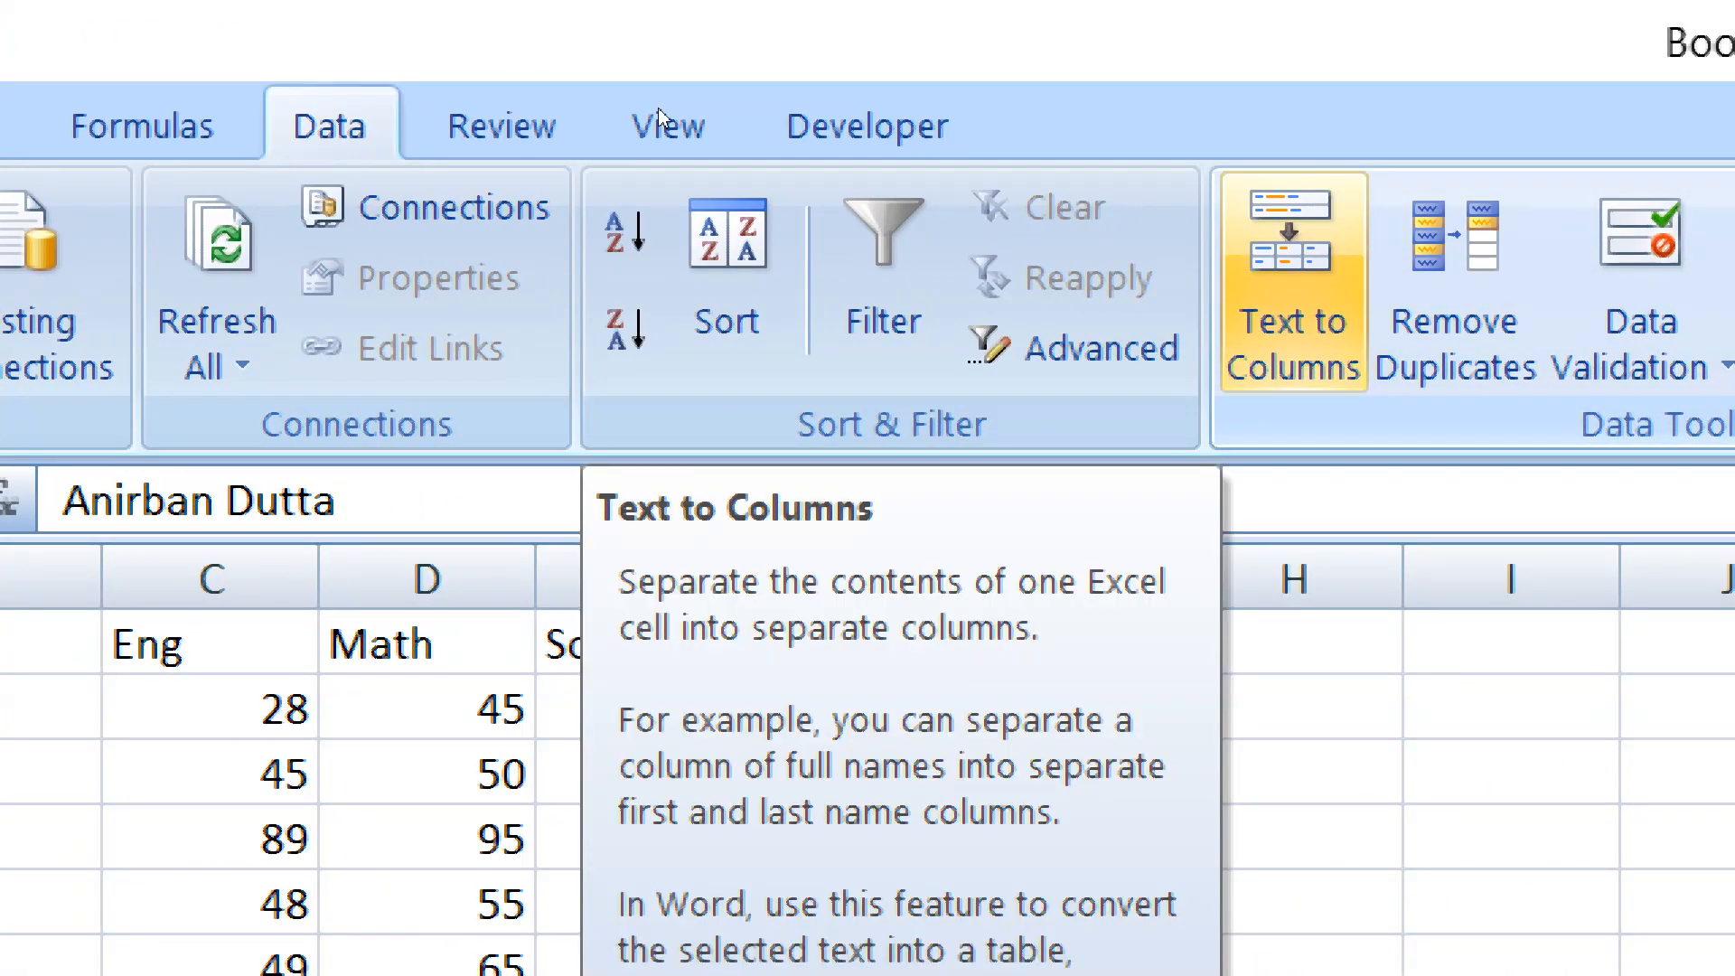
click(1293, 320)
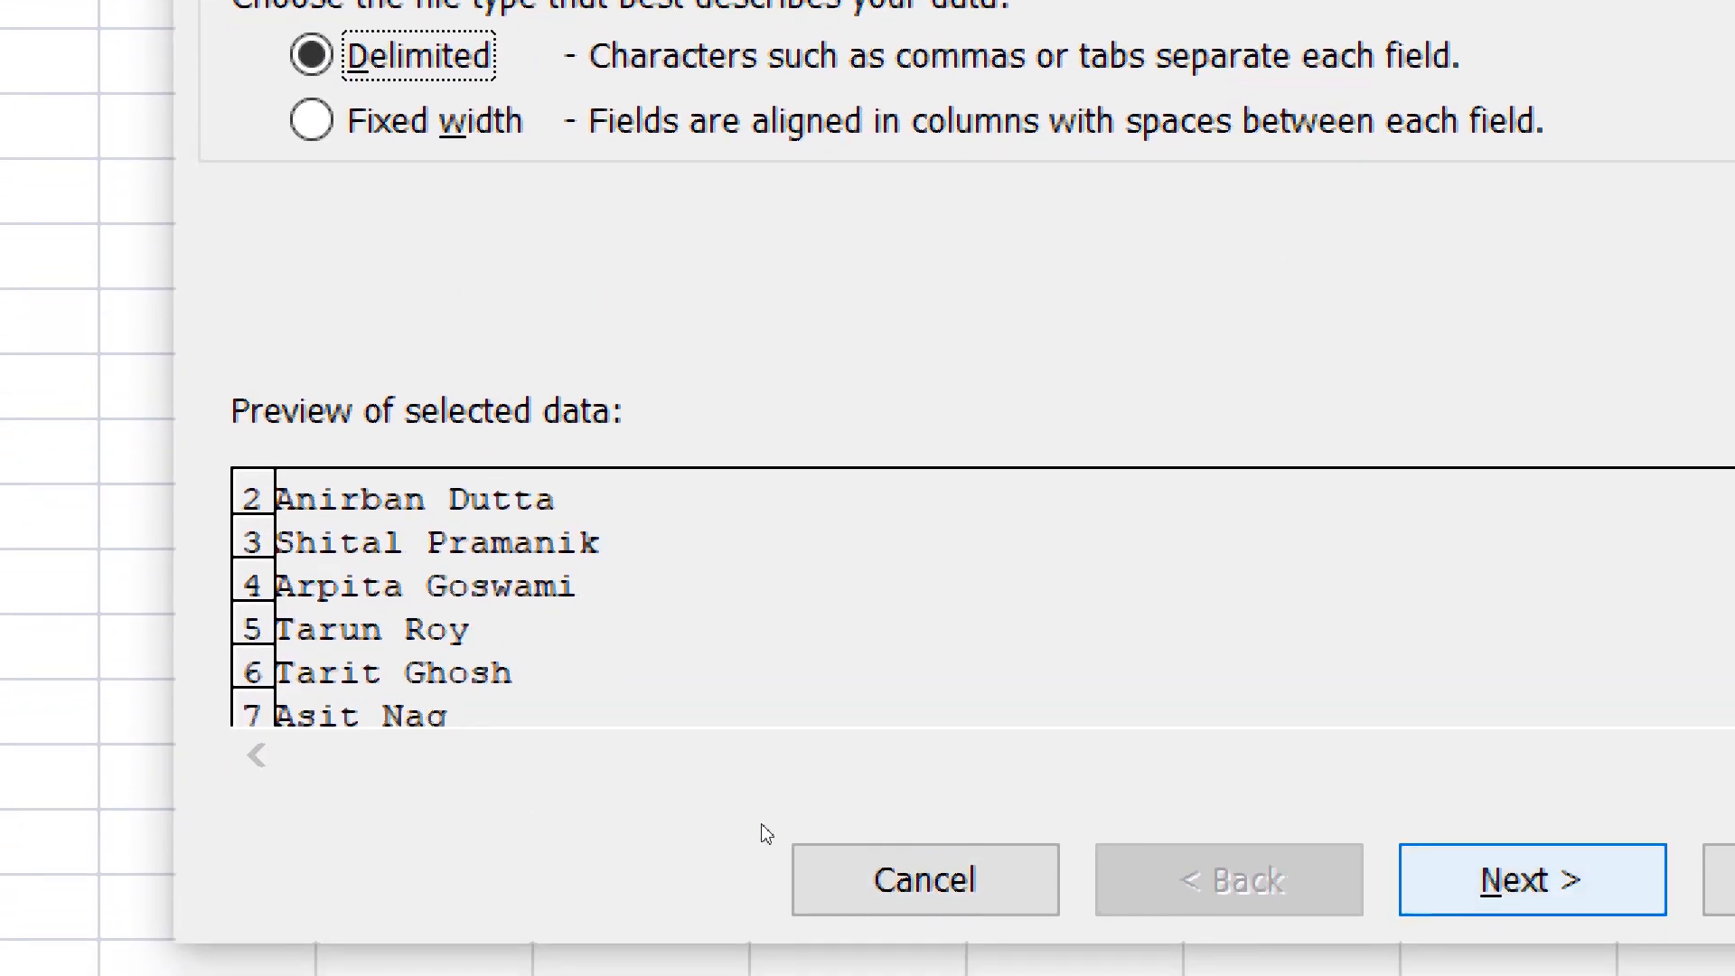
key(Return)
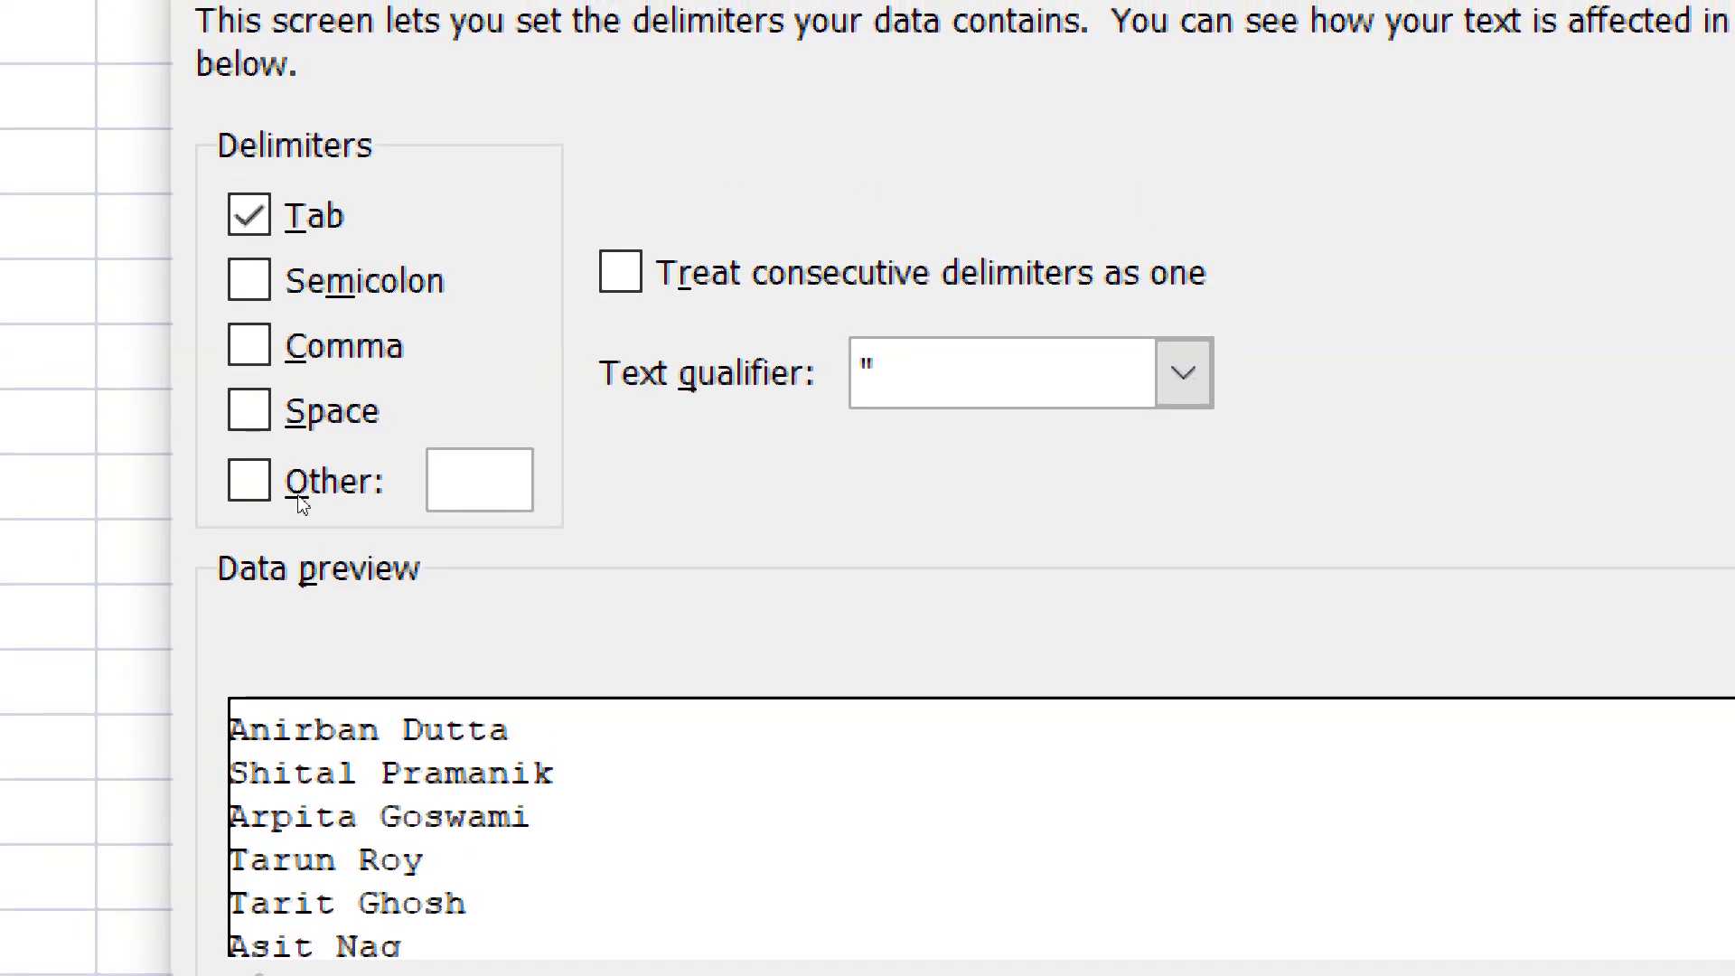
key(space)
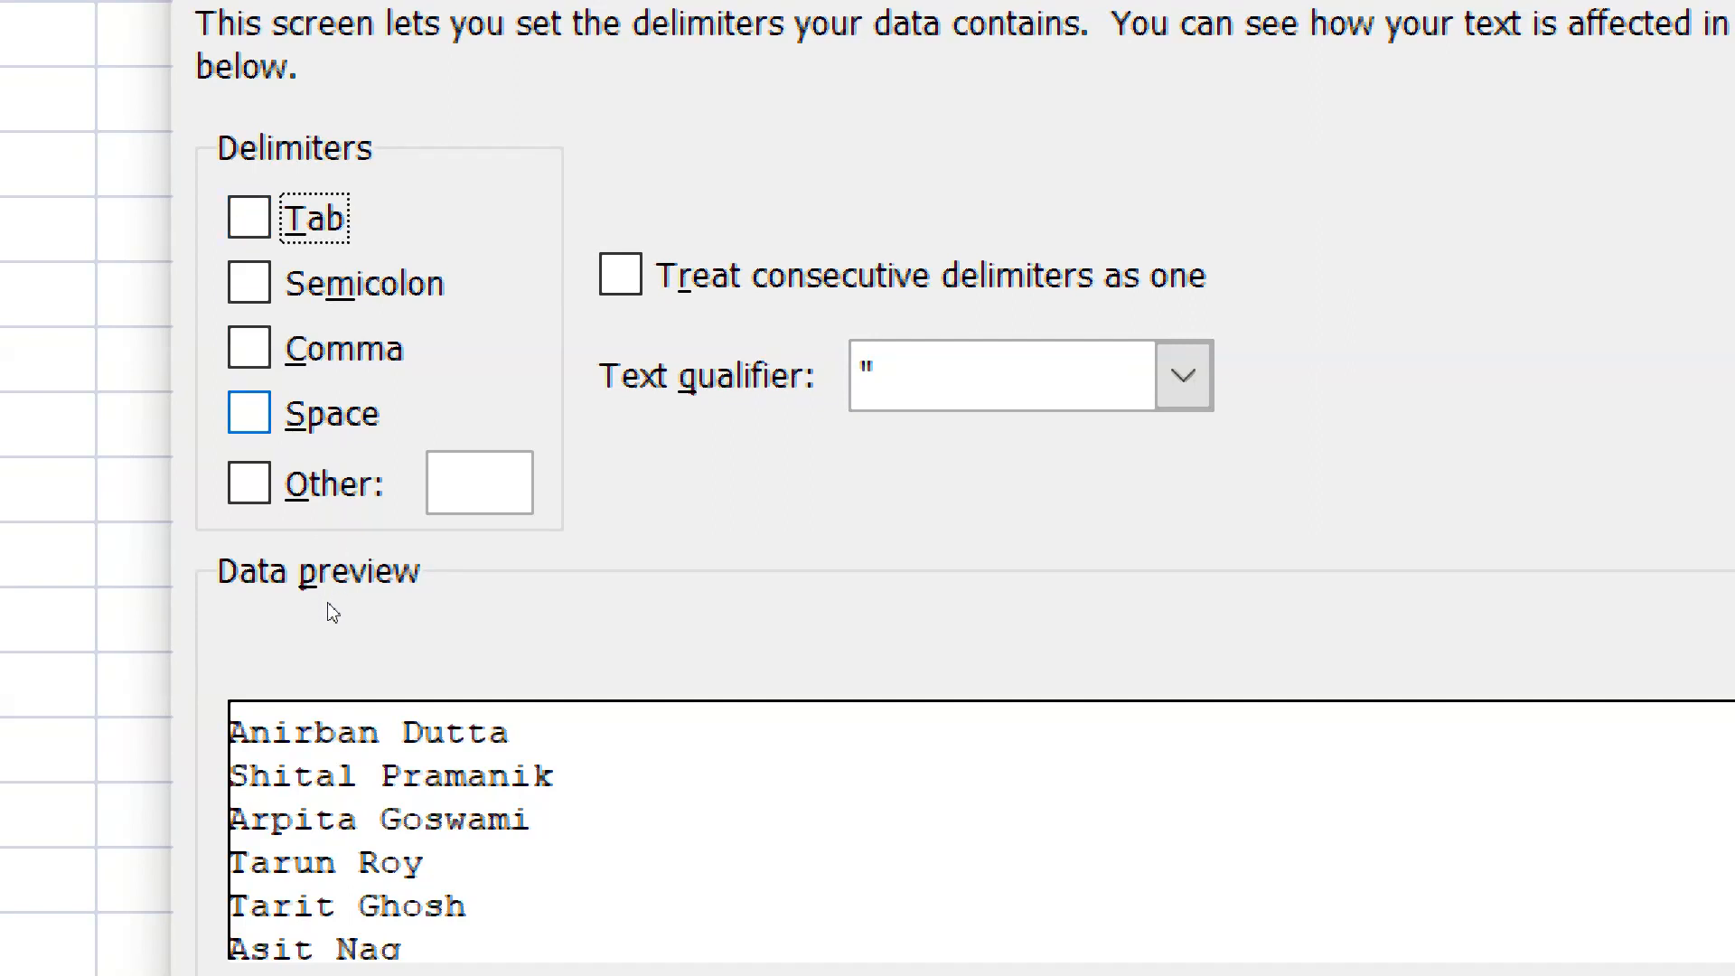
key(alt+s)
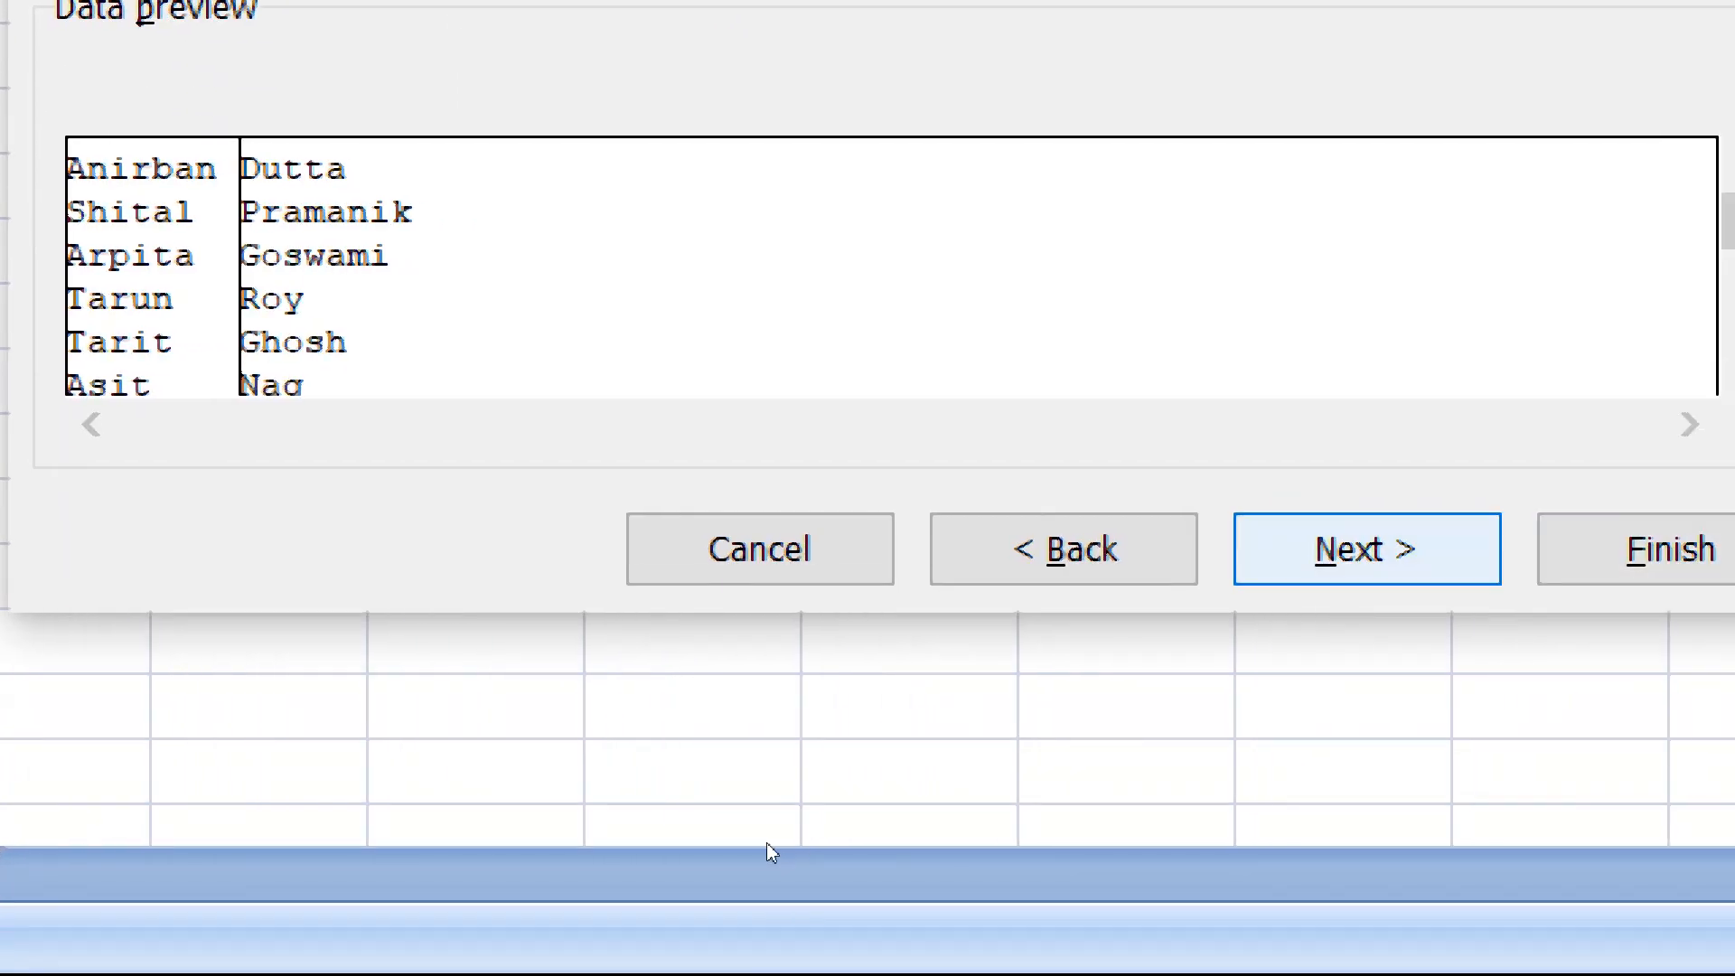
key(alt+n)
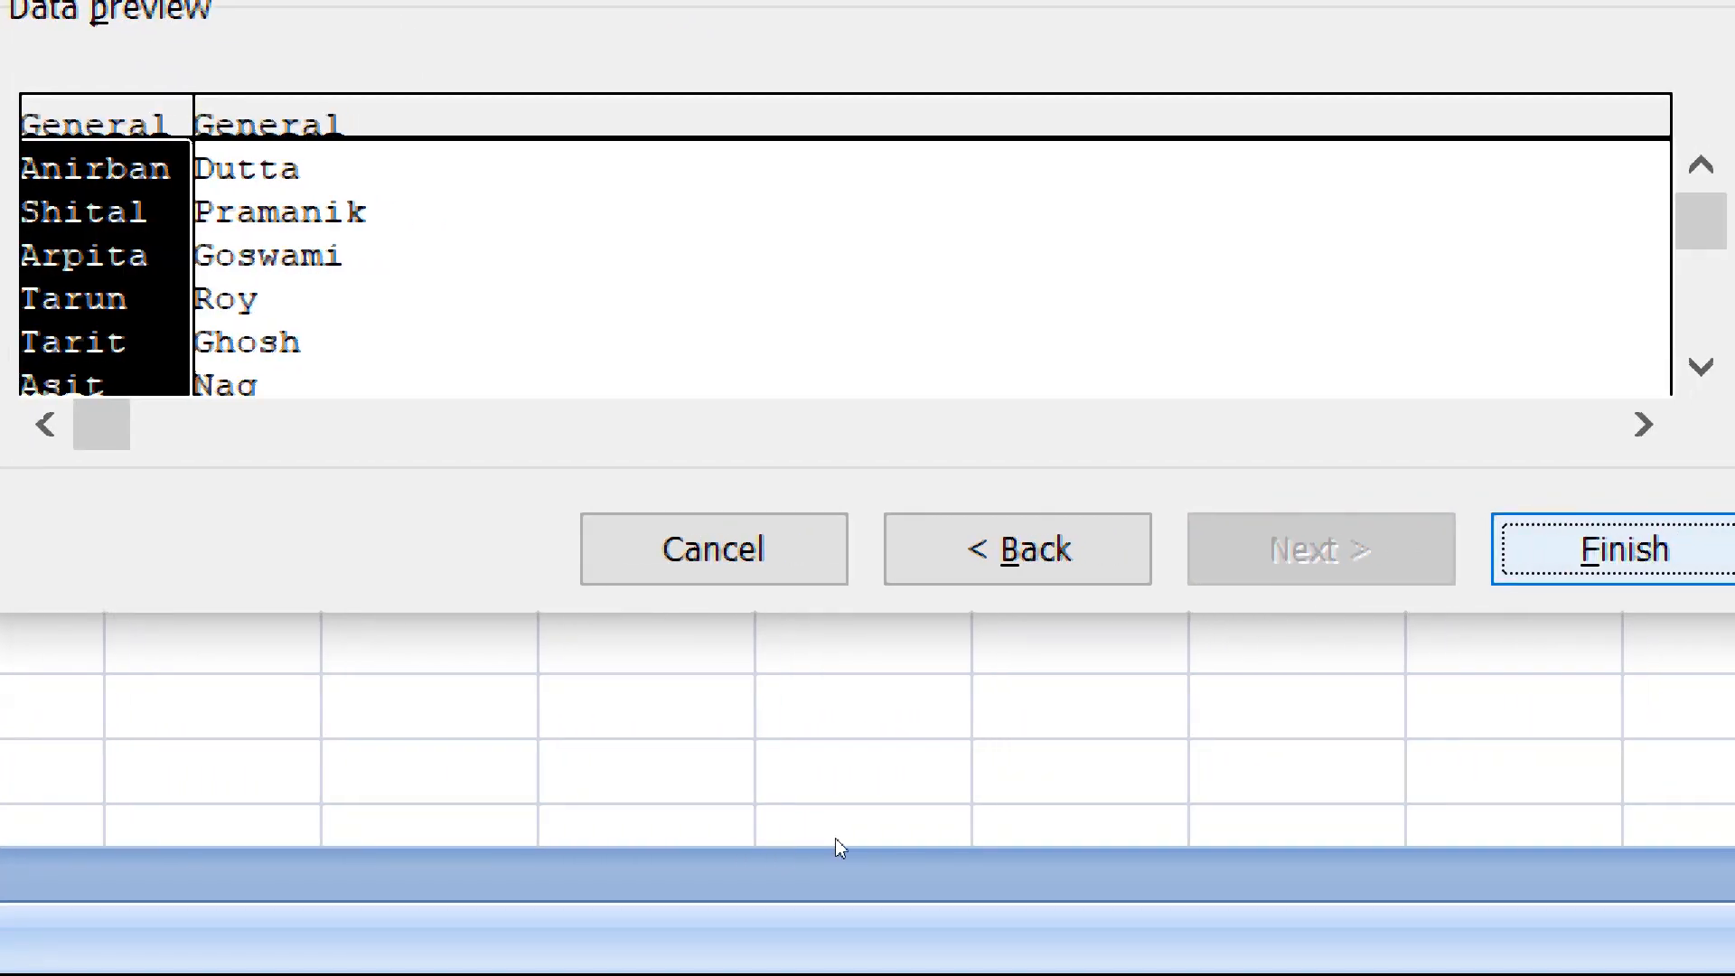
key(alt+f)
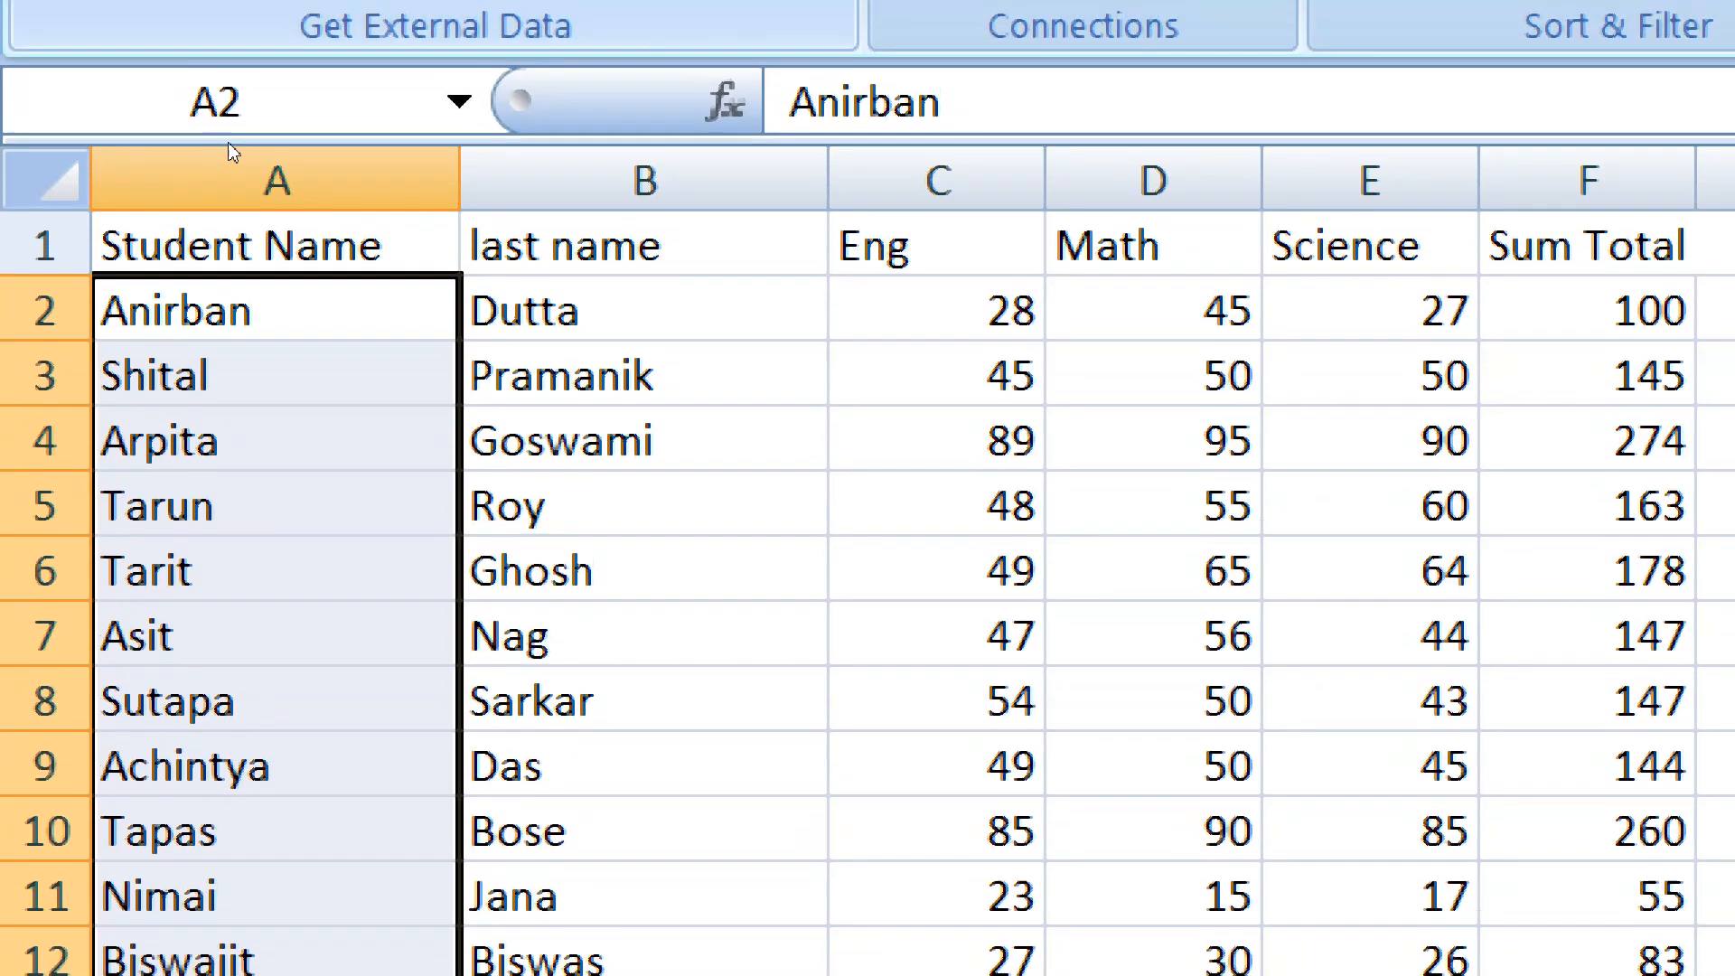
Insert a blank column before Eng and another one before the last name column
click(938, 180)
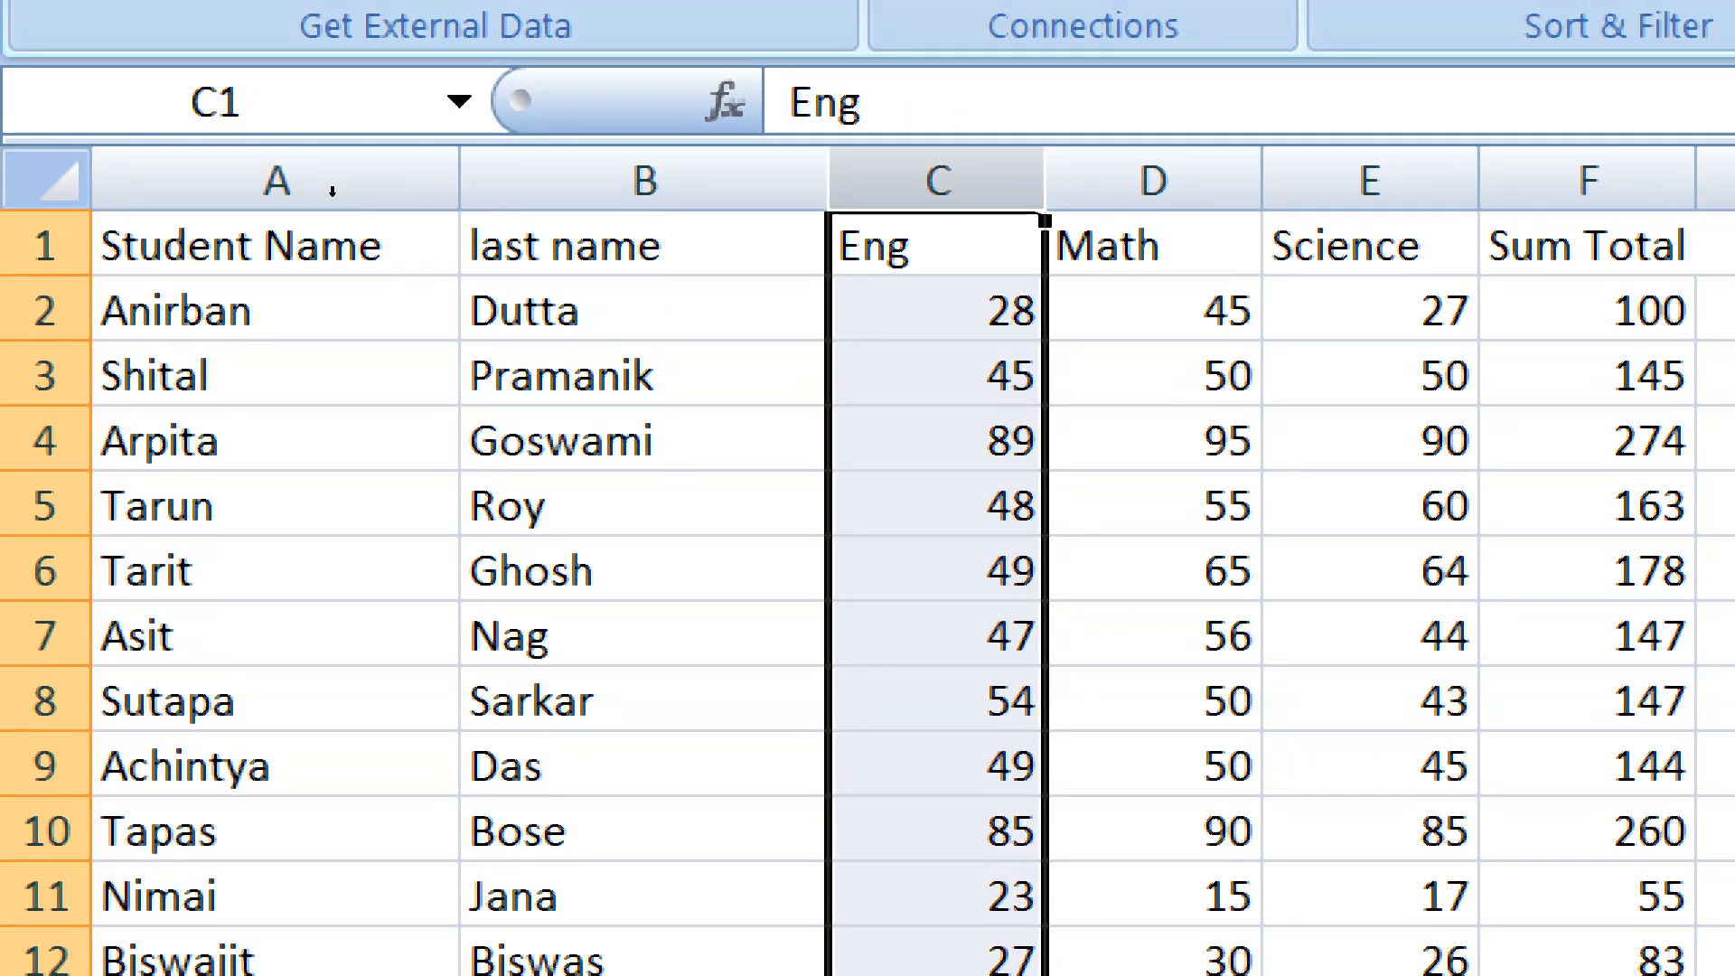
key(ctrl+shift+plus)
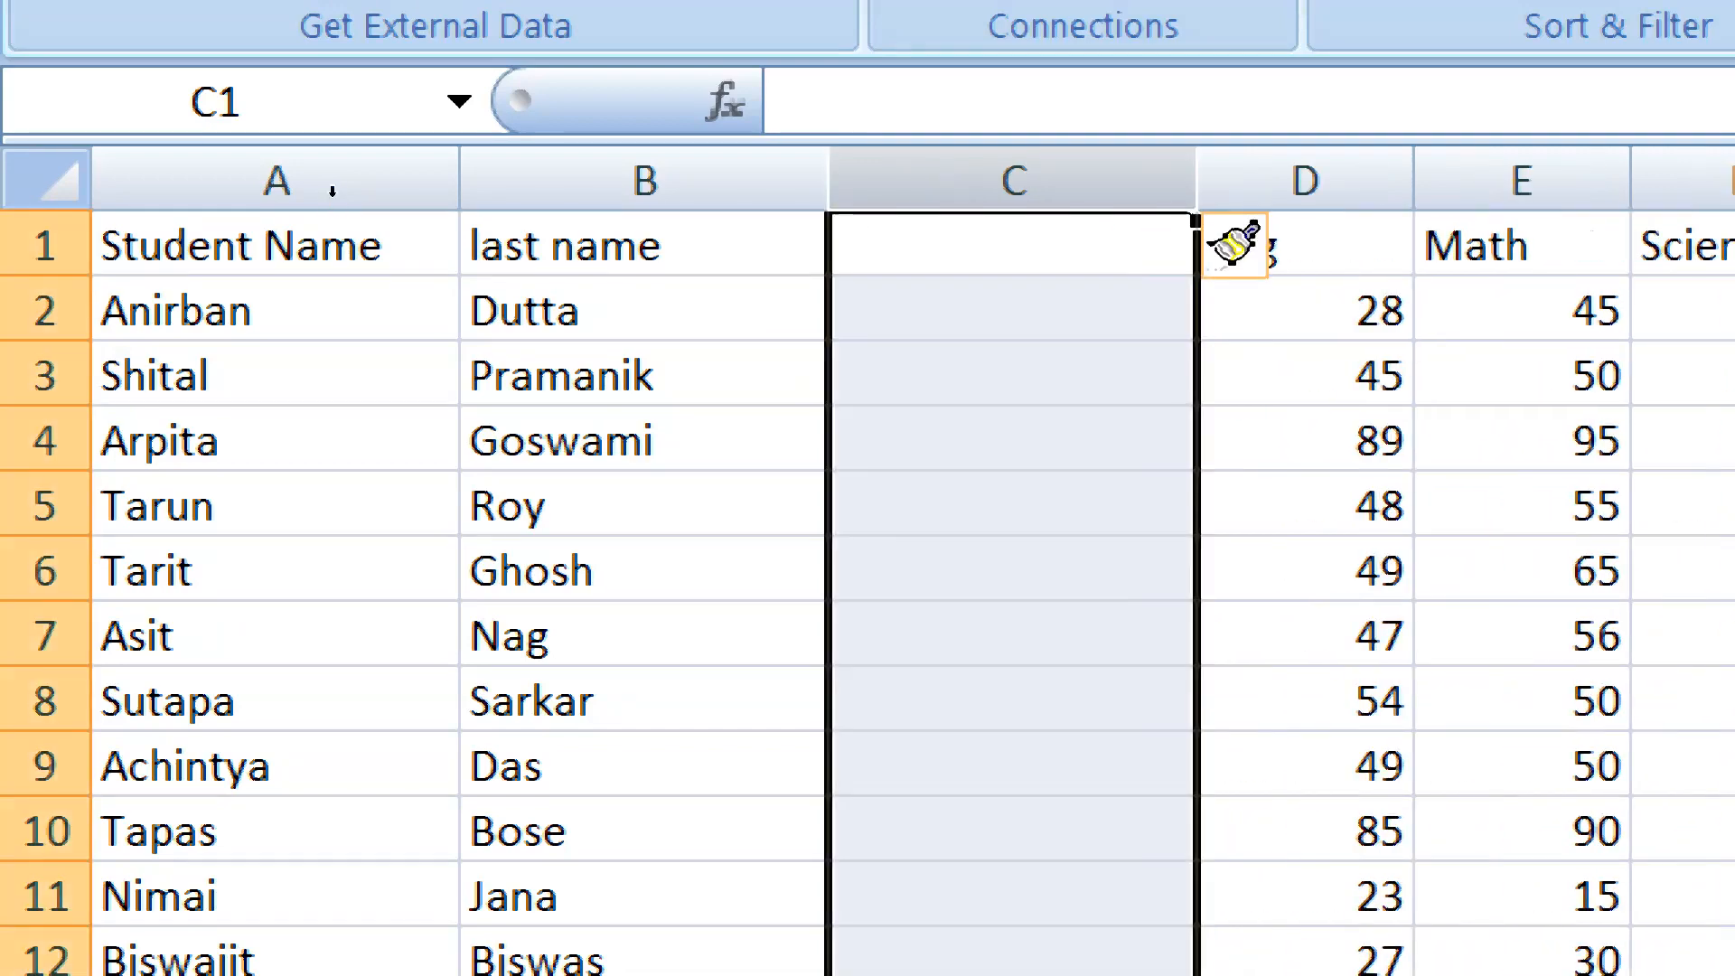
click(646, 181)
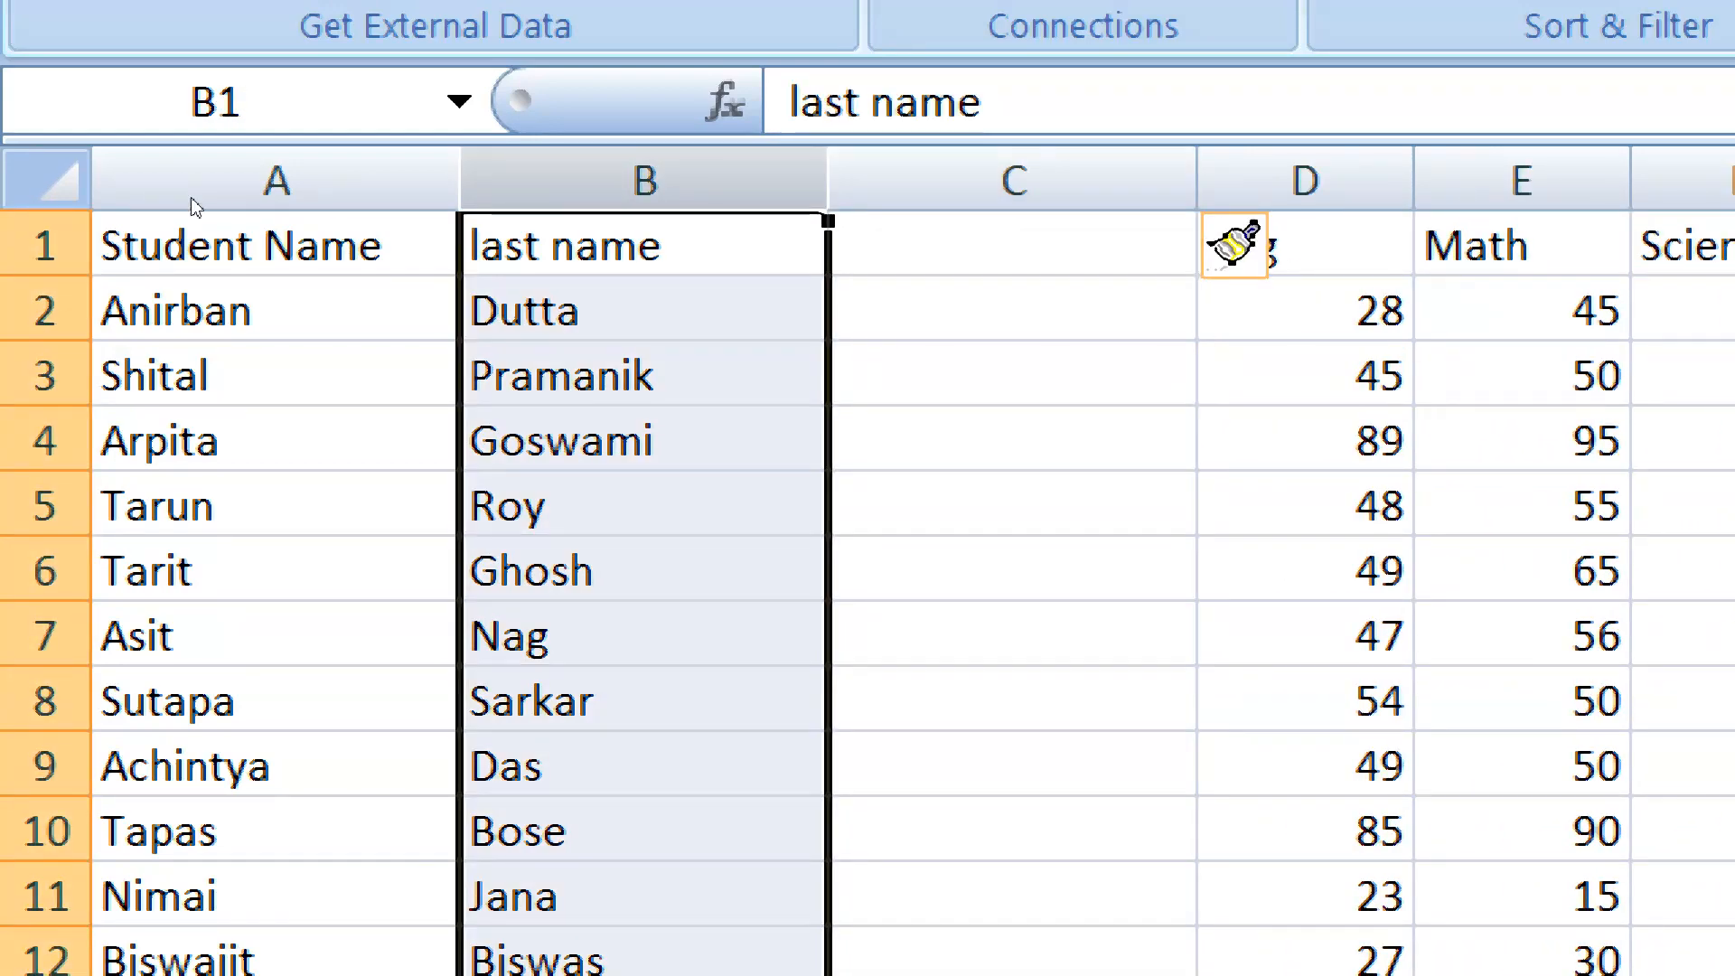
key(ctrl+shift+plus)
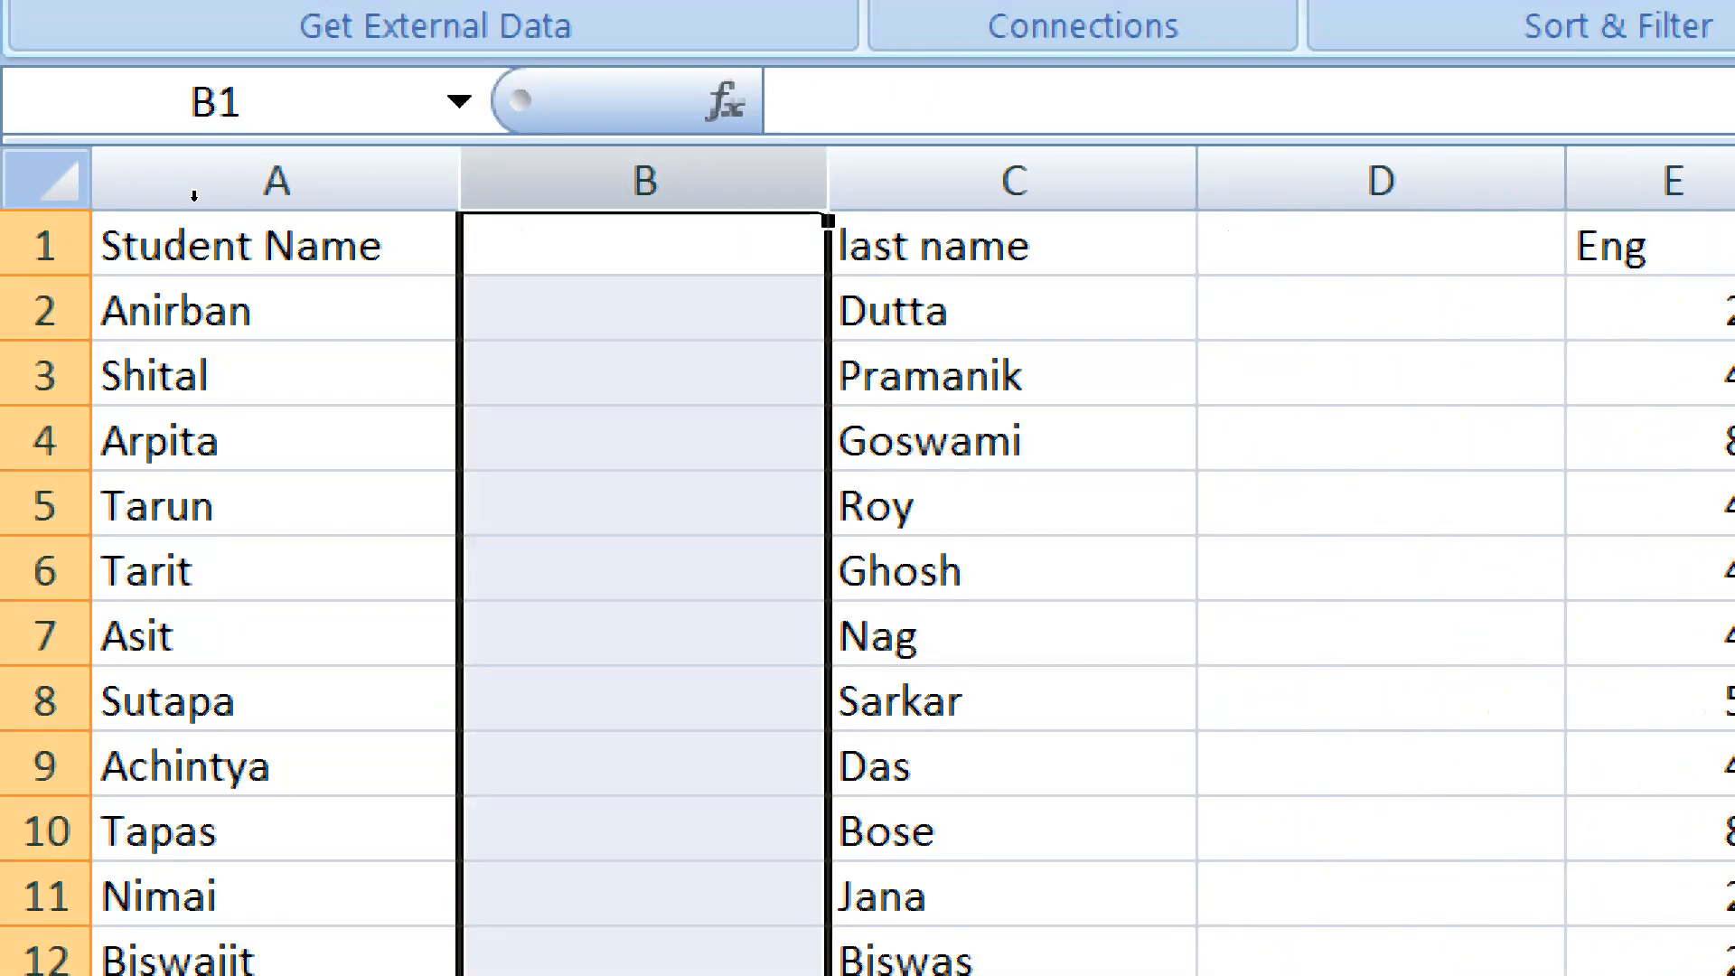
Enter the header "Mid name" in B1
key(Up)
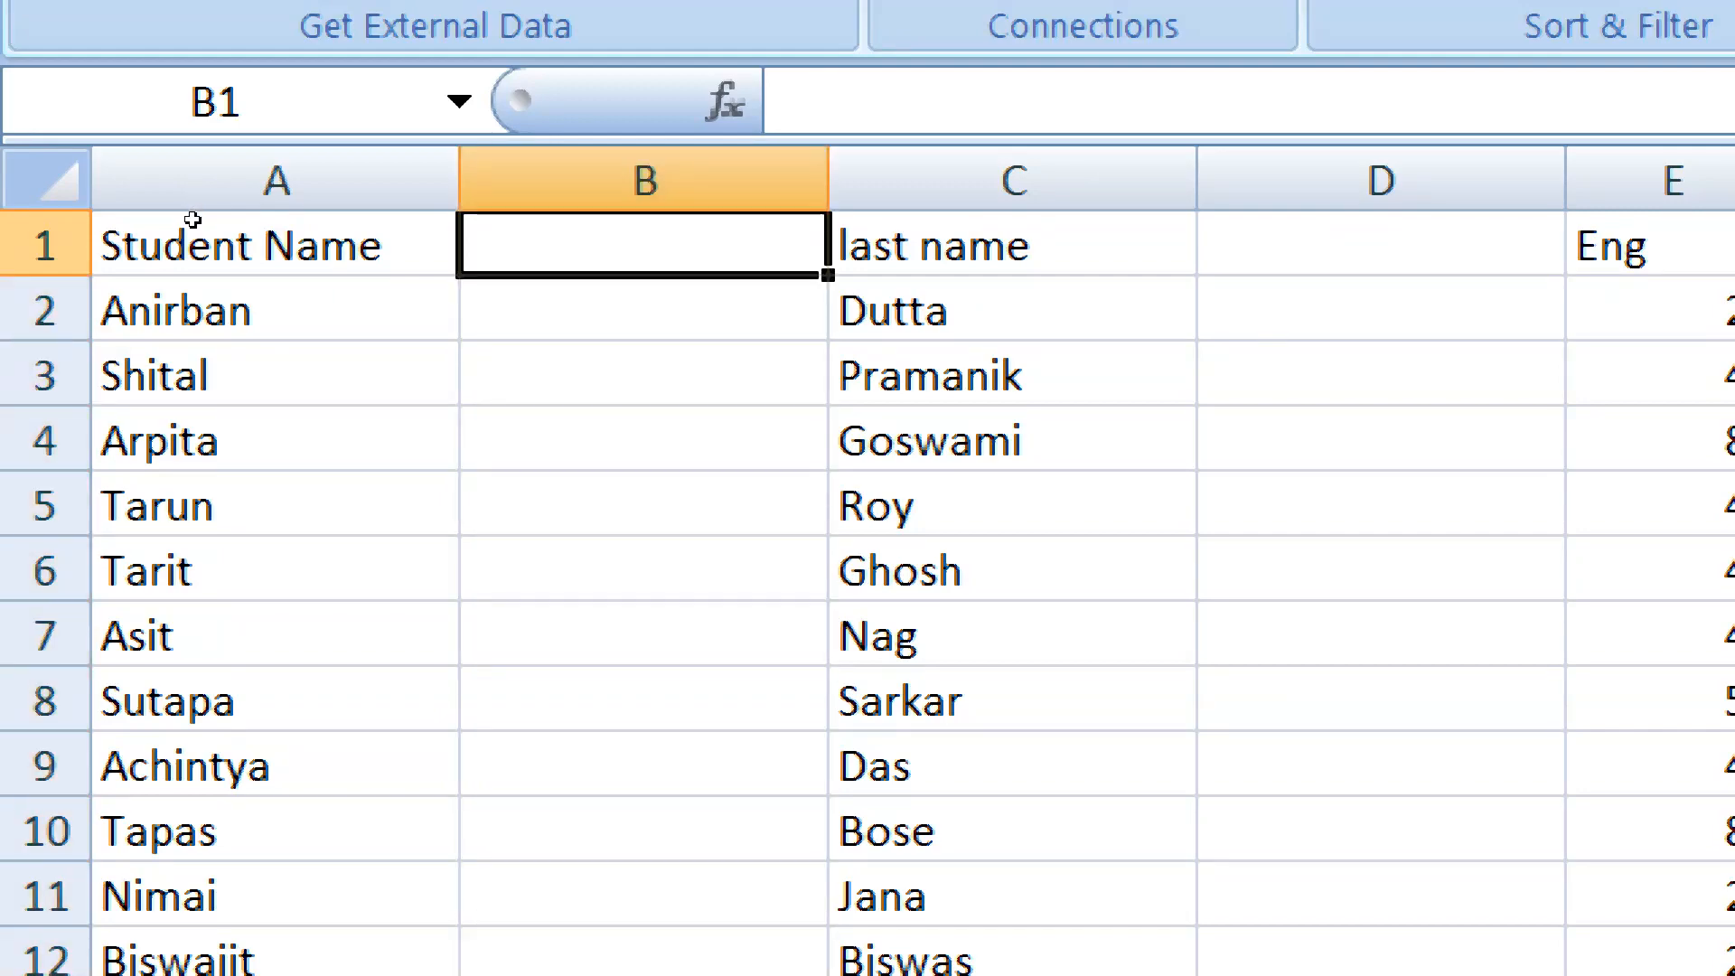
text(Mid na)
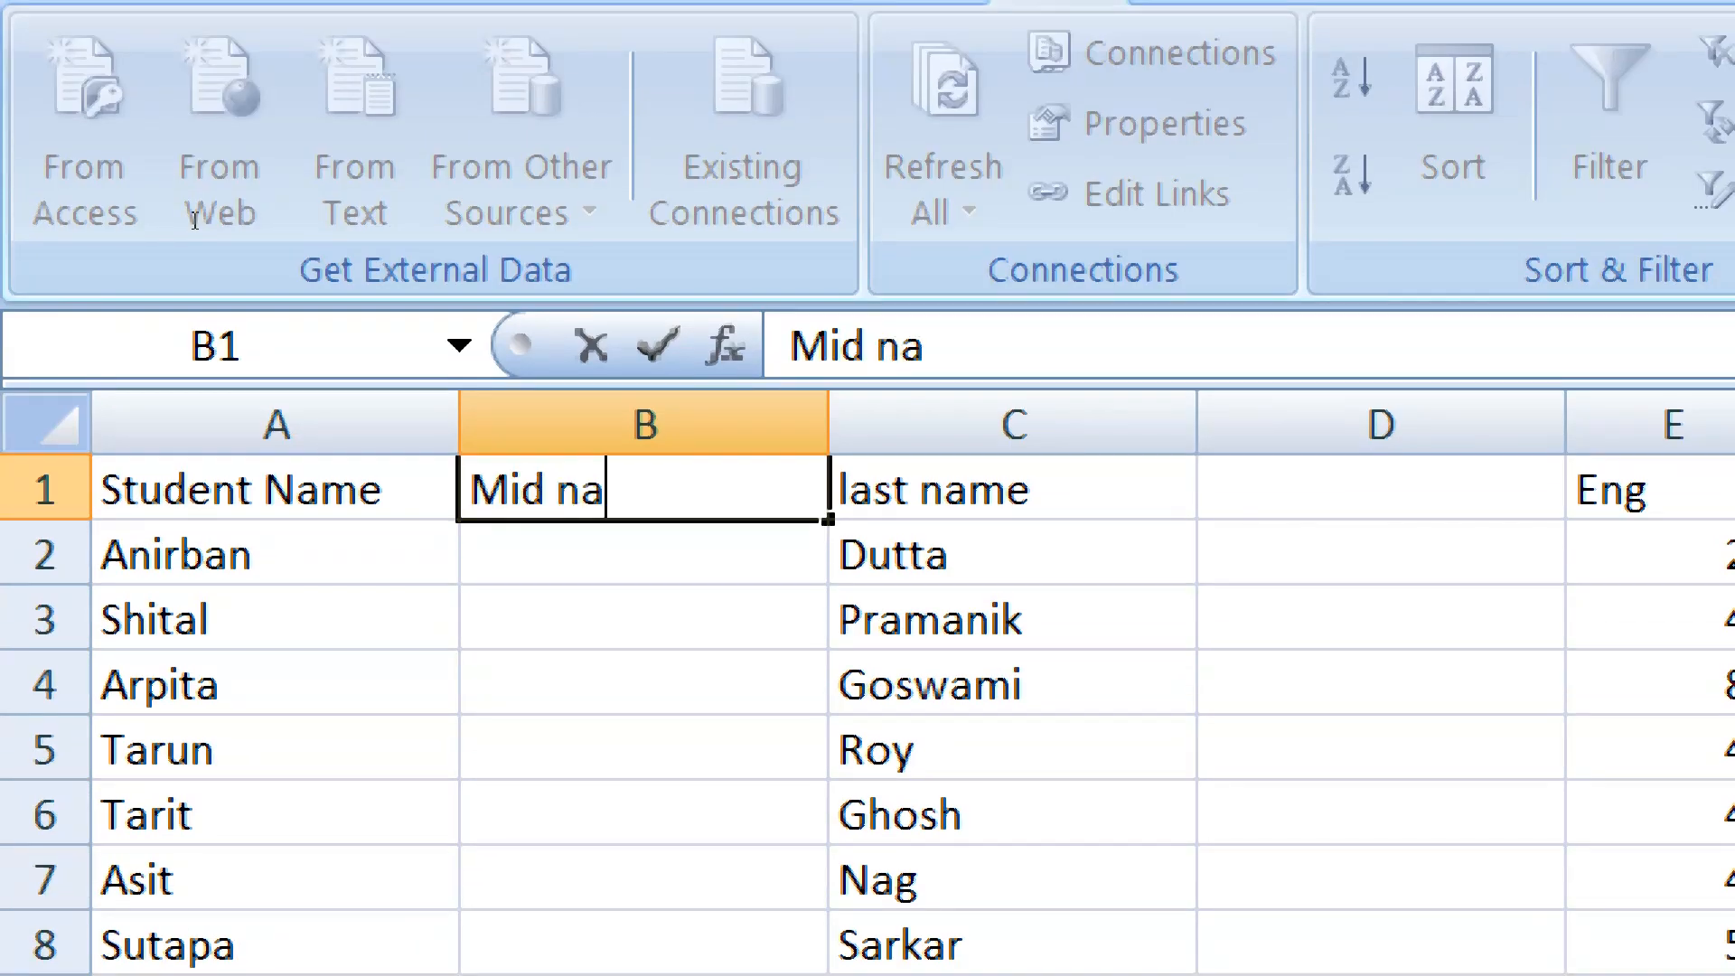
text(me)
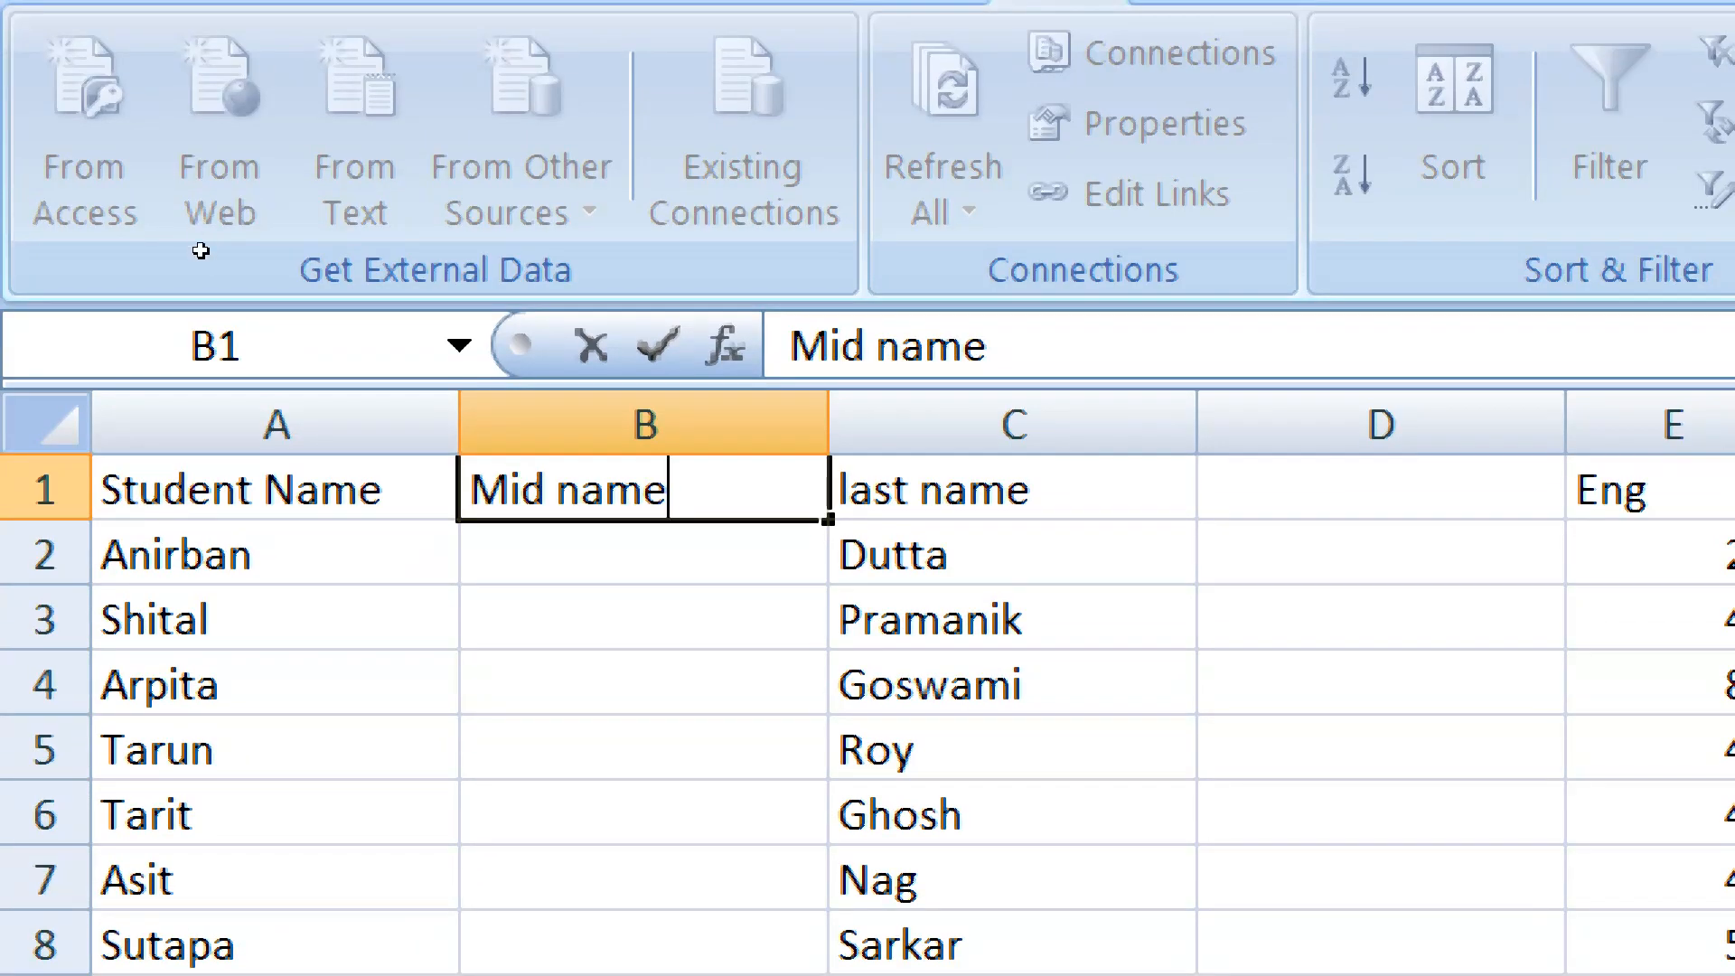
key(Return)
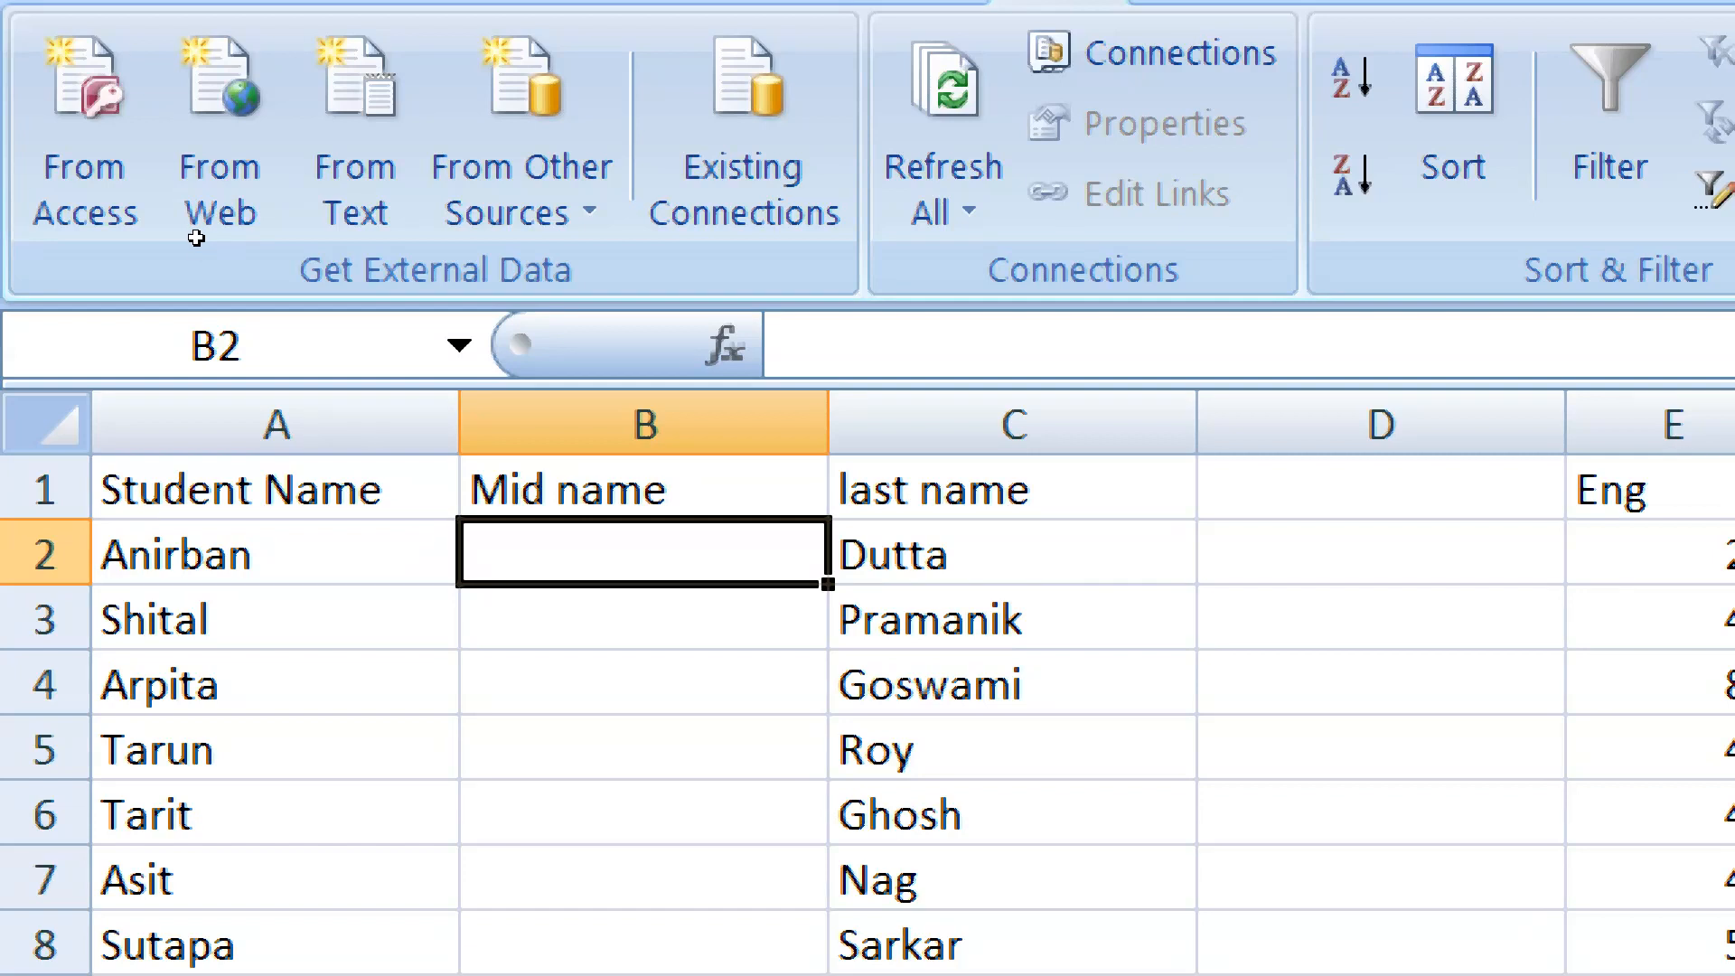
Enter the students' middle names in cells B2, B4 and B7 of the Mid name column
text(L)
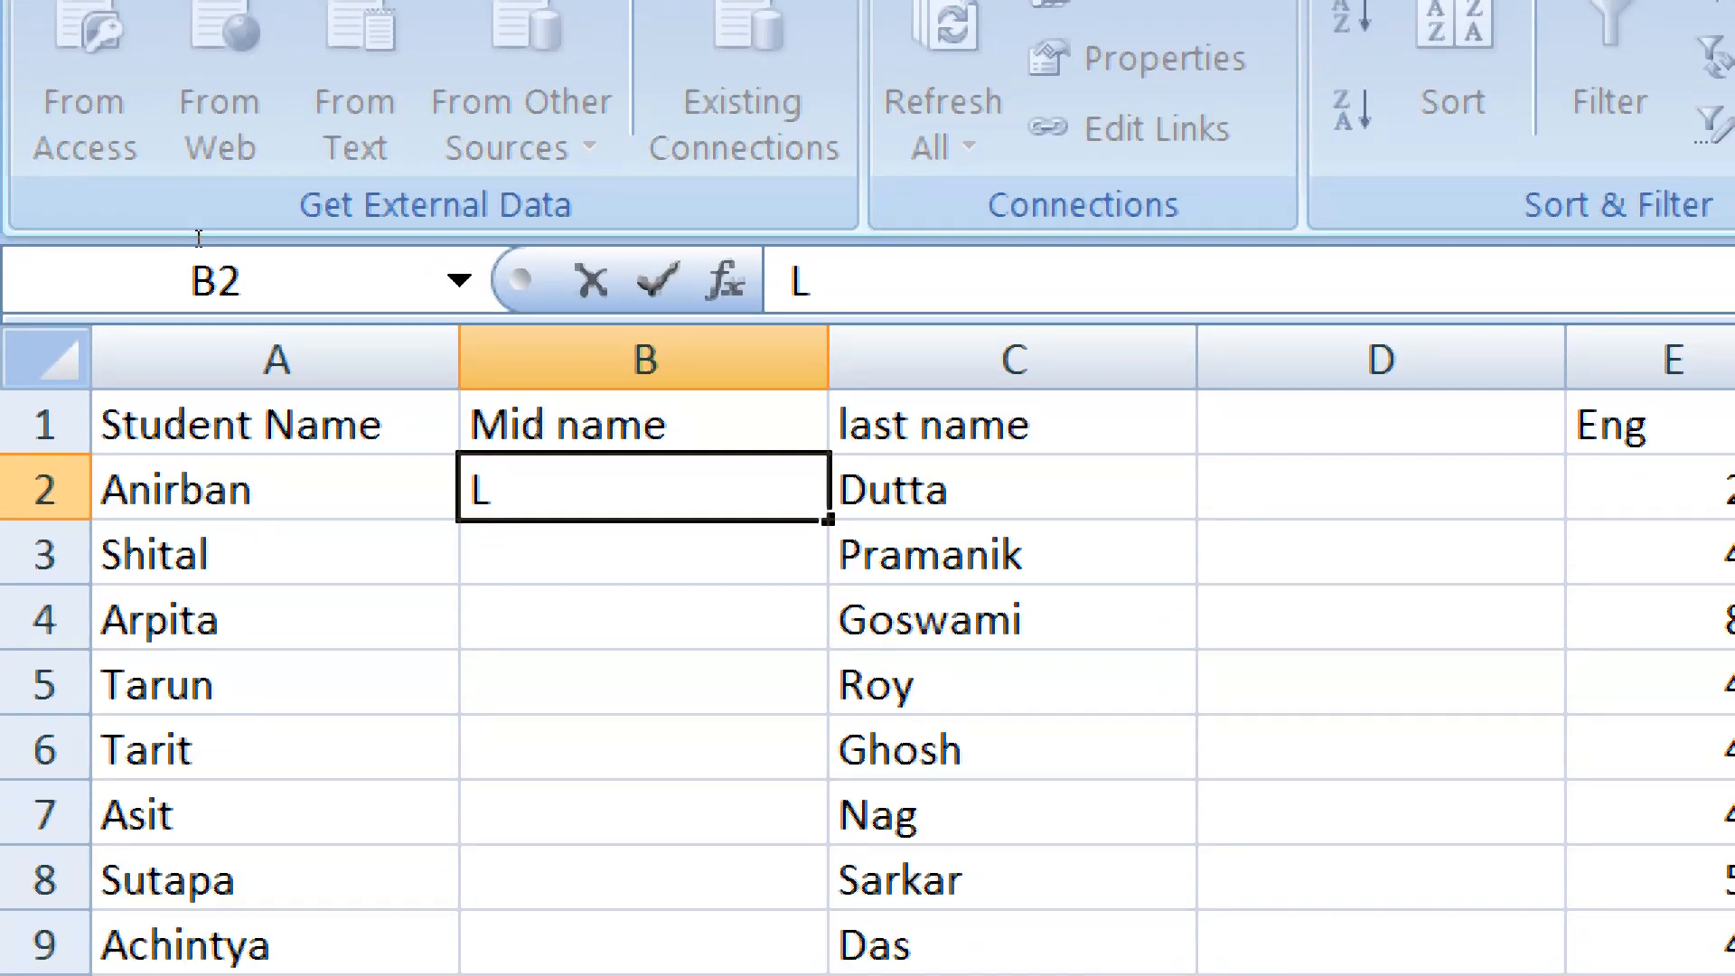
key(BackSpace)
text(Kum)
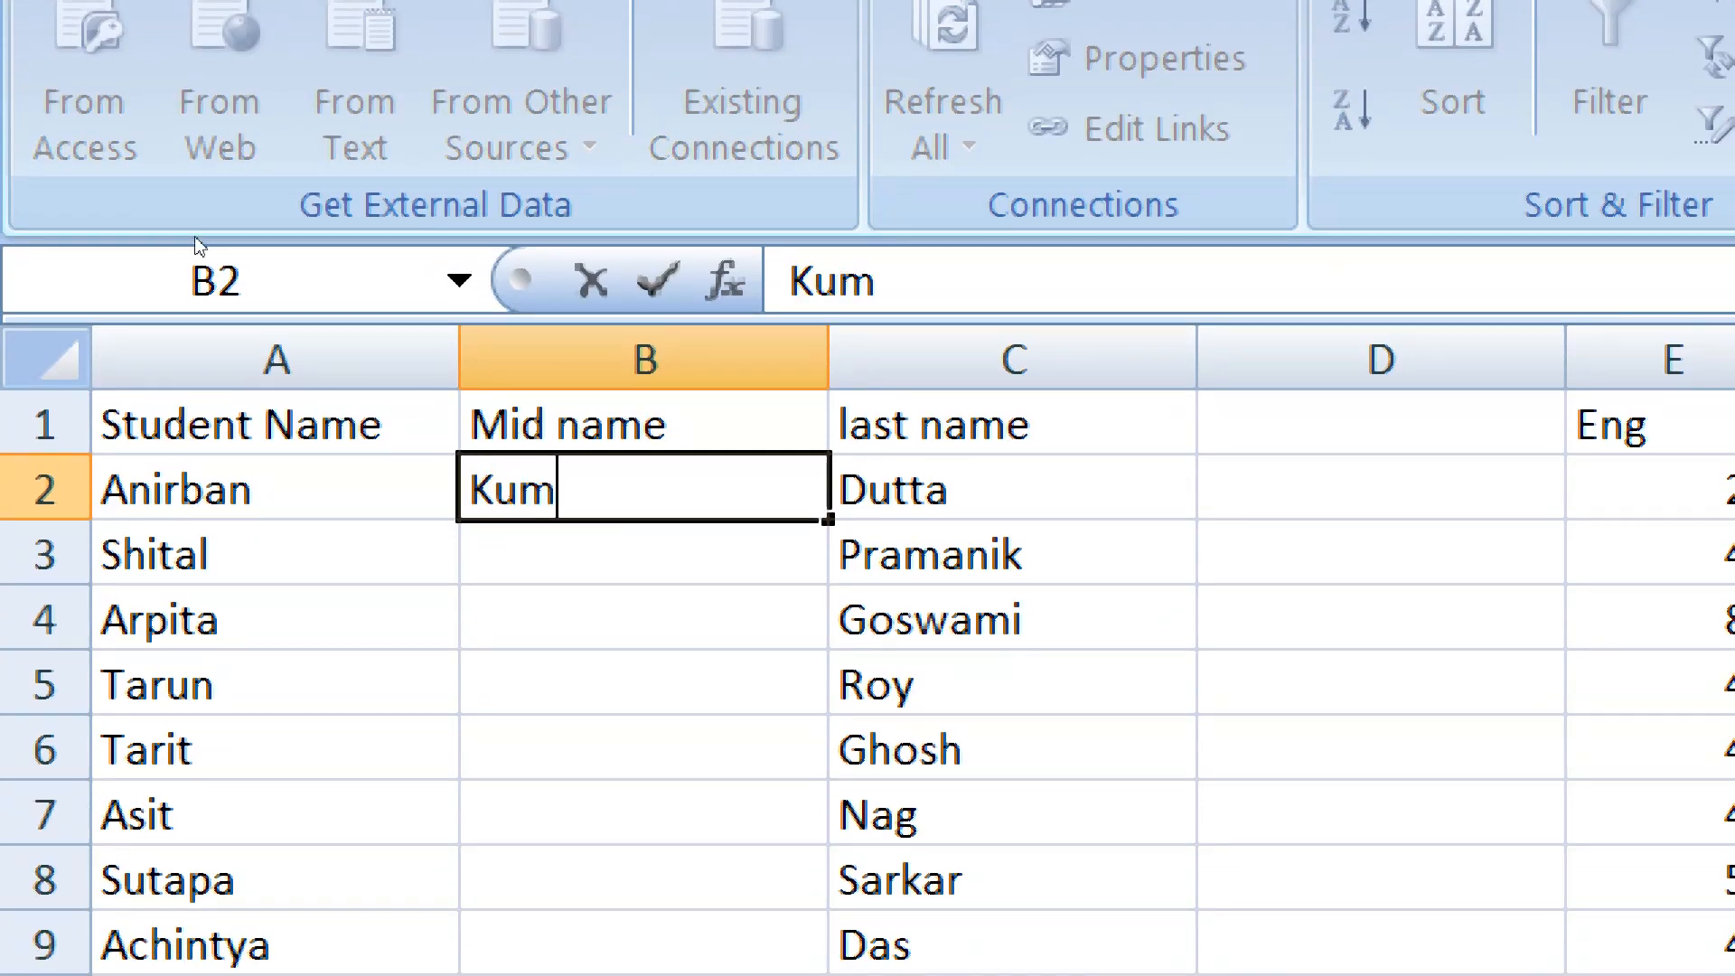
text(ar)
key(Down)
key(Down)
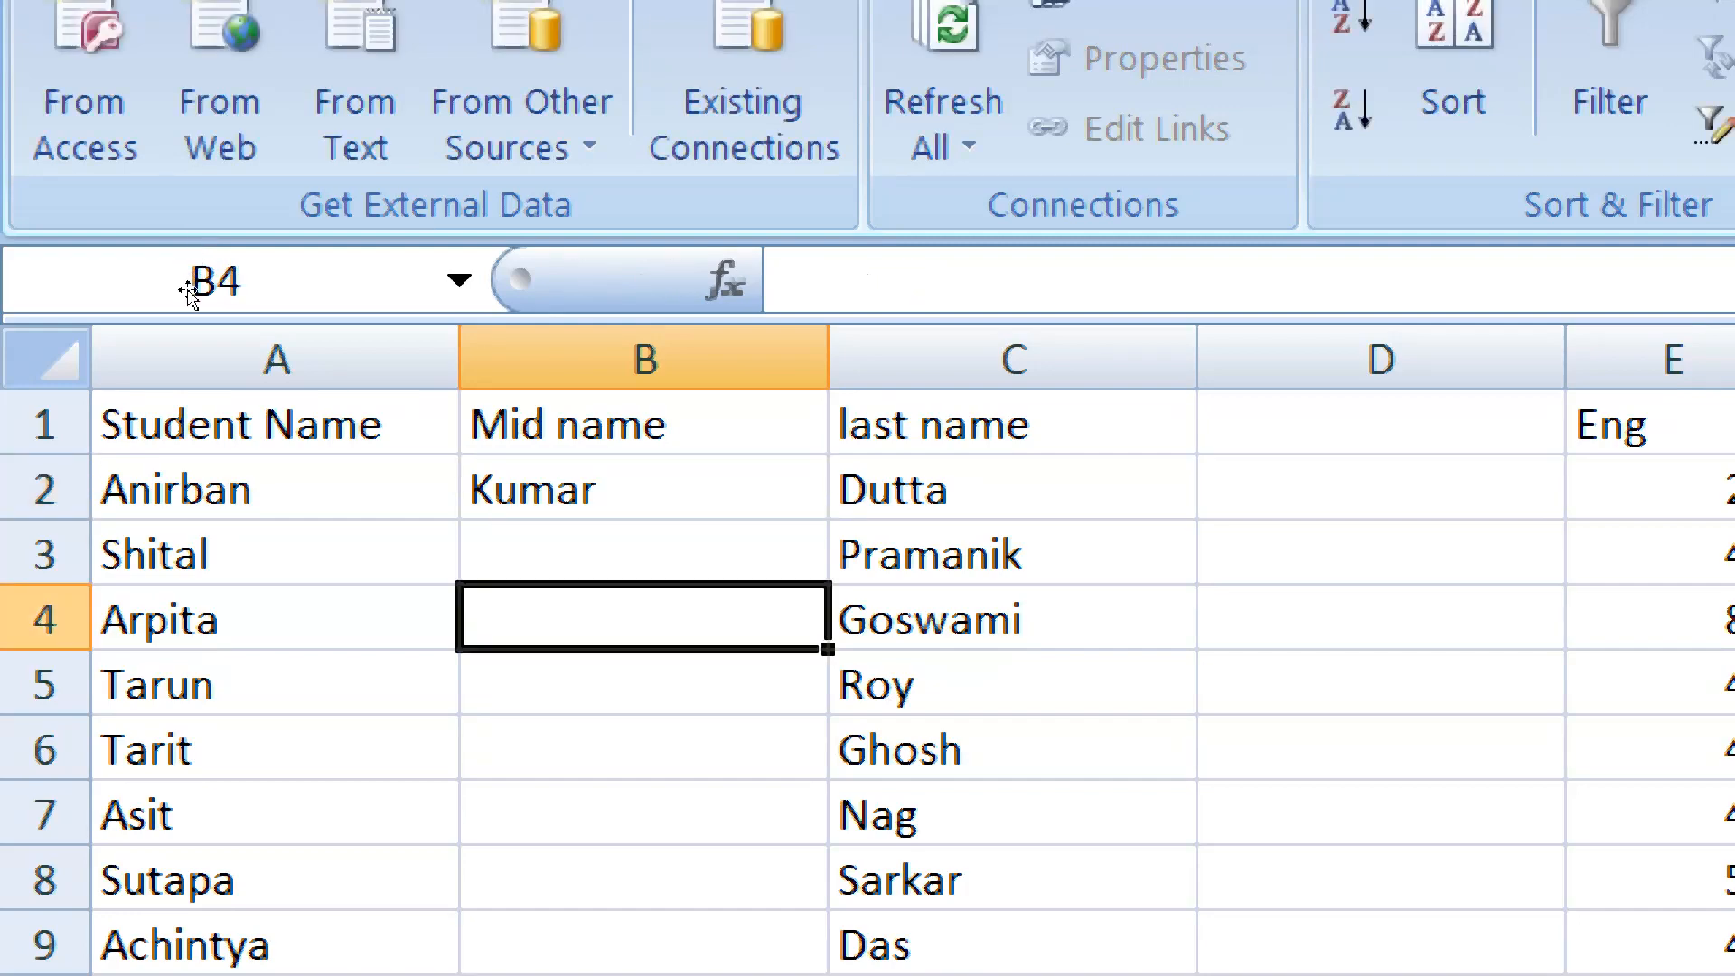
text(Nag)
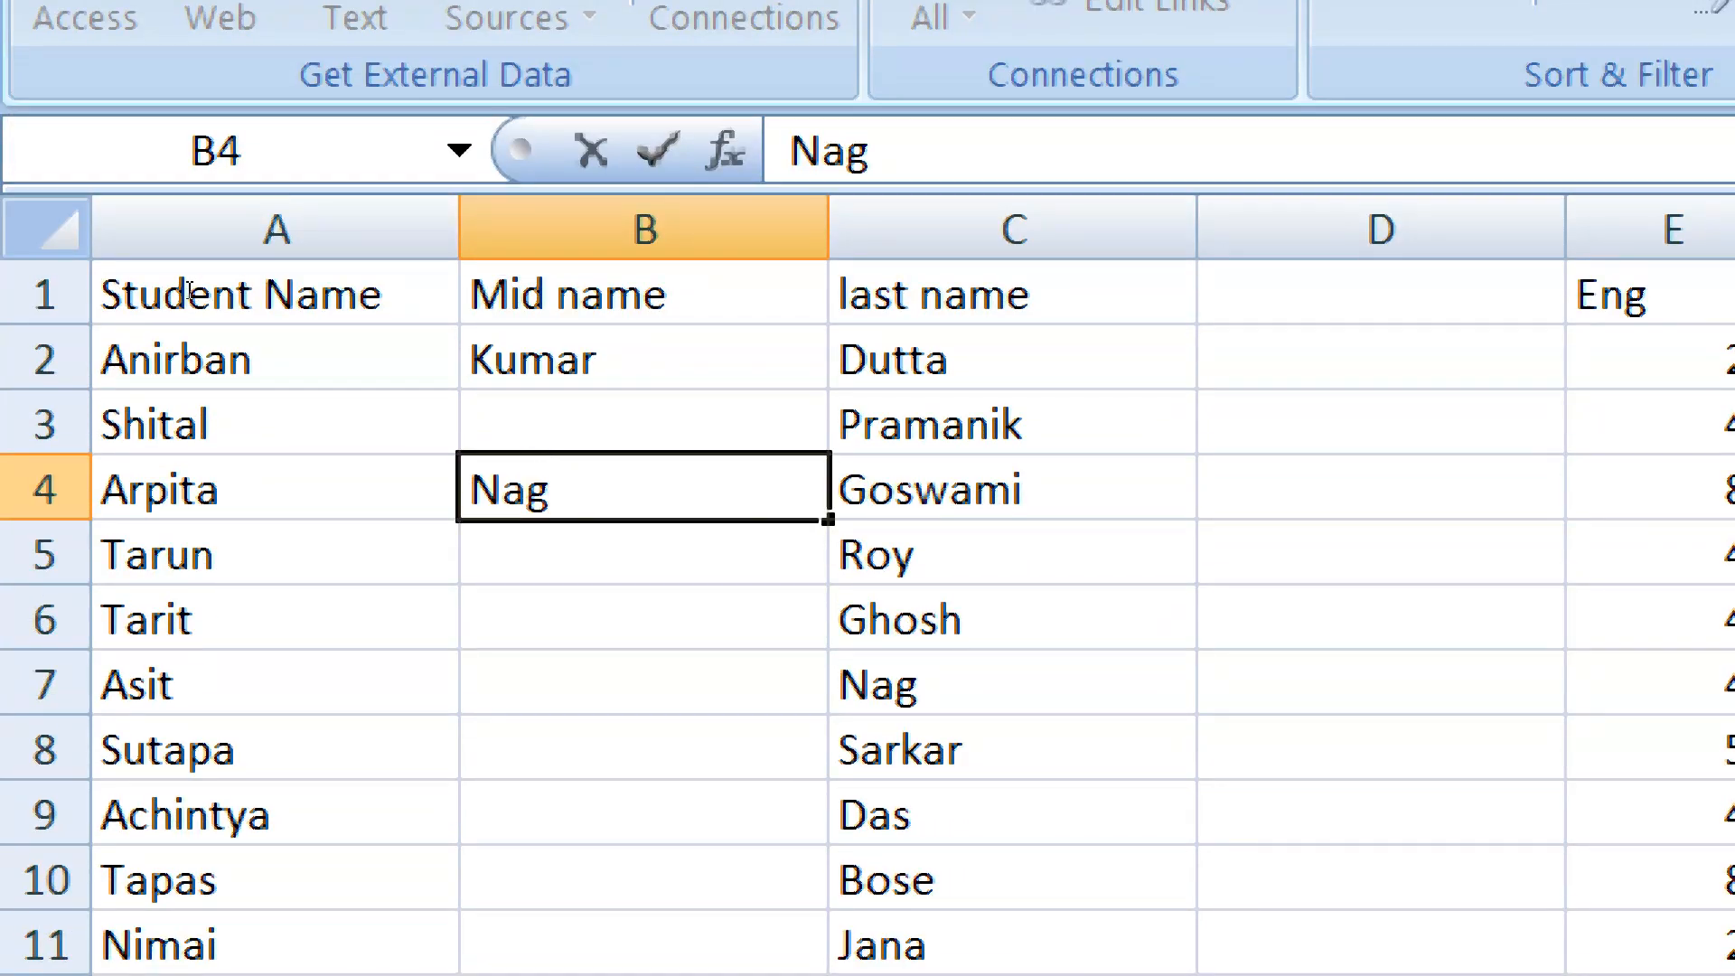
key(Down)
key(Down)
key(Down)
text(Kuma)
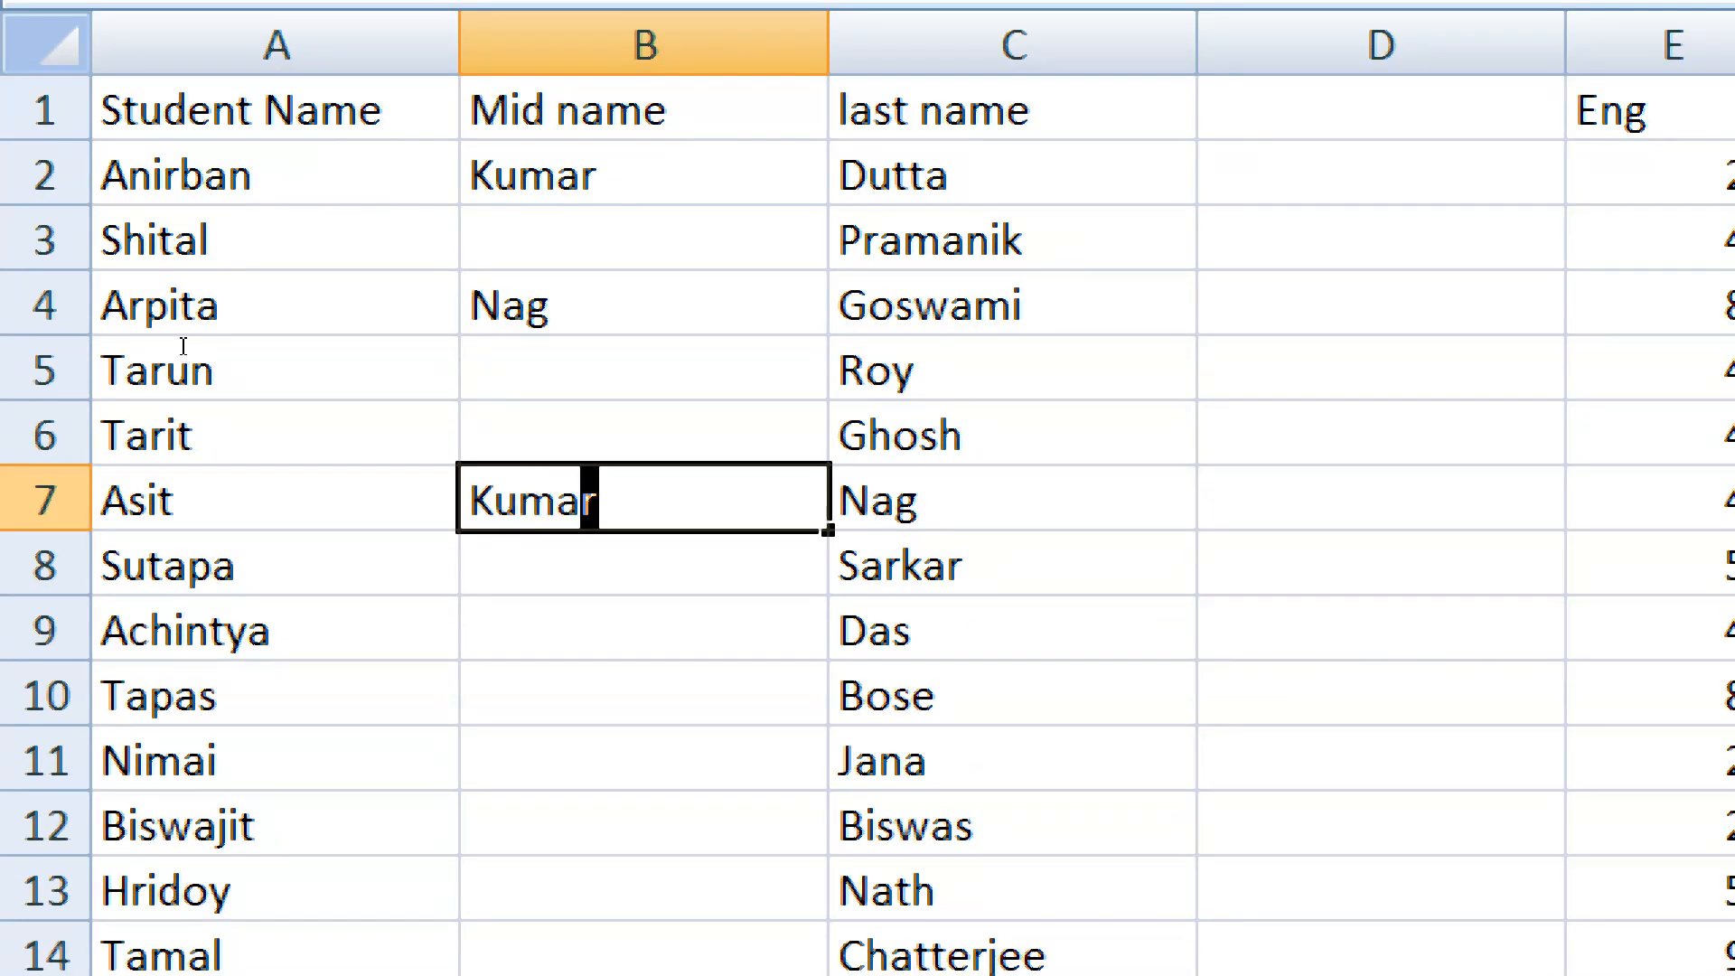
text(r)
Enter the student's middle name in cell B11, correcting the spelling while entering it
key(Down)
key(Down)
key(Down)
key(Down)
text(Barub)
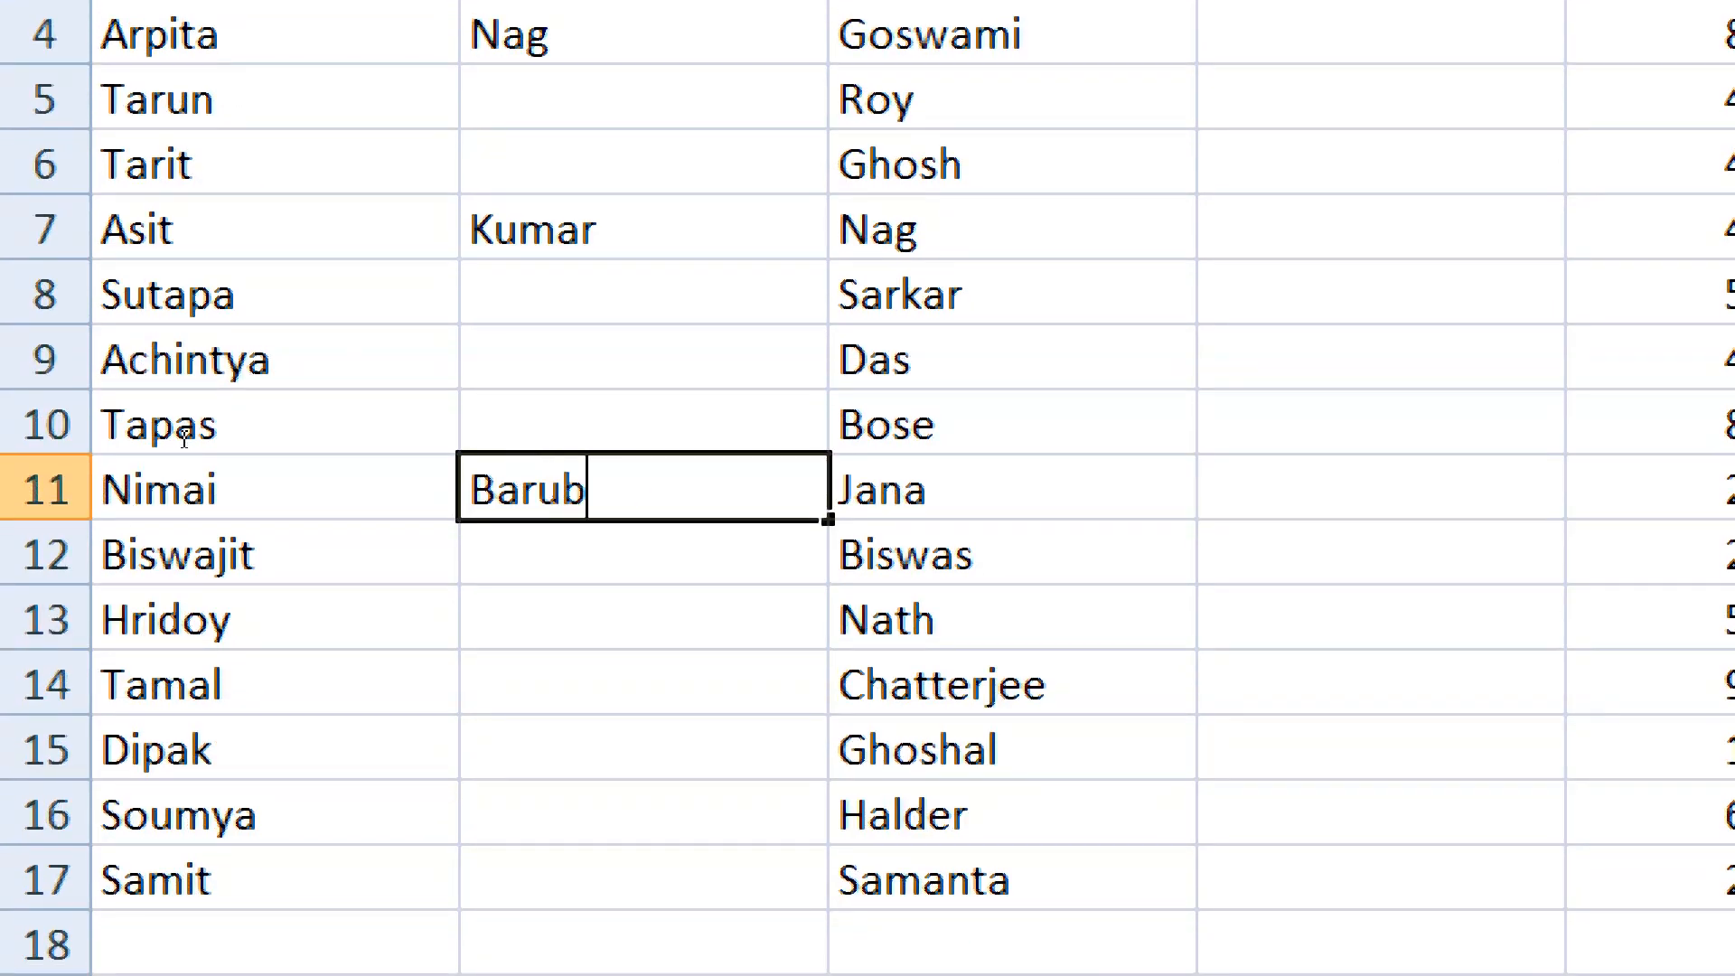
key(BackSpace)
key(BackSpace)
key(BackSpace)
key(BackSpace)
text(o)
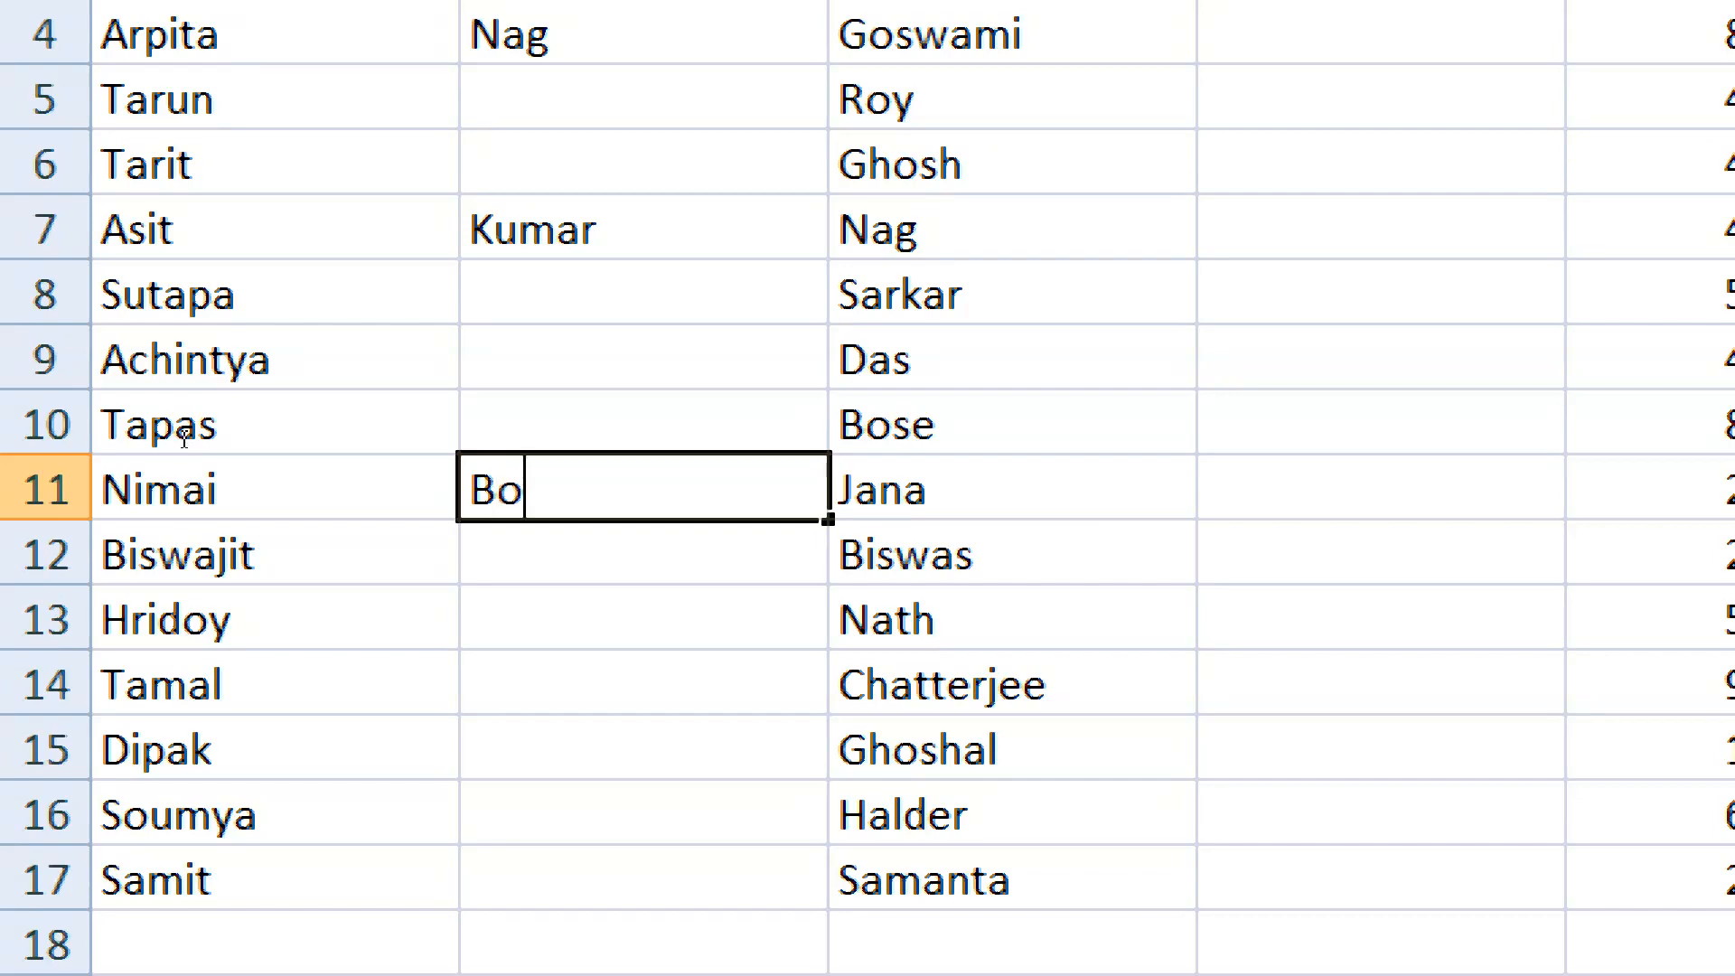
text(ral)
Enter the student's middle name in cell B14 of the Mid name column
key(Down)
key(Down)
key(Down)
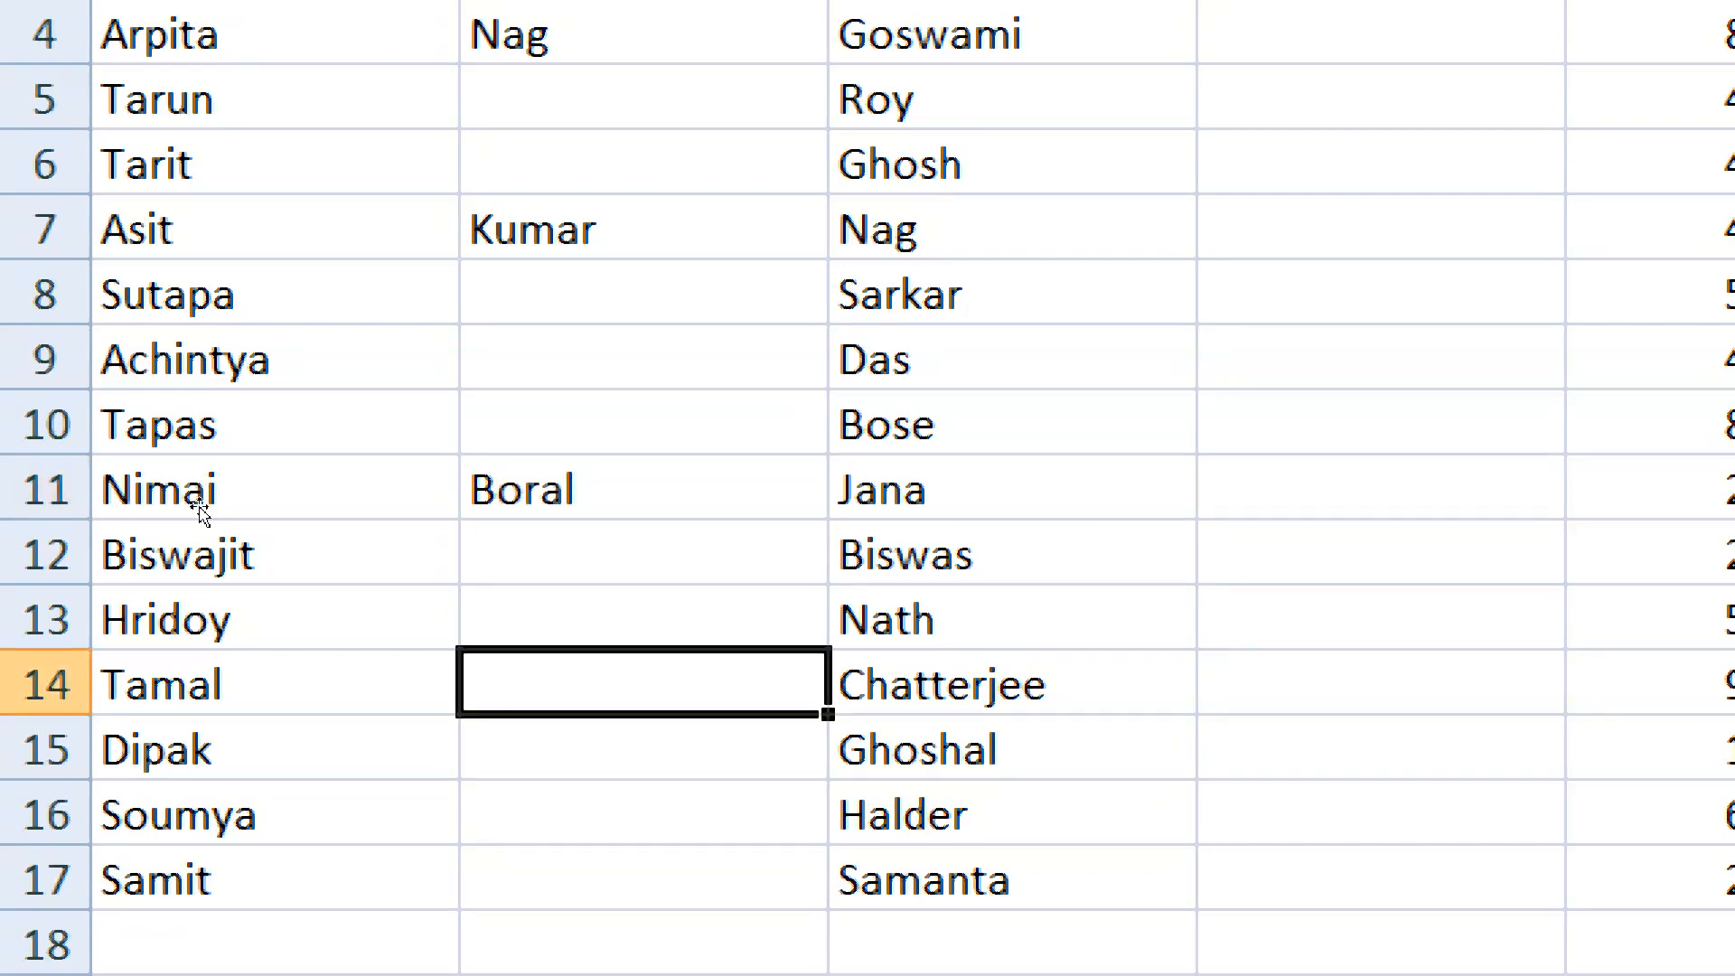
text(M)
scroll(201, 511, down, 1)
text(adab)
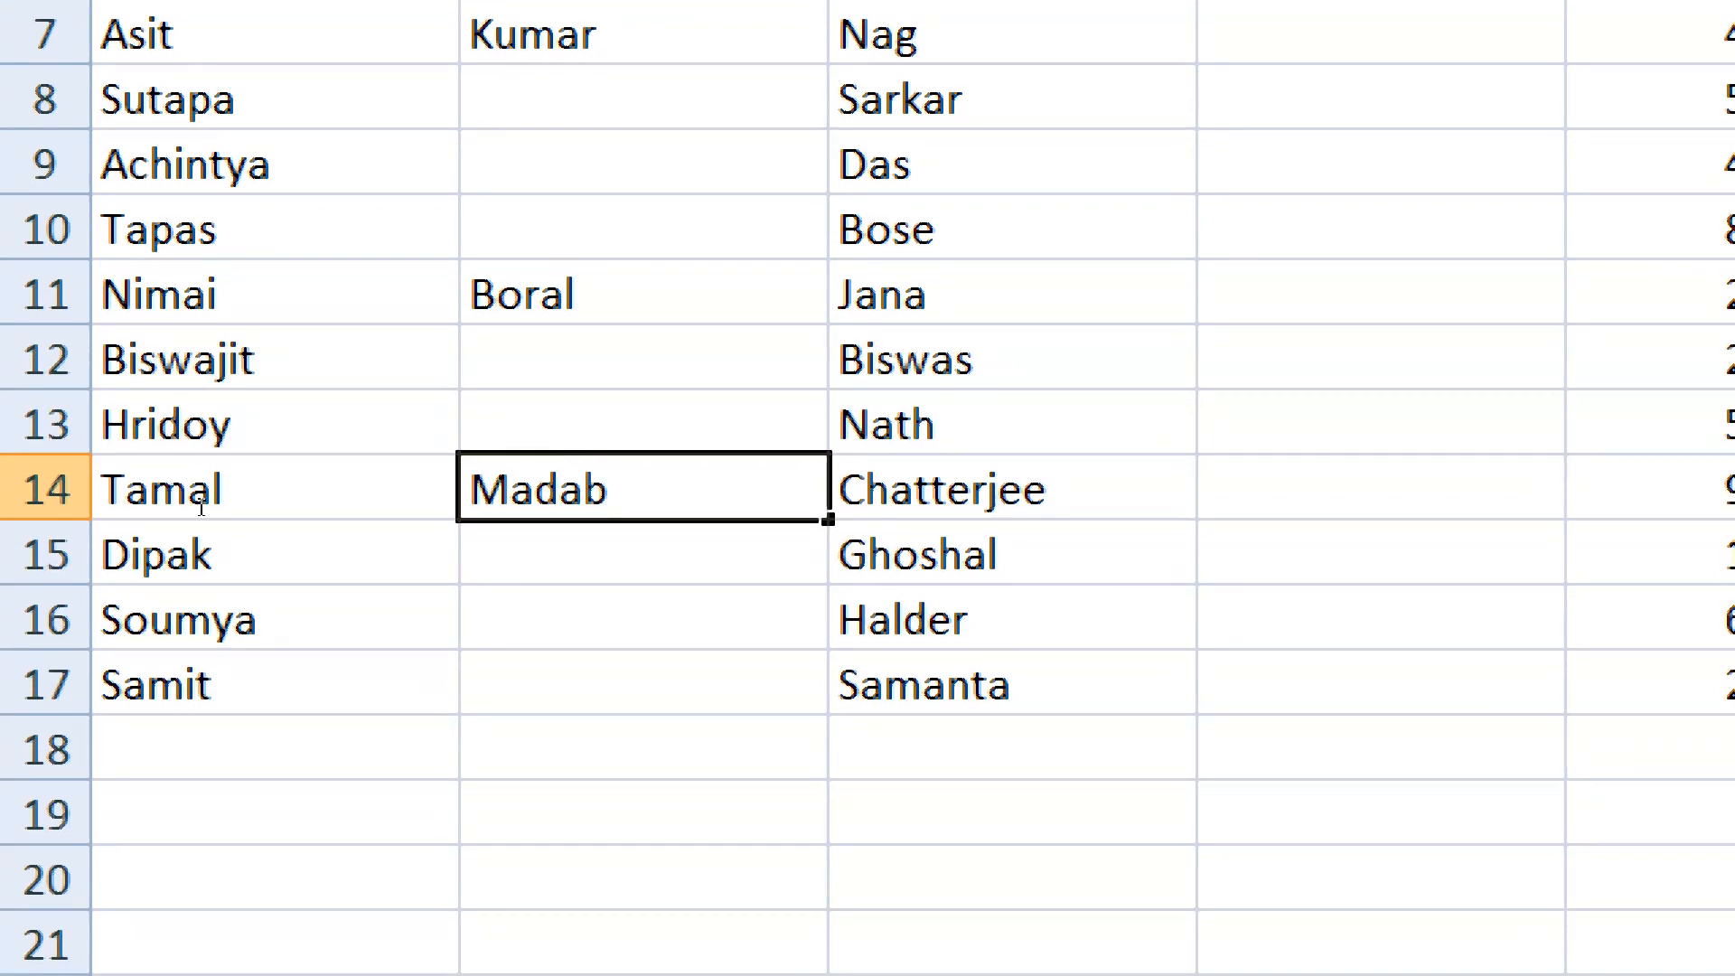
key(BackSpace)
text(n)
scroll(186, 434, up, 2)
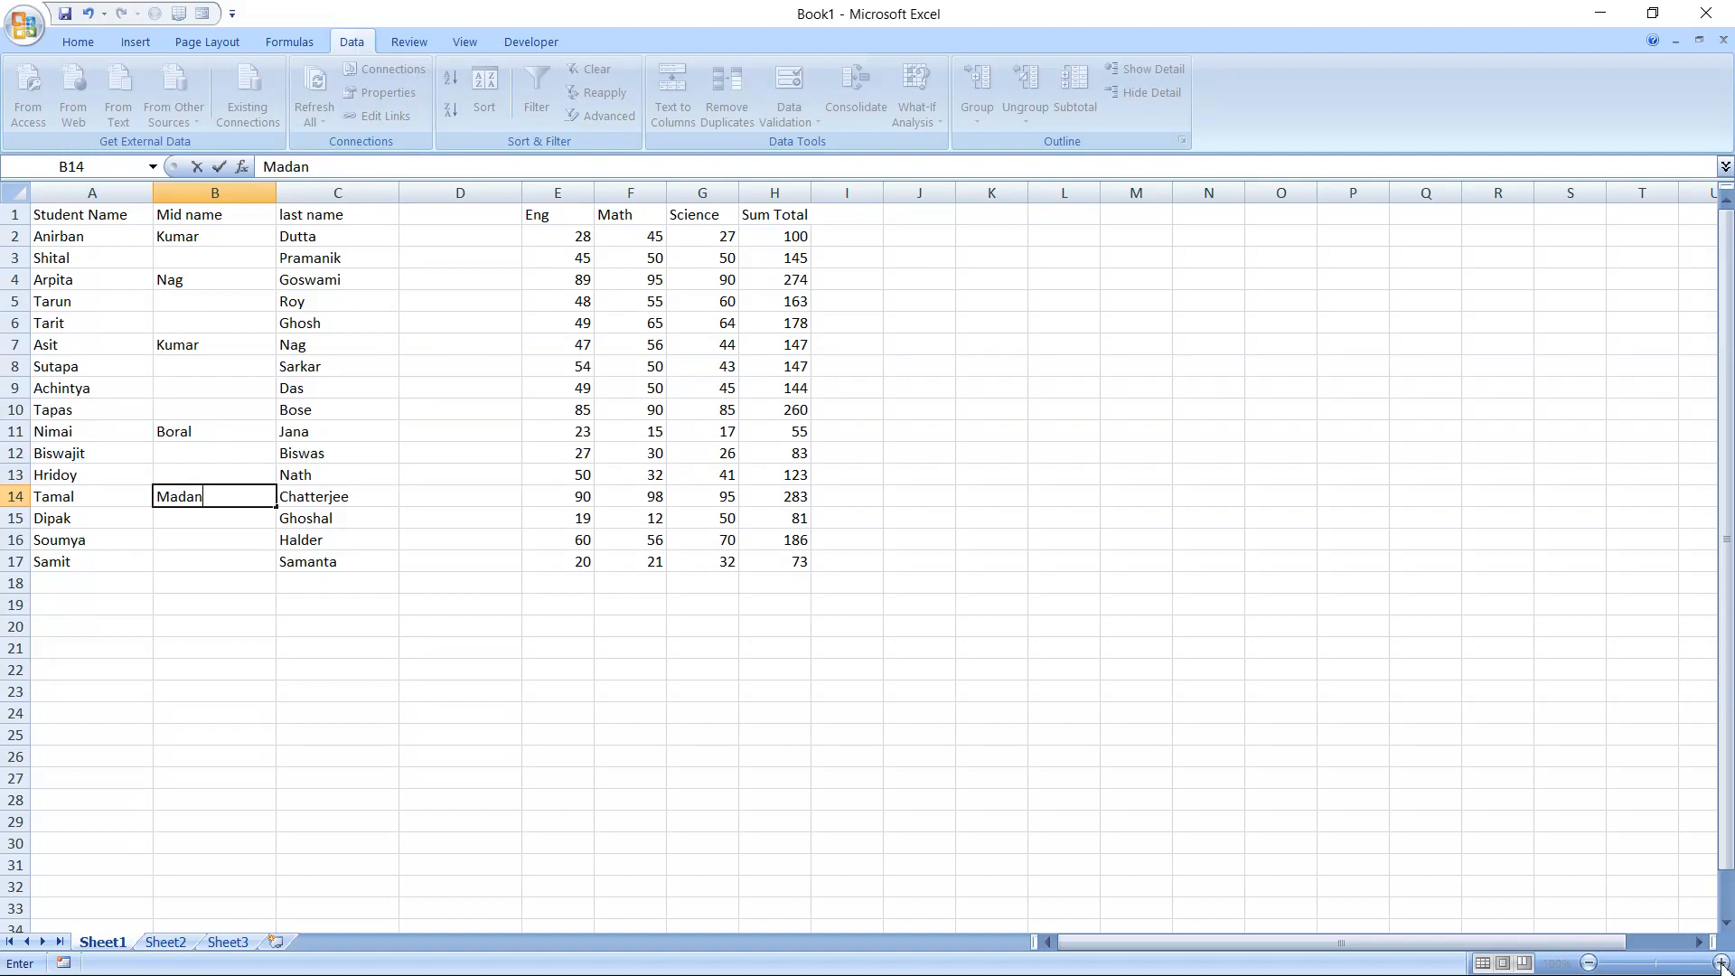
click(1451, 782)
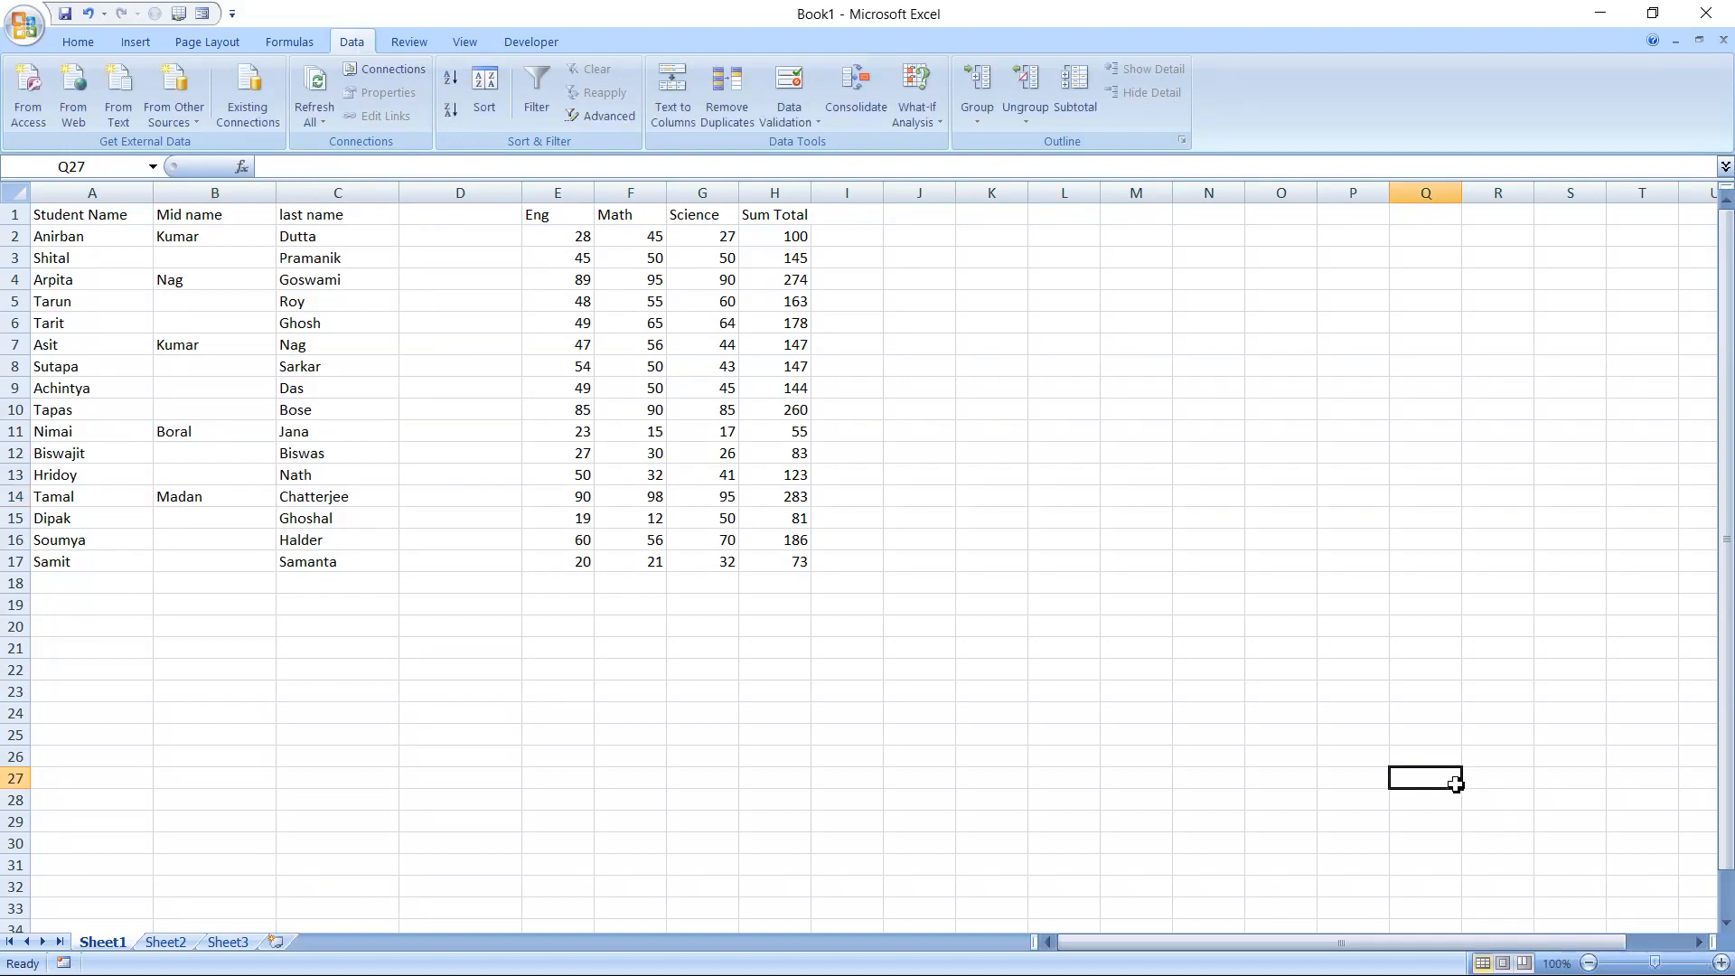
Enter the header "Initial Name" in cell D1
click(1722, 963)
click(1722, 964)
click(1722, 963)
click(1722, 964)
click(1722, 963)
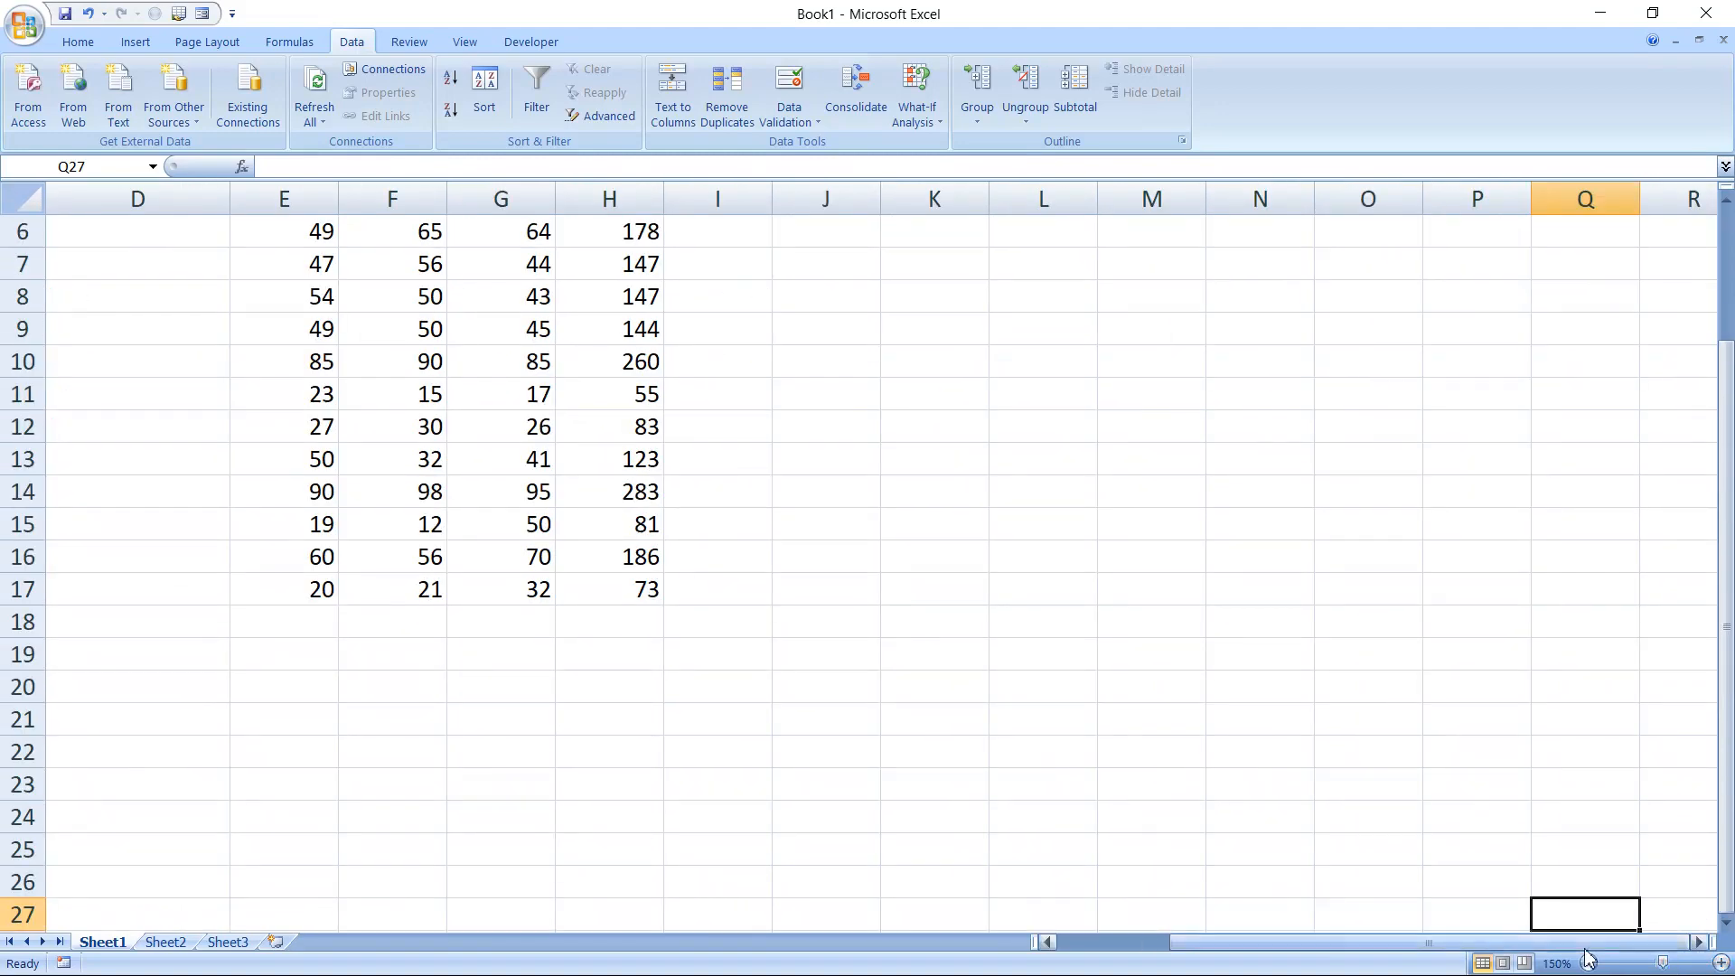
drag(1576, 943, 1342, 954)
scroll(1188, 634, up, 2)
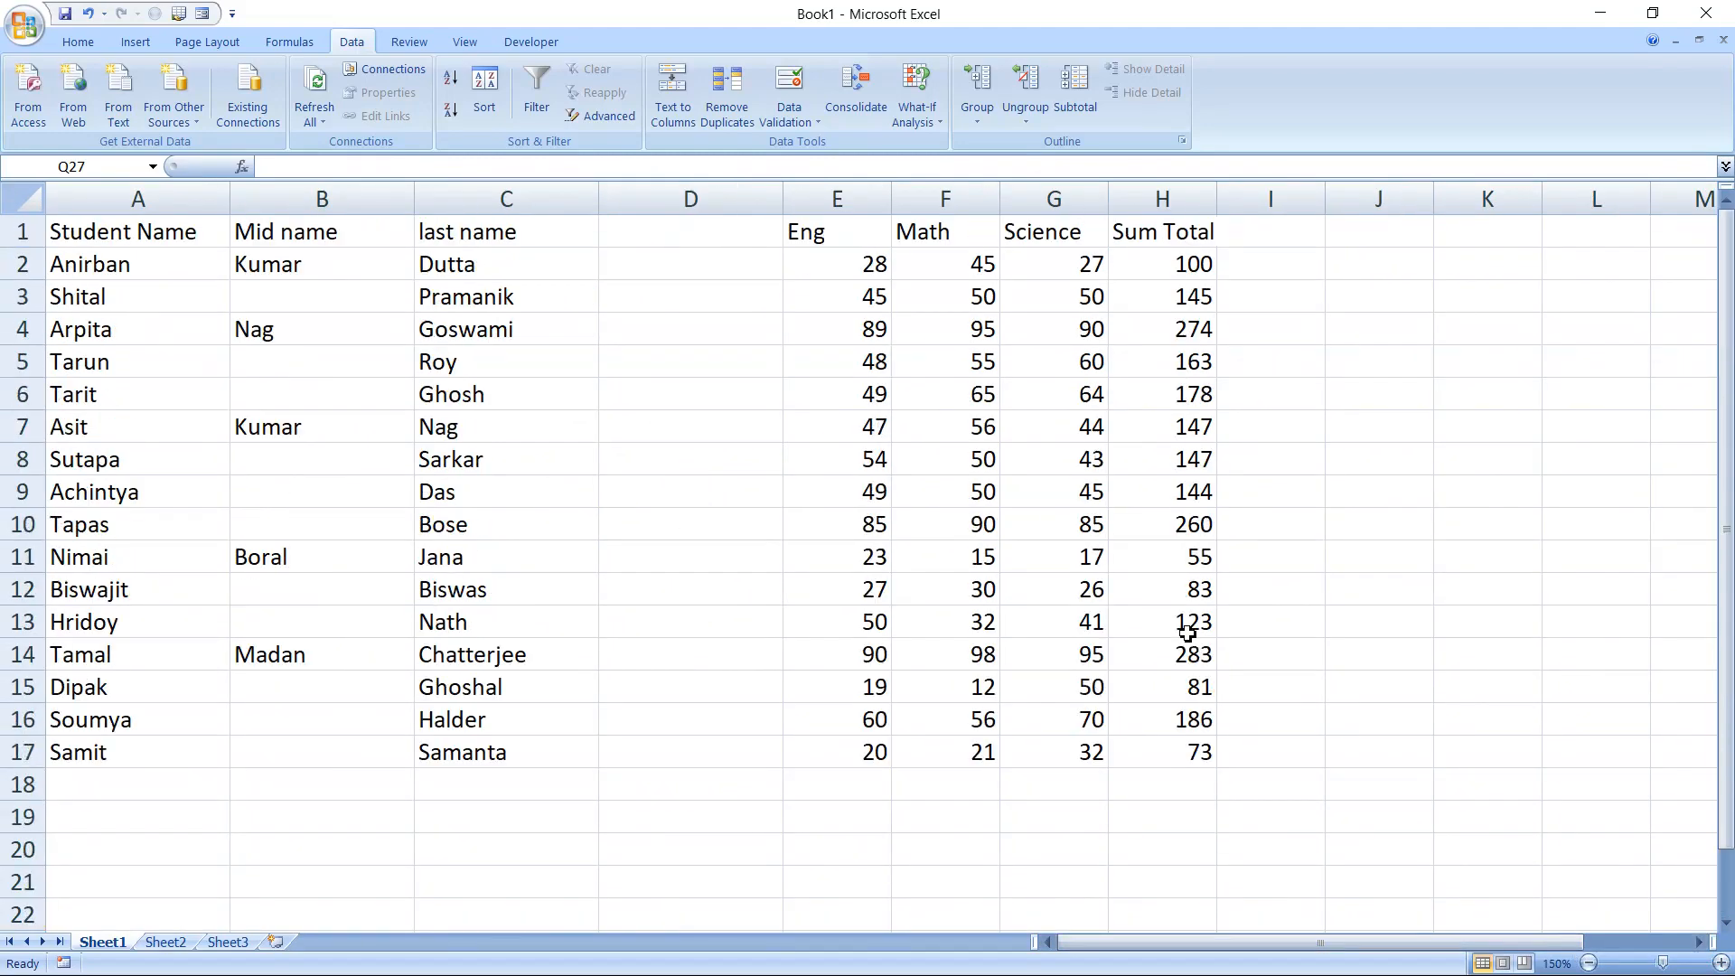
click(670, 239)
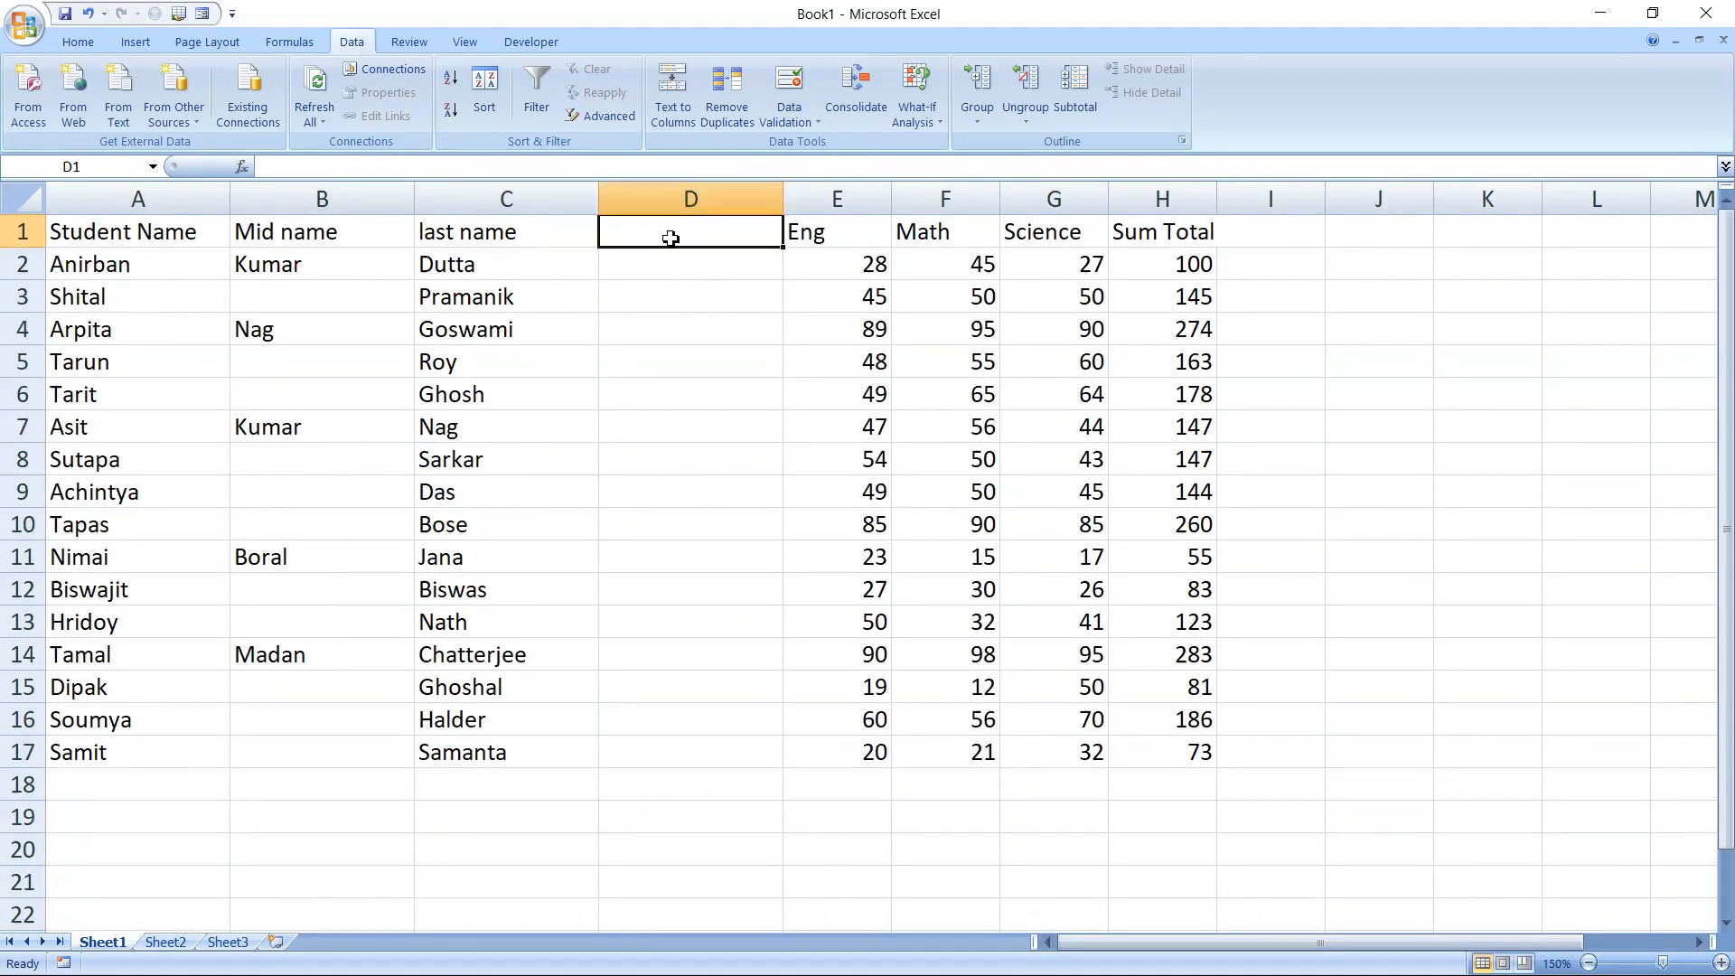
text(Initial)
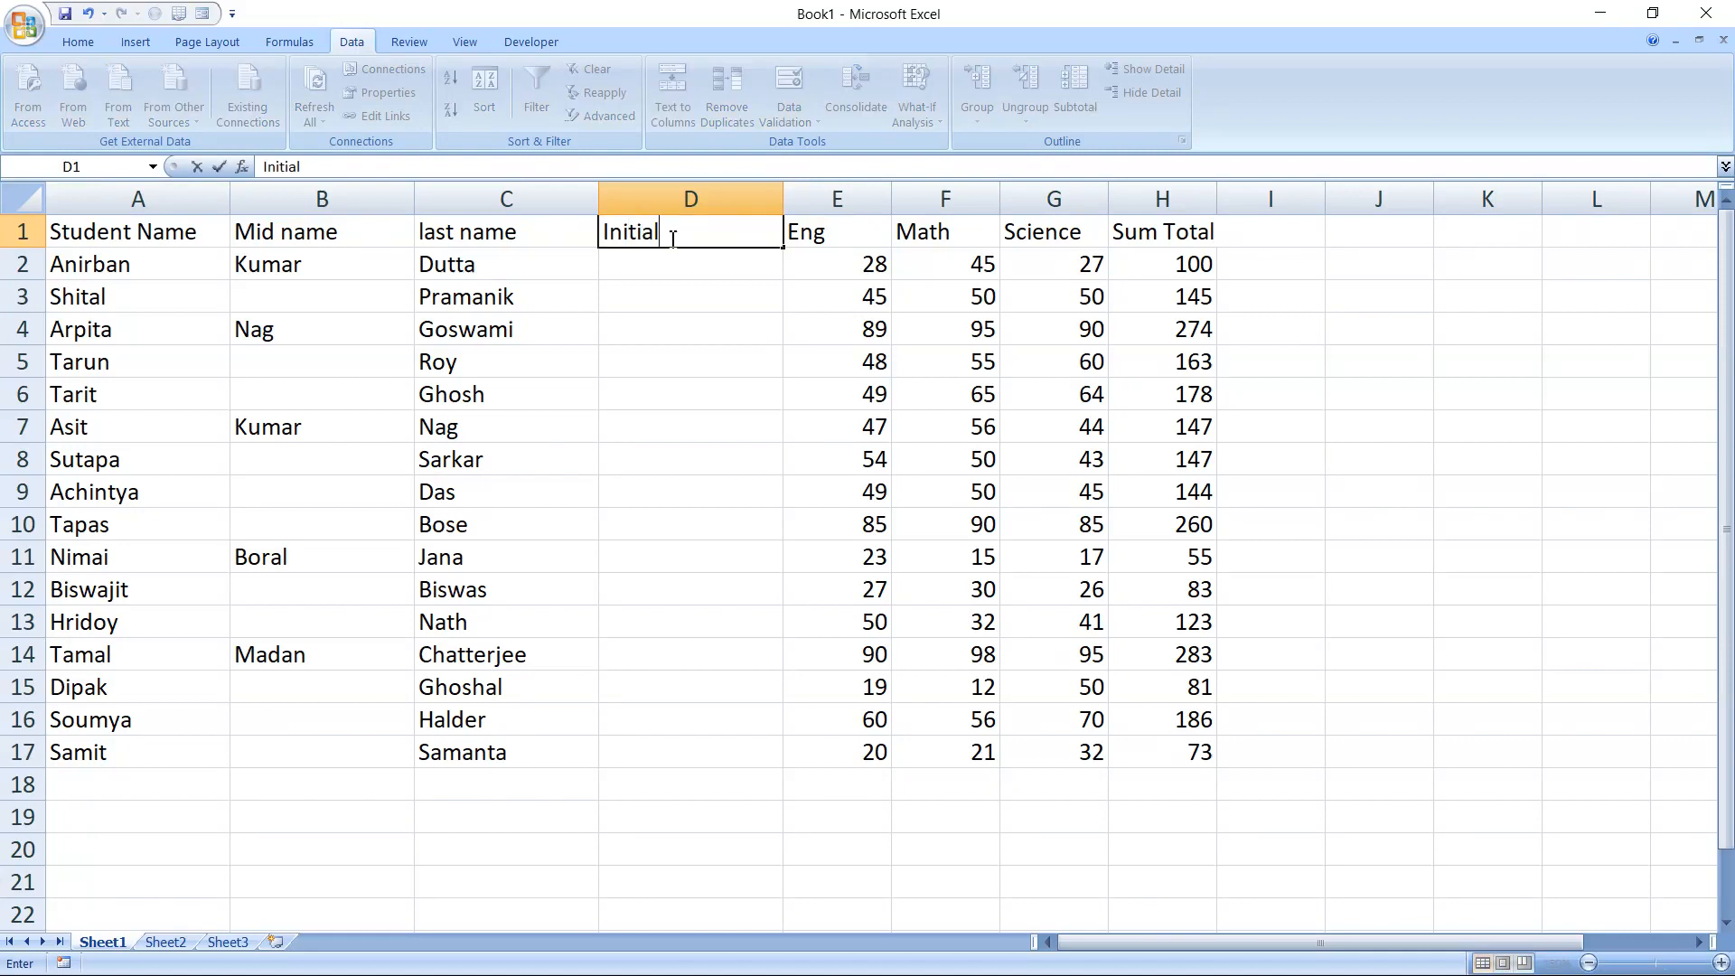
text( Name)
key(Return)
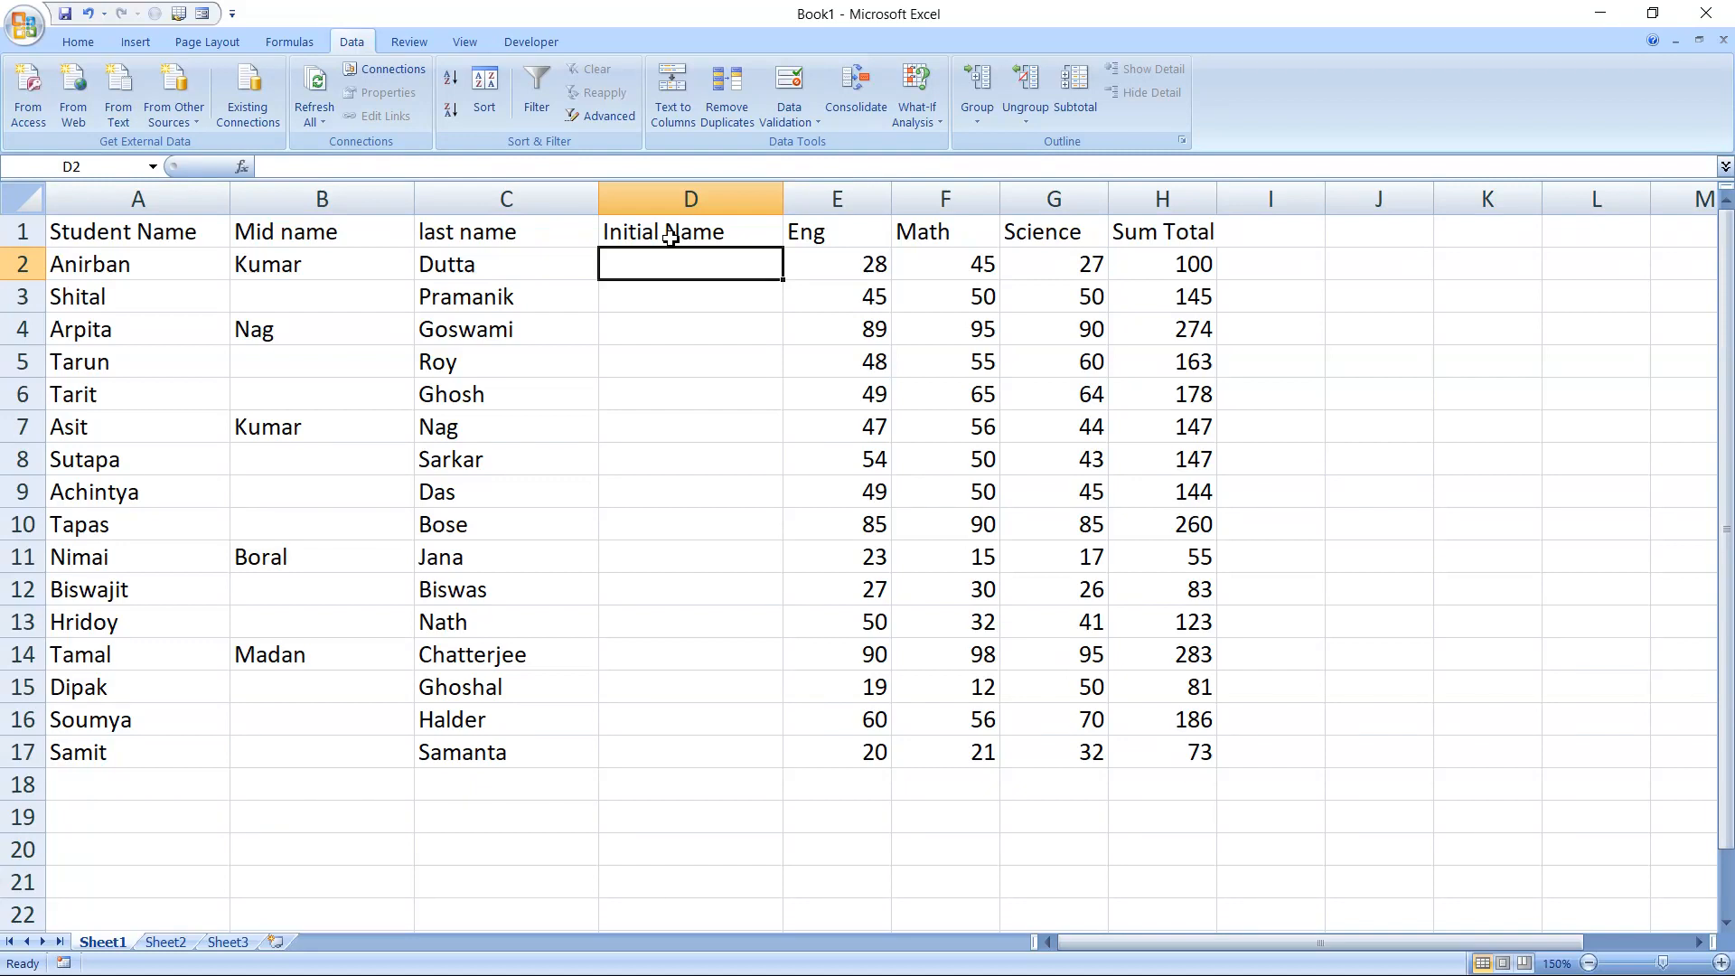
Start a CONCATENATE formula in D2 that joins A2, a space " " and B2
text(=)
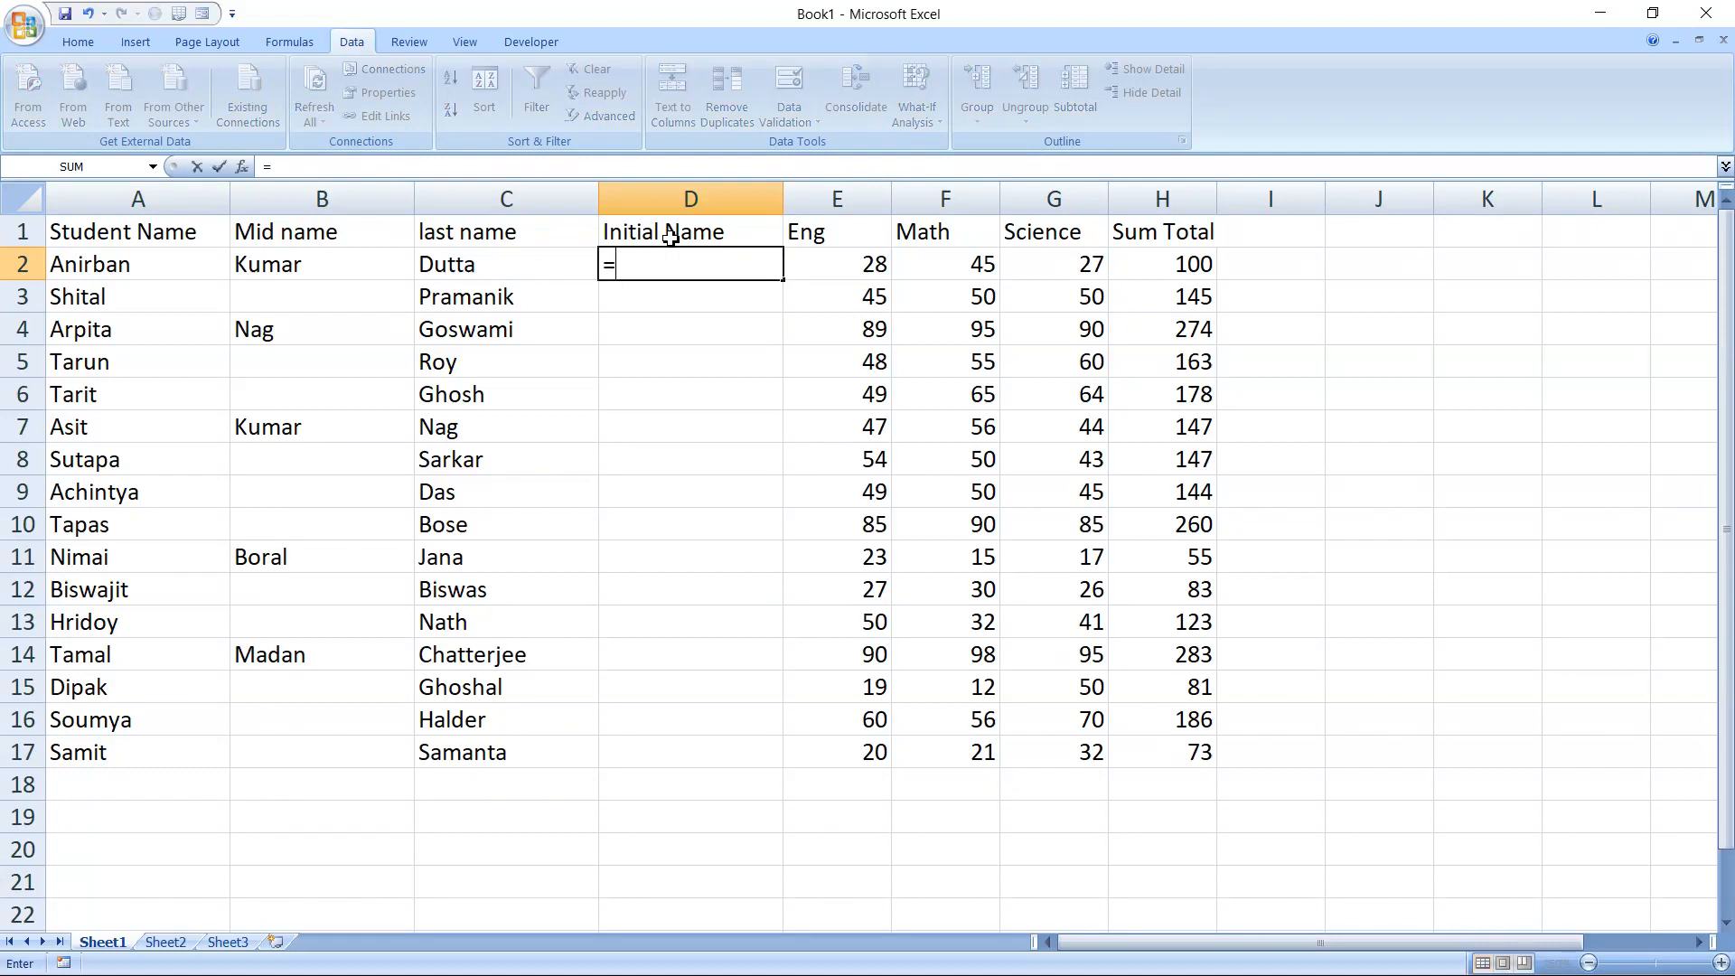
text(cona)
key(BackSpace)
text(ca)
key(Tab)
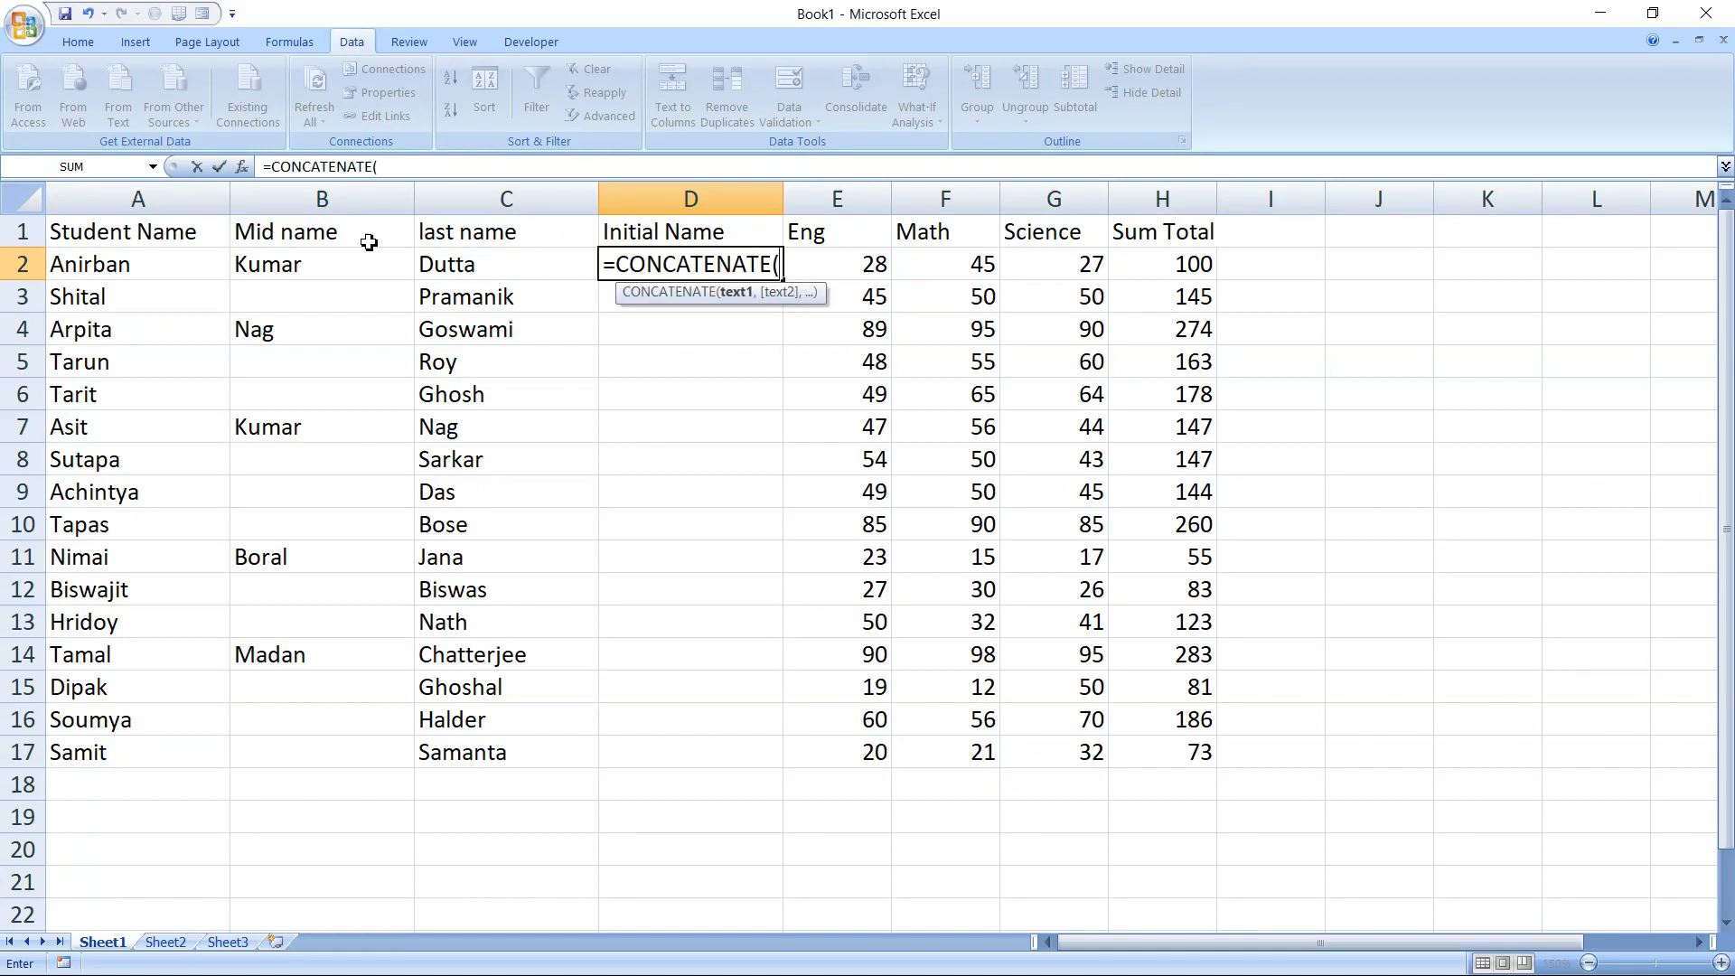
click(192, 273)
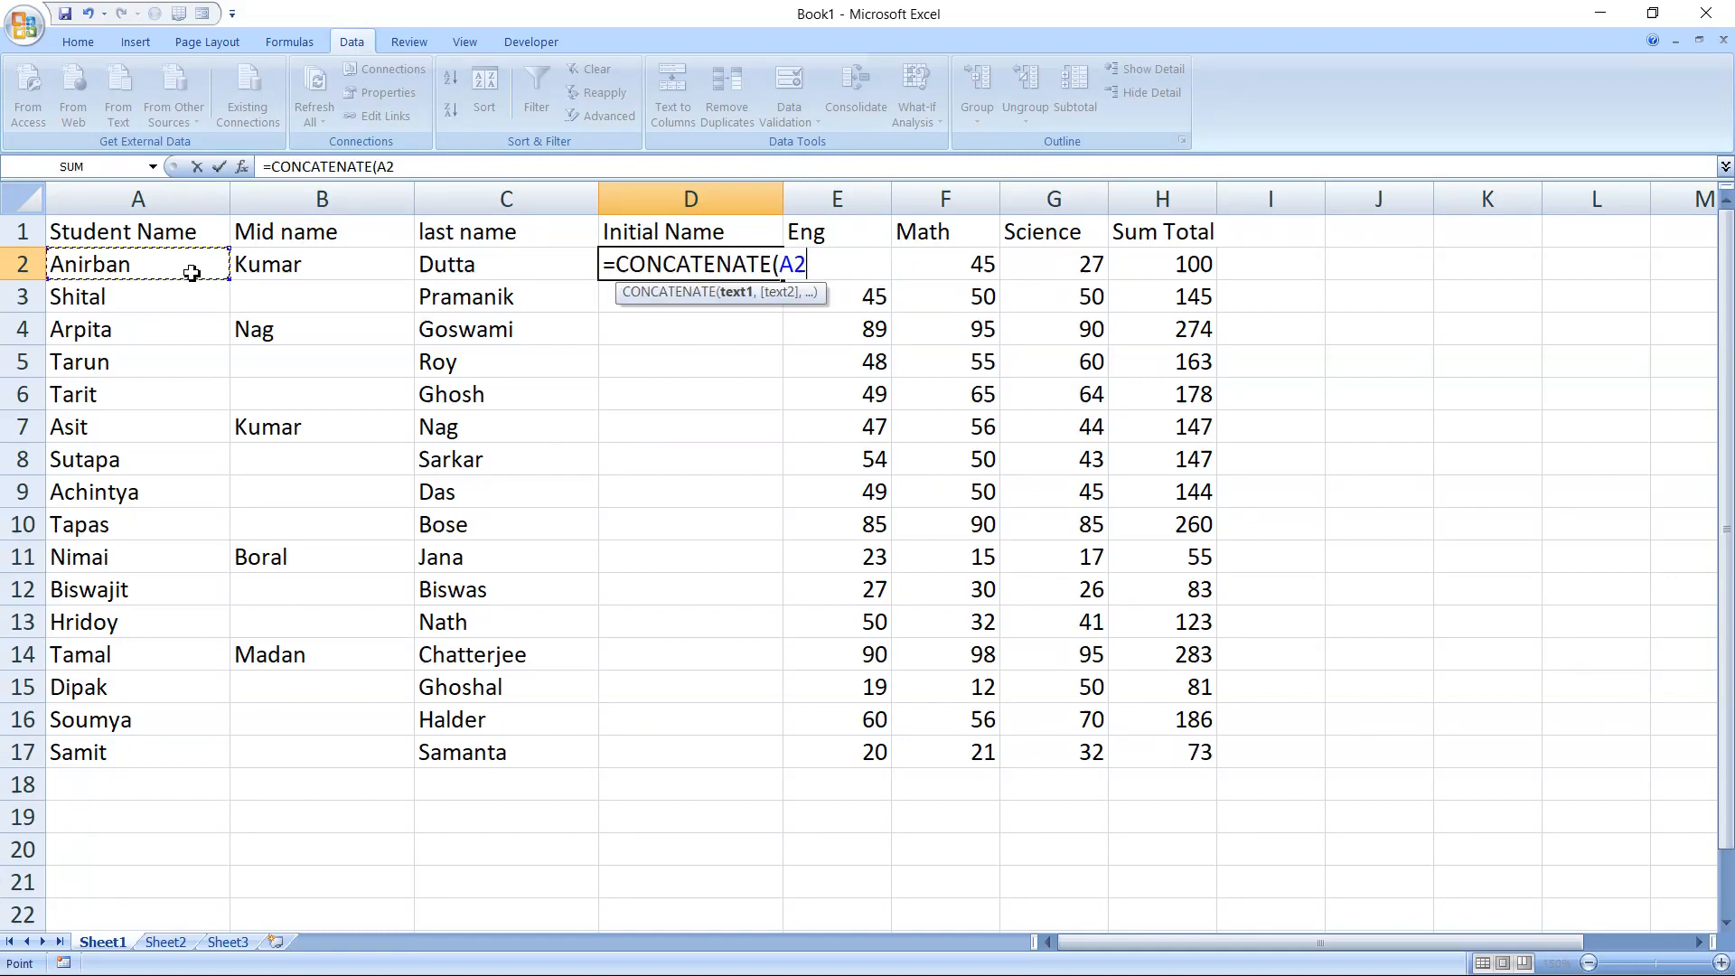
text(,")
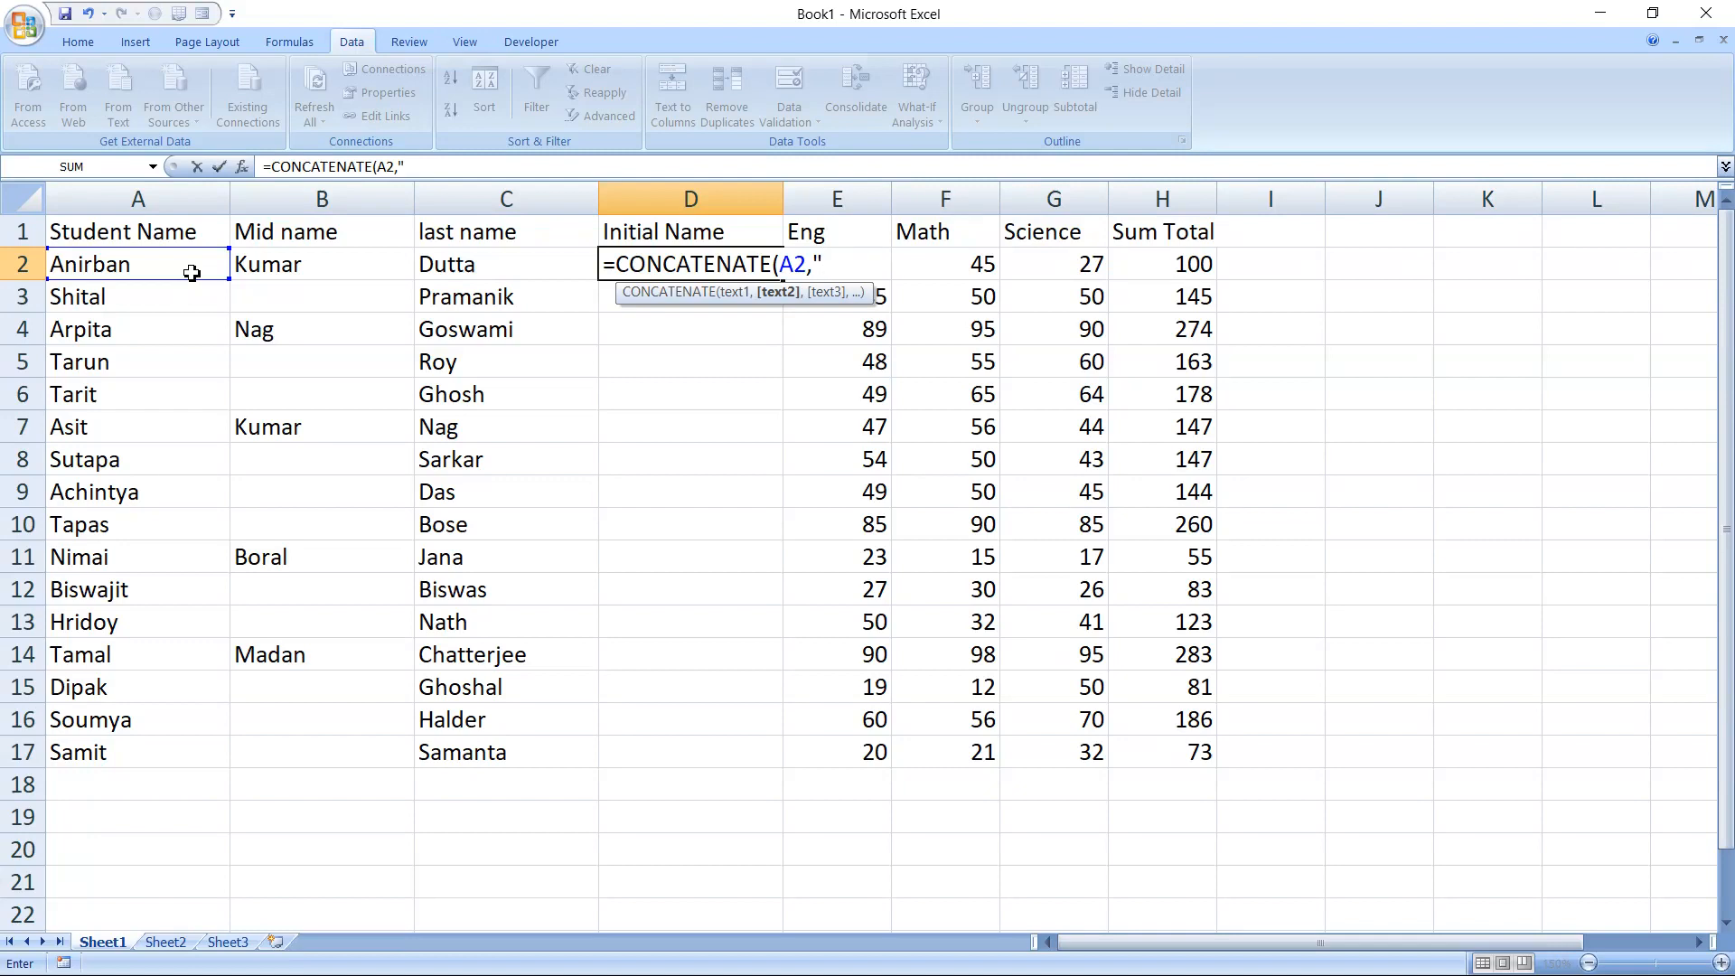
text( ",)
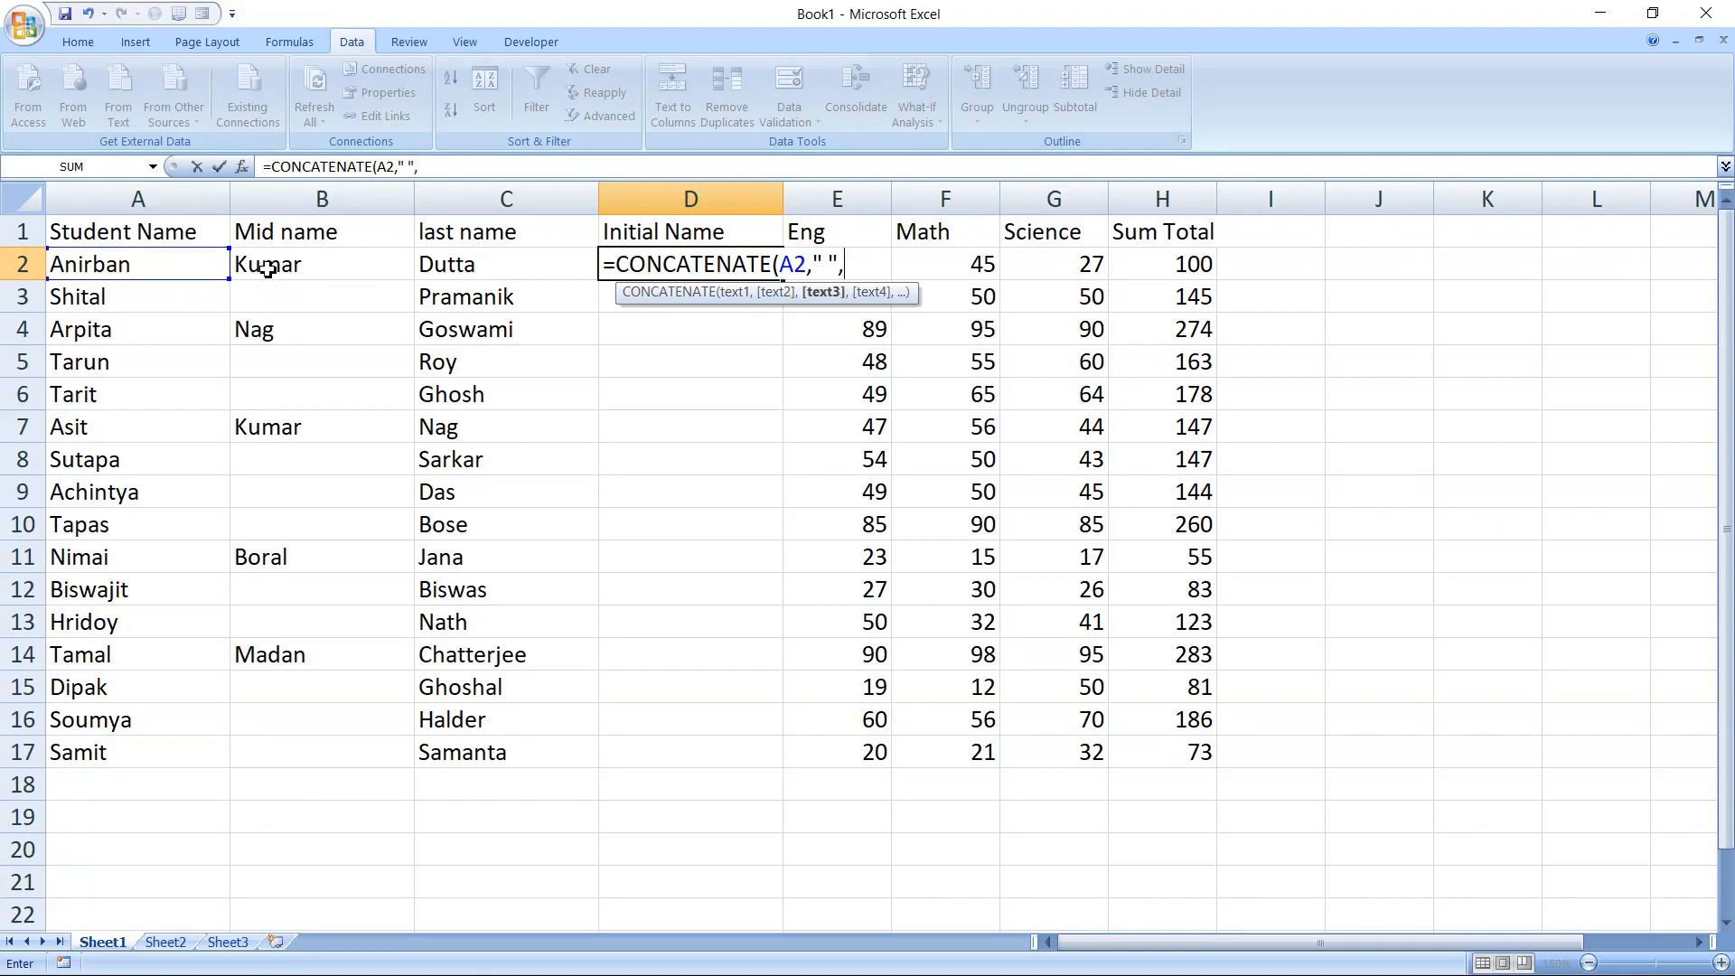
click(272, 269)
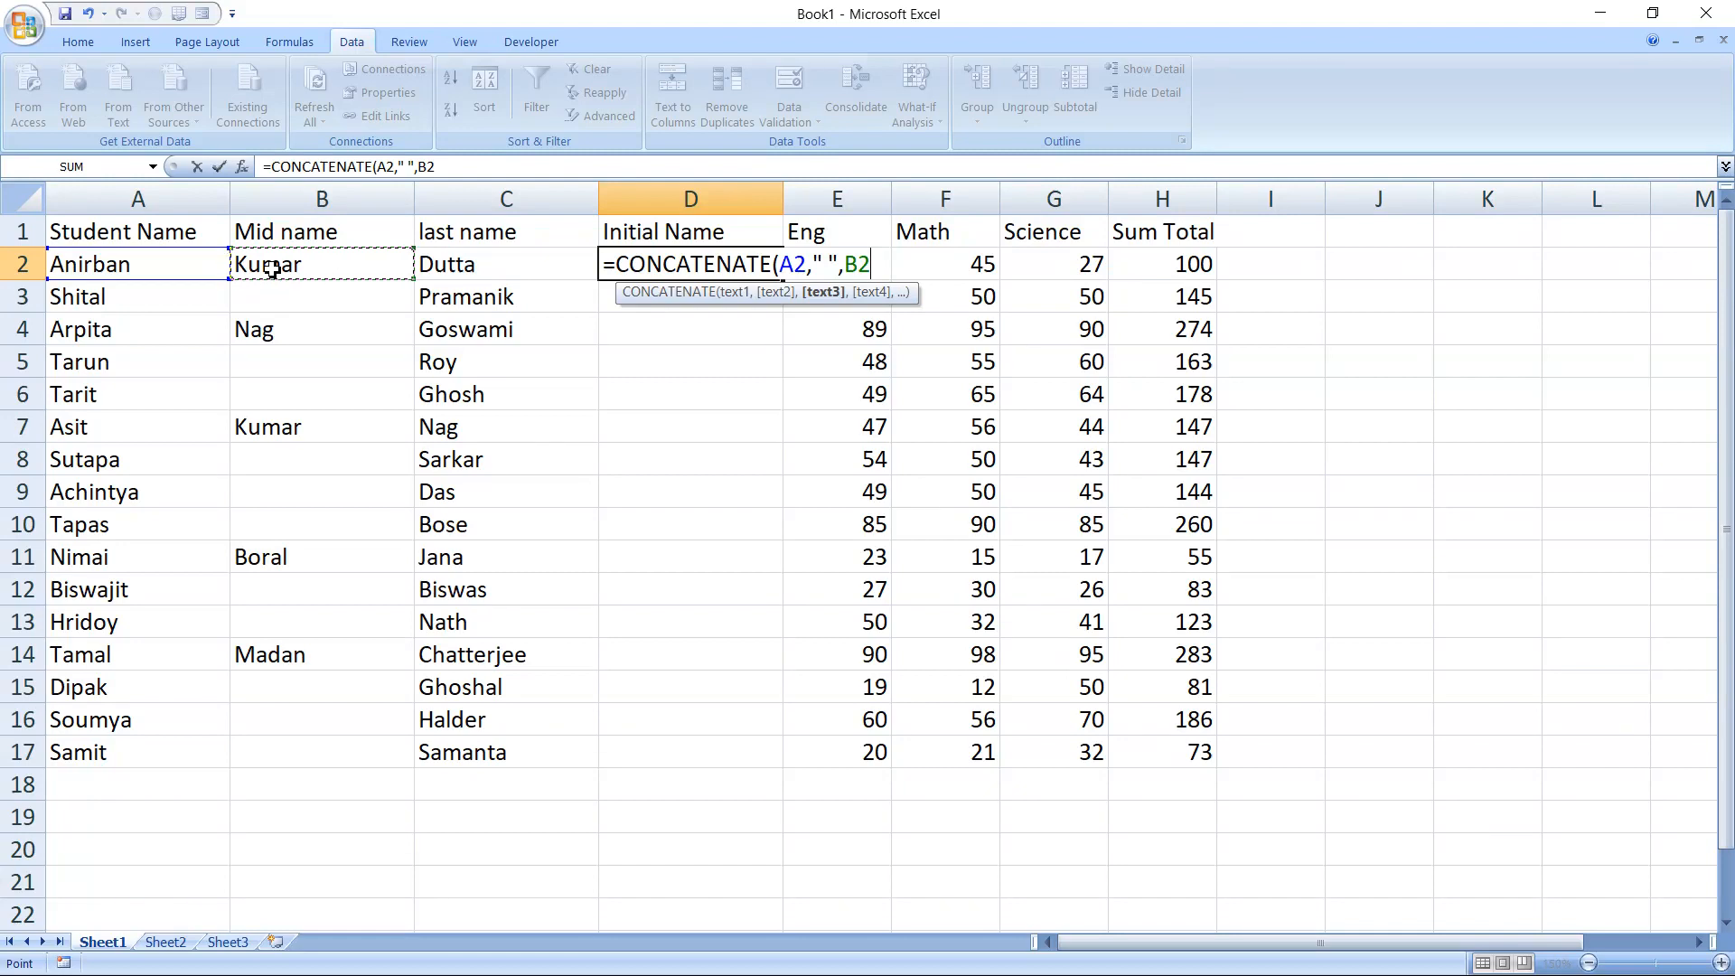
Complete the D2 formula with another space and the last name, as =CONCATENATE(A2," ",B2," ",C2)
text(,)
click(448, 270)
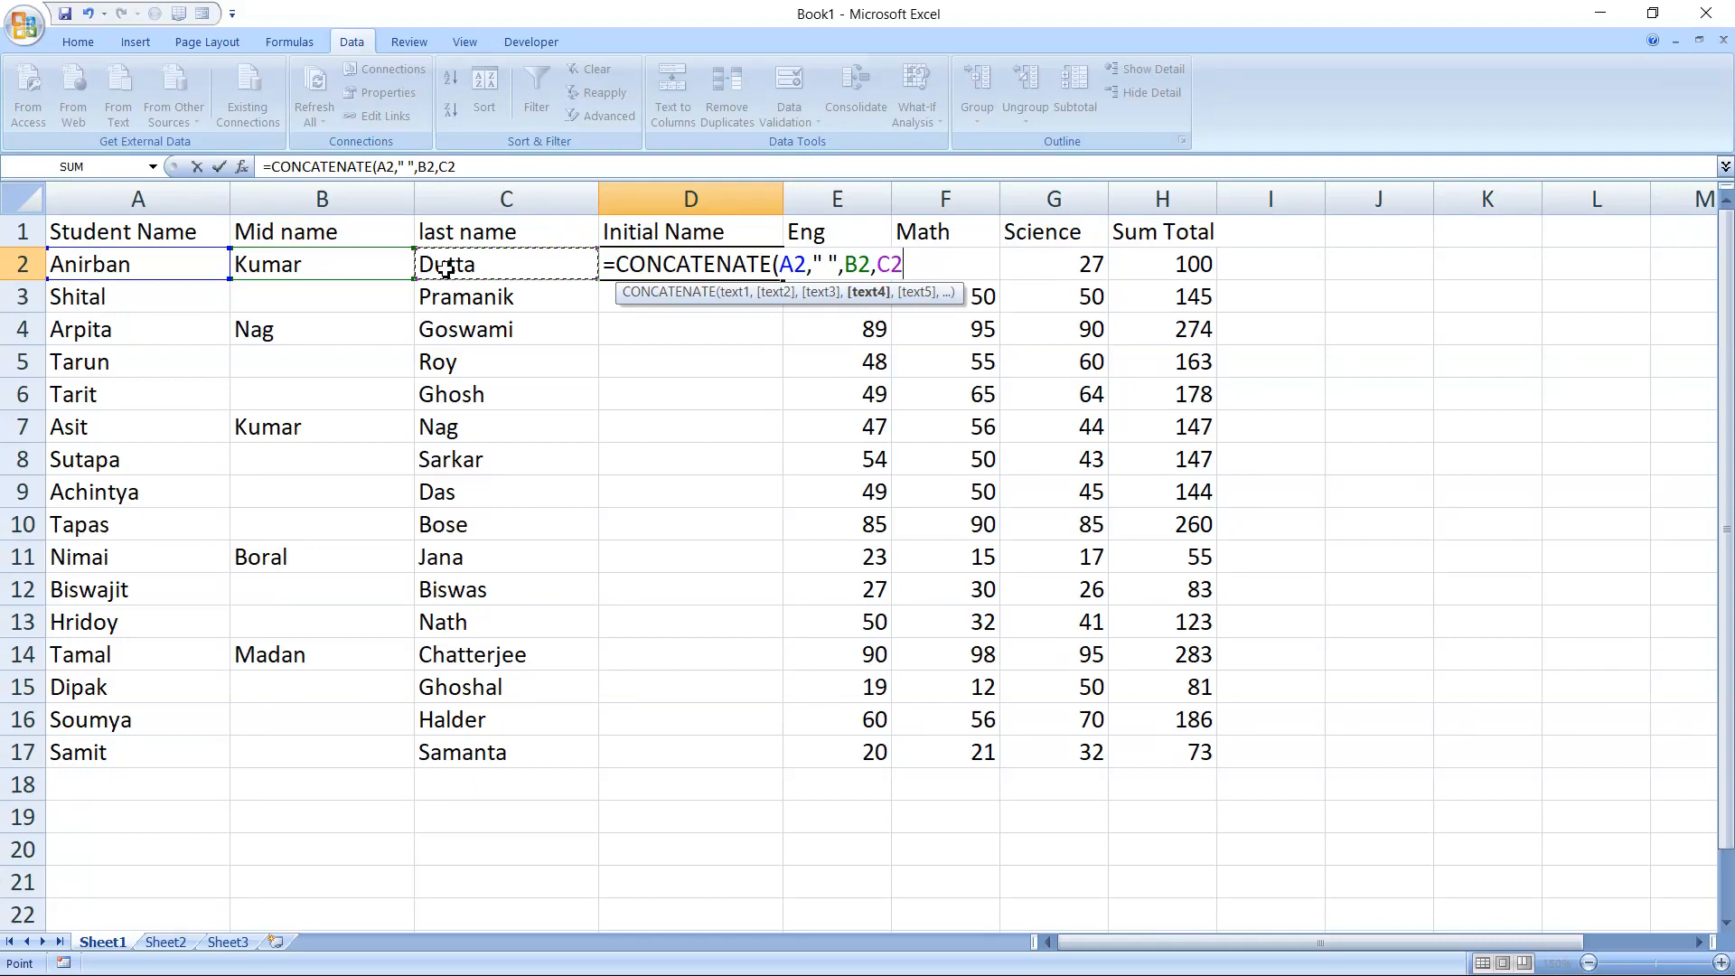
key(BackSpace)
key(BackSpace)
text(")
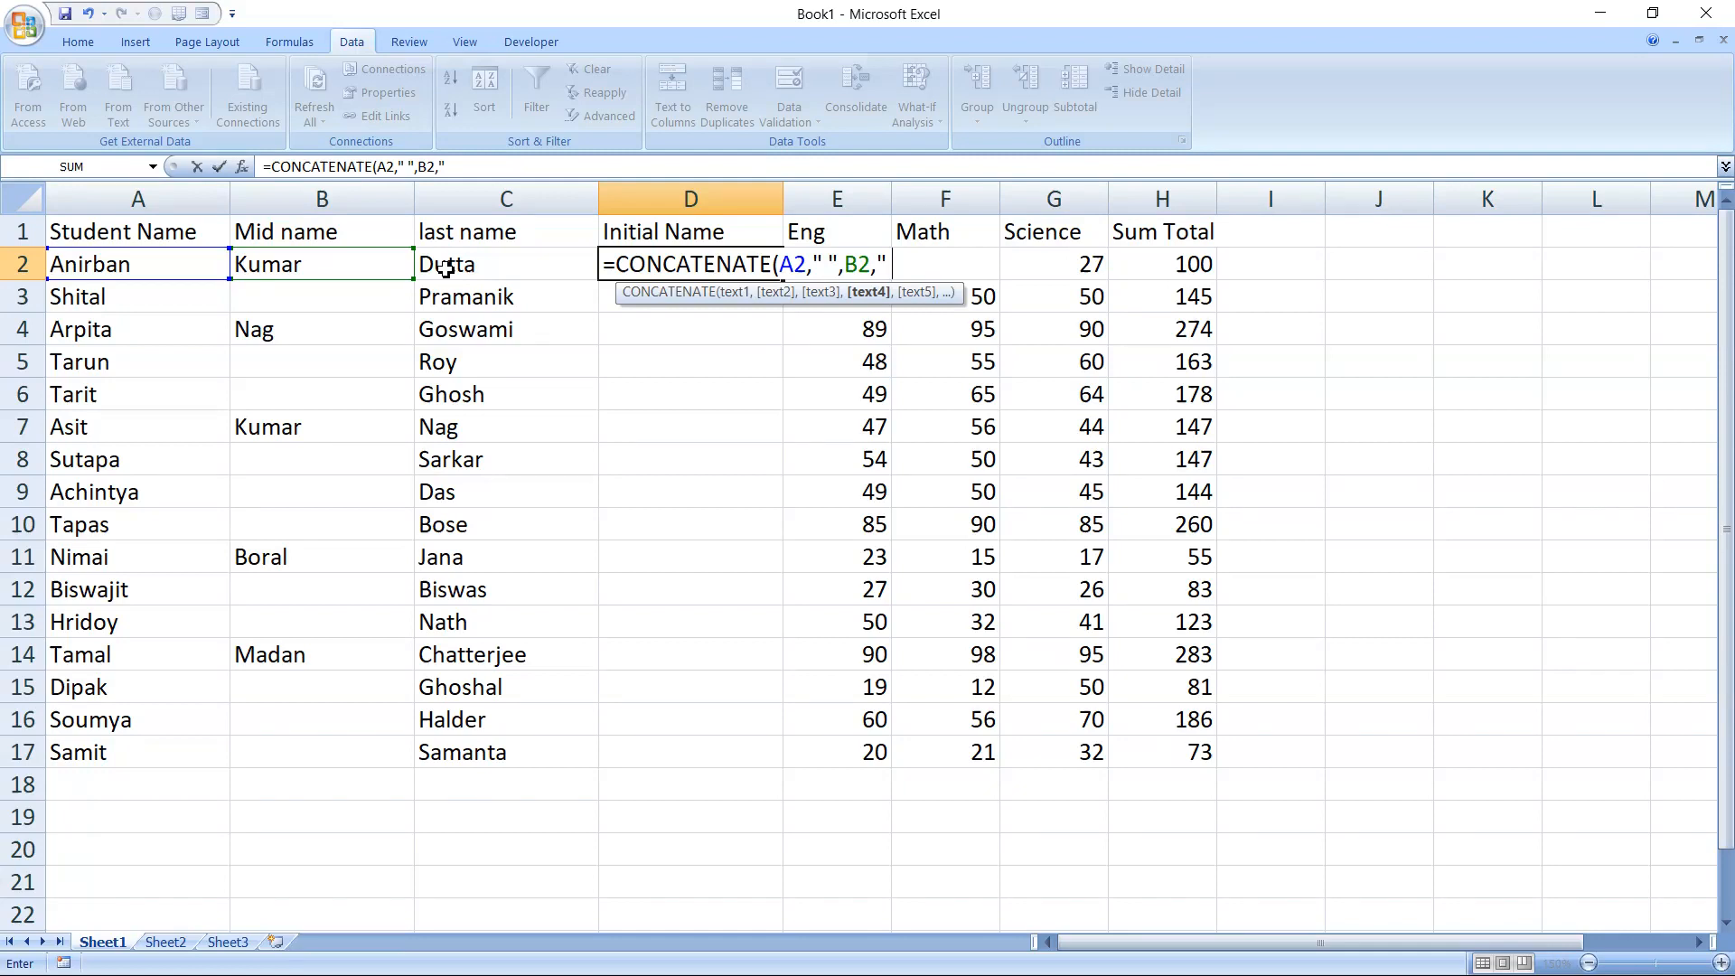
text( ",)
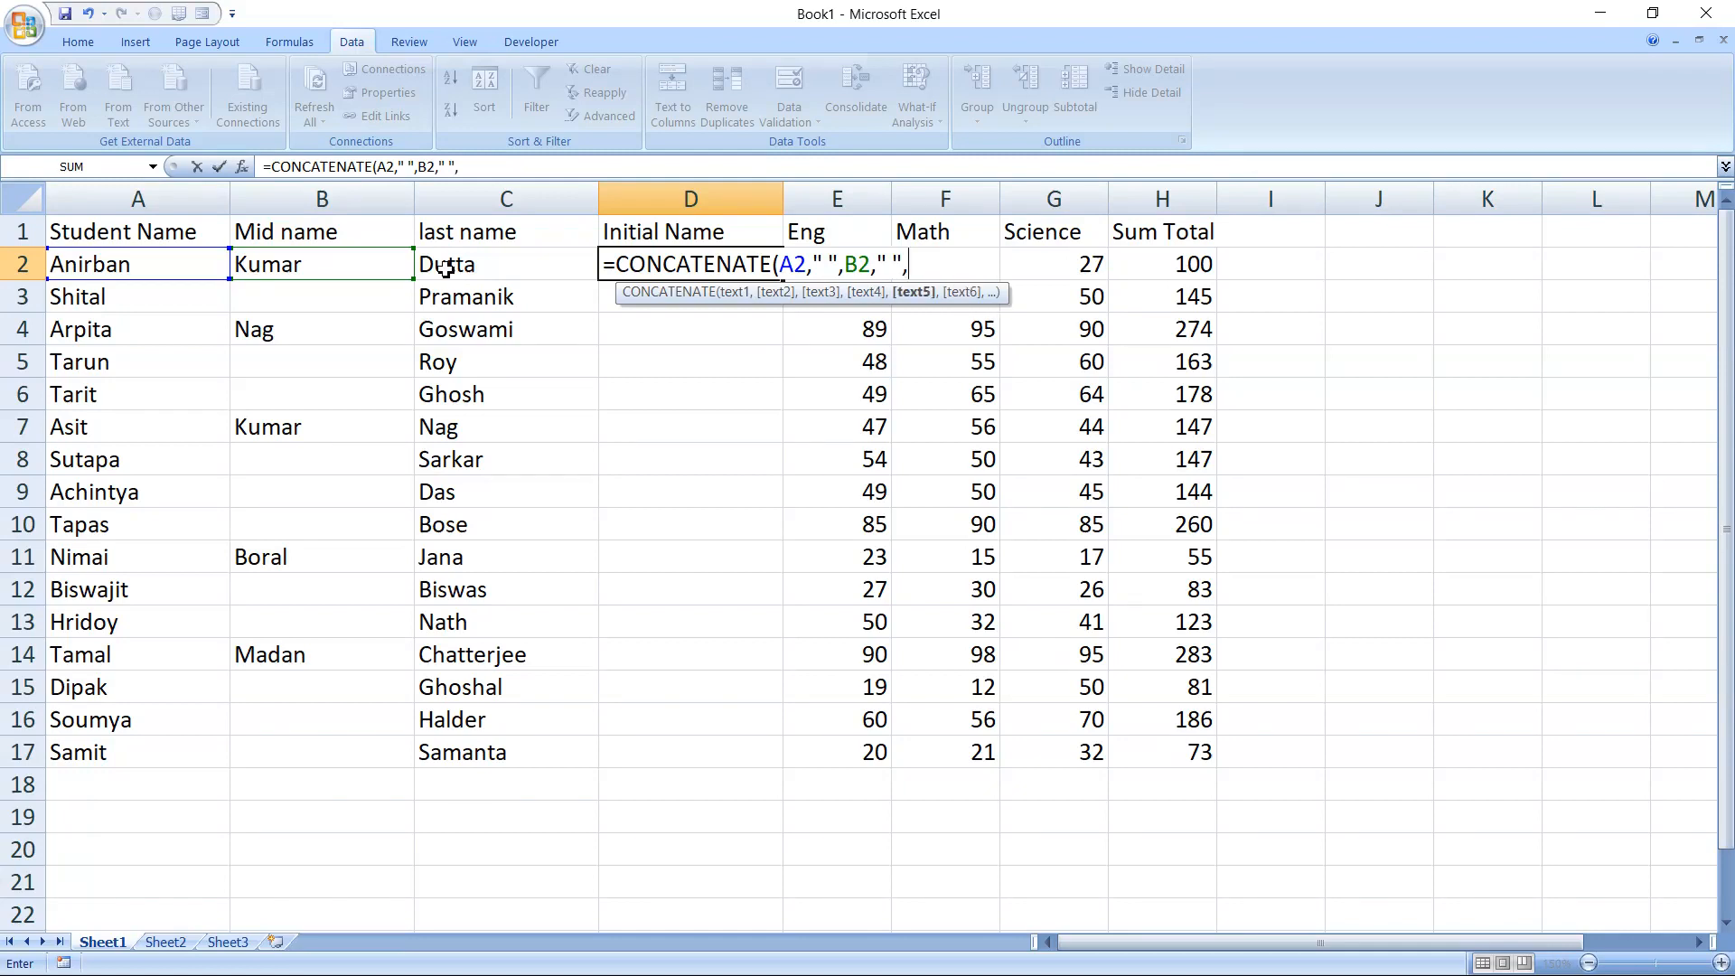
click(475, 264)
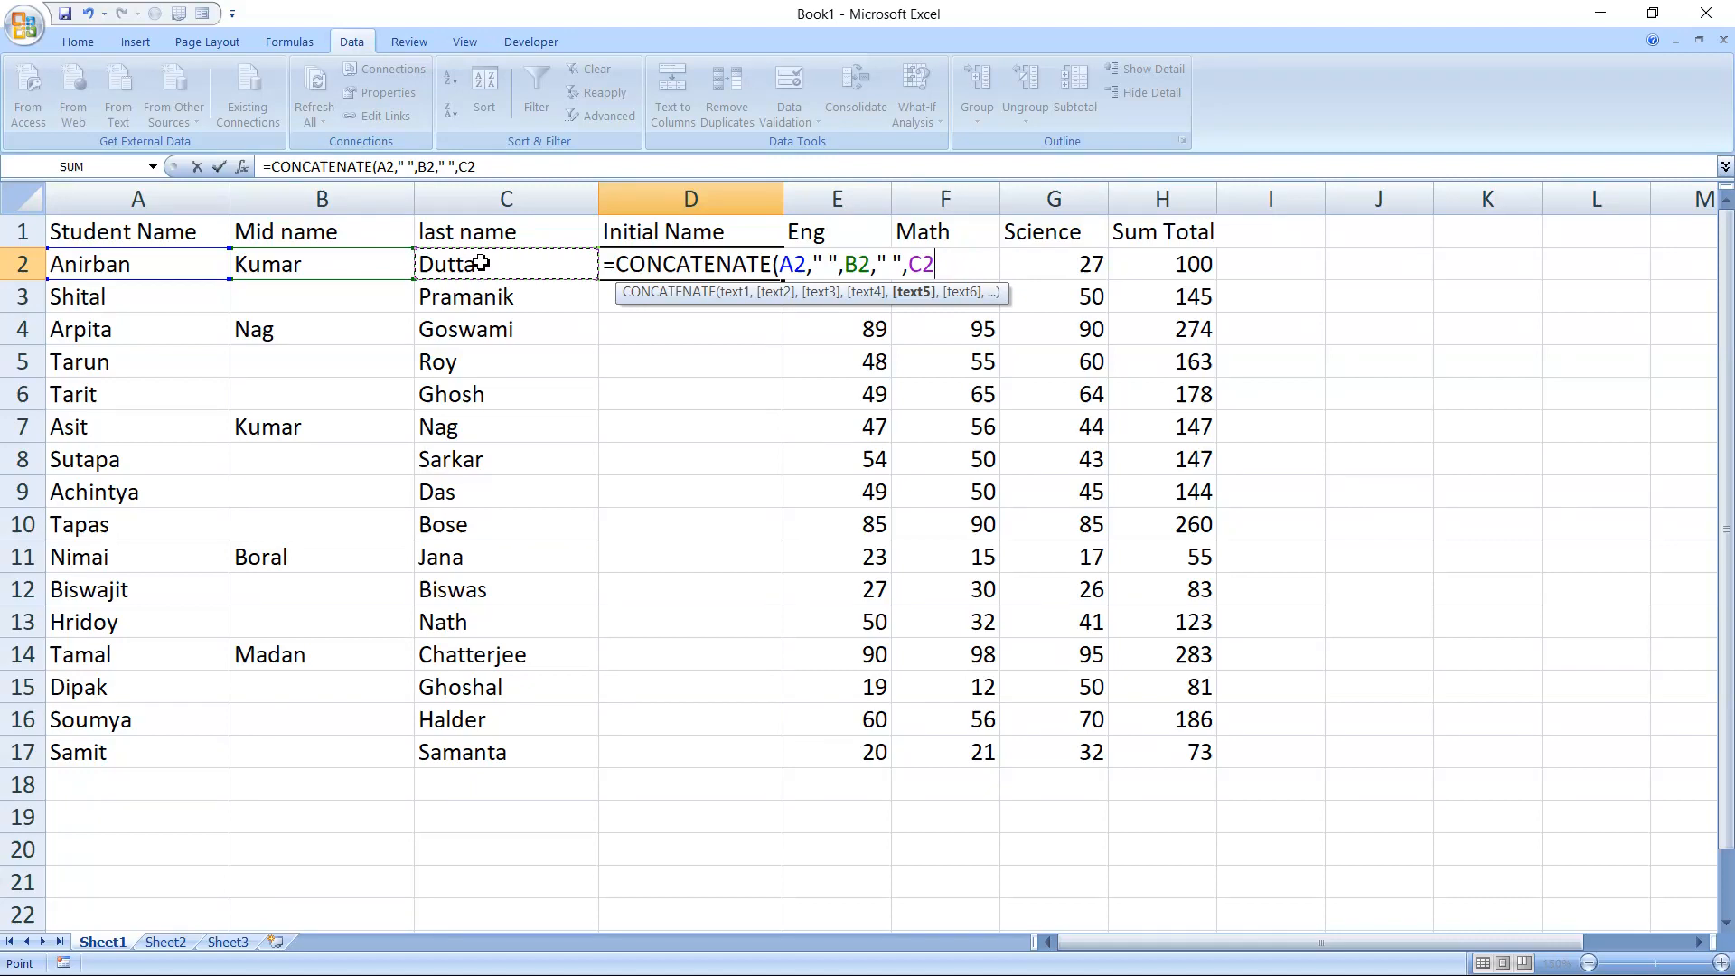
text())
key(Return)
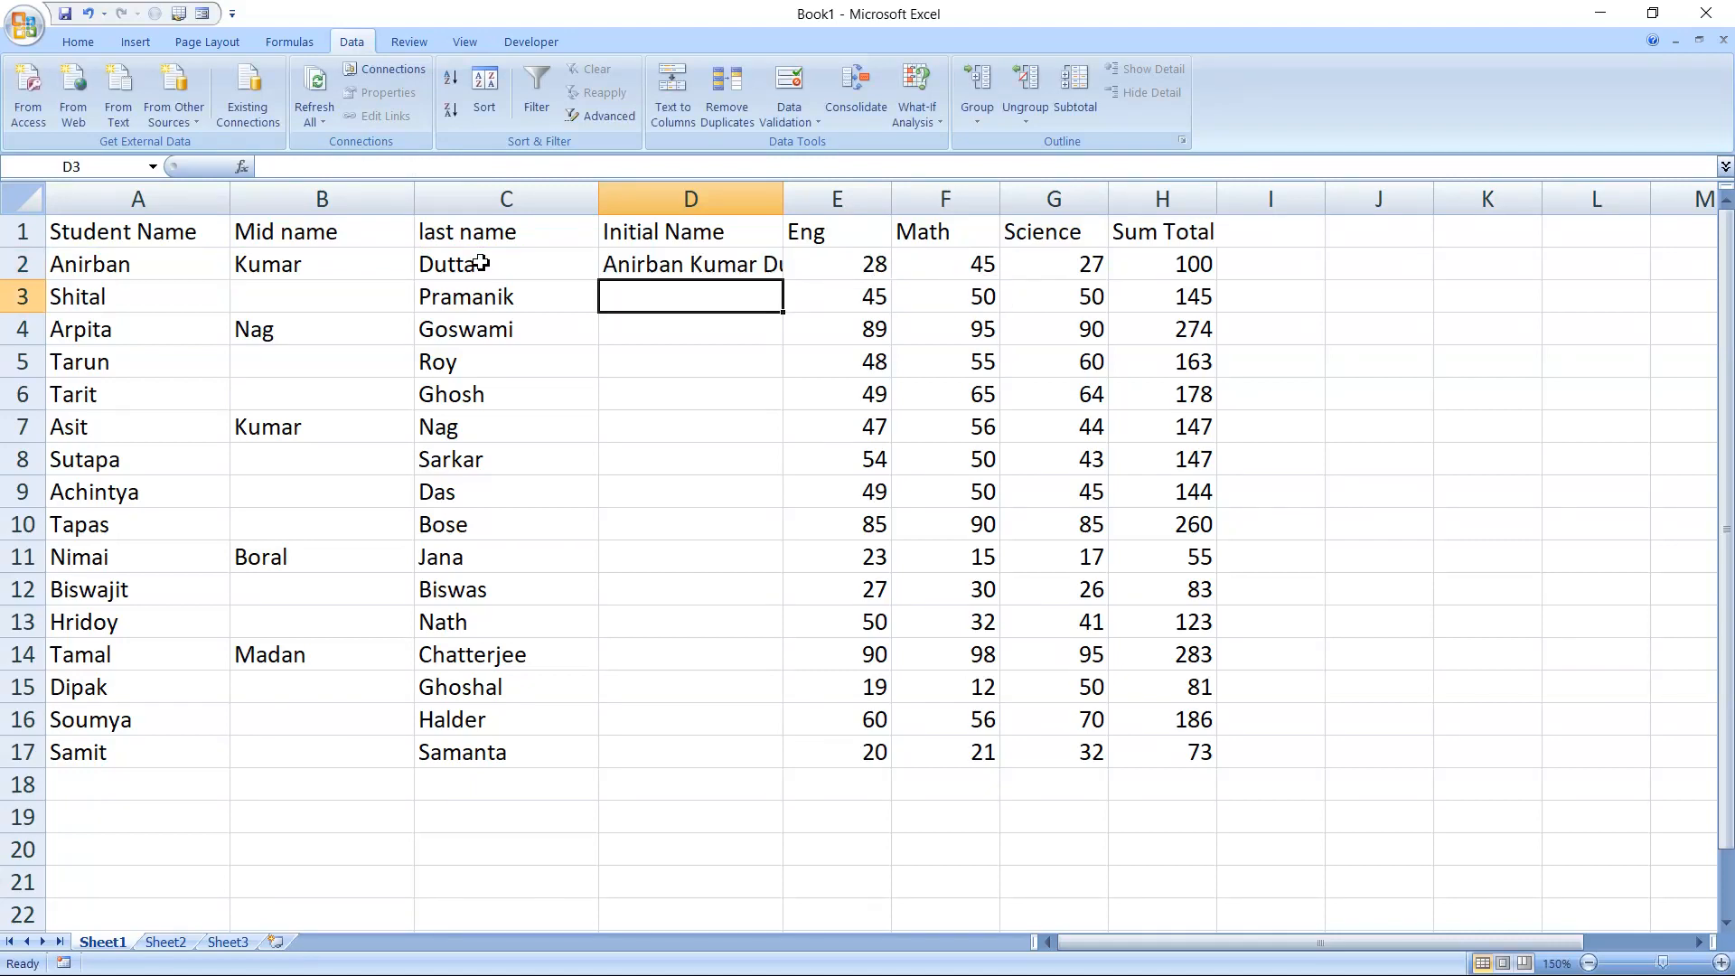
Widen column D until the full joined name in D2 fits
key(Up)
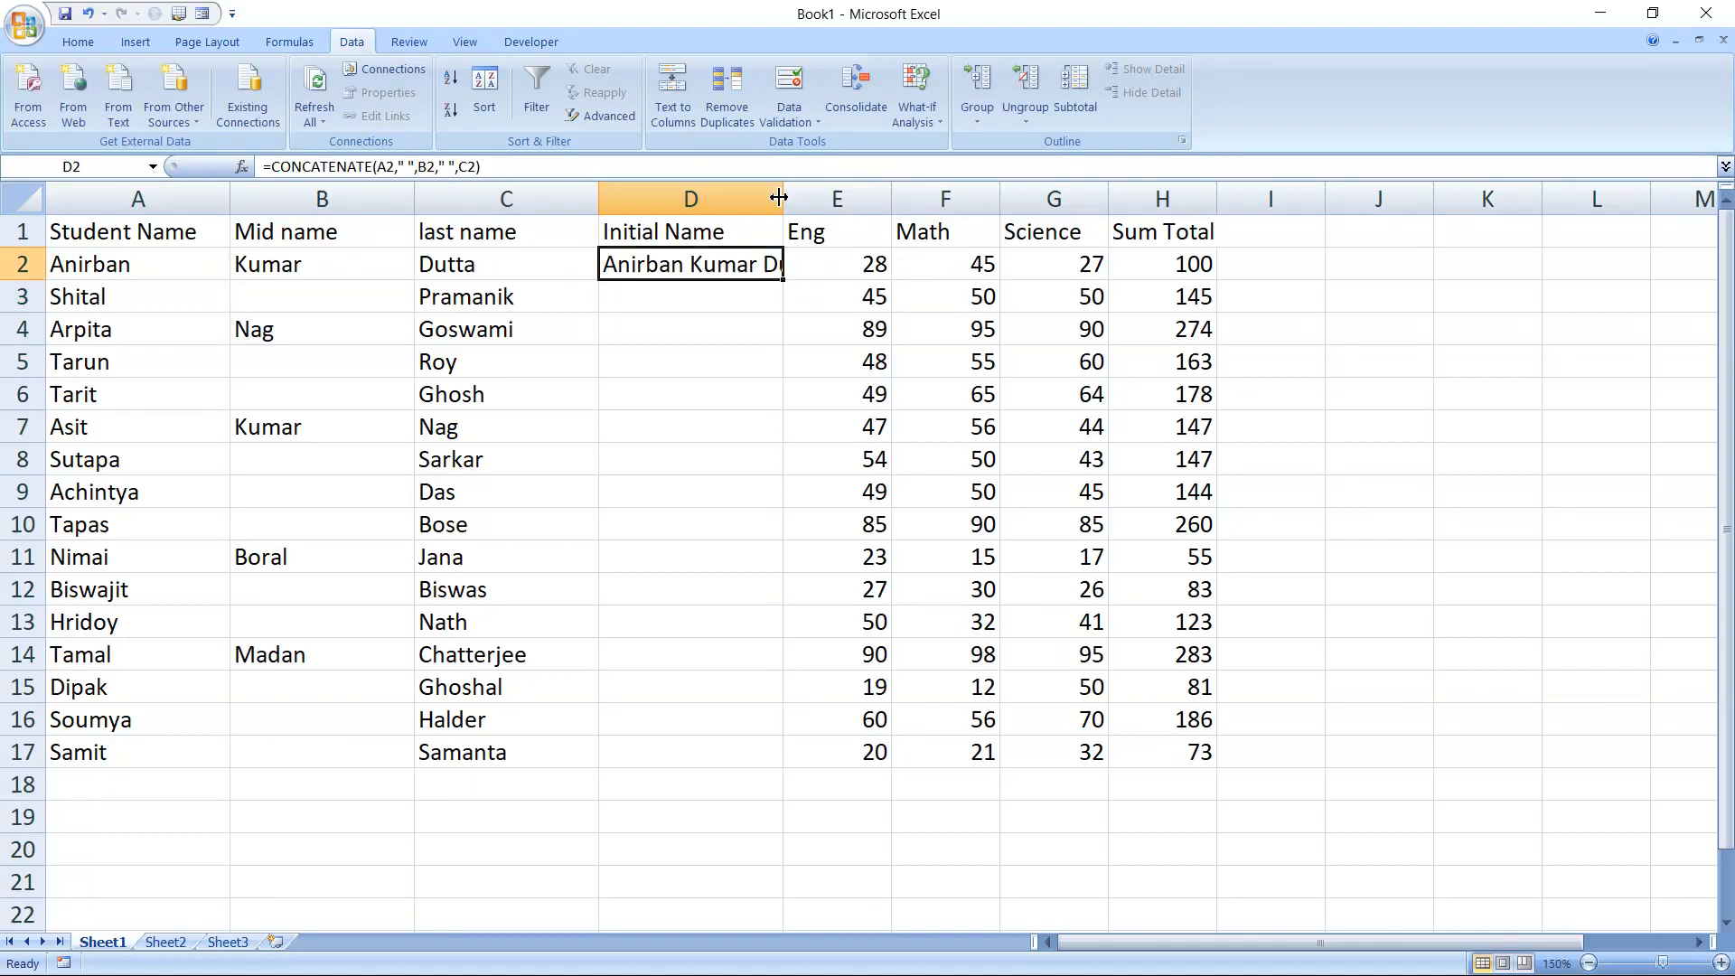
drag(783, 198, 899, 216)
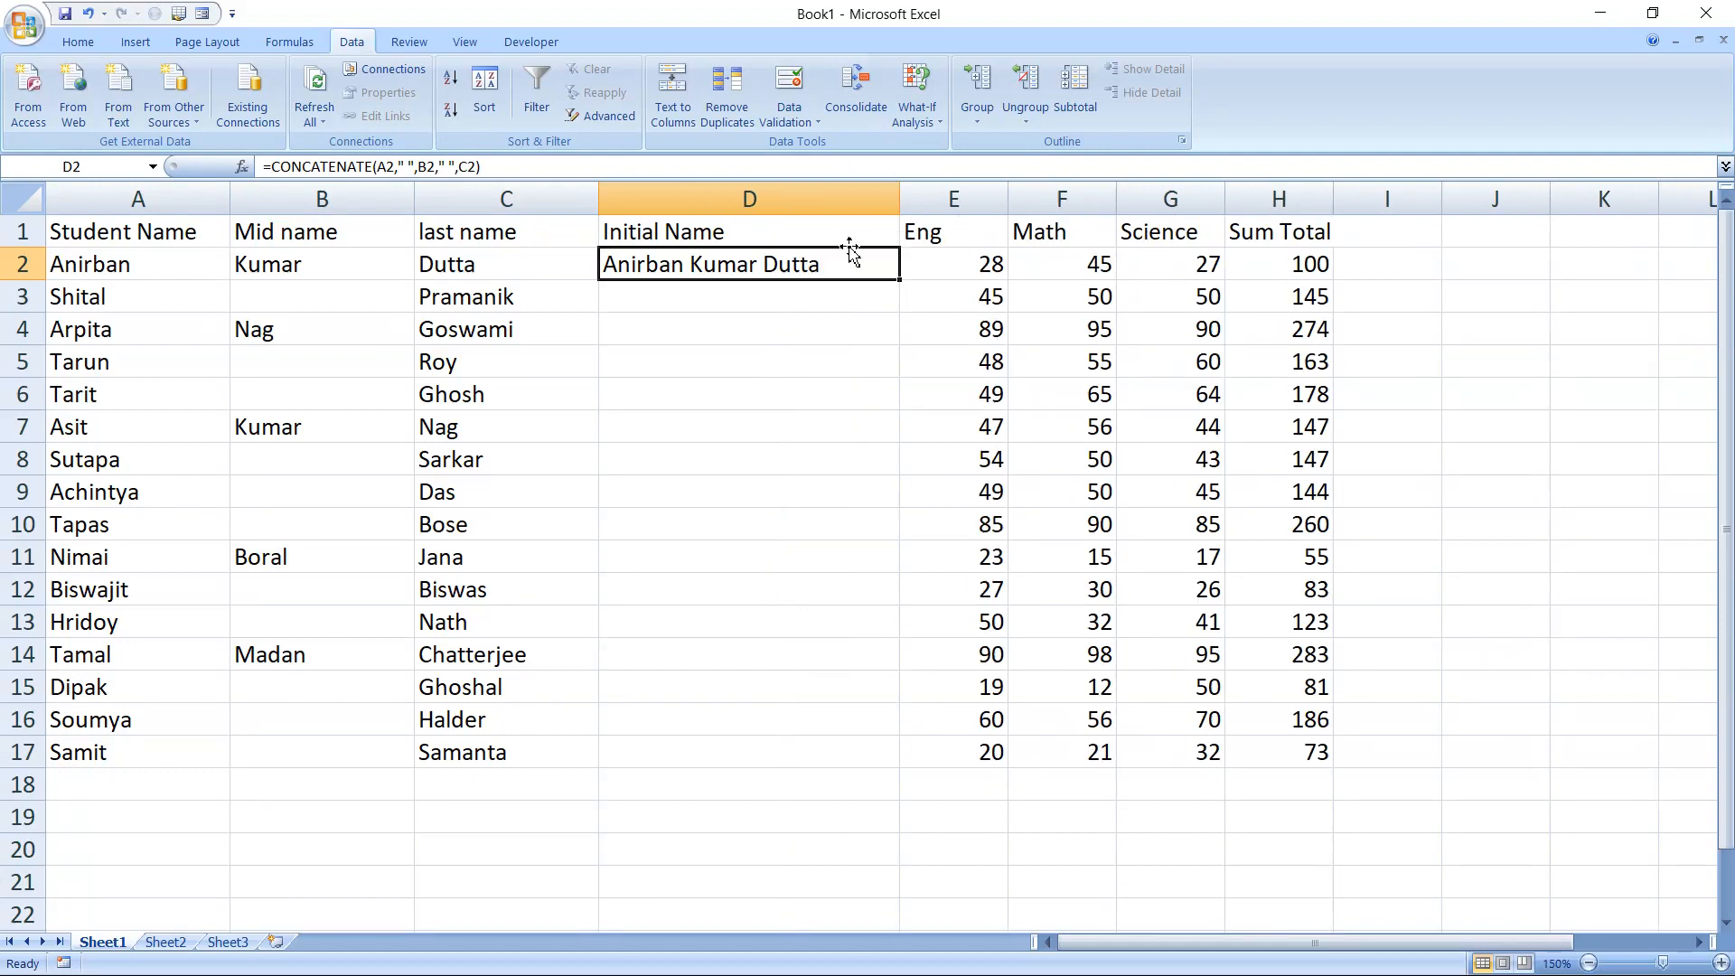
Fill the D2 formula down to D17, and clear the contents of D2:D17
double_click(901, 282)
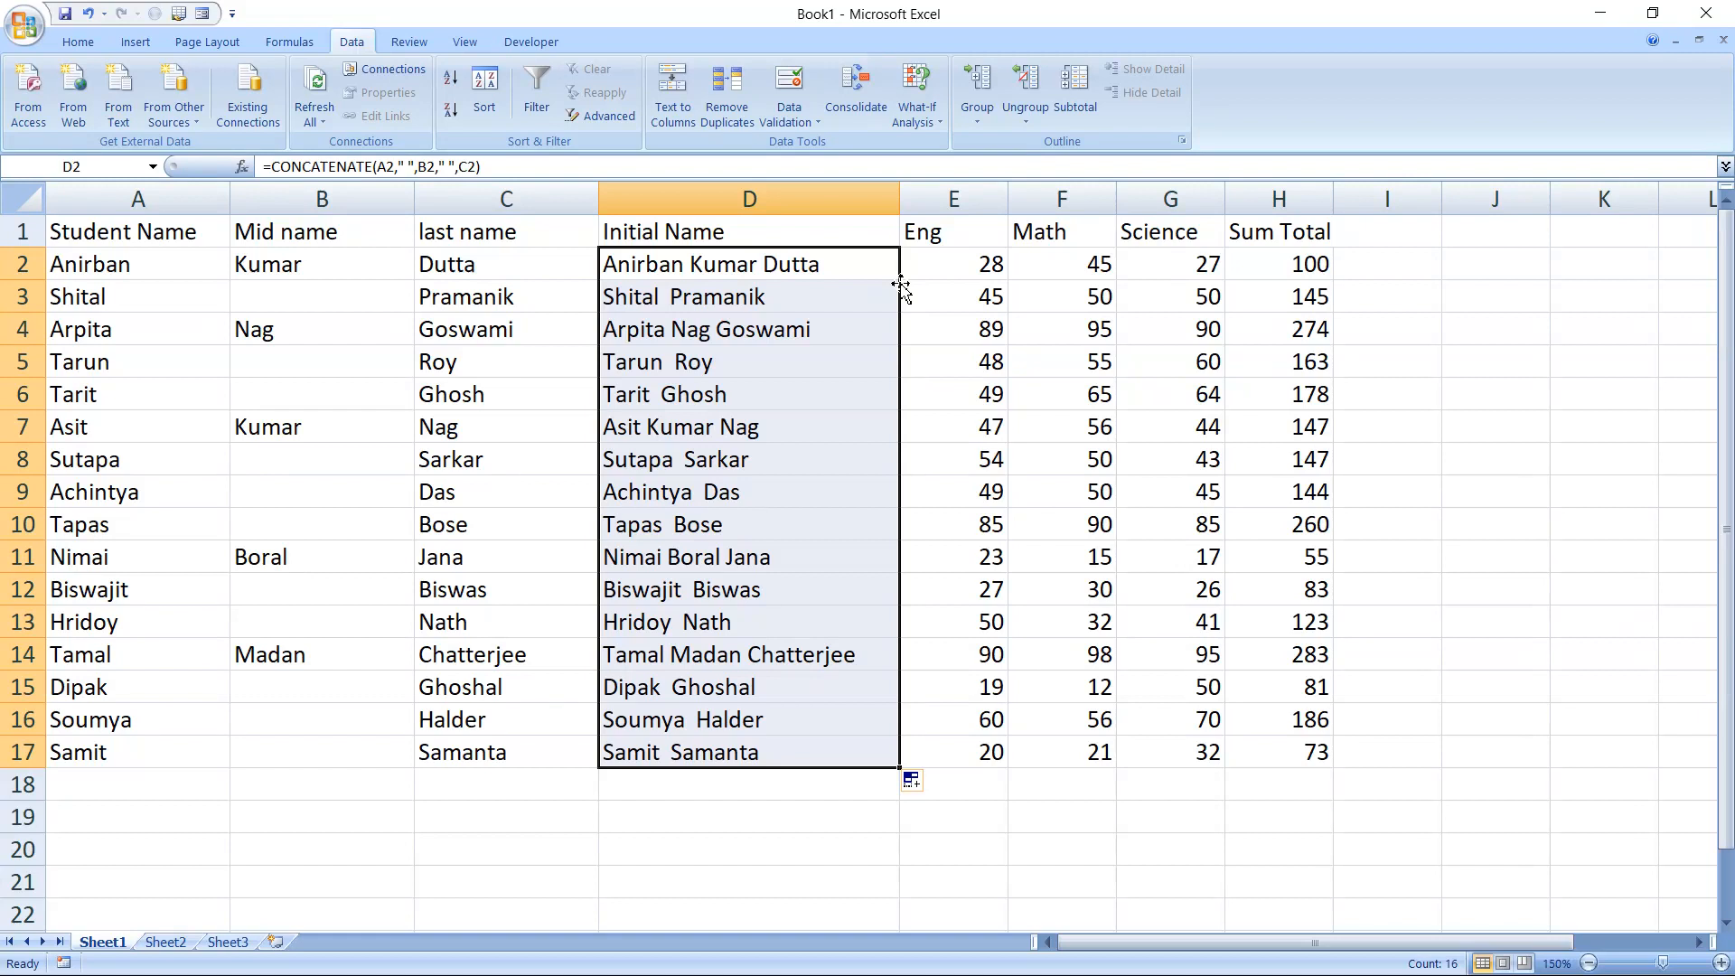
key(Delete)
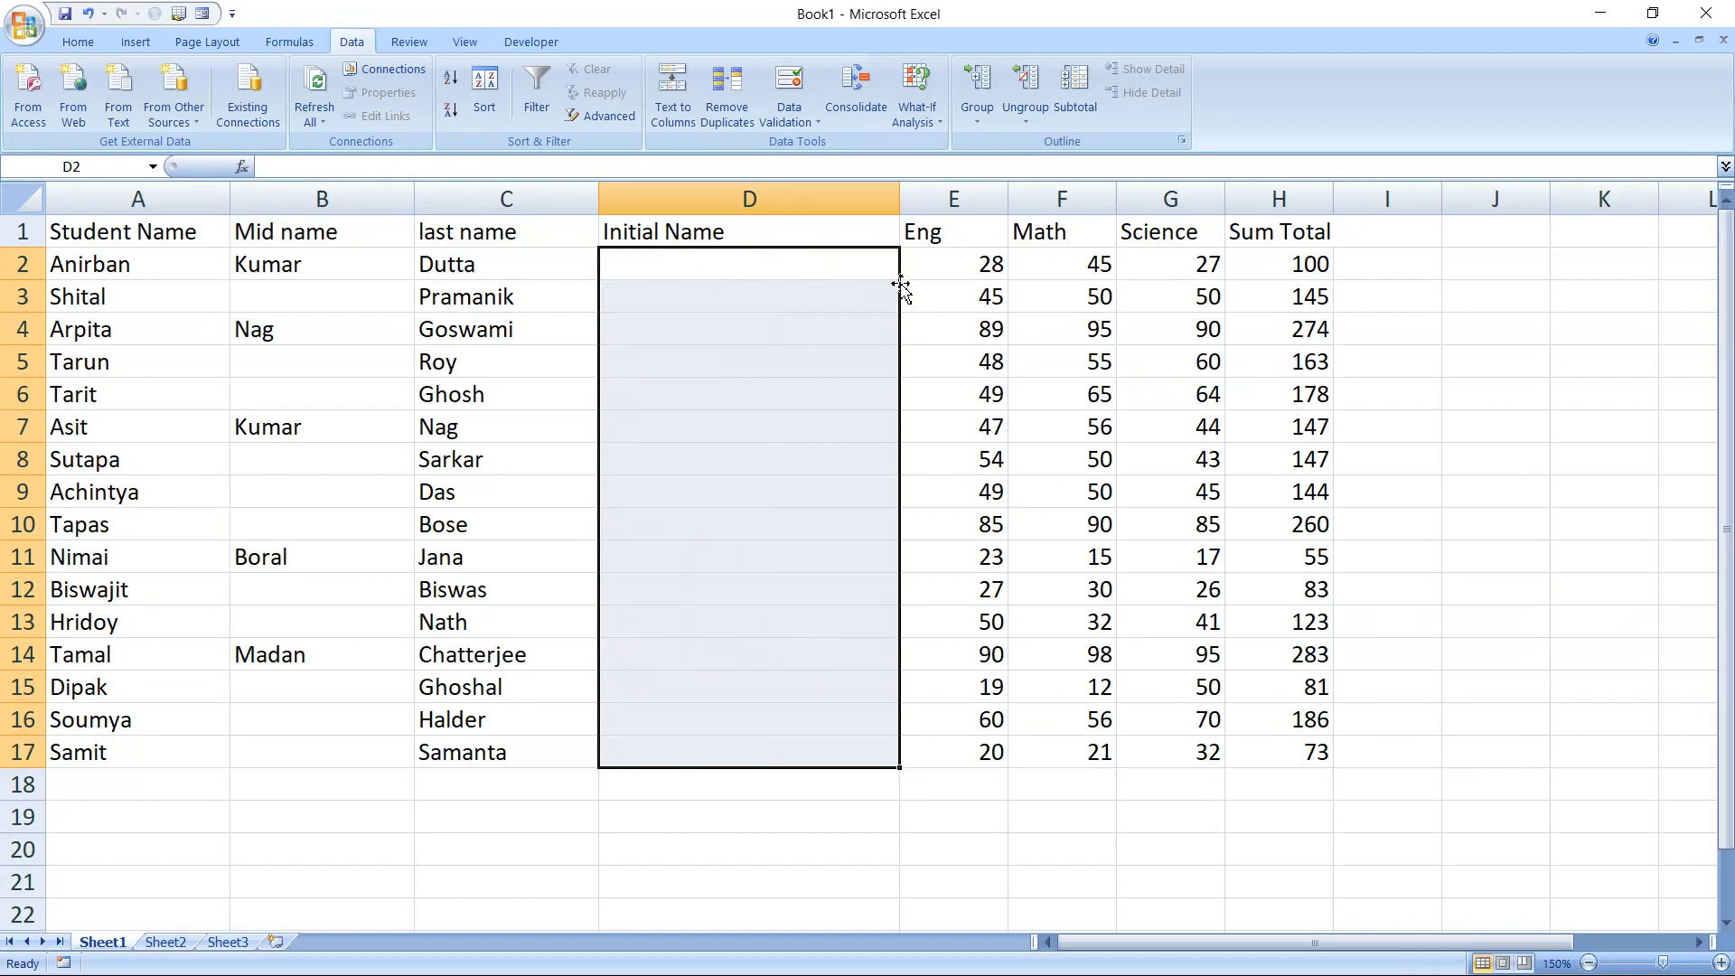
click(718, 261)
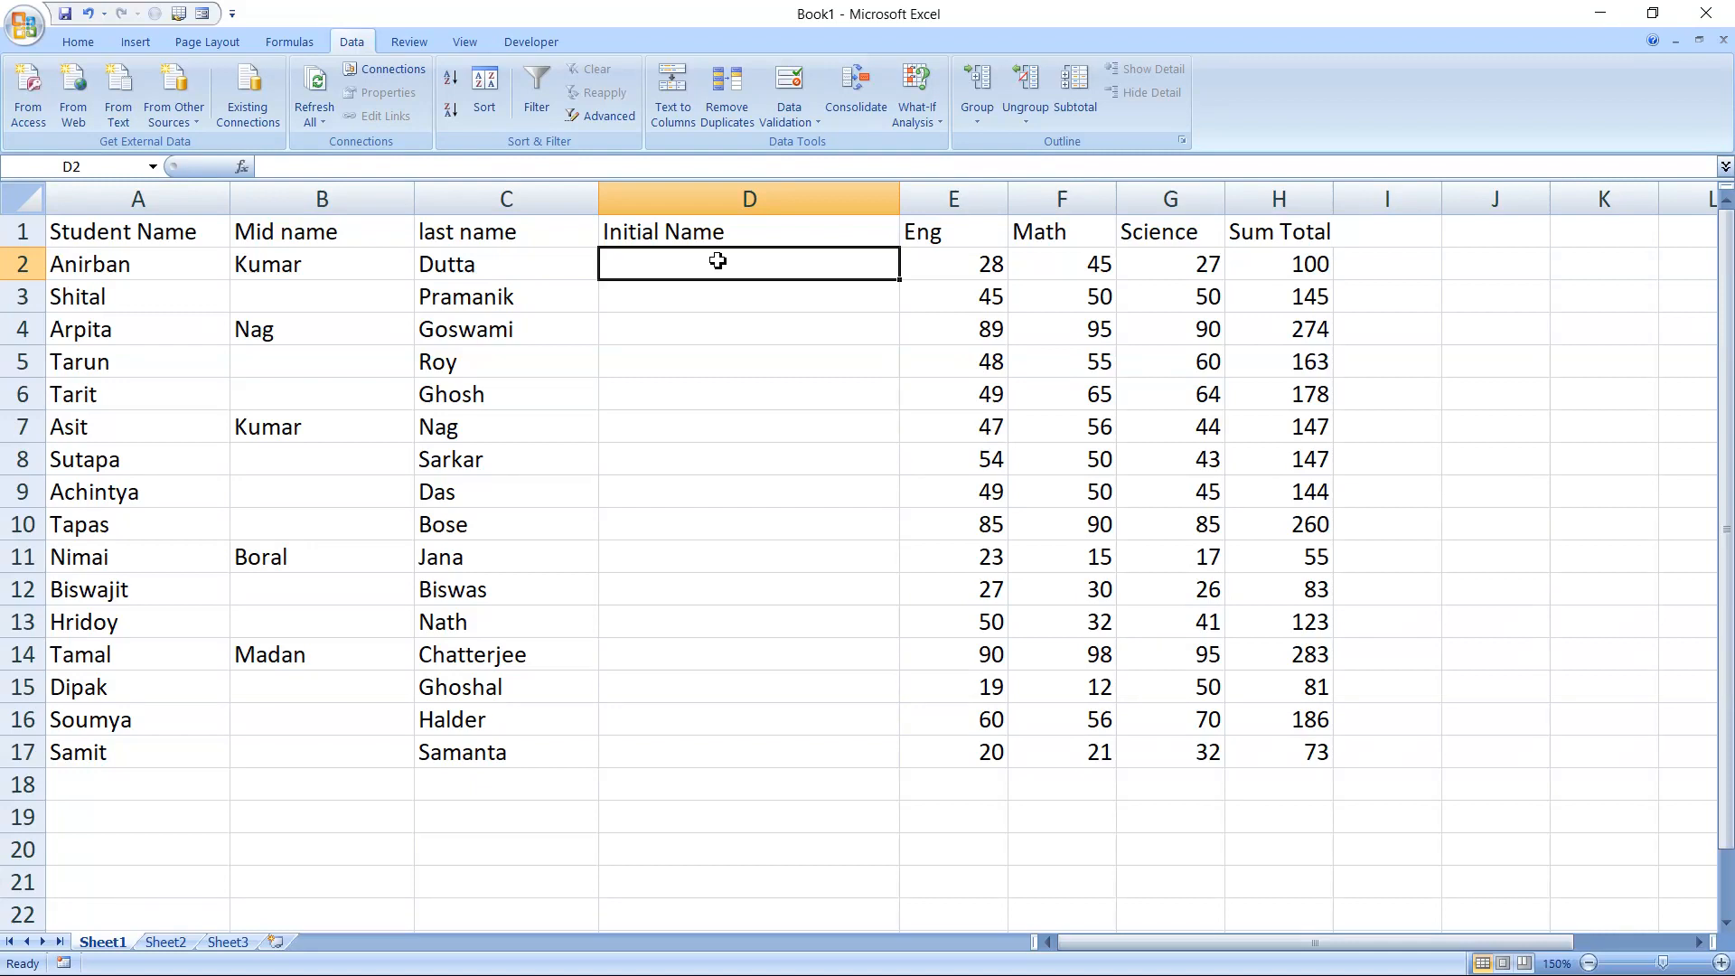
text(=if)
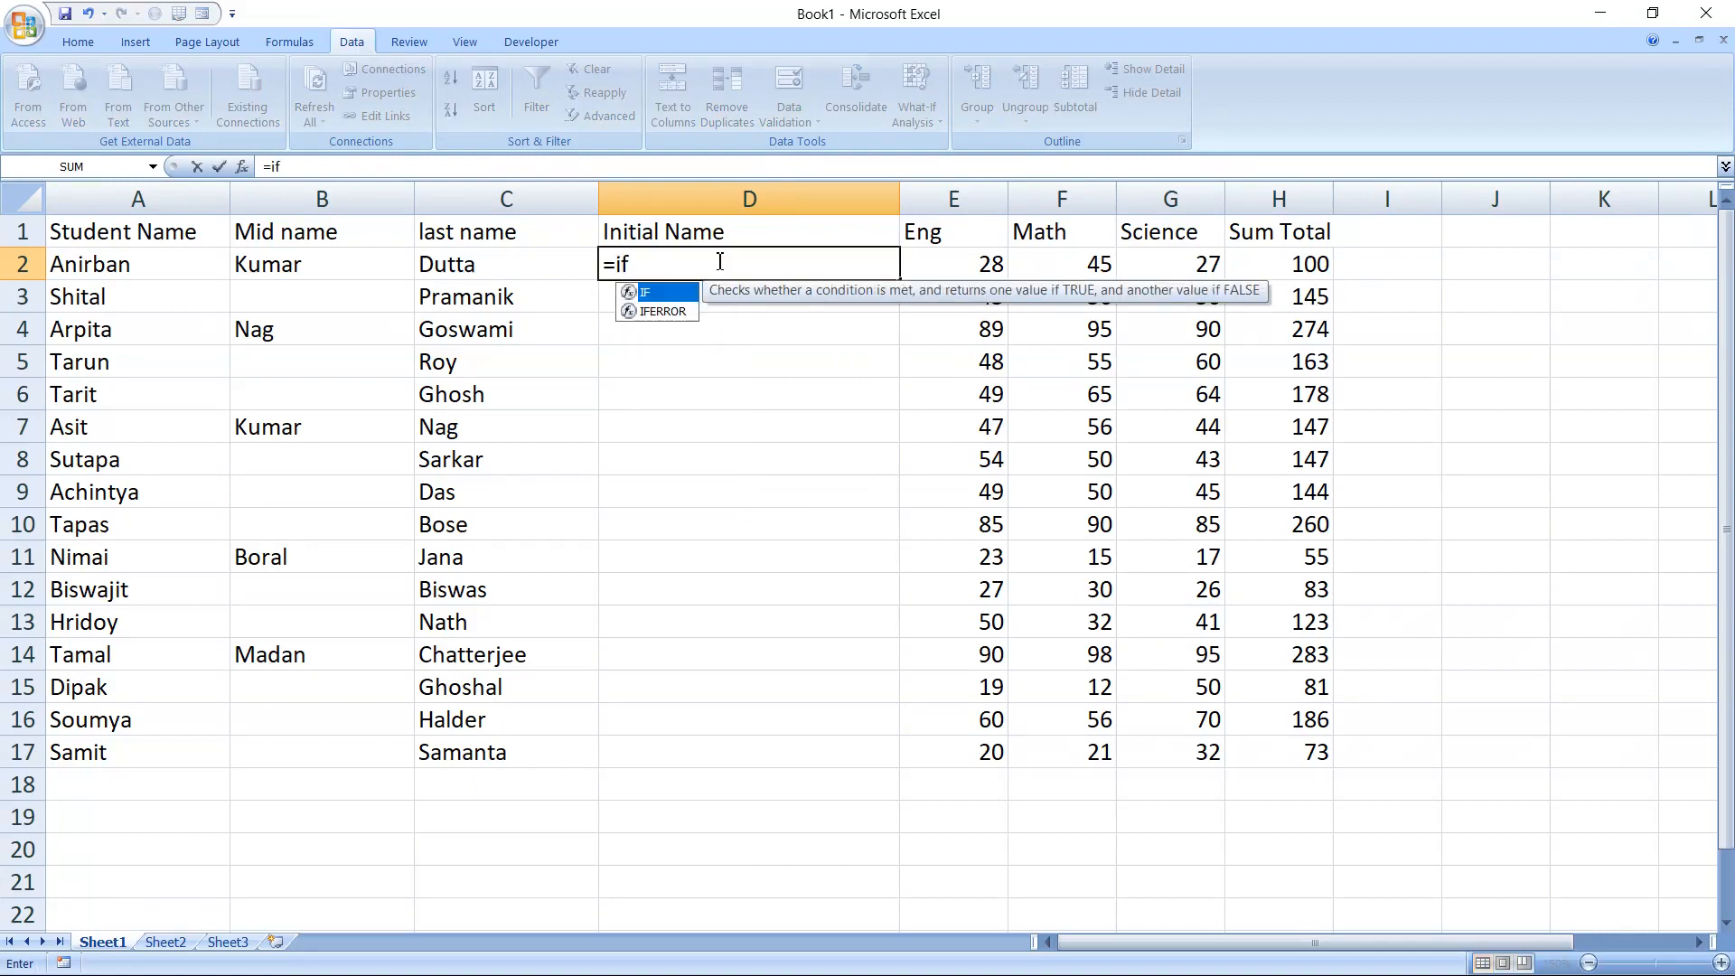
key(Tab)
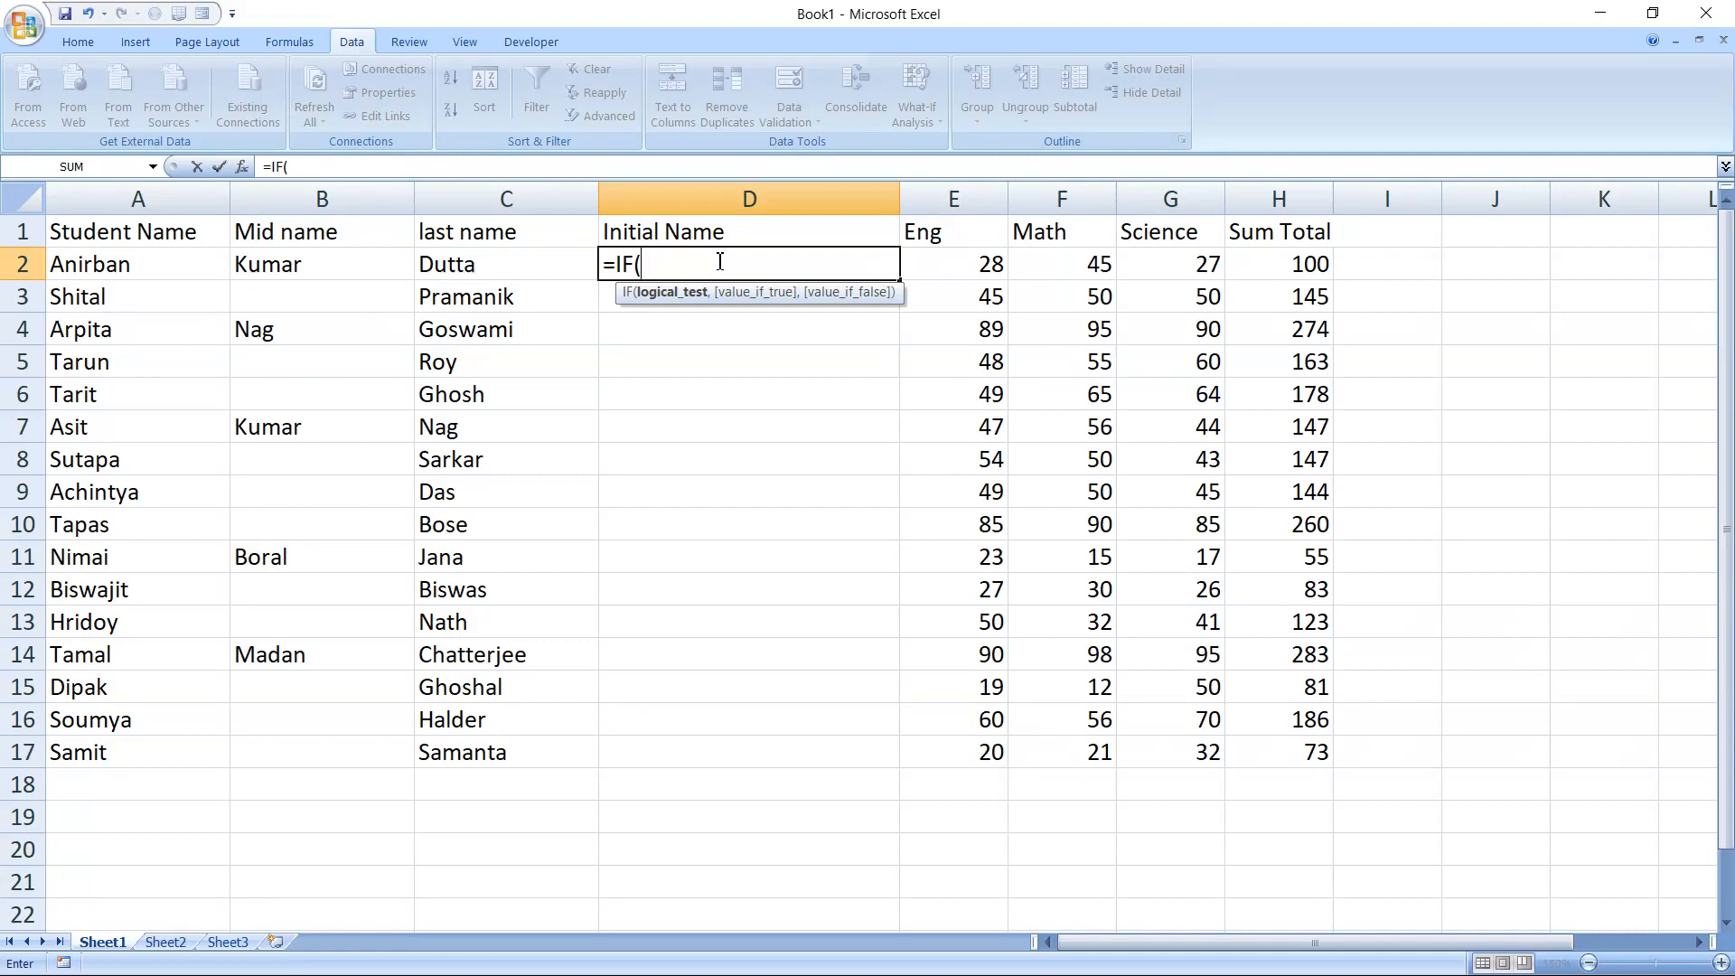
key(BackSpace)
key(BackSpace)
key(BackSpace)
Begin the D2 formula with the first name's initial followed by a period, as =LEFT(A2,1)&"."&
text(left)
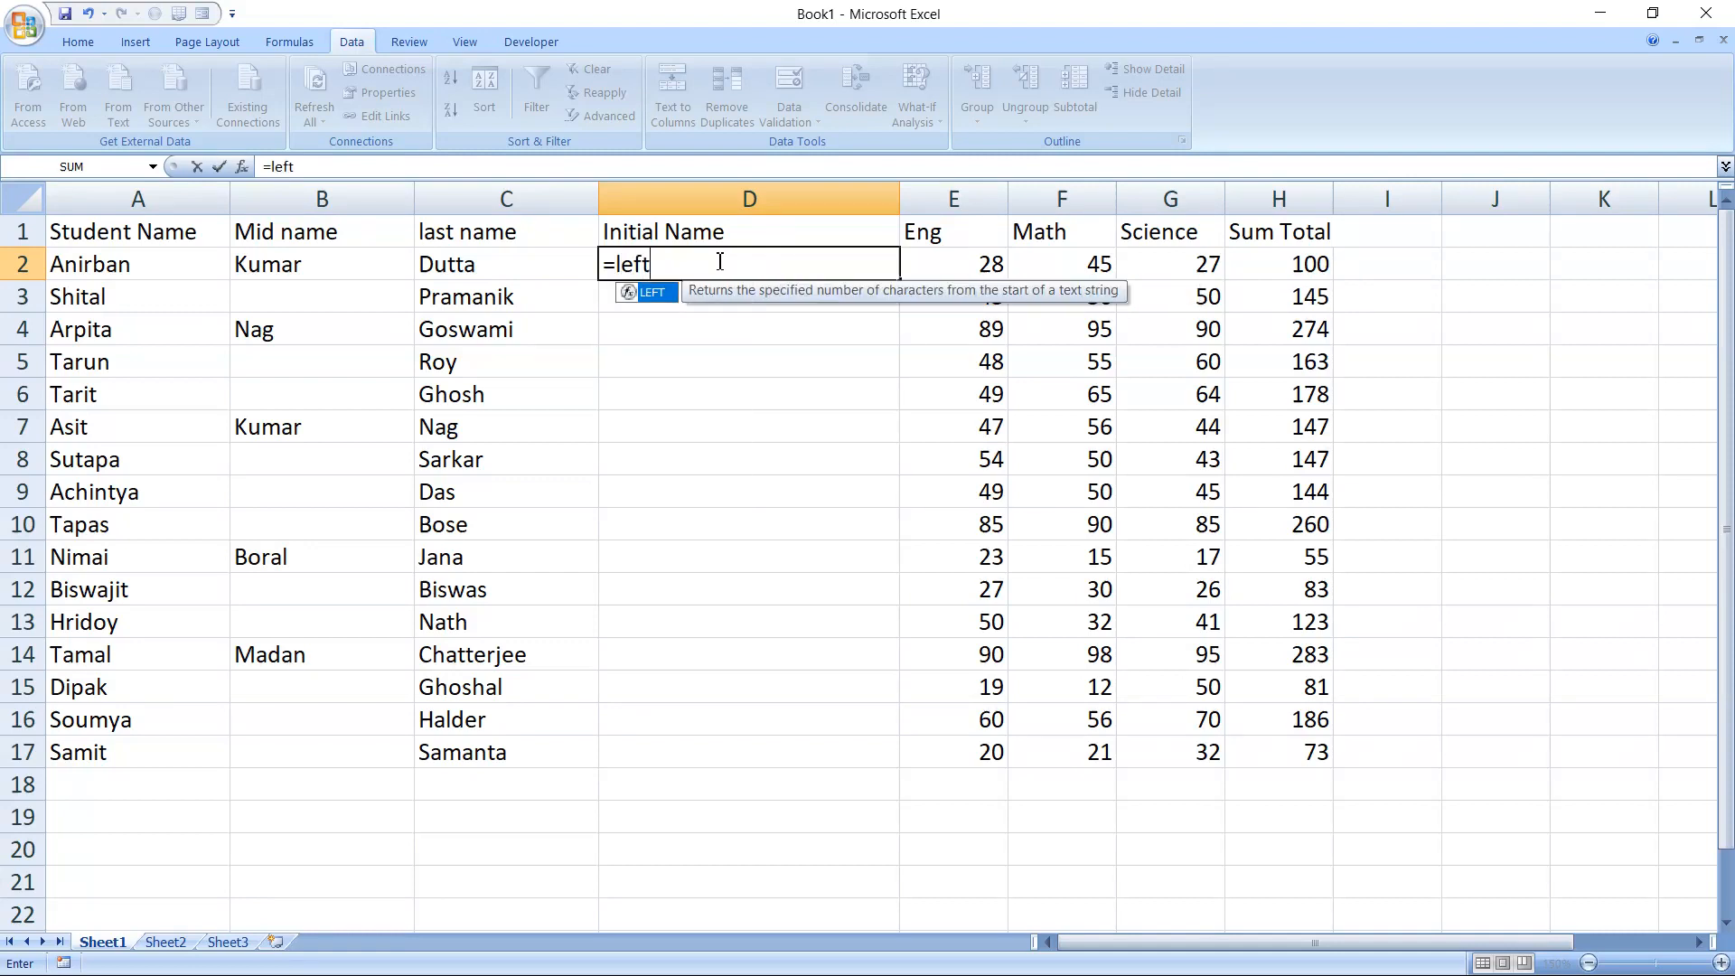
key(Tab)
click(164, 272)
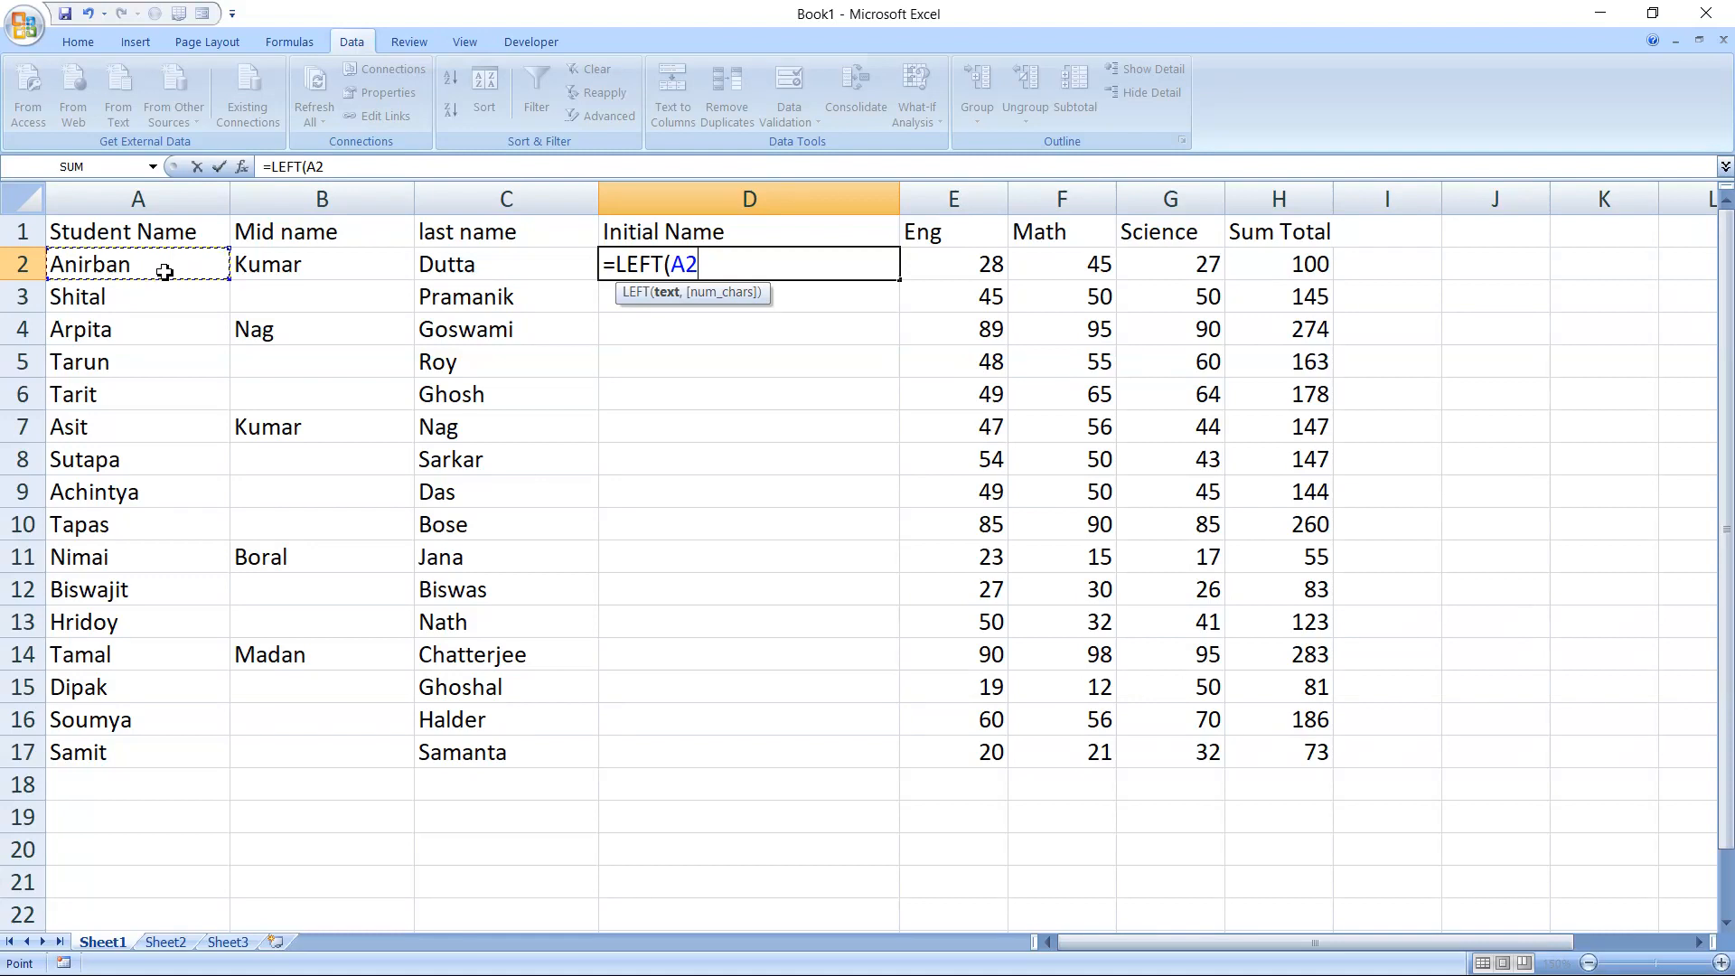
text(,1)
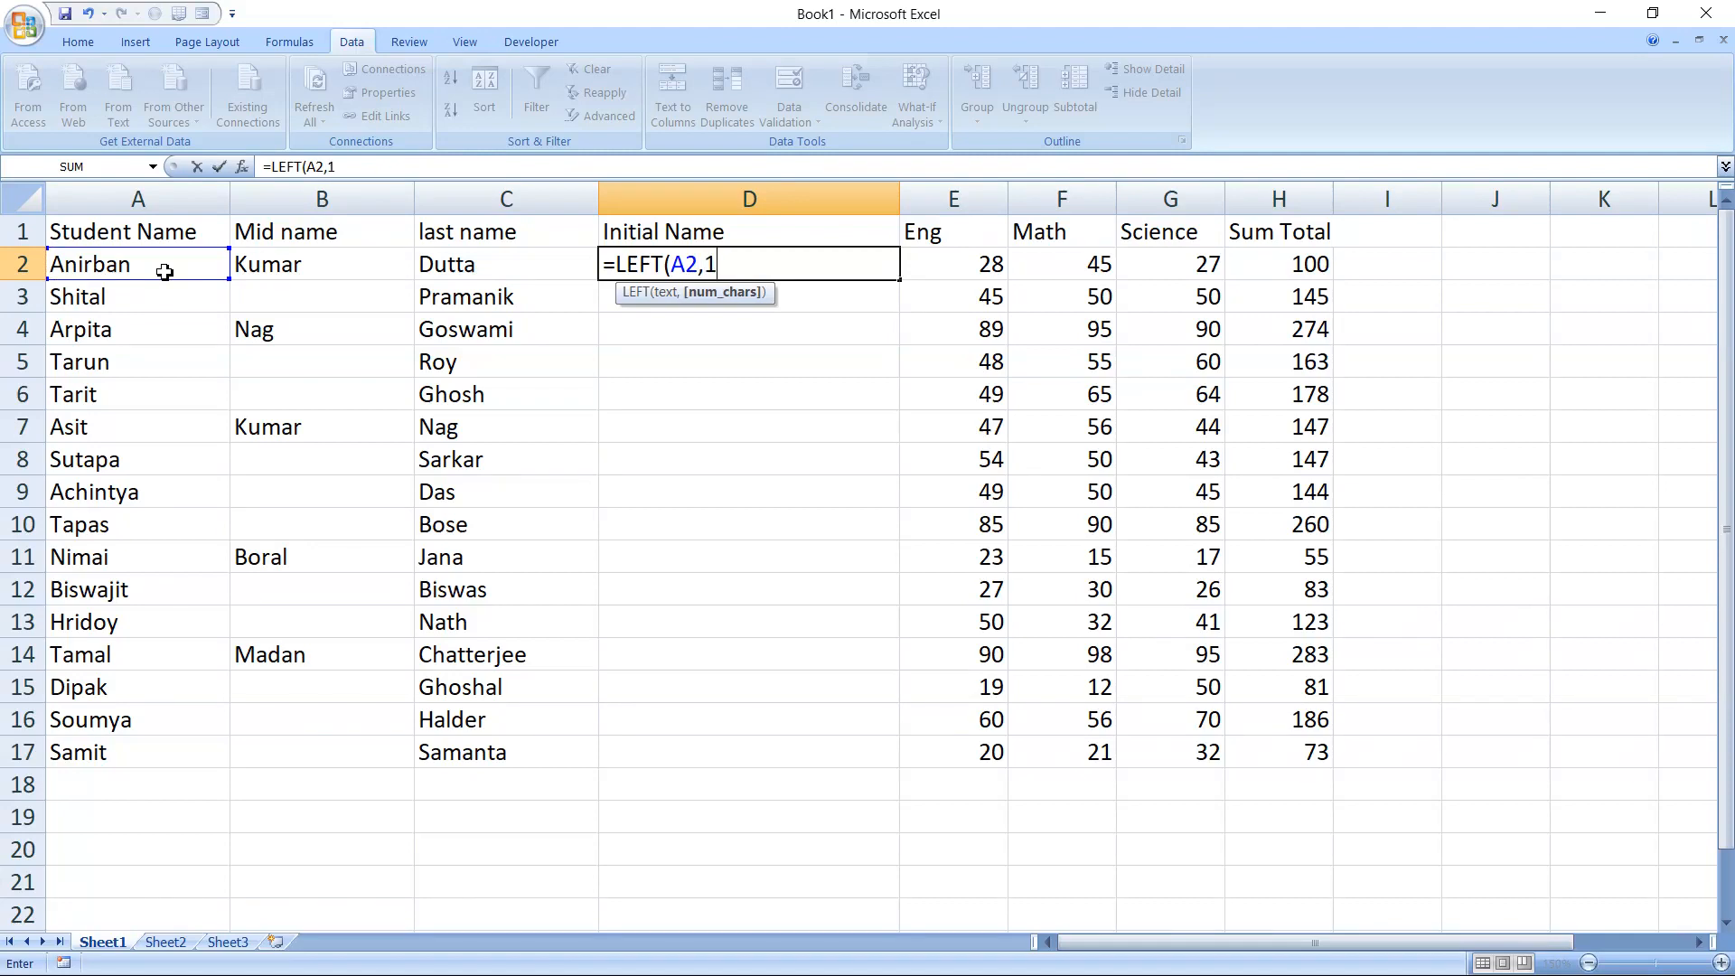
text()&)
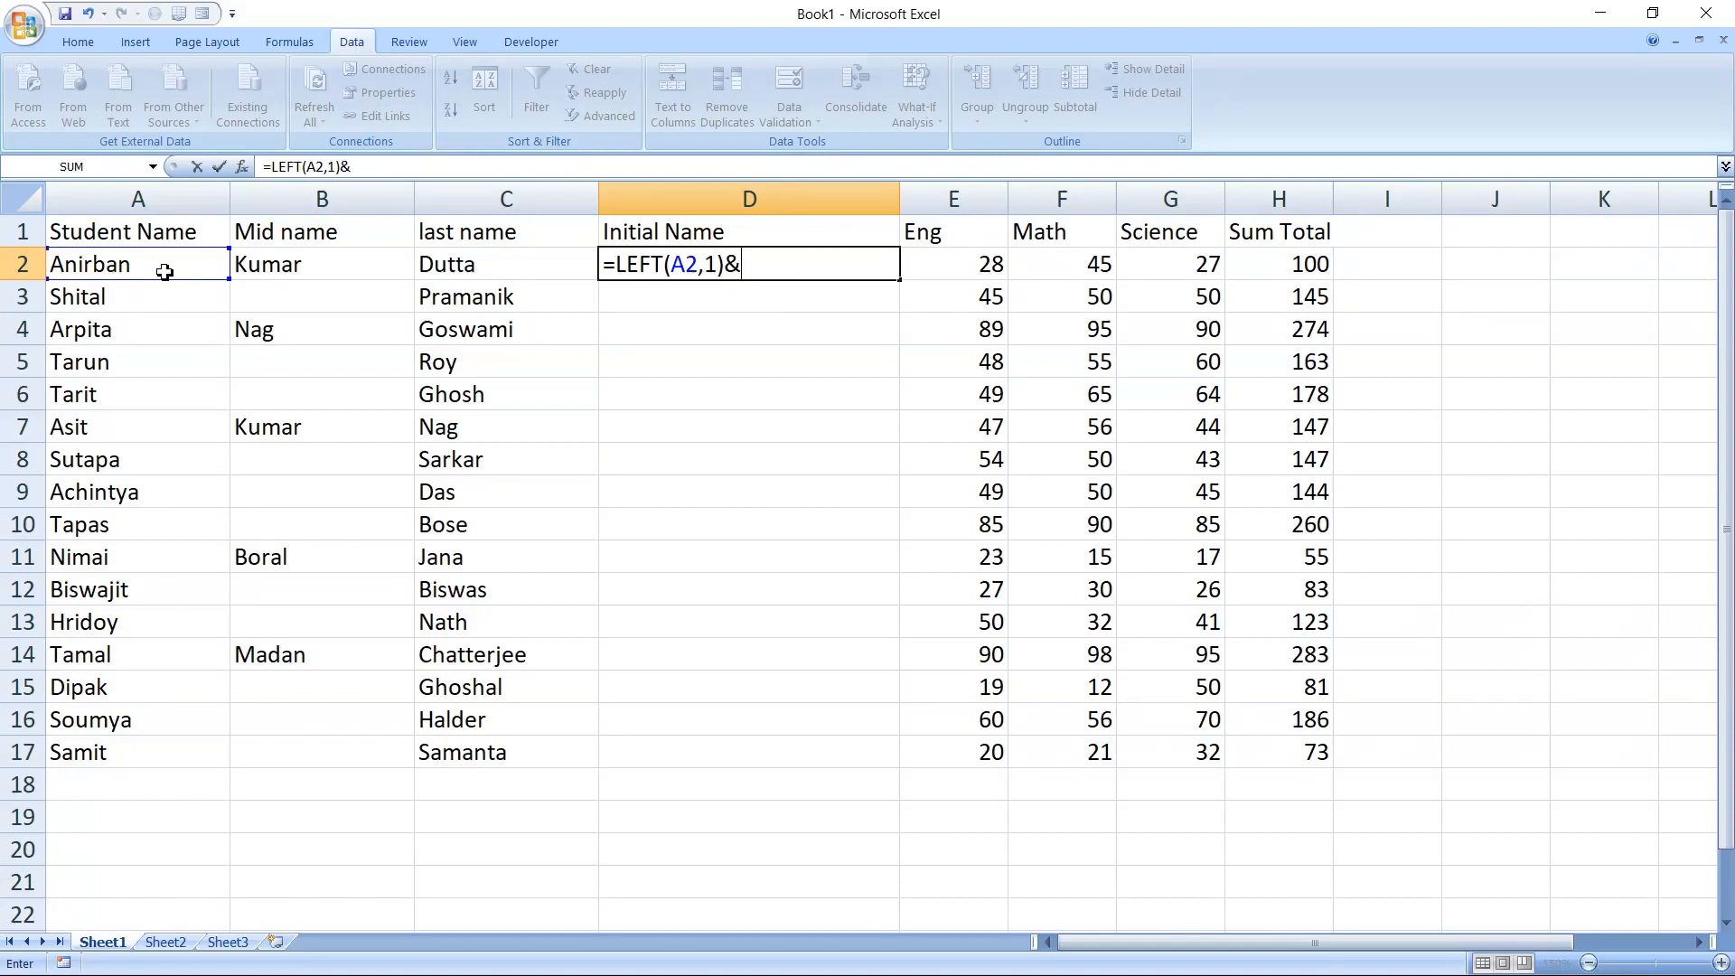
text("."&)
Add an IF test to the D2 formula that returns empty text for a missing middle name, as IF(B2="","",
text(if)
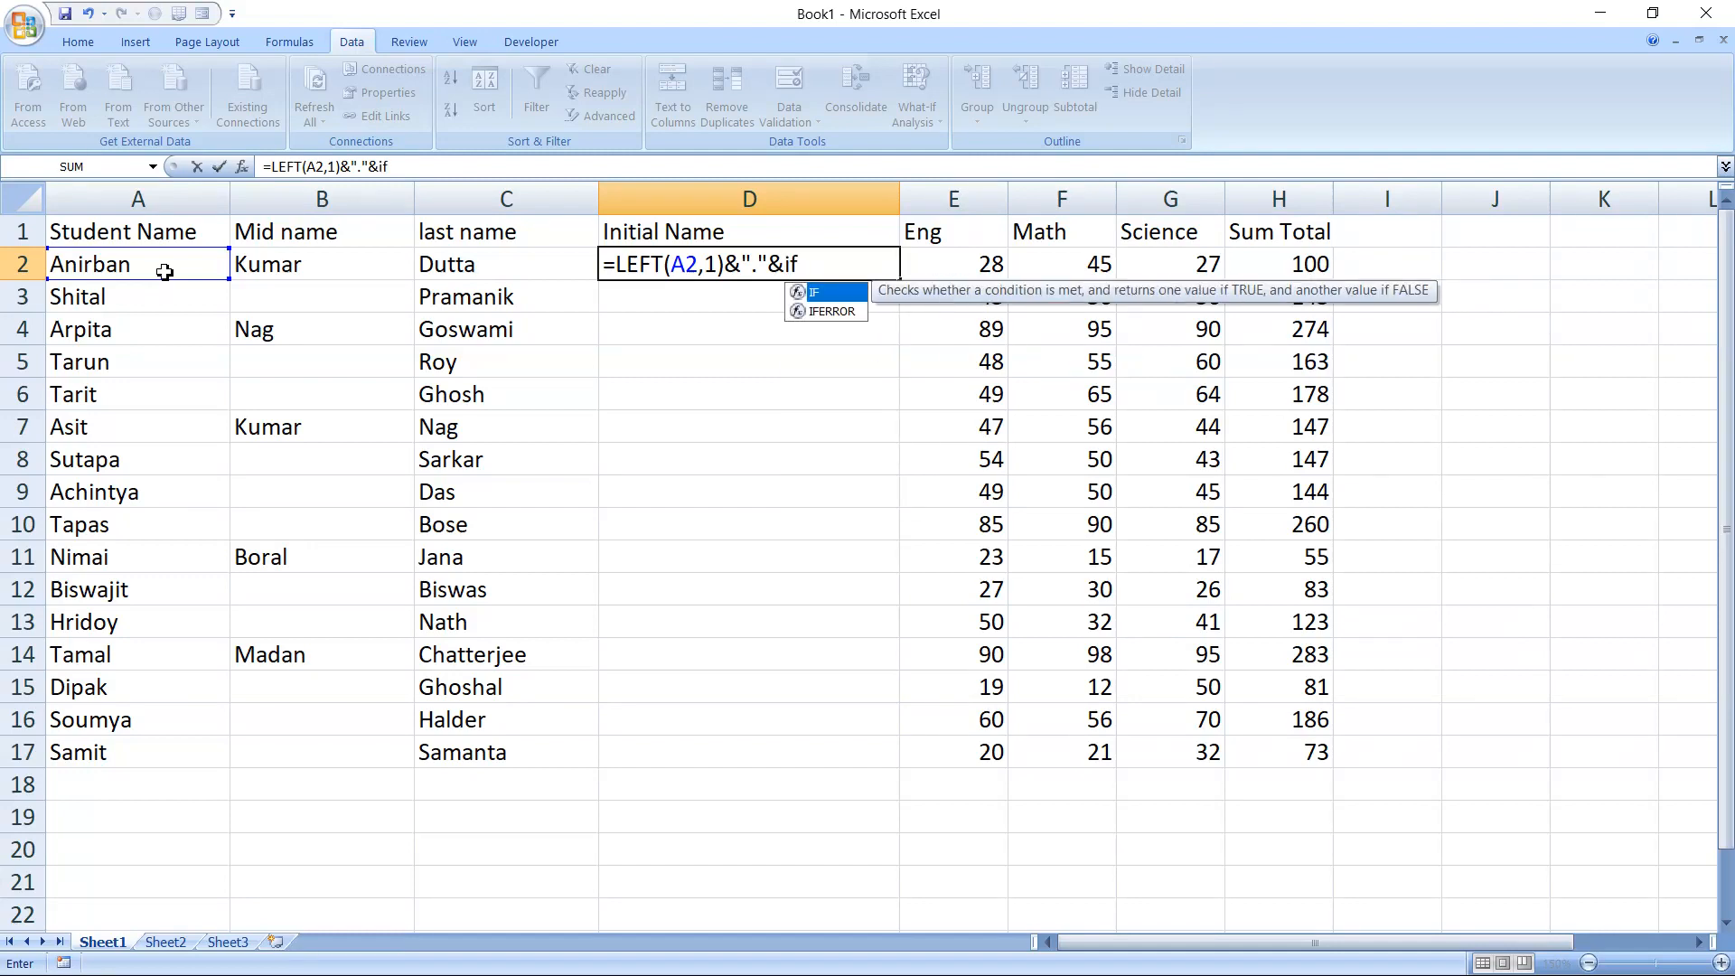
key(Tab)
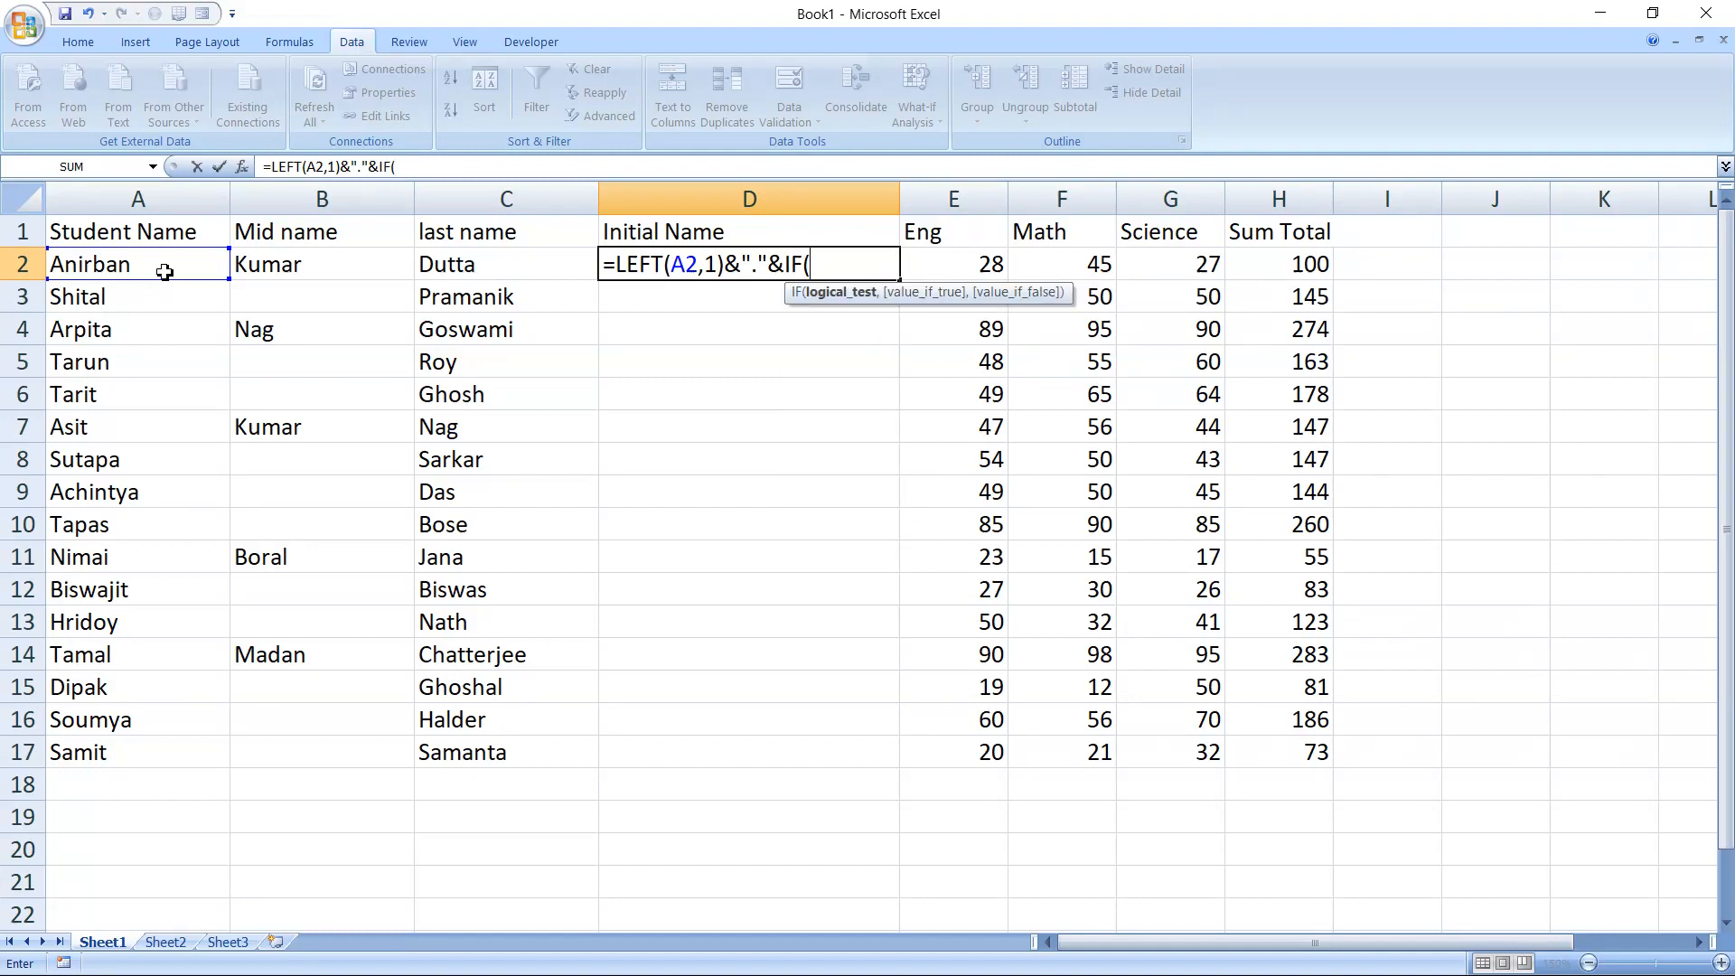
click(297, 274)
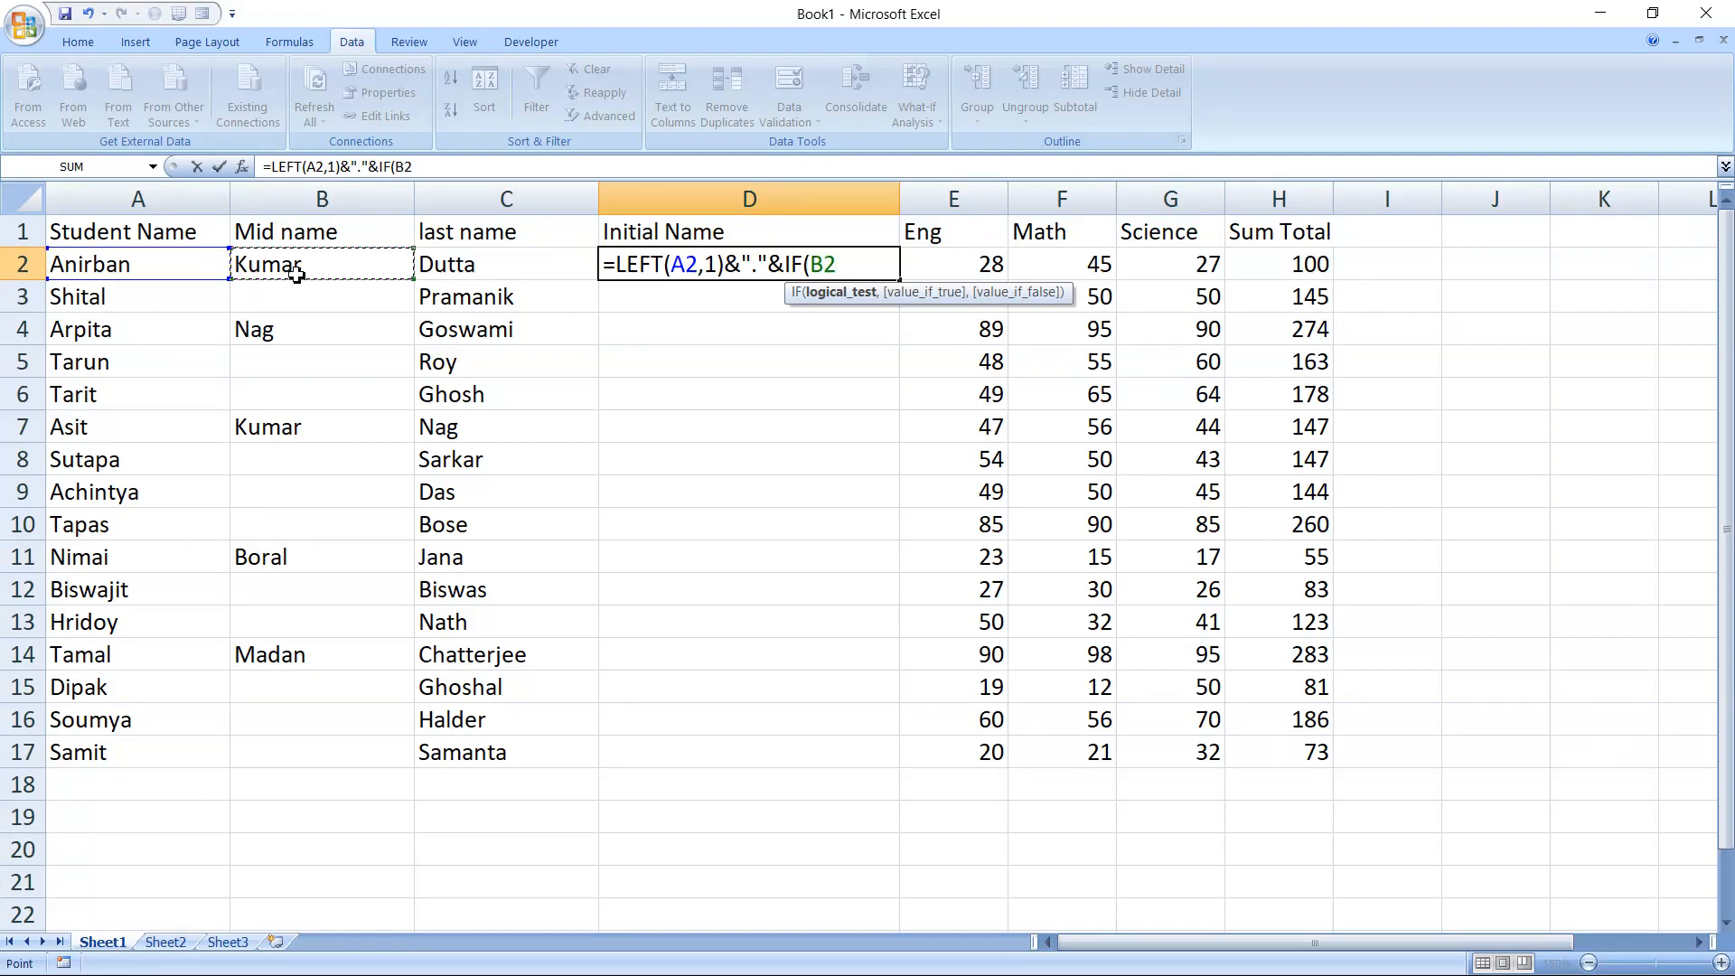
text(="","")
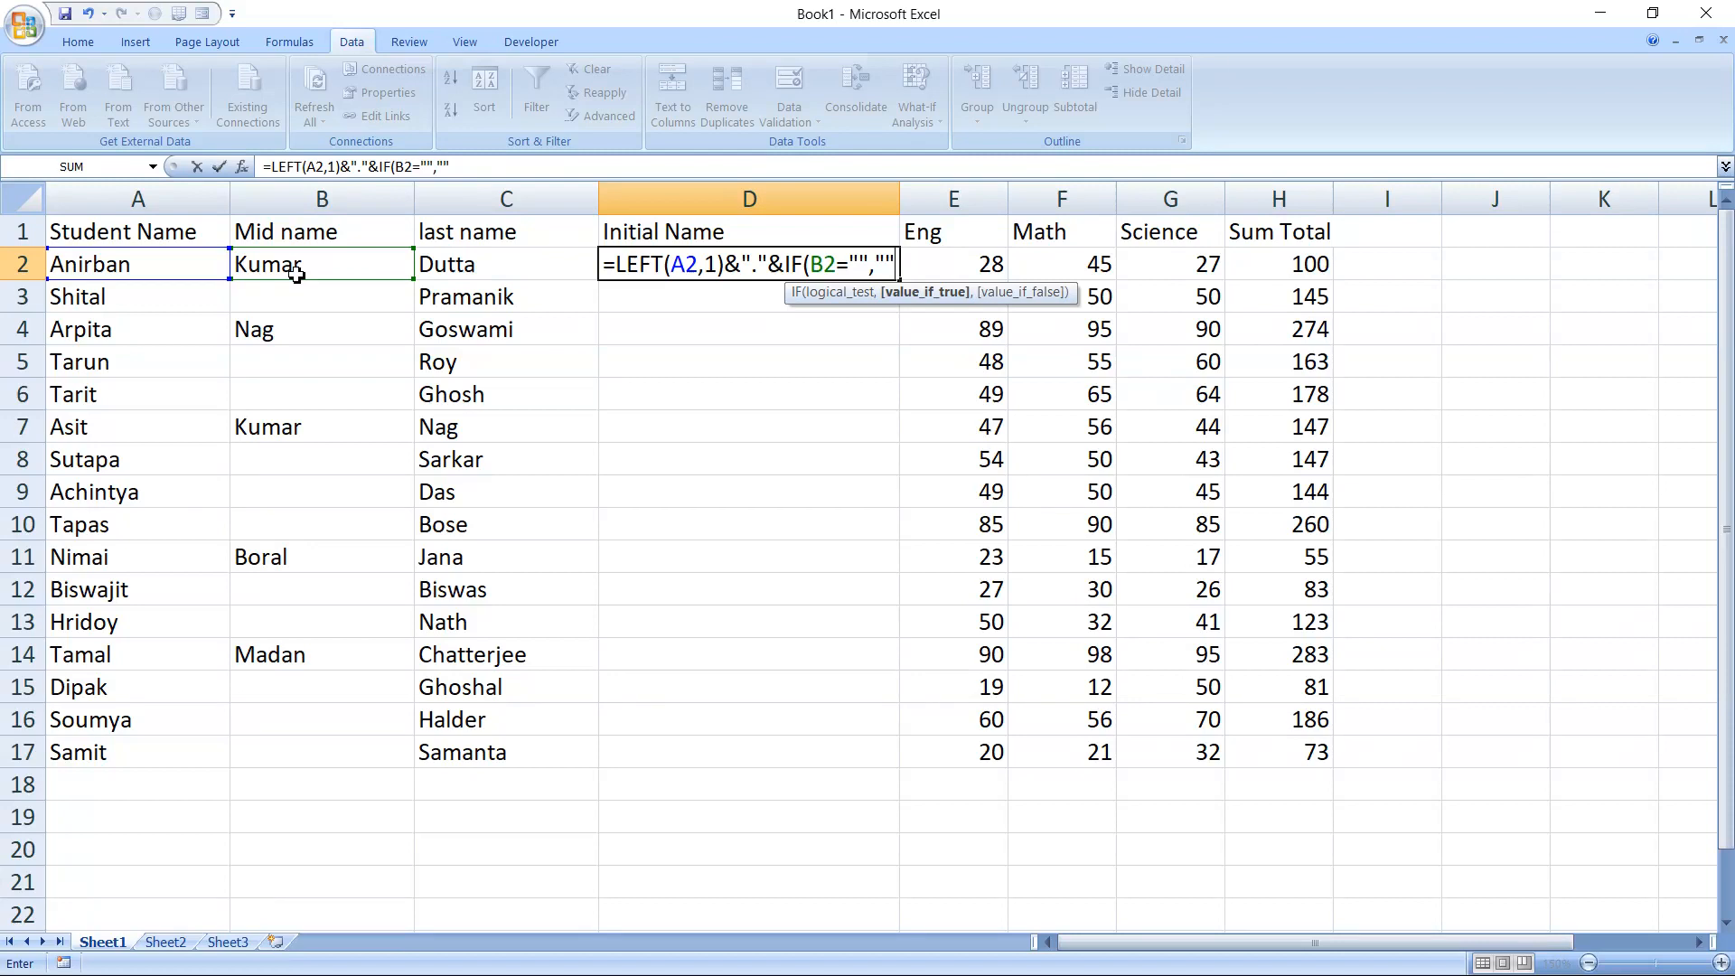
text(,)
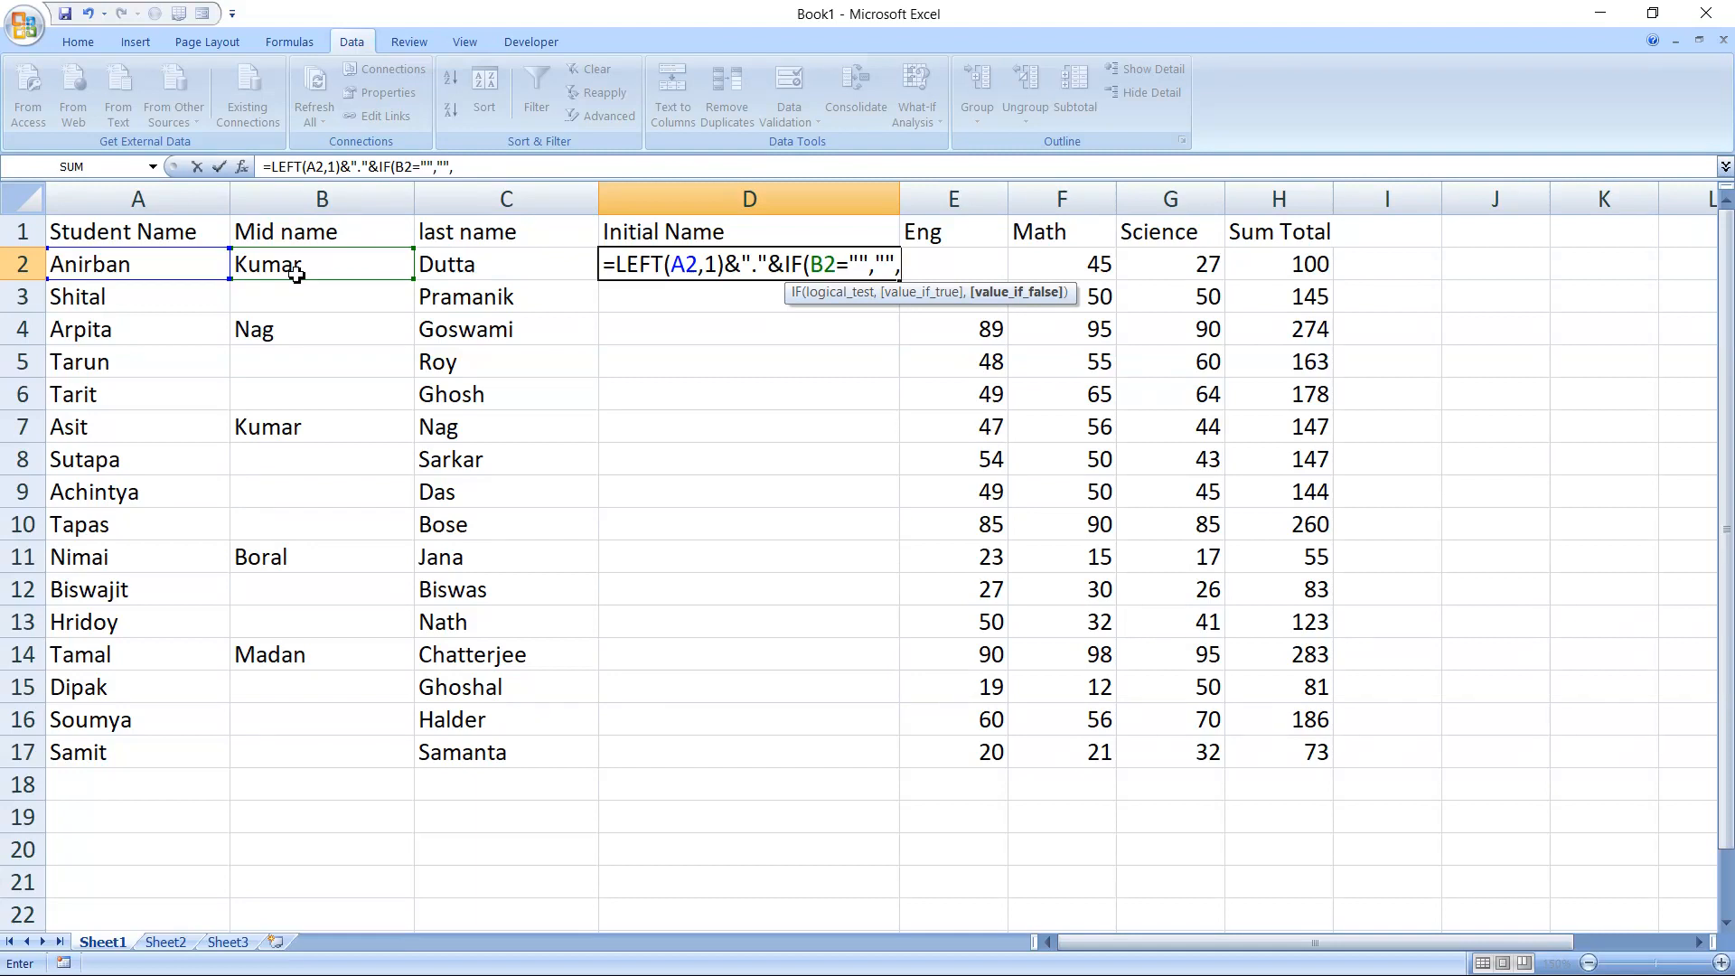
text(left)
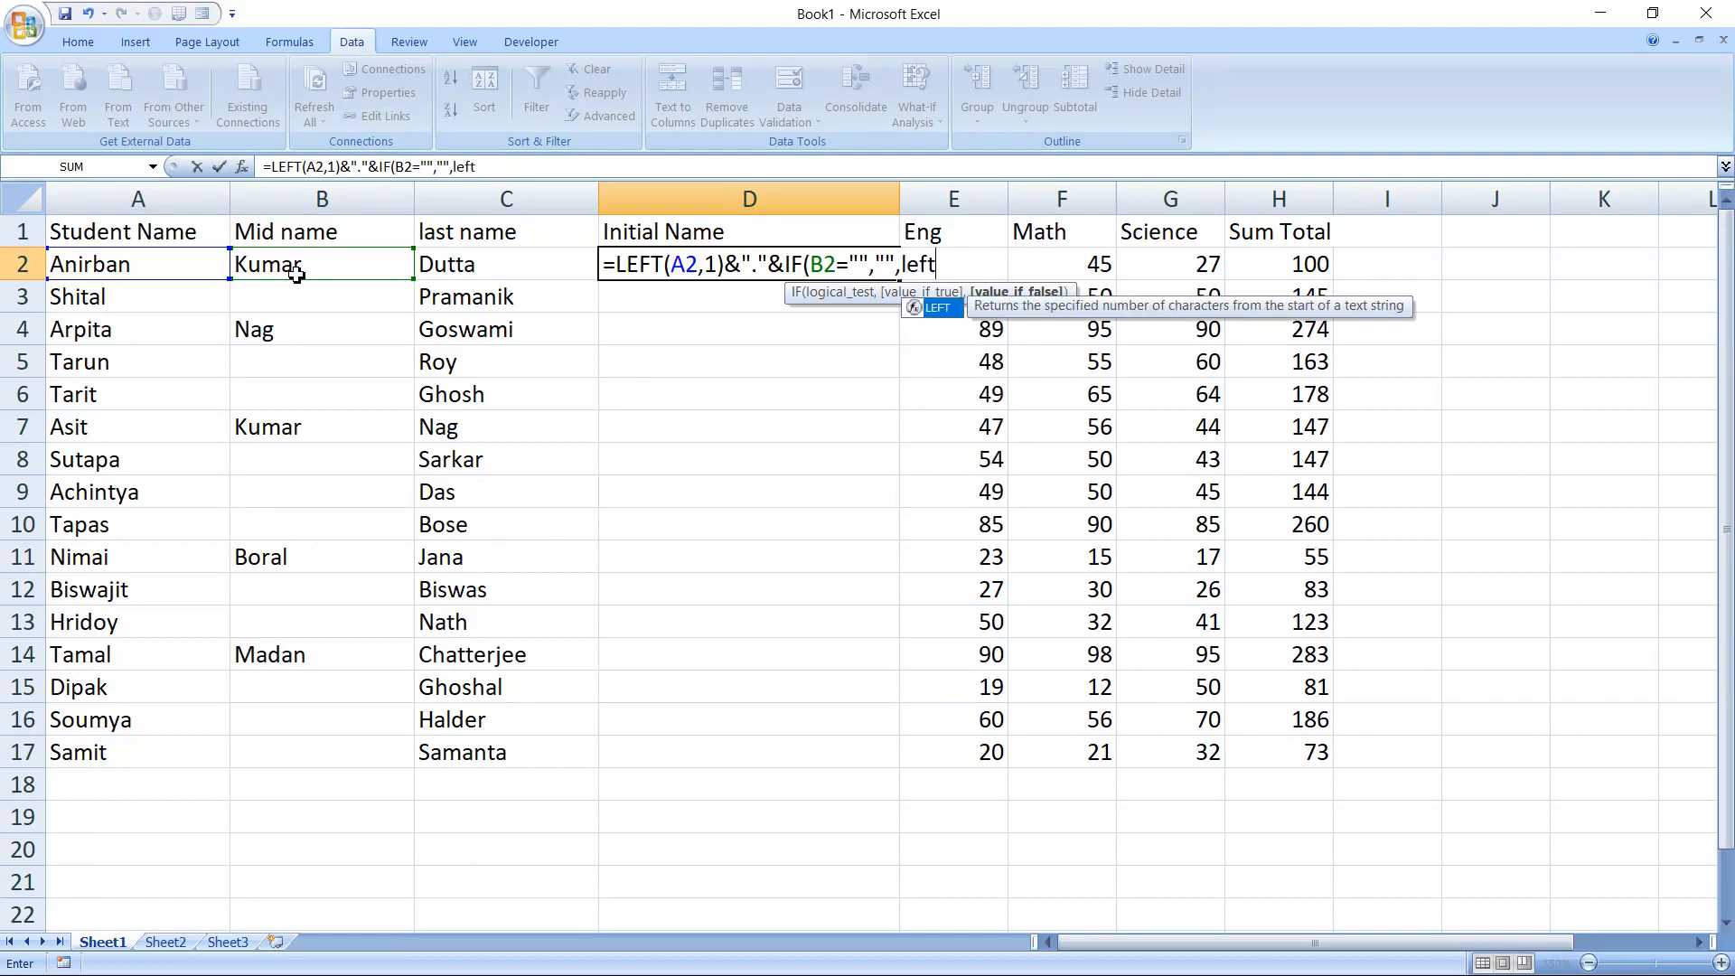
Set the IF's false result in D2 to the middle name's initial, as LEFT(B2,1), and close the IF function
key(Tab)
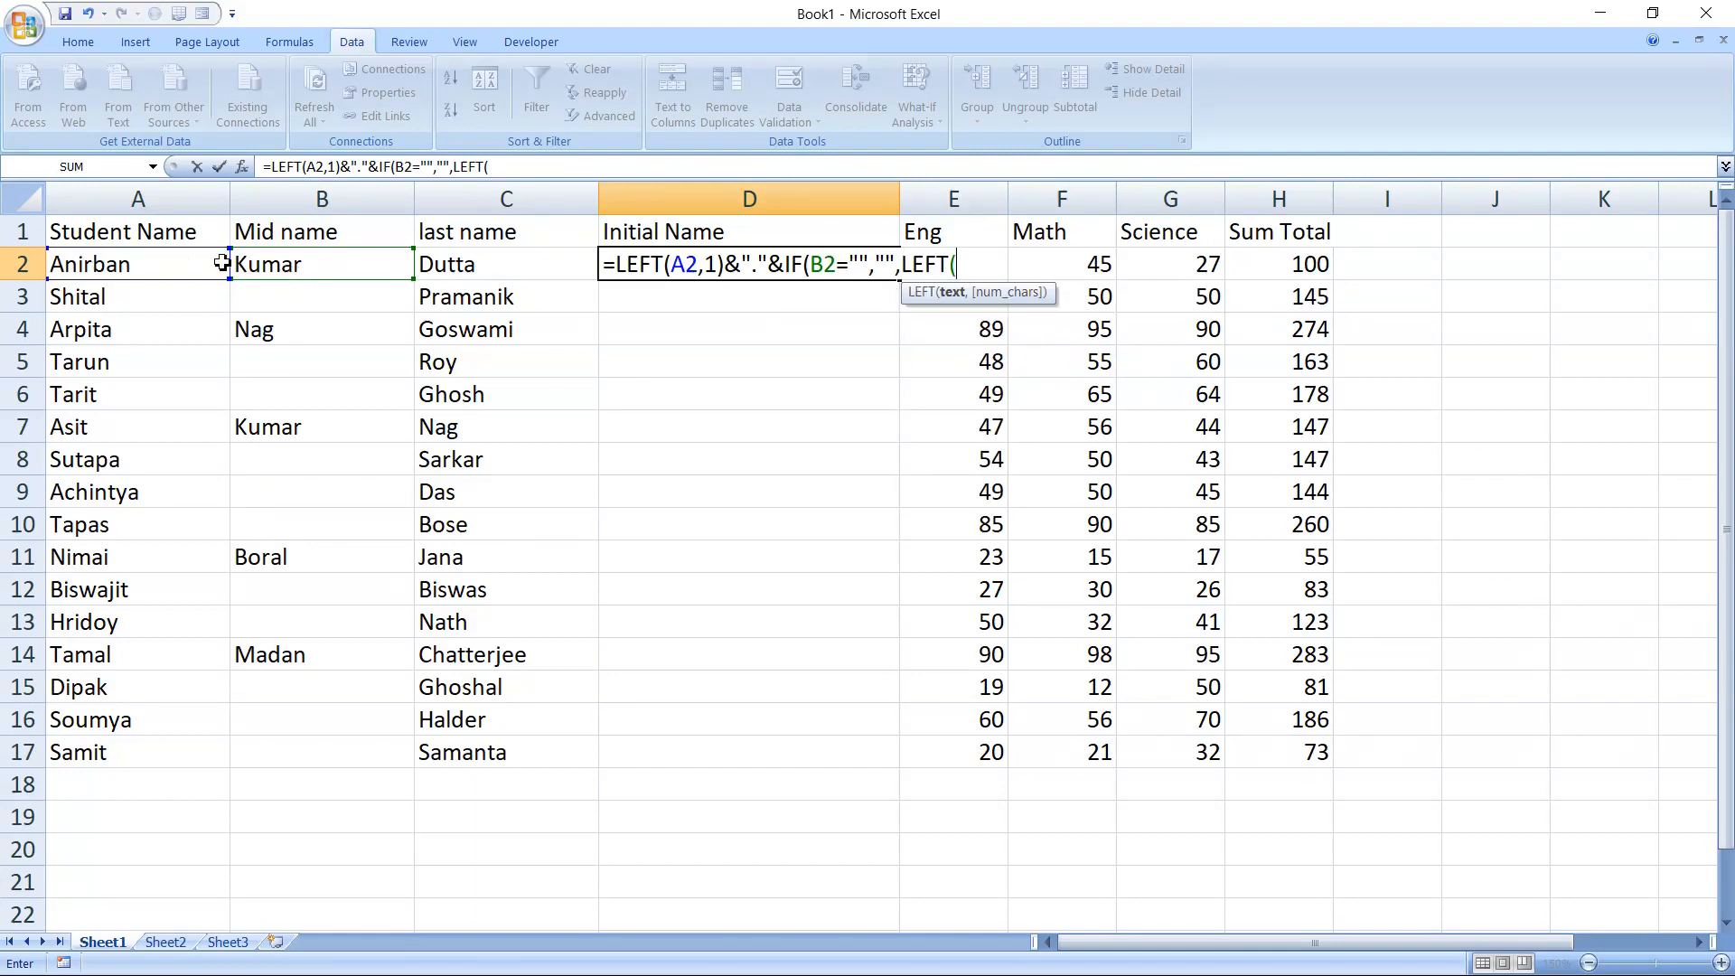
click(274, 271)
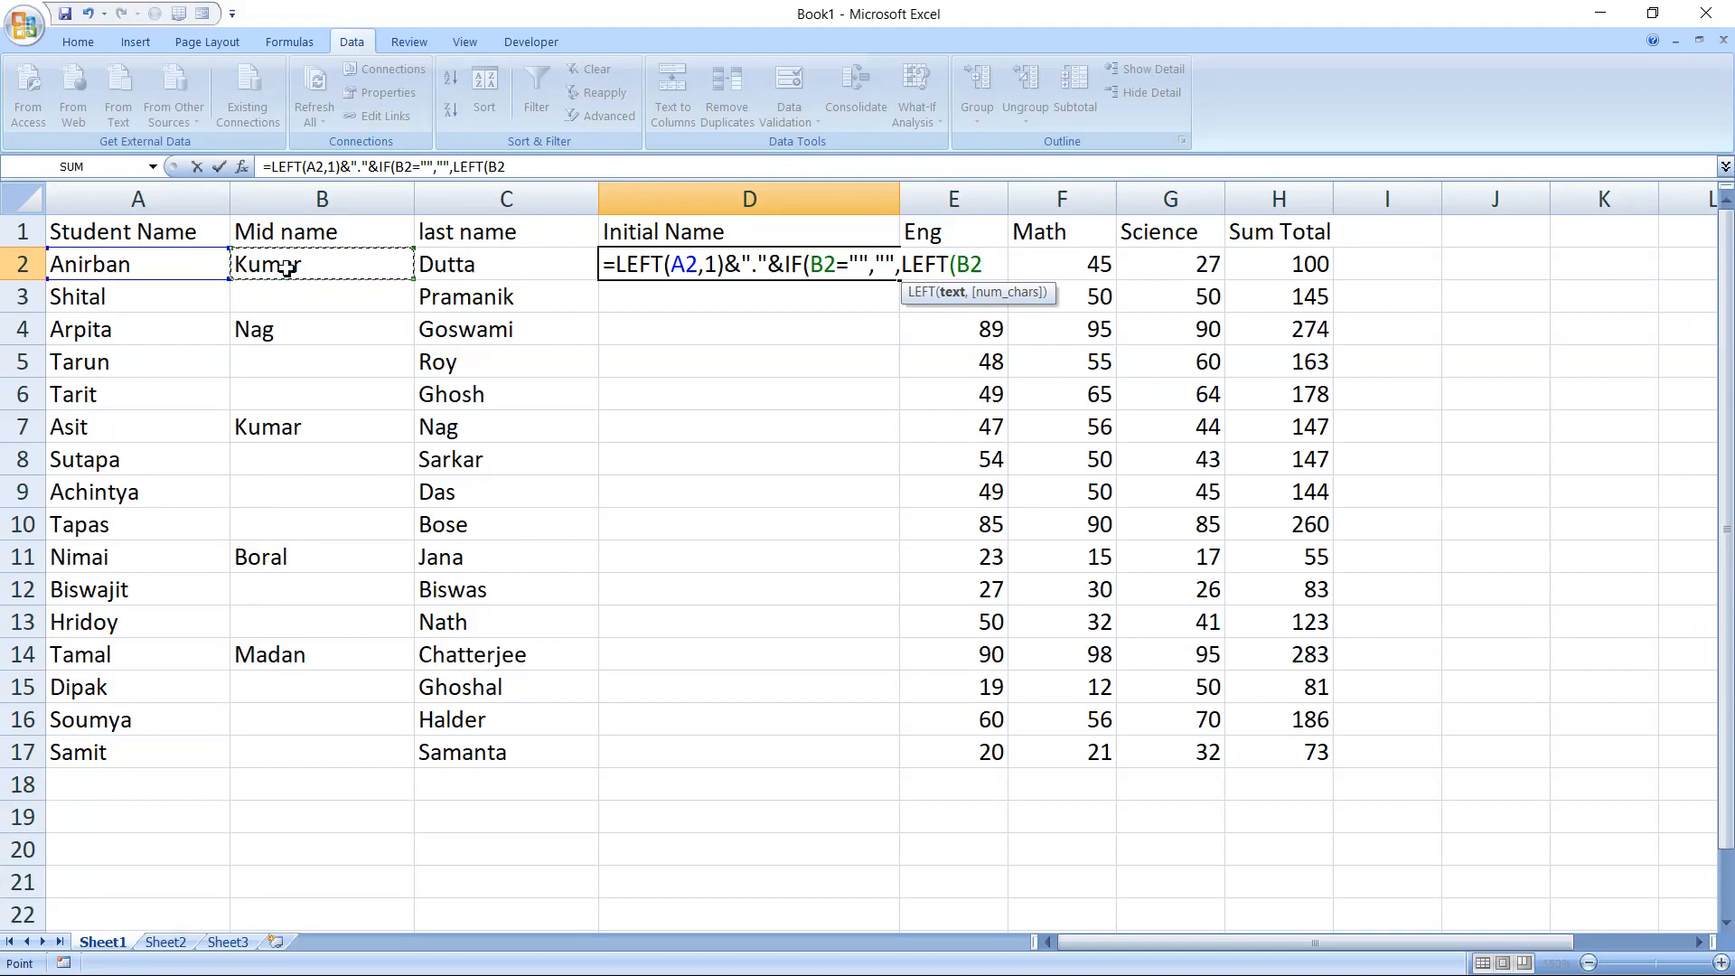
text(,1)
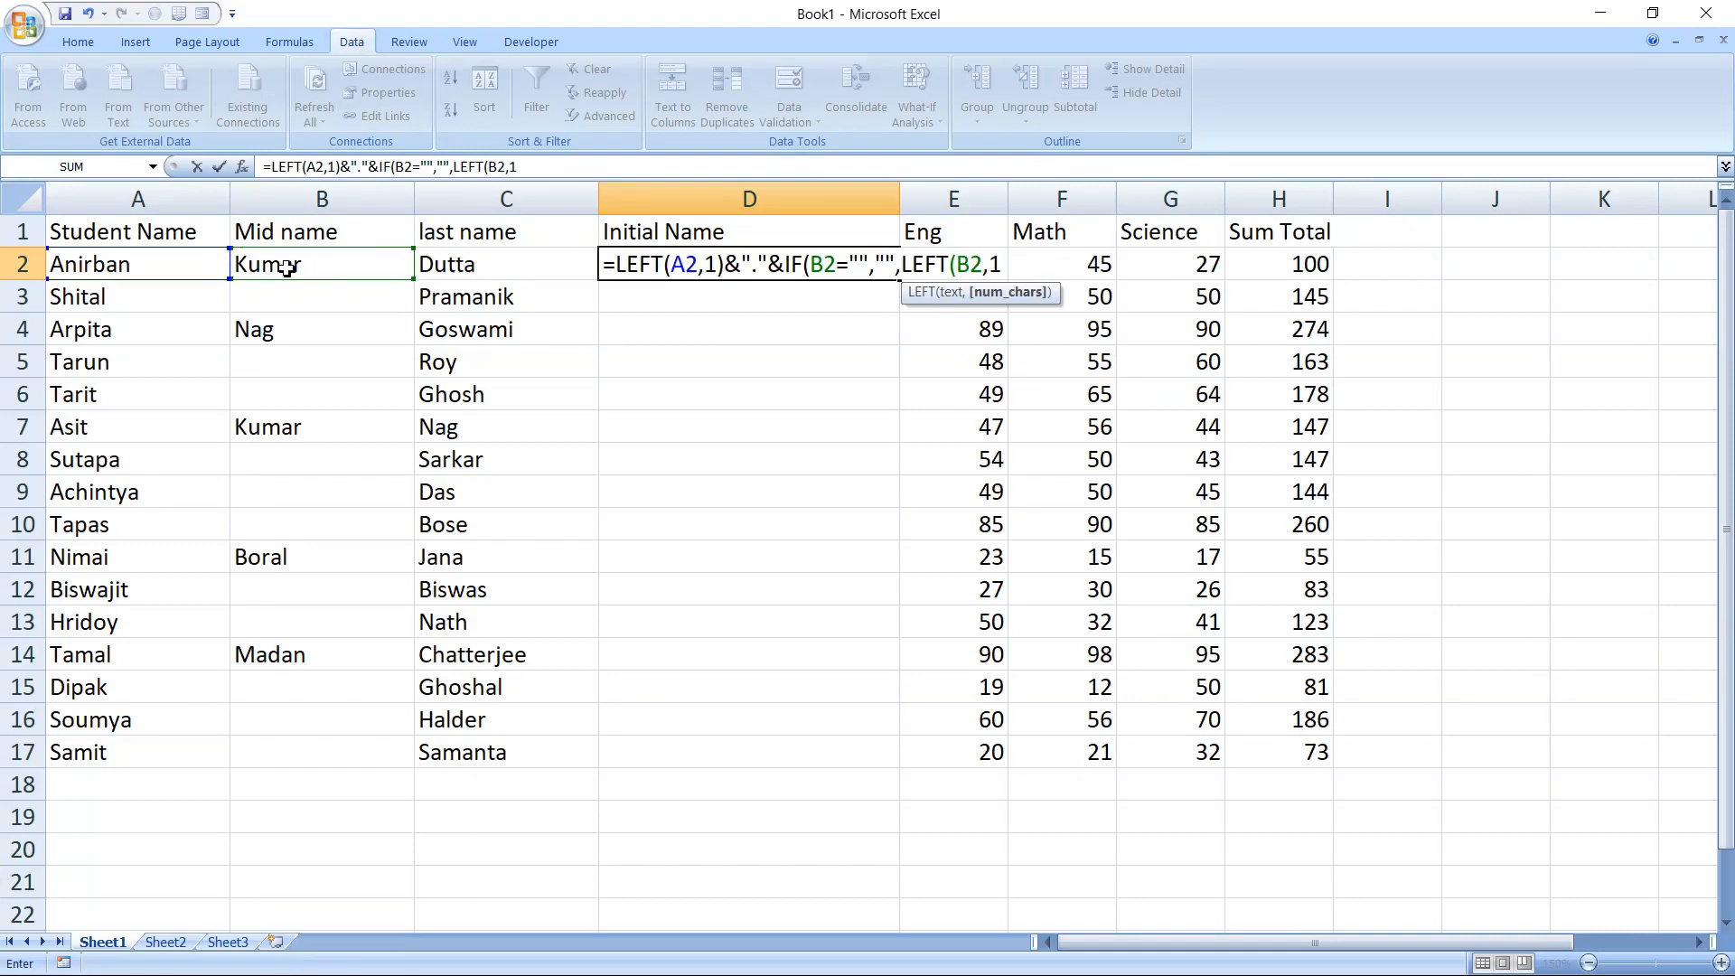
text()))
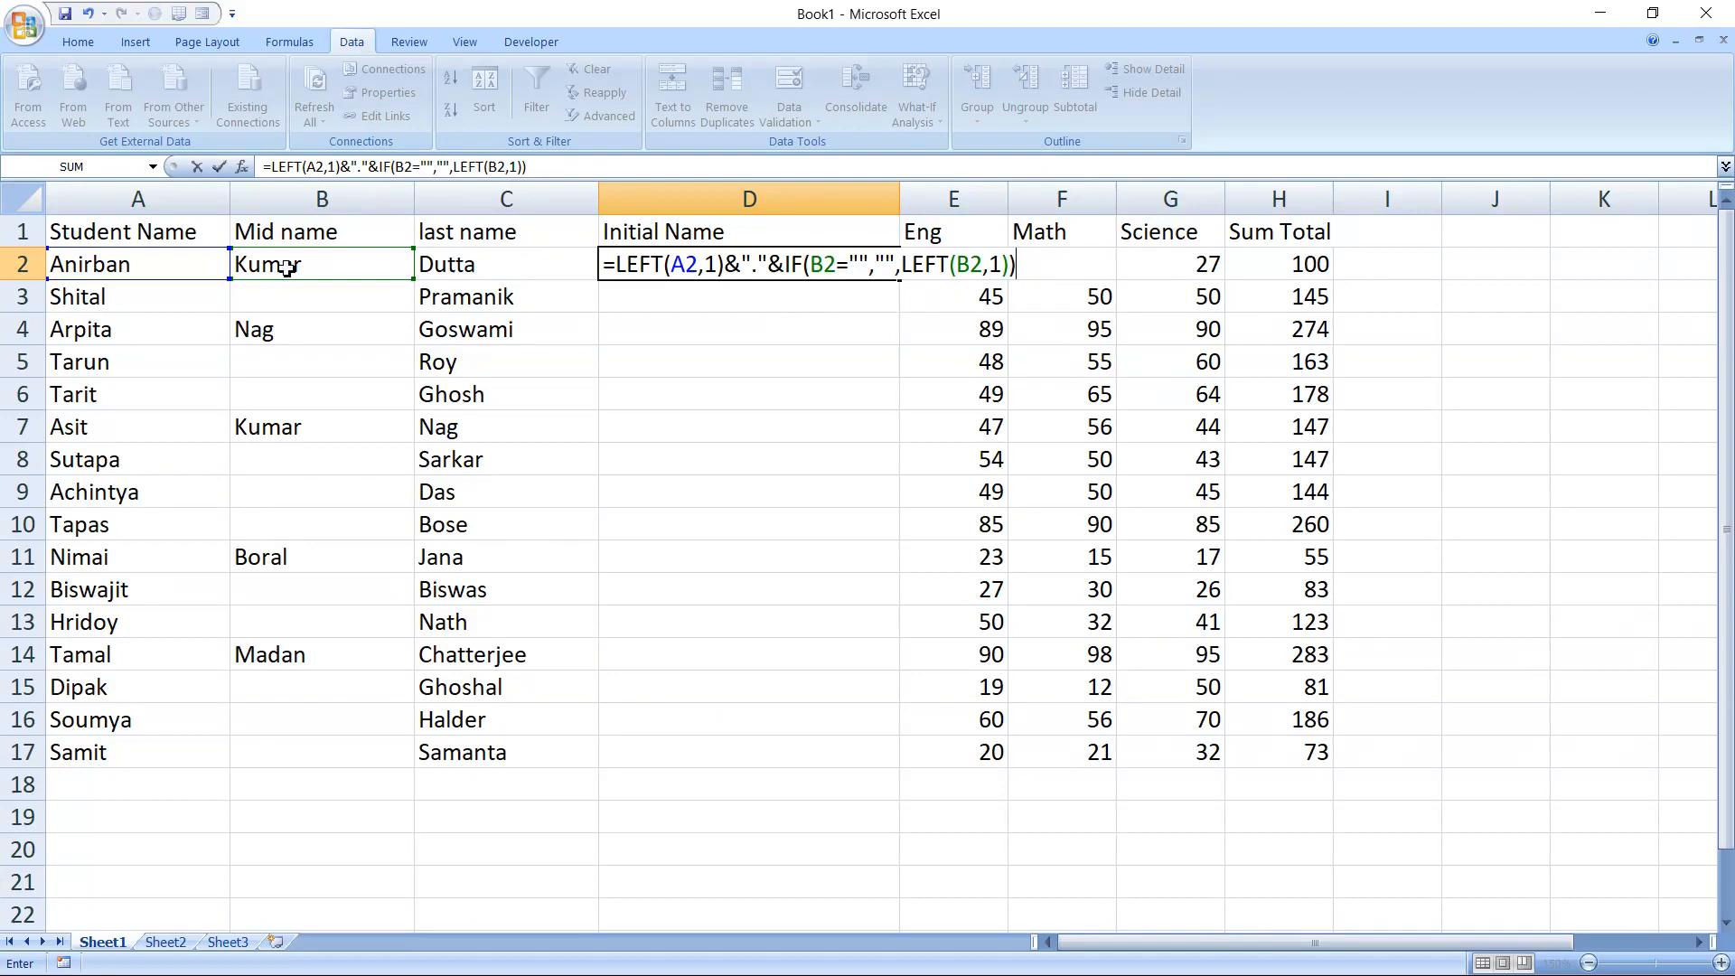
text(&"."&)
Complete the D2 formula with a period and the last name, as &"."&C2, and fill it down to D17
click(489, 268)
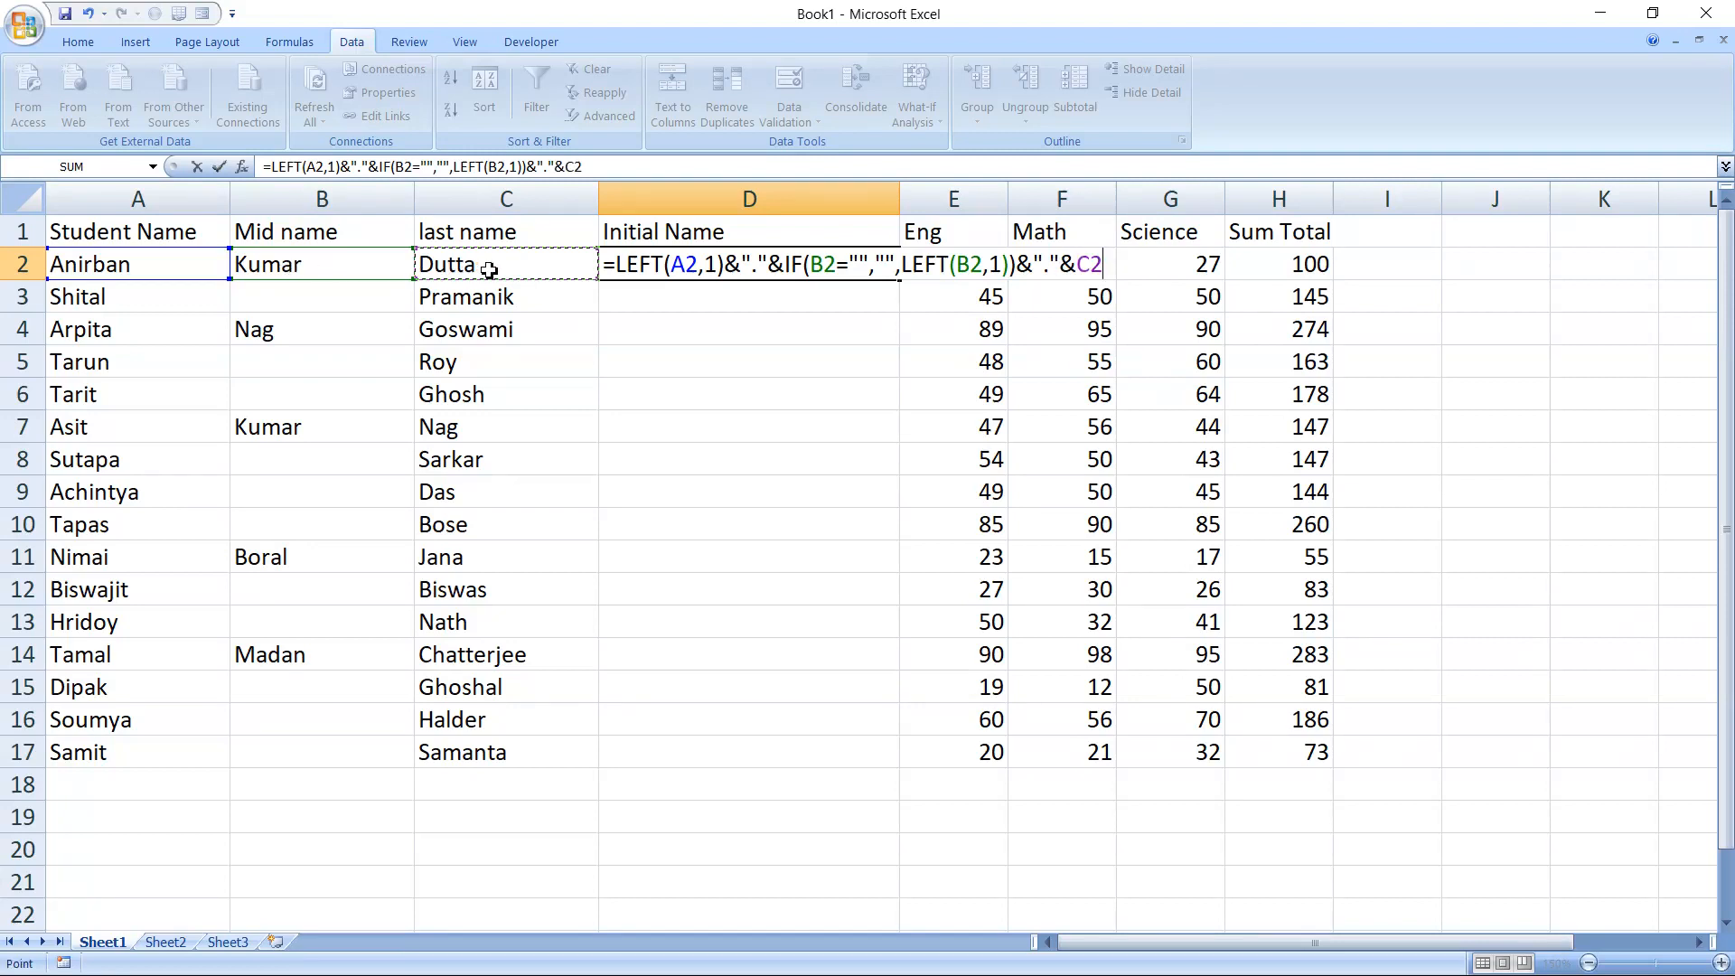
key(Return)
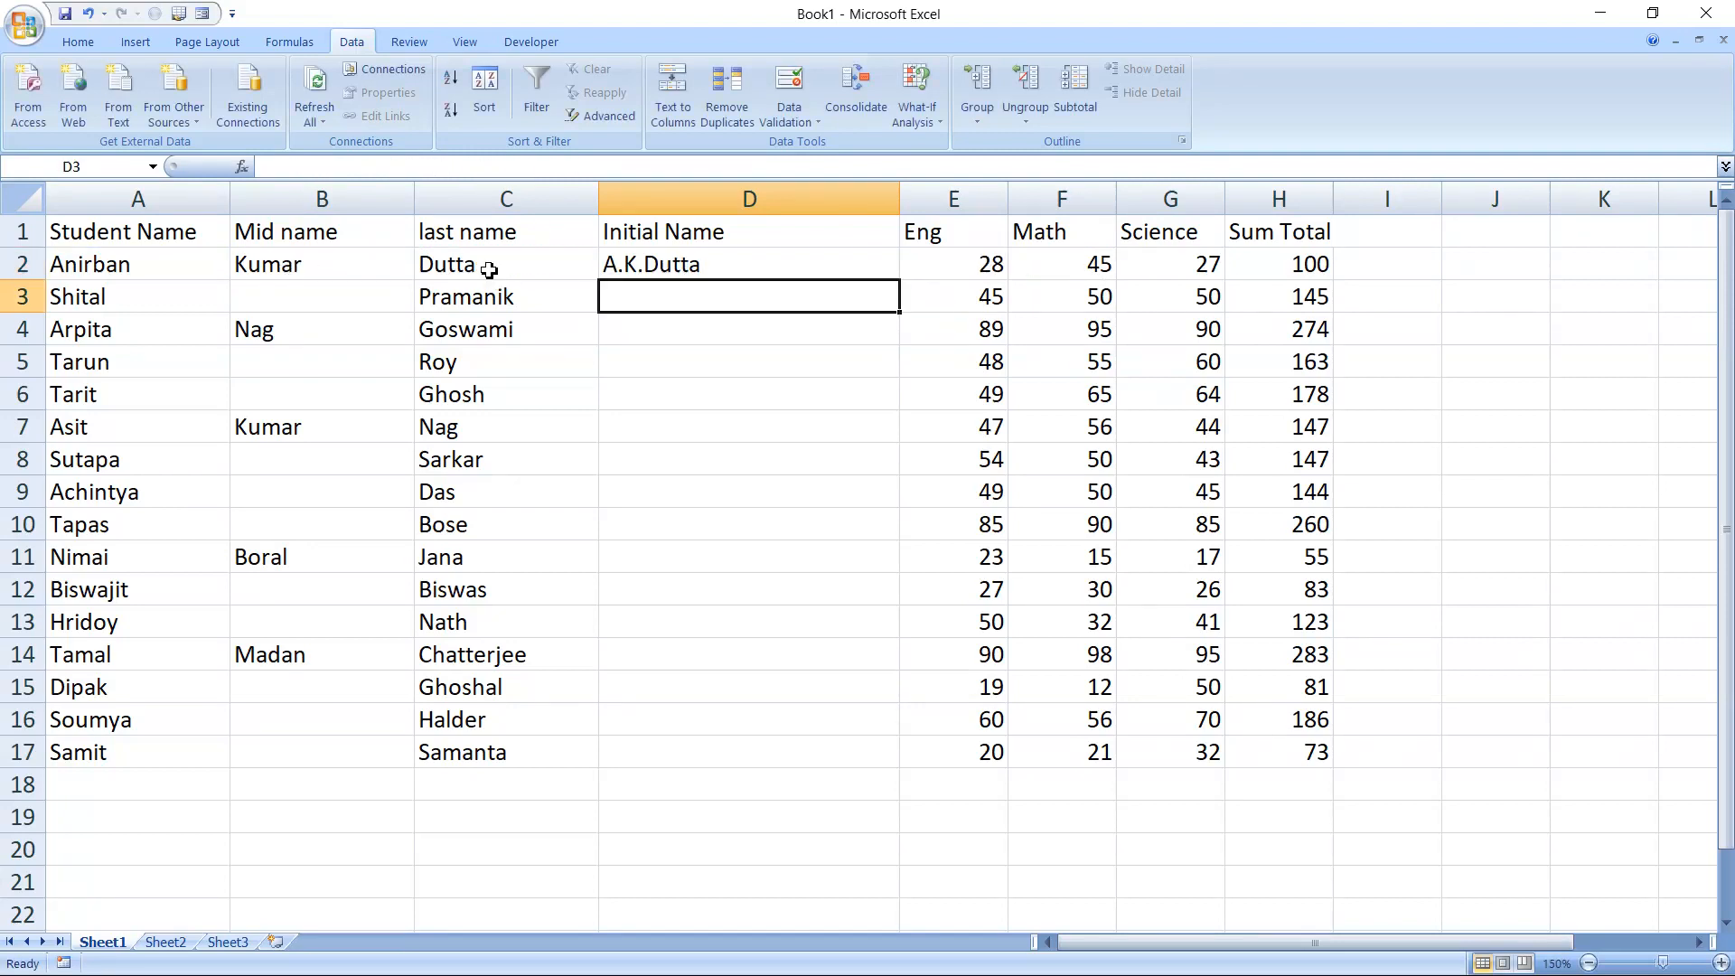
click(658, 267)
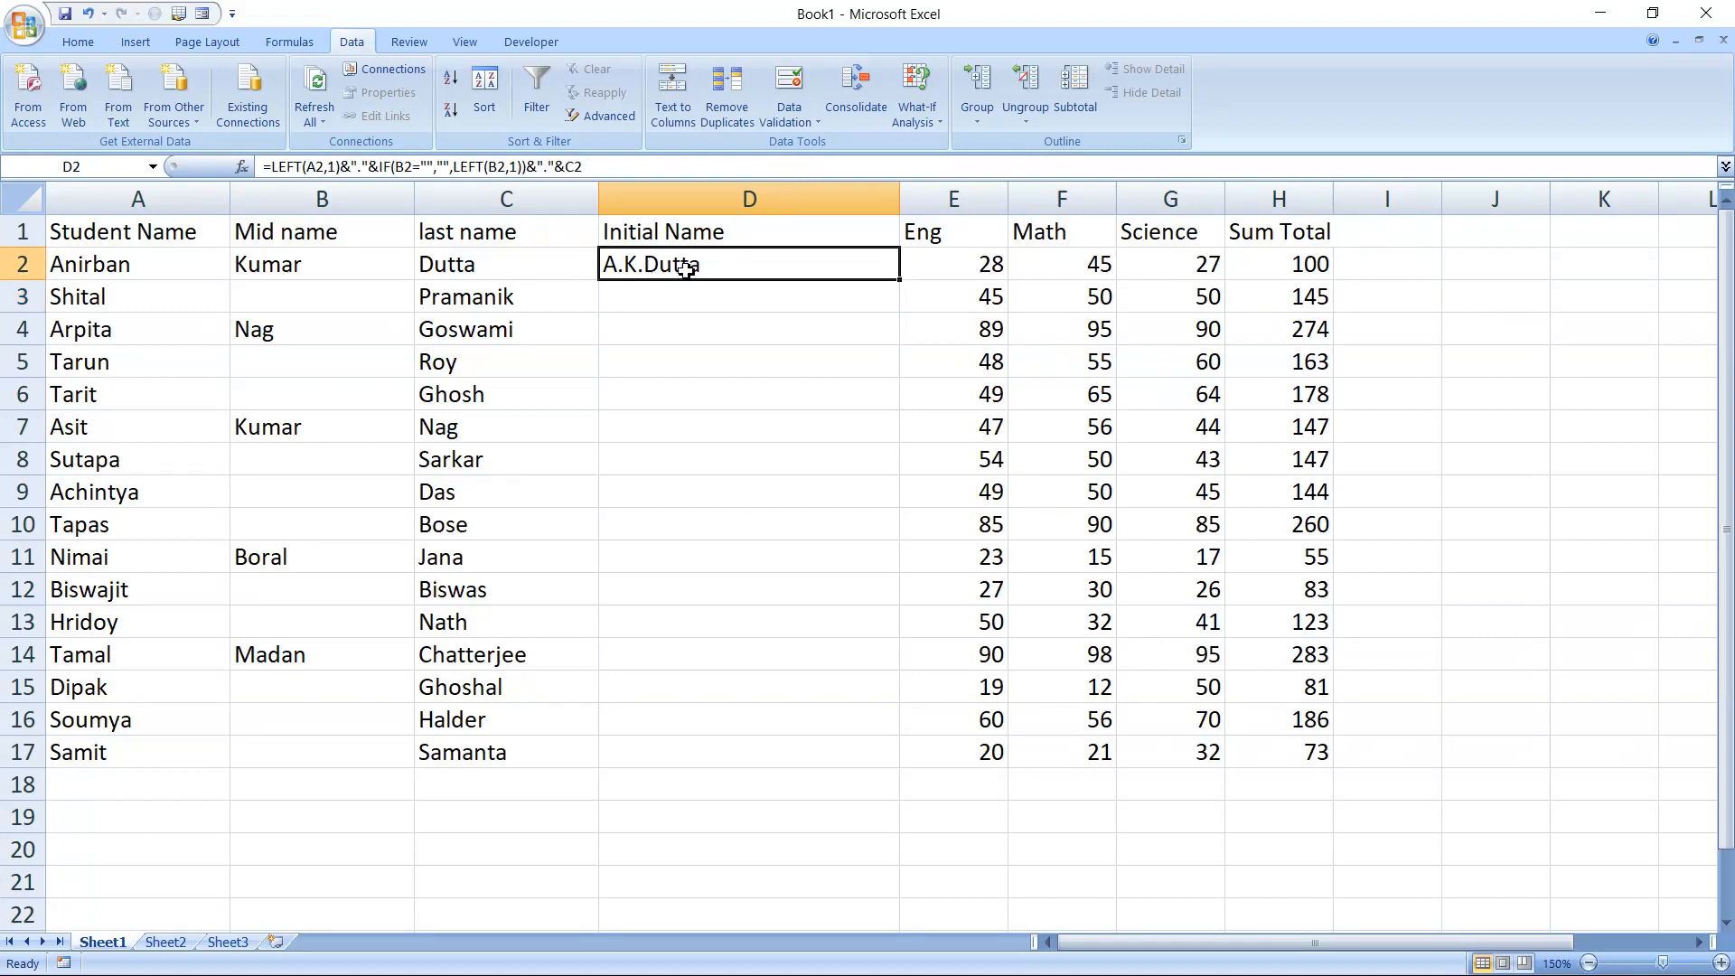
double_click(900, 290)
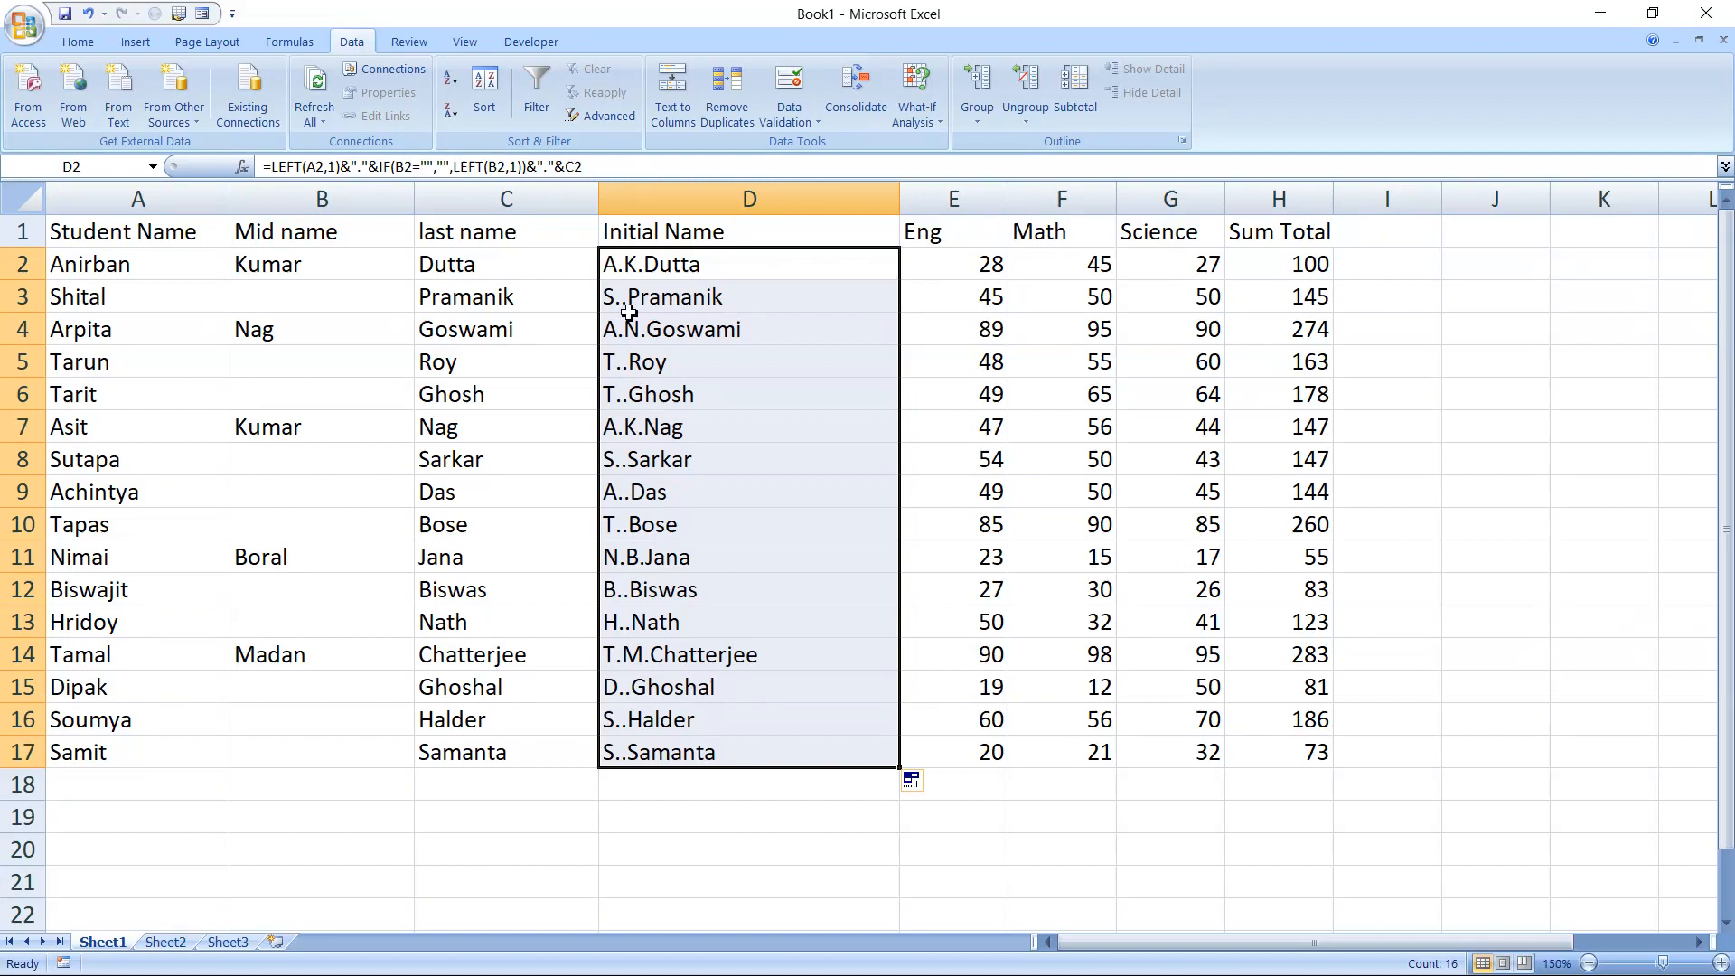
Remove the &"." that follows the IF function in the D2 formula
click(687, 275)
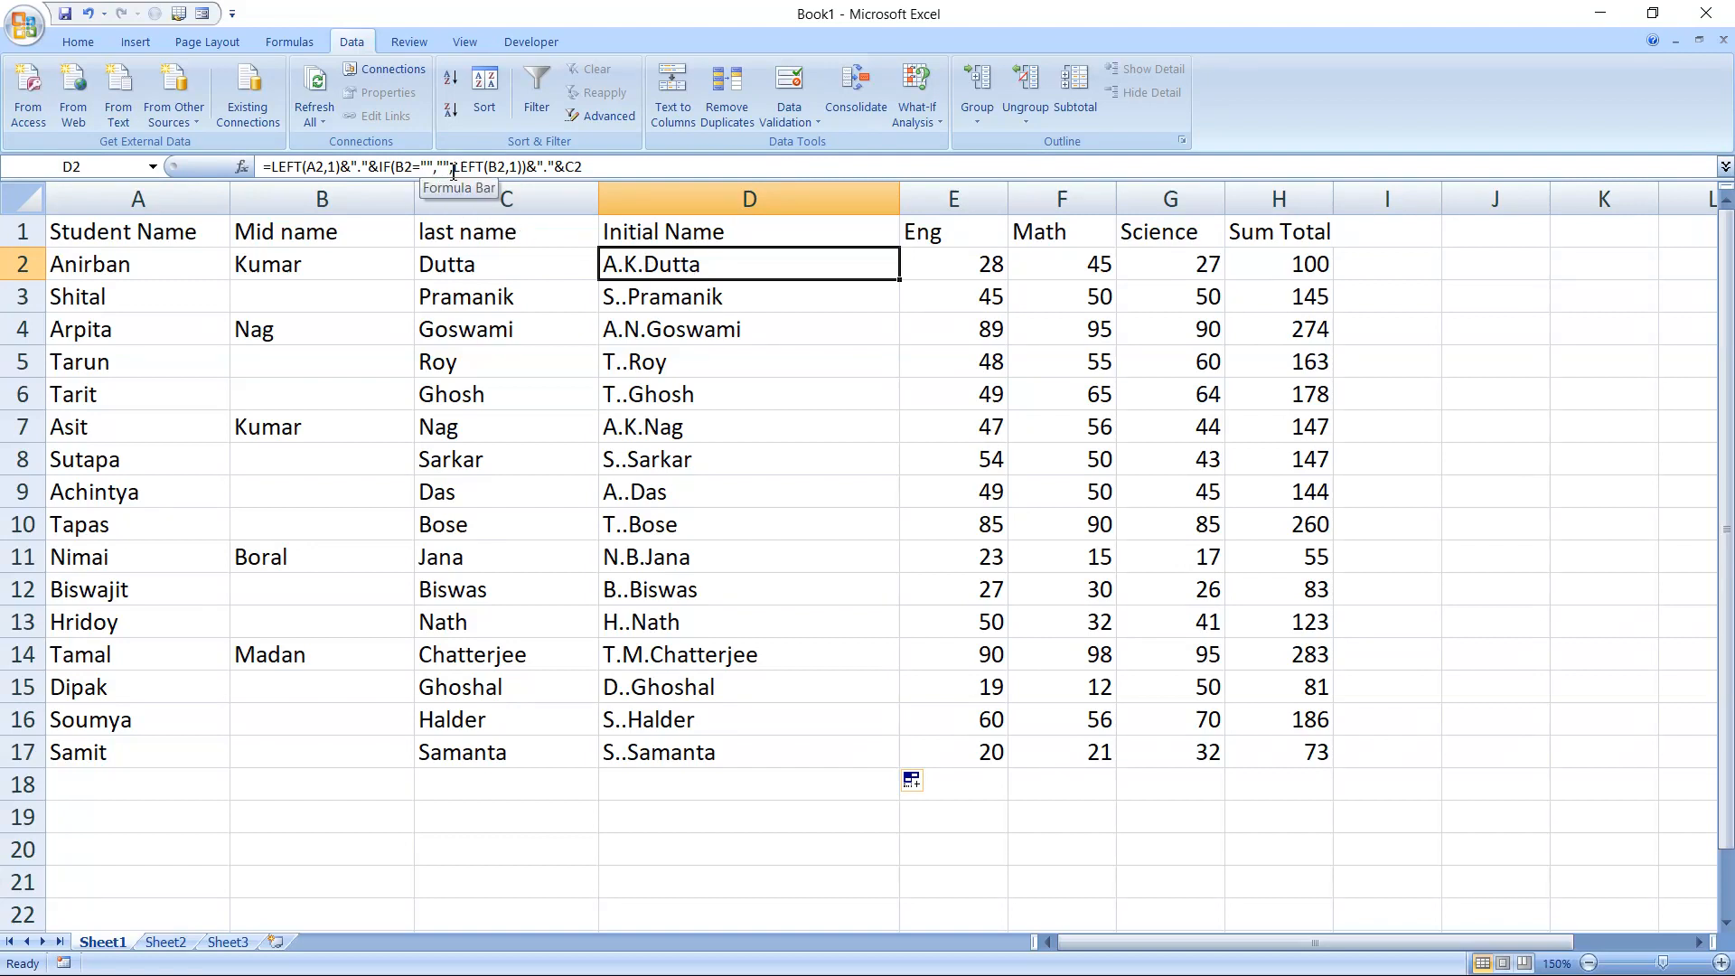
click(546, 166)
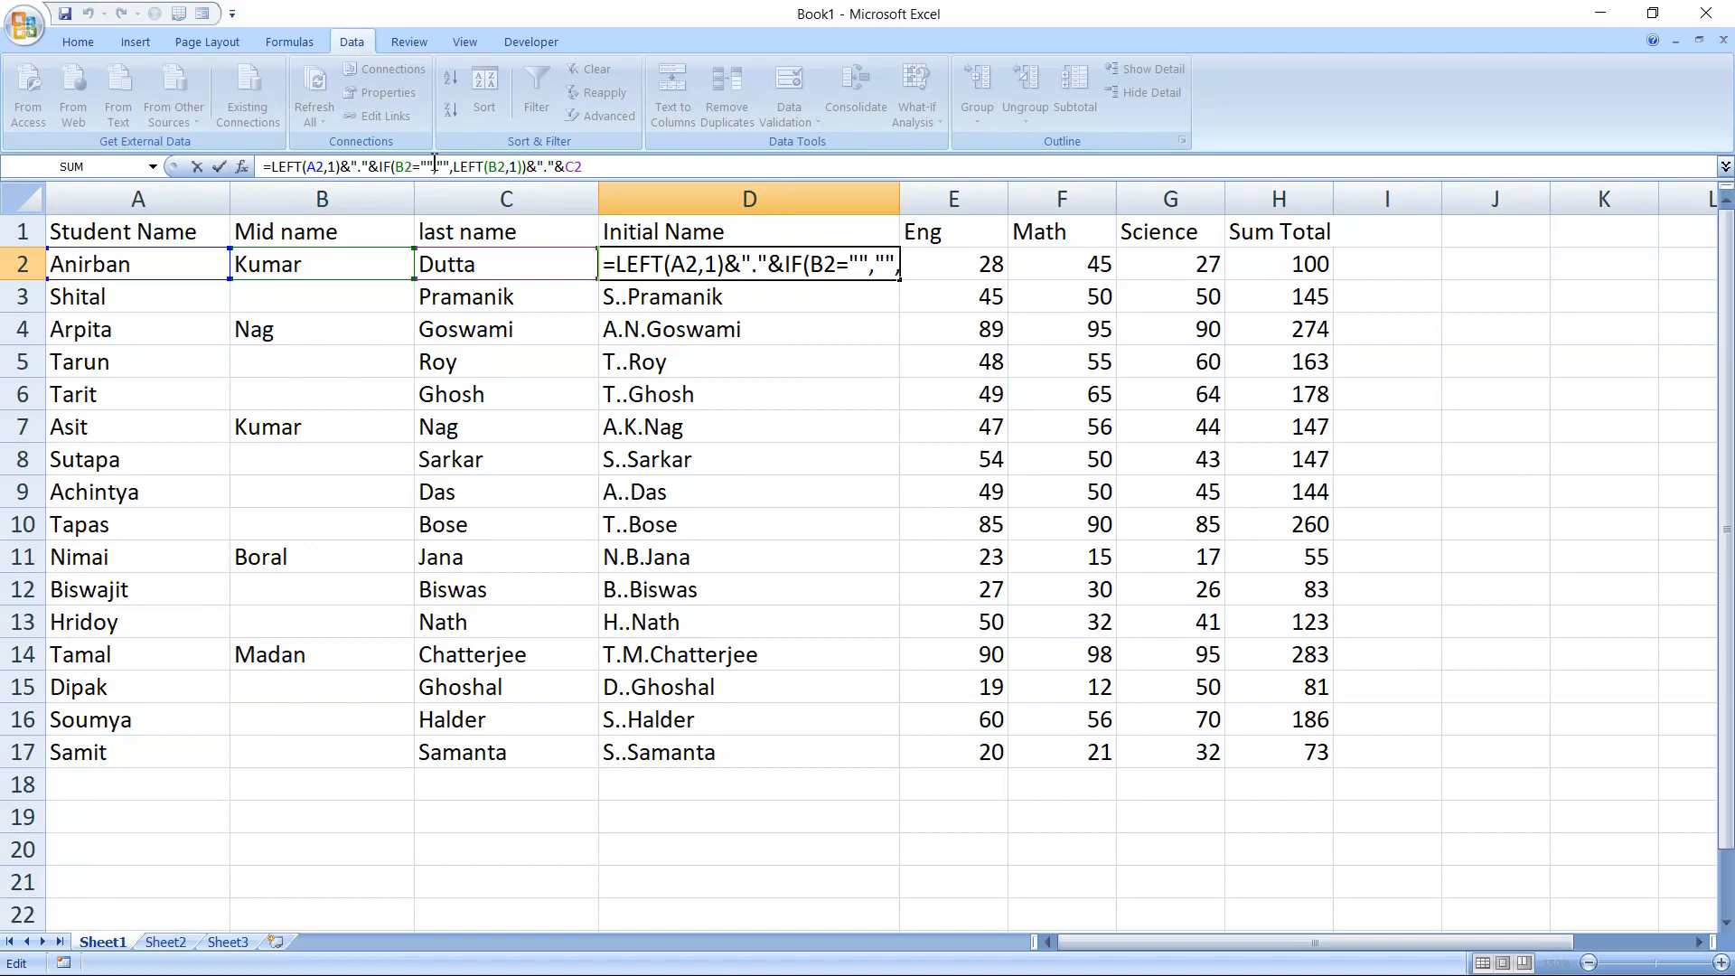
click(545, 167)
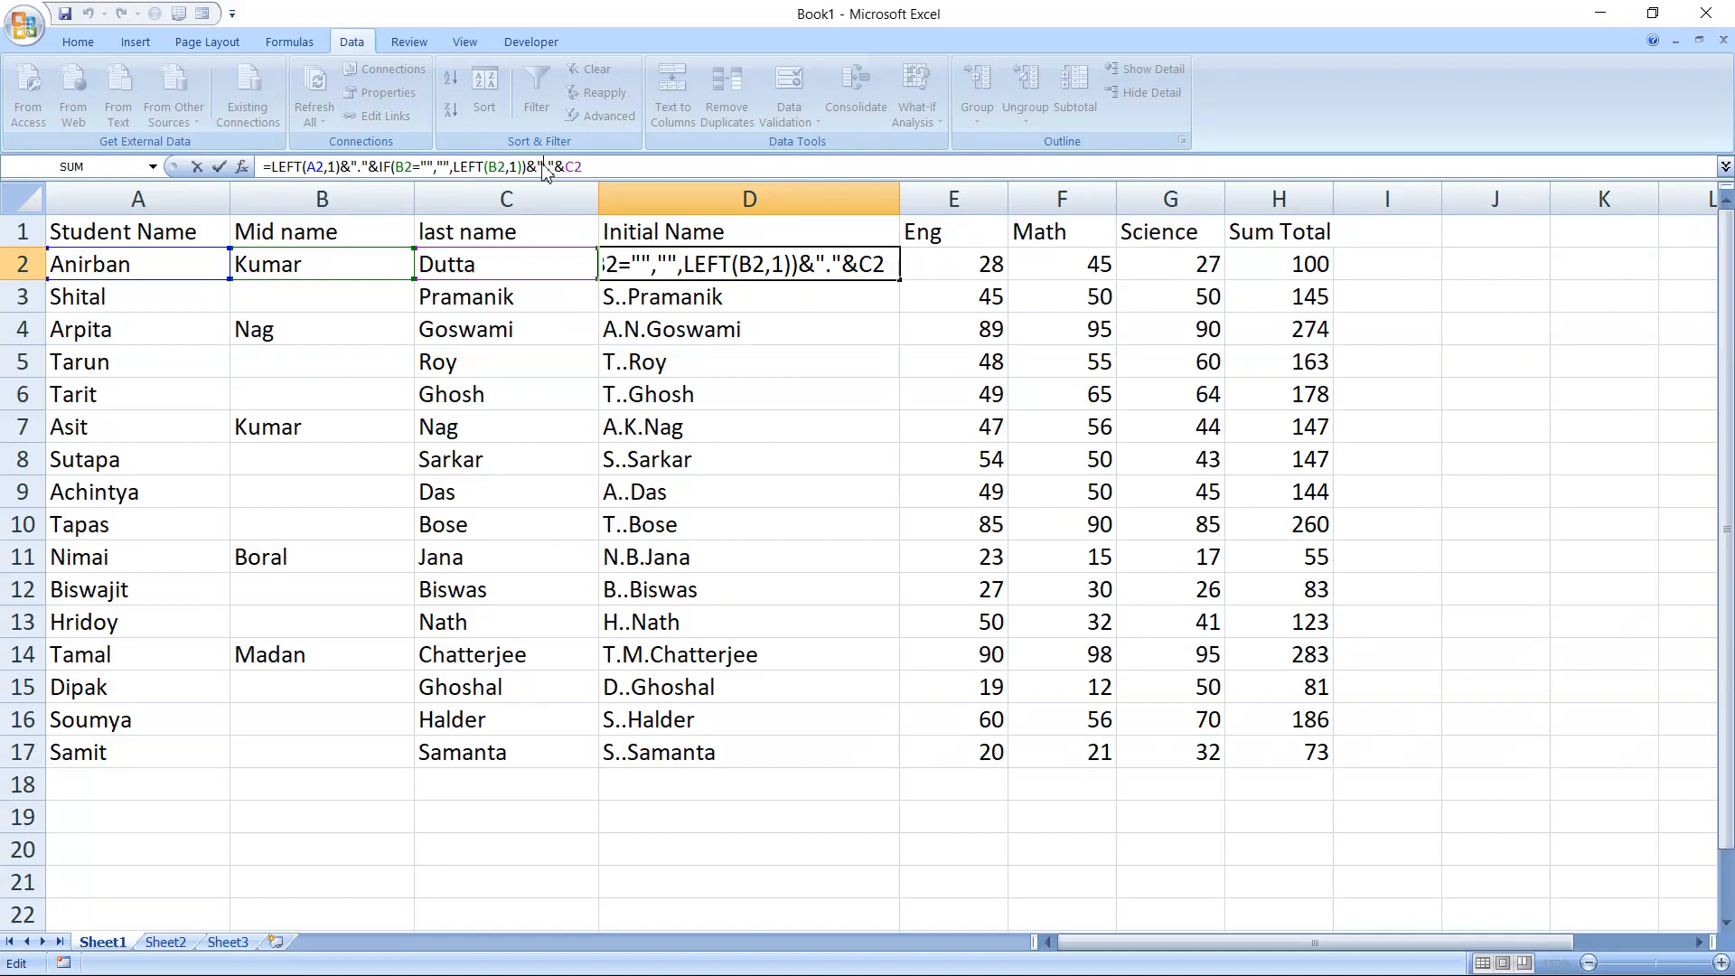
text(+)
key(BackSpace)
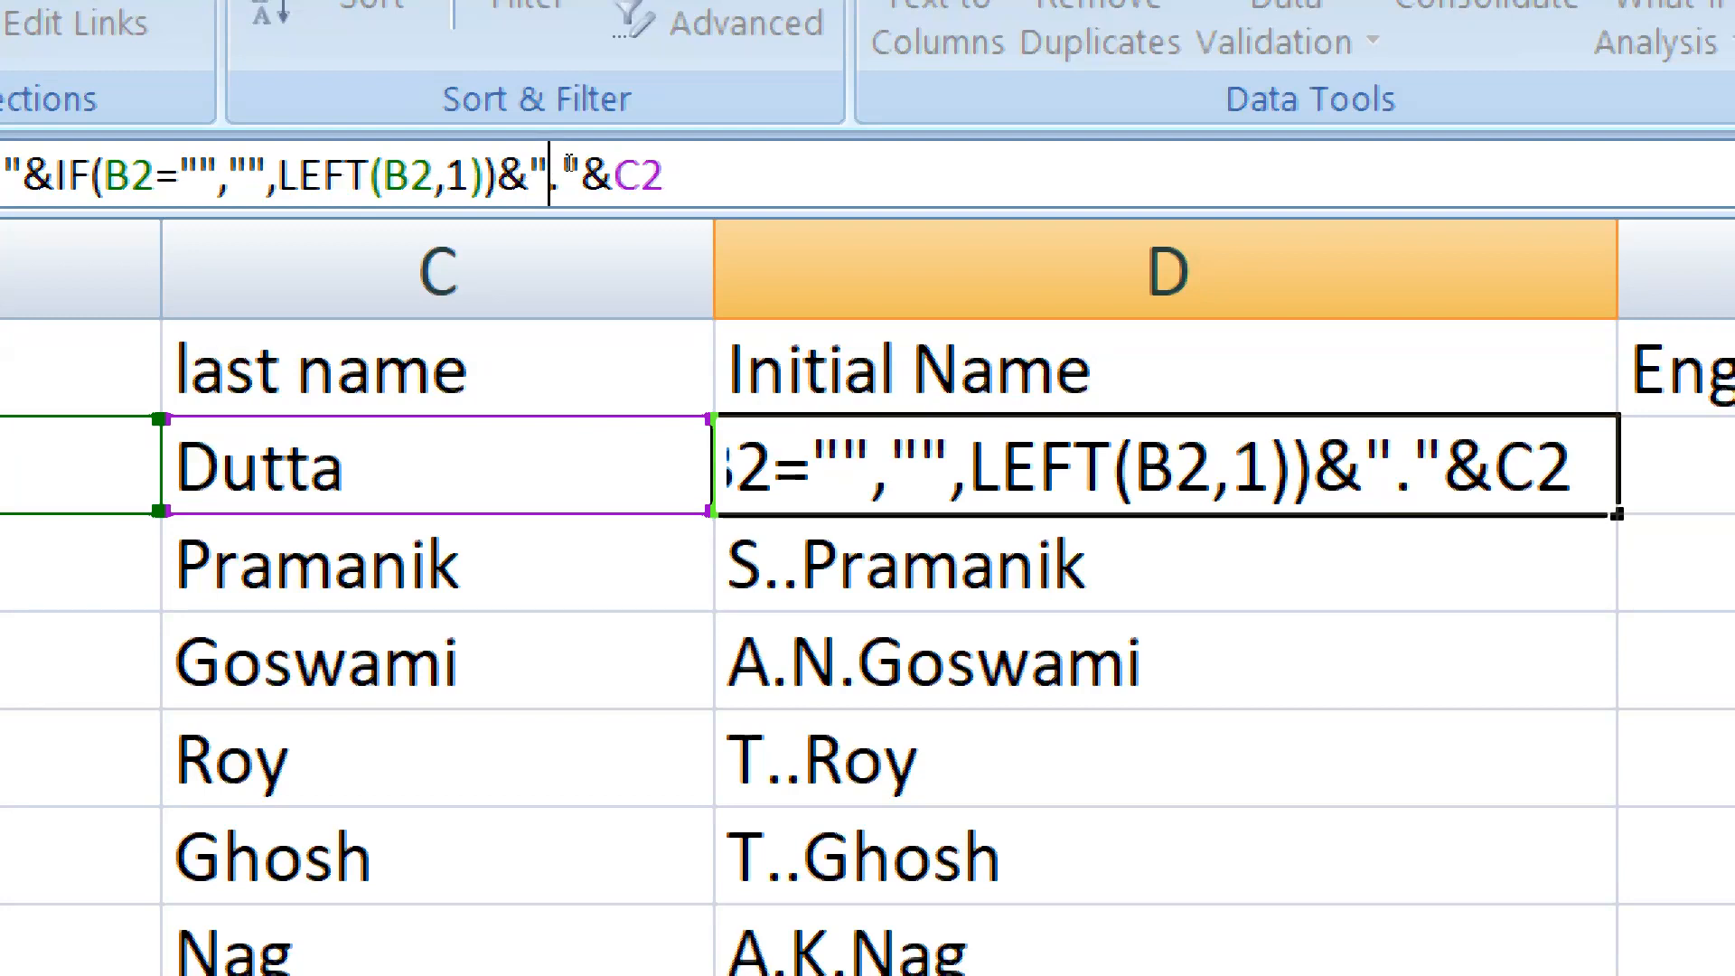
drag(579, 168, 532, 168)
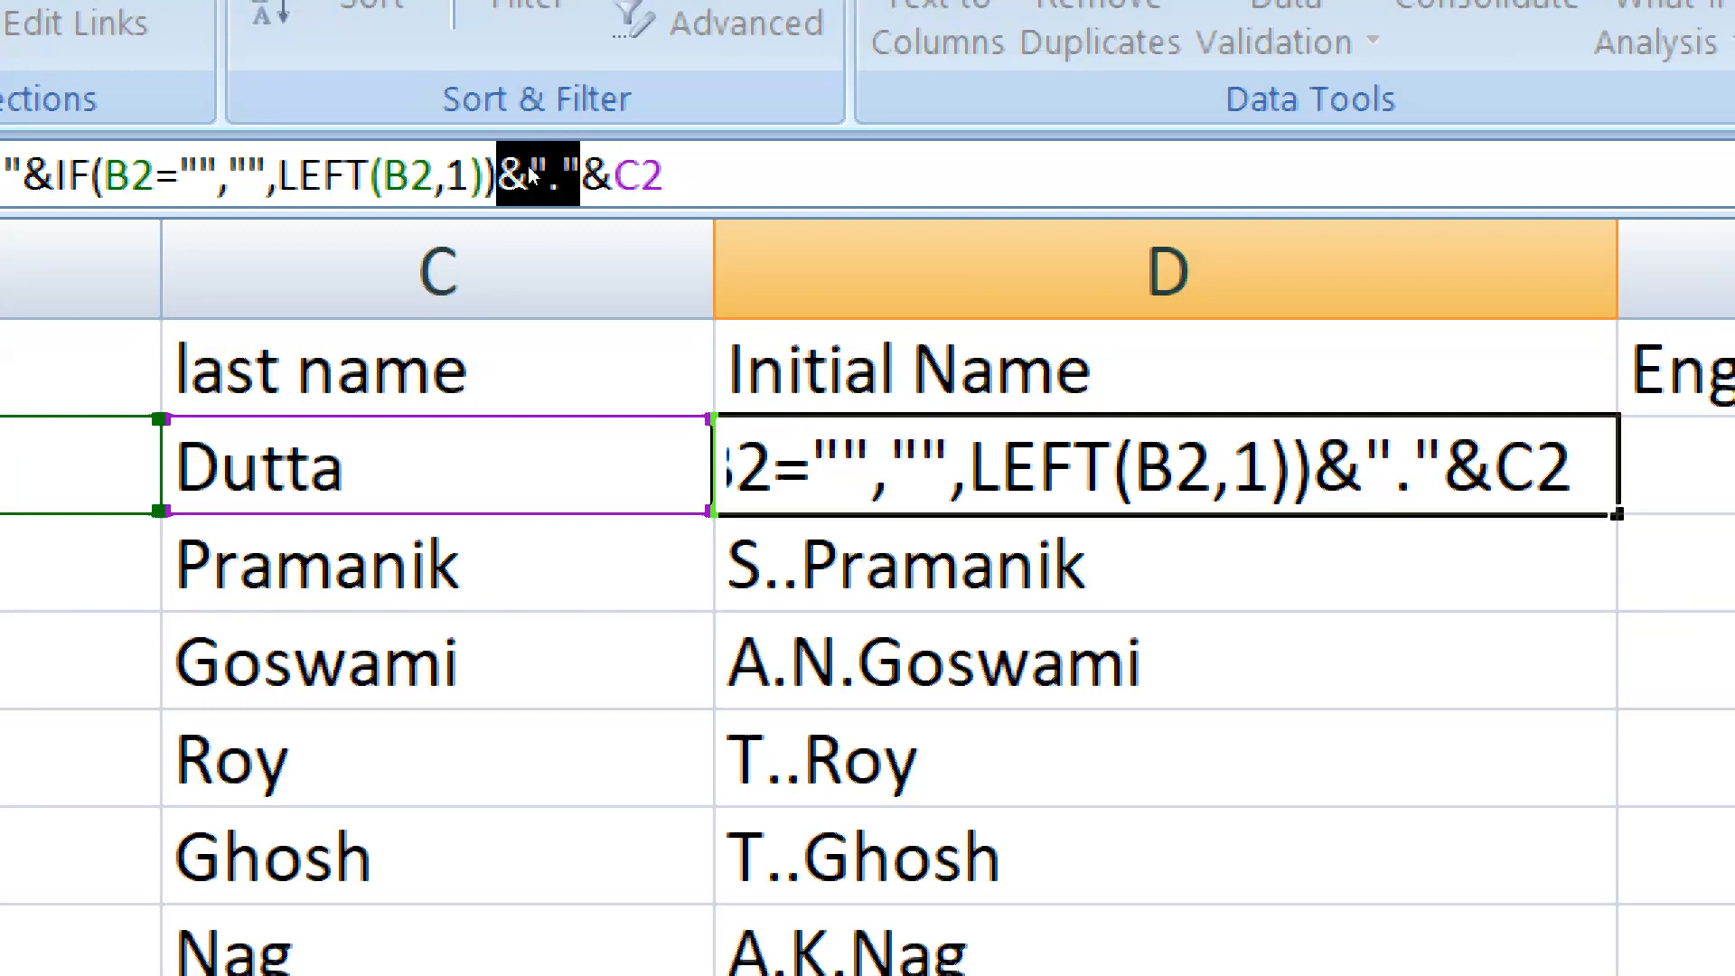
key(Delete)
Append &"." to LEFT(B2,1) inside the IF function in D2, and fill the corrected formula down to D17
key(Left)
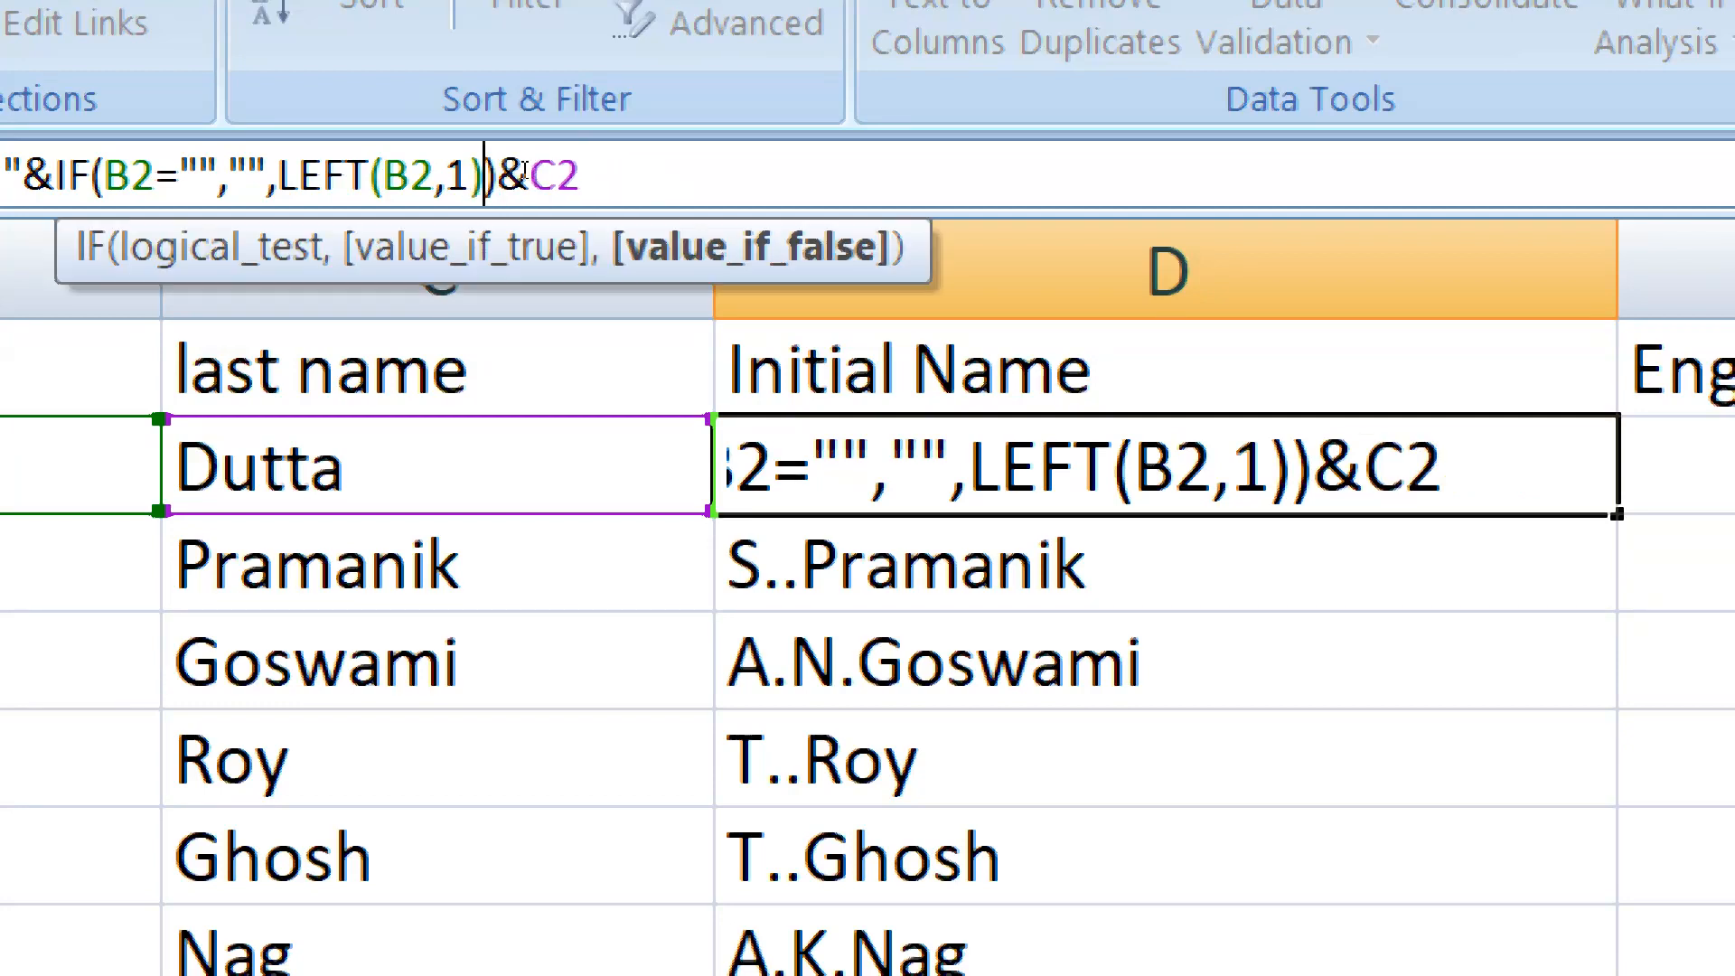
text(&".")
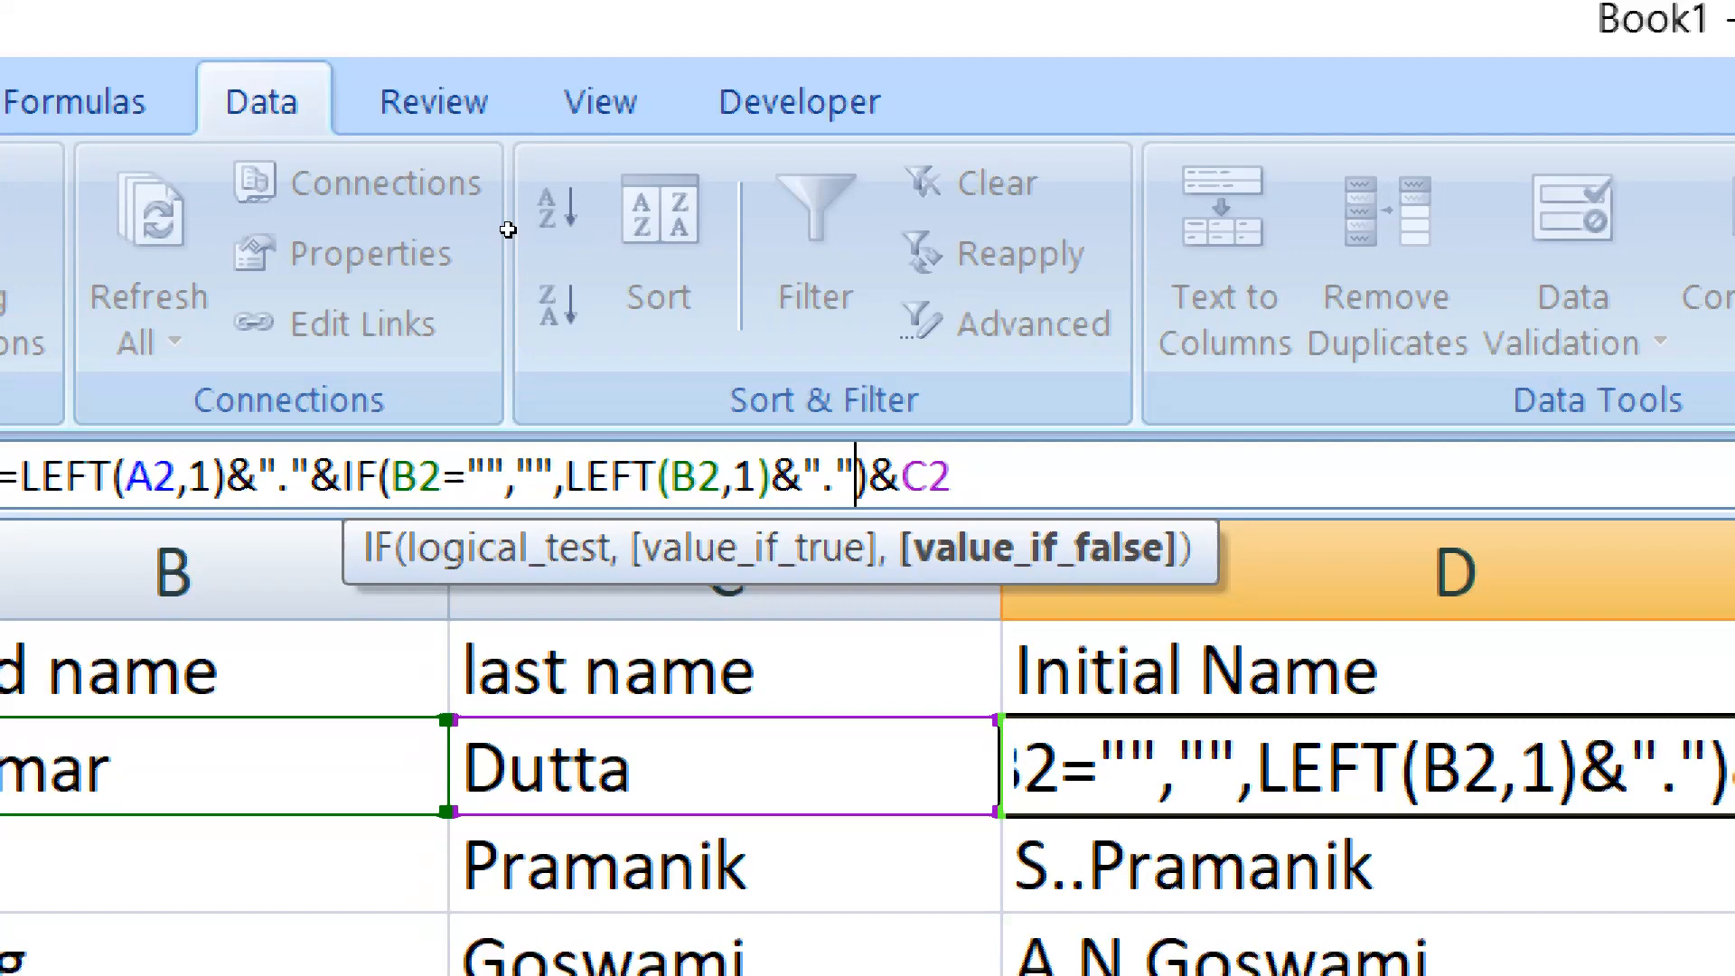
key(Return)
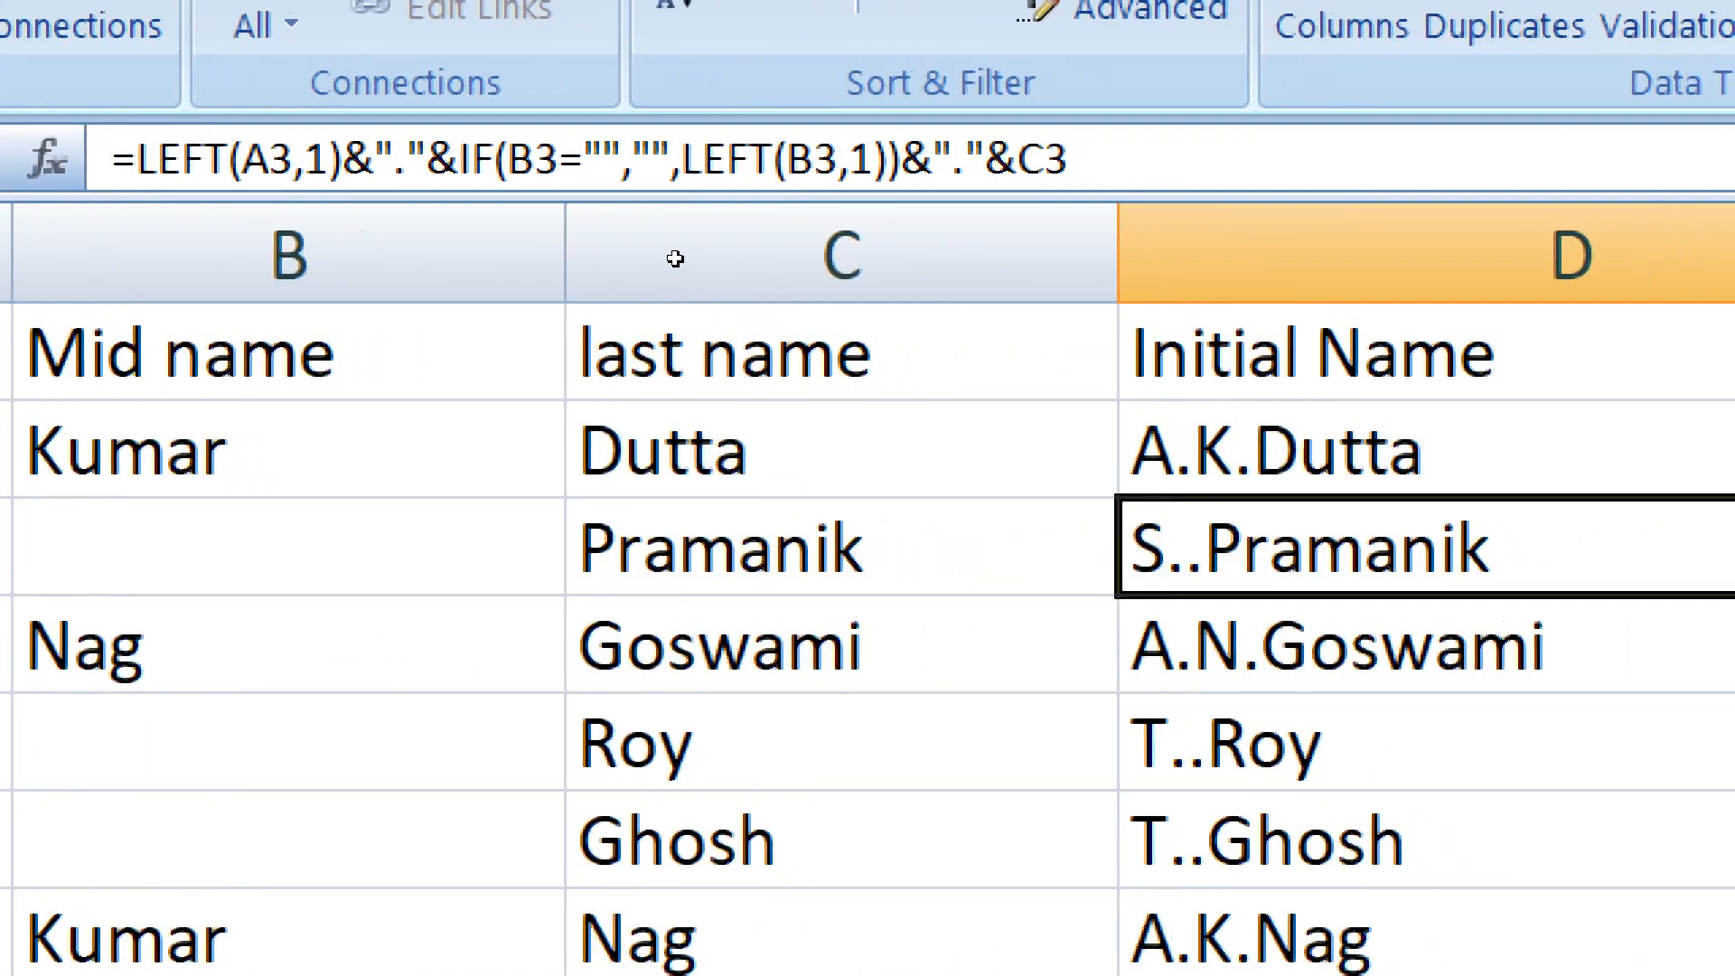
key(Up)
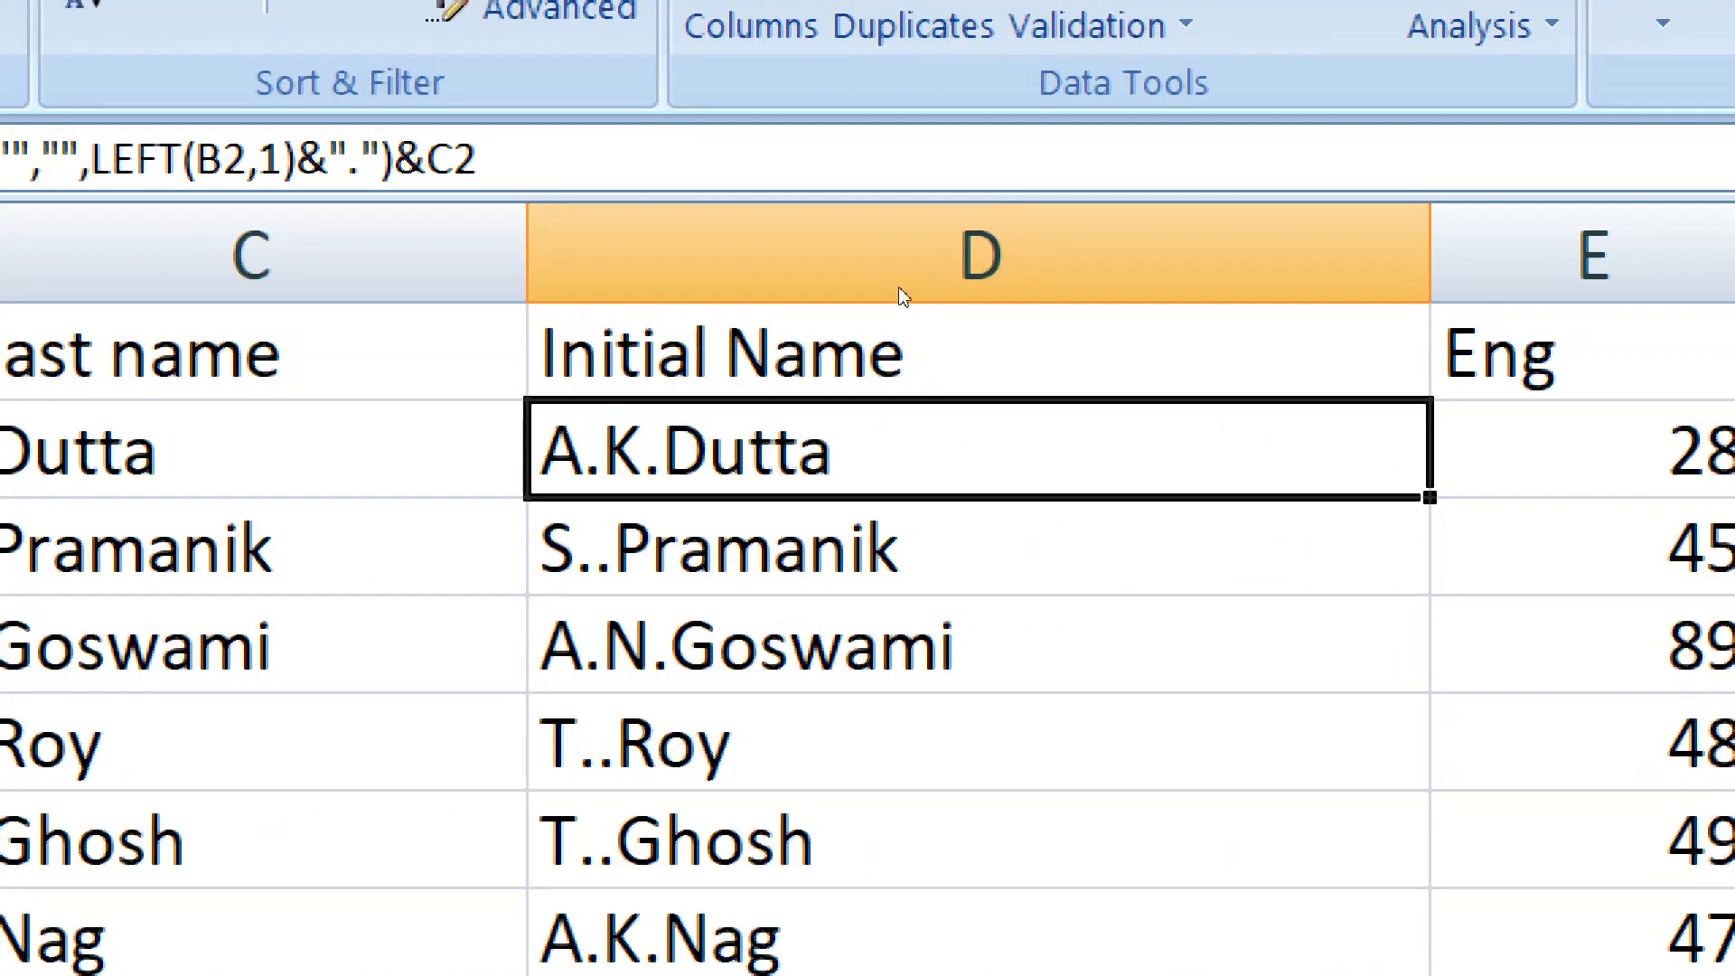
double_click(1430, 497)
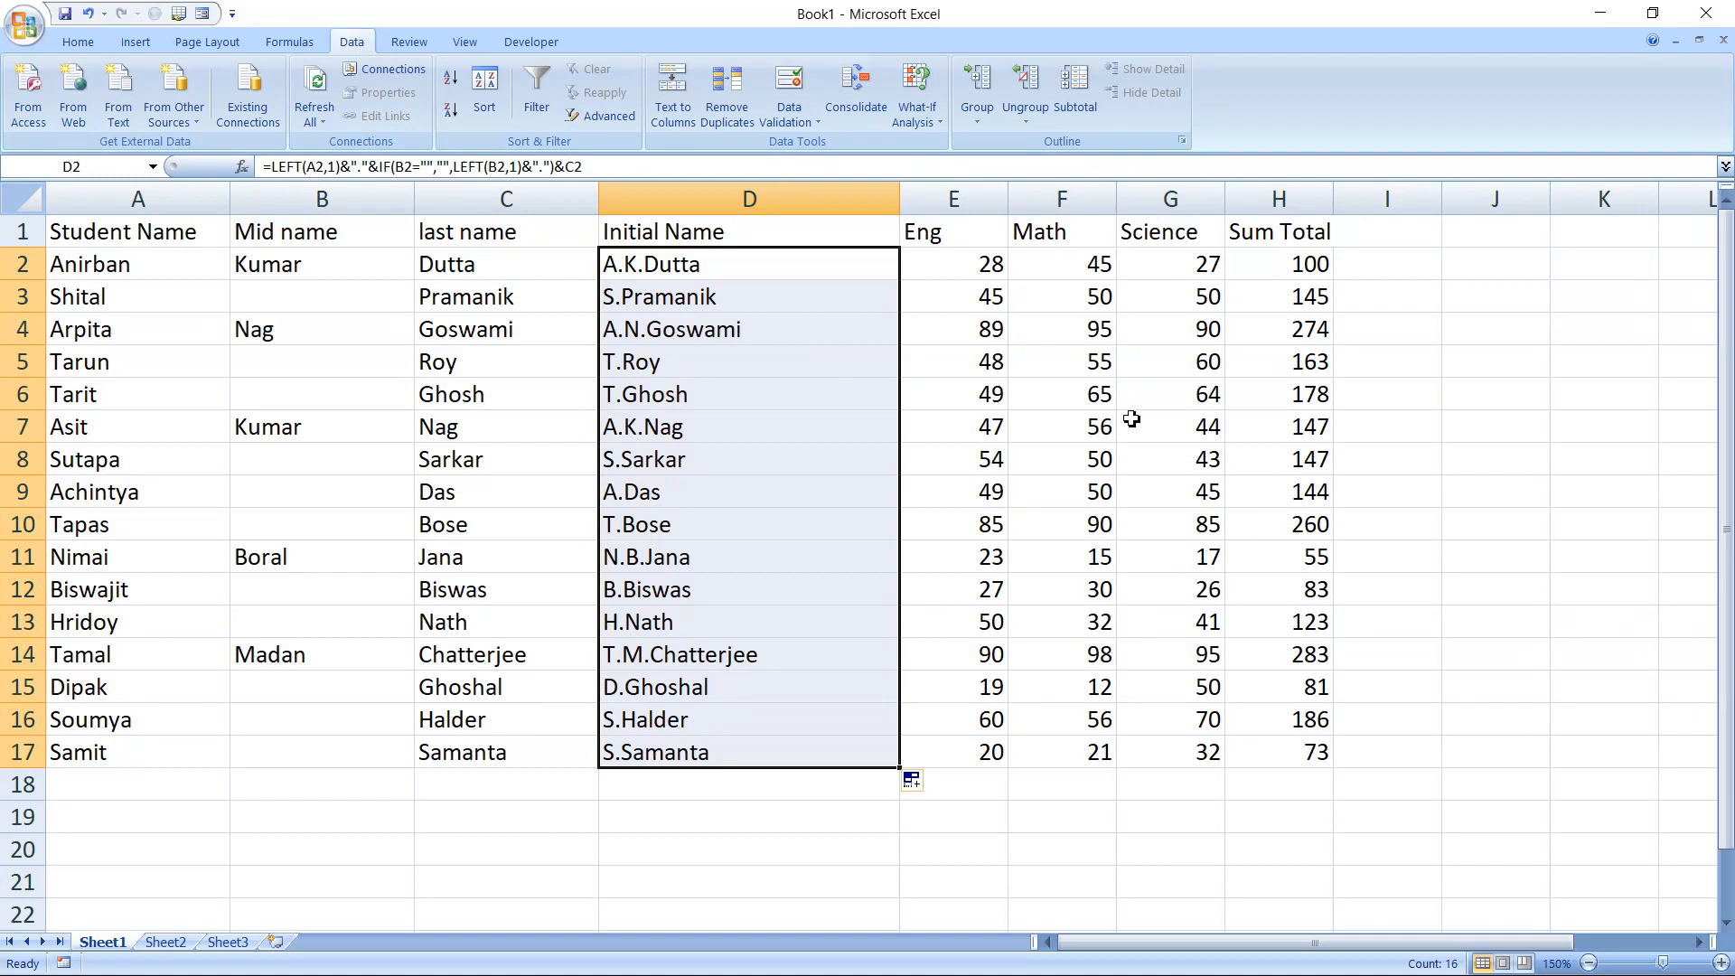
Enter the label "Search by Name" in cell J5
click(1461, 362)
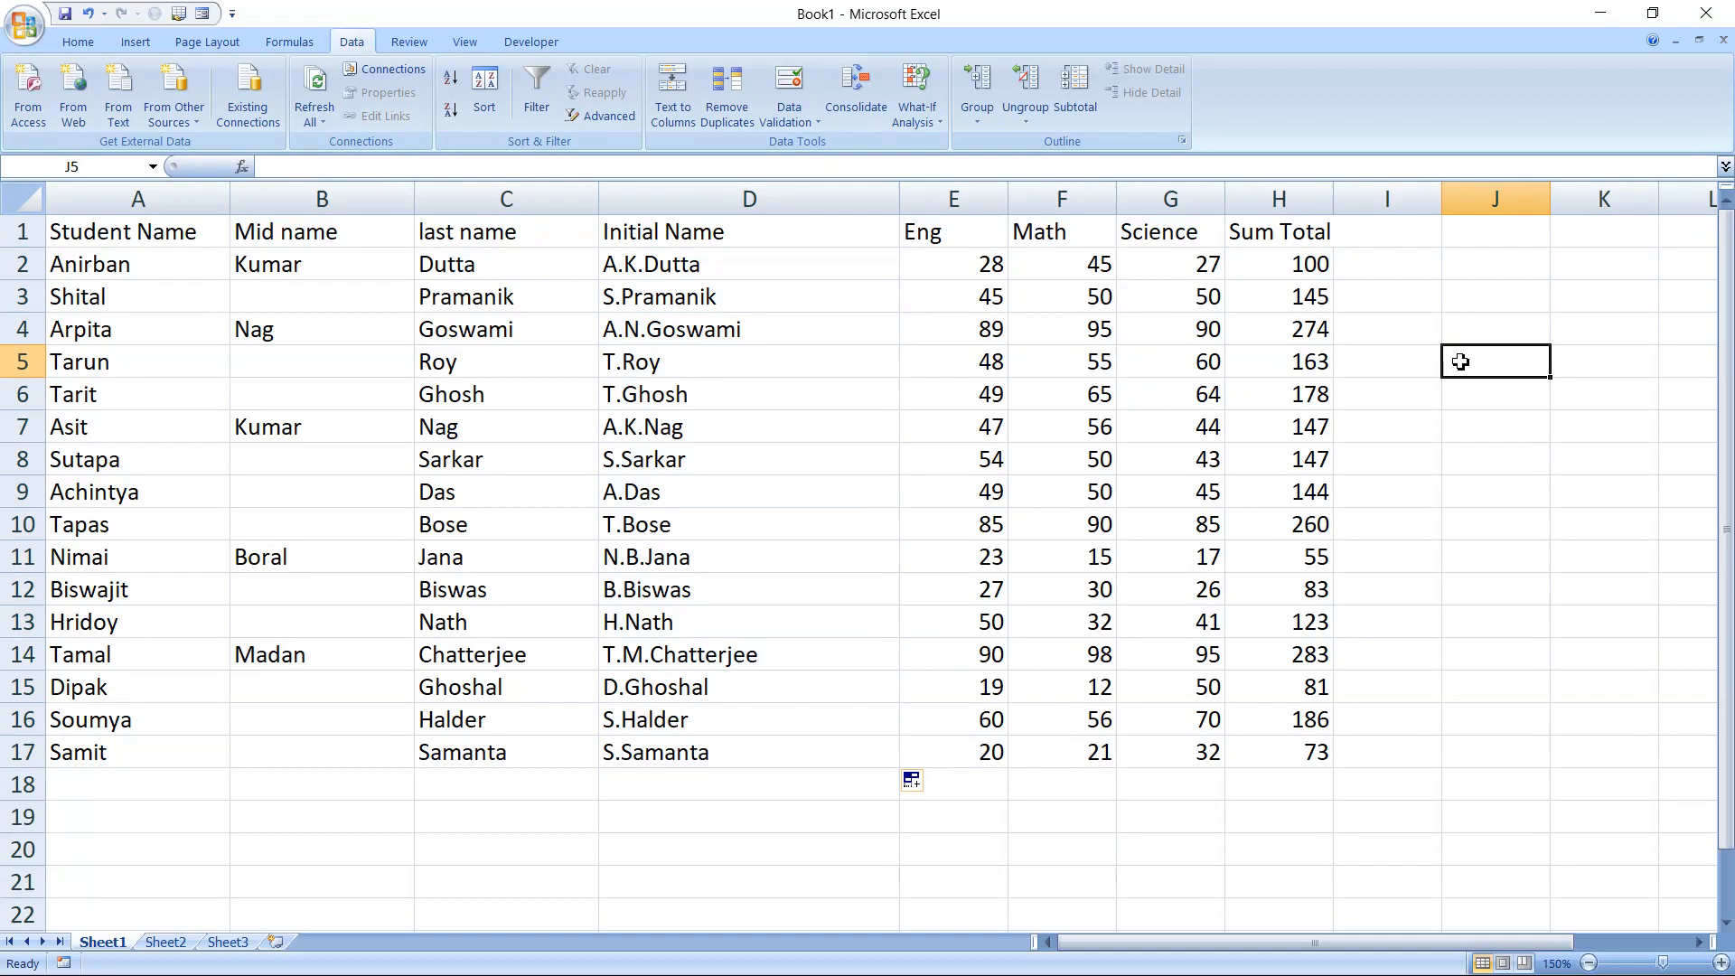
text(Search)
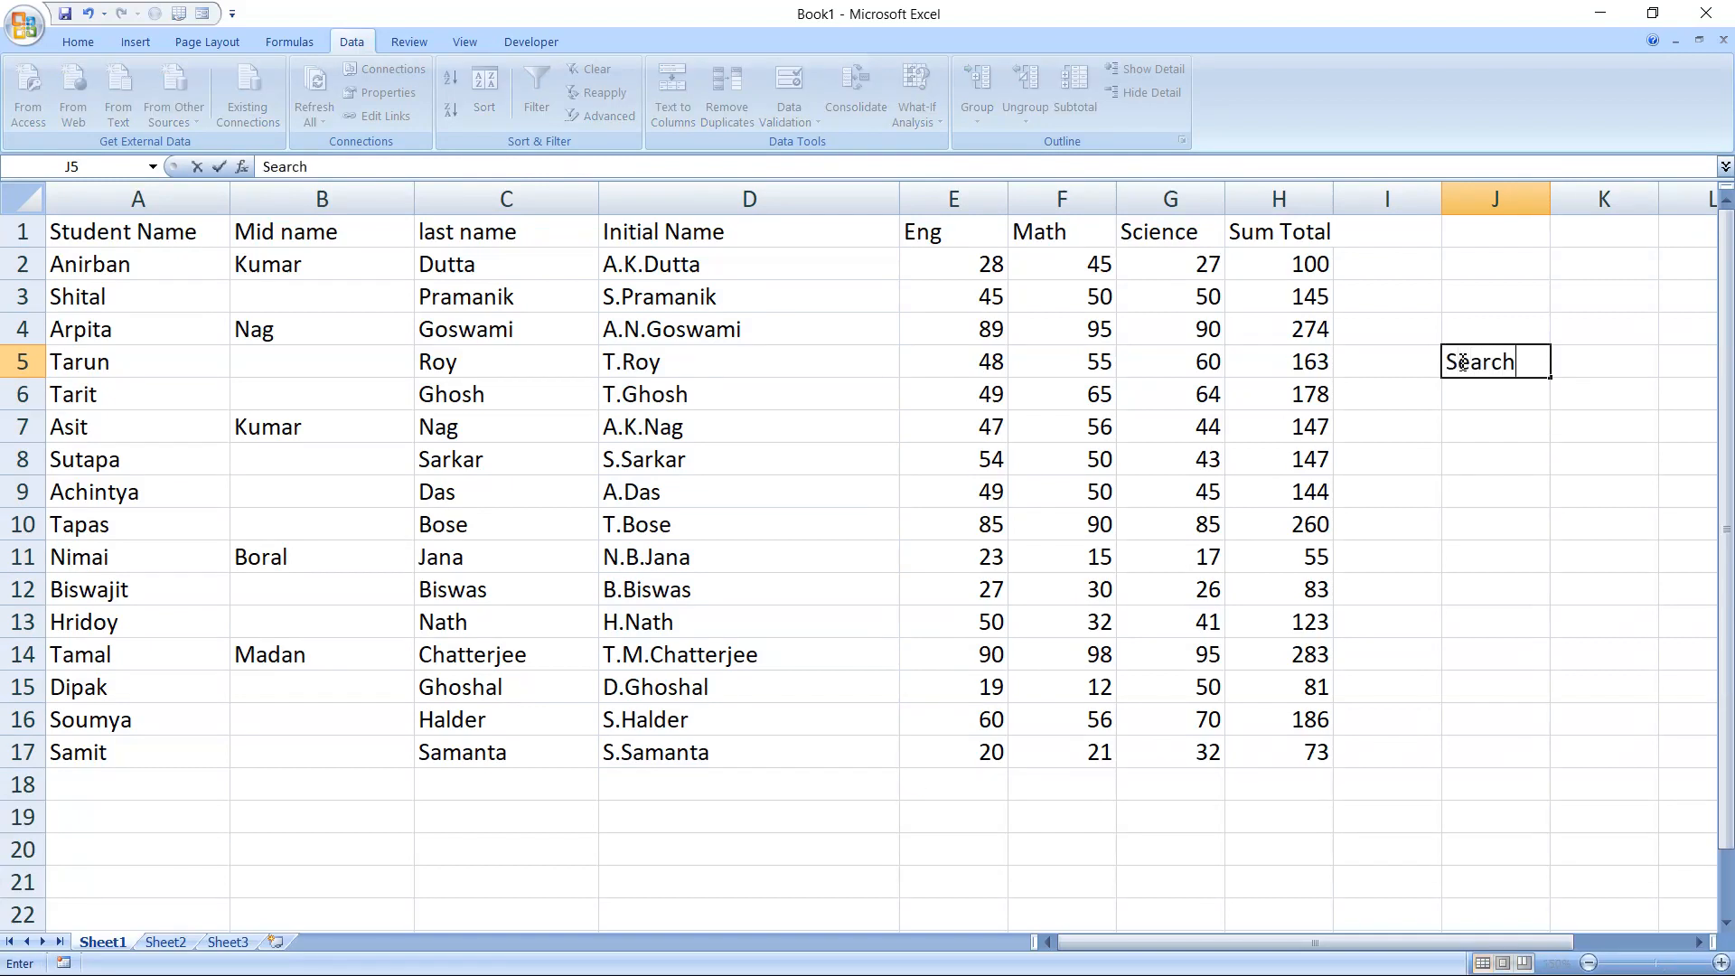
text( by Name)
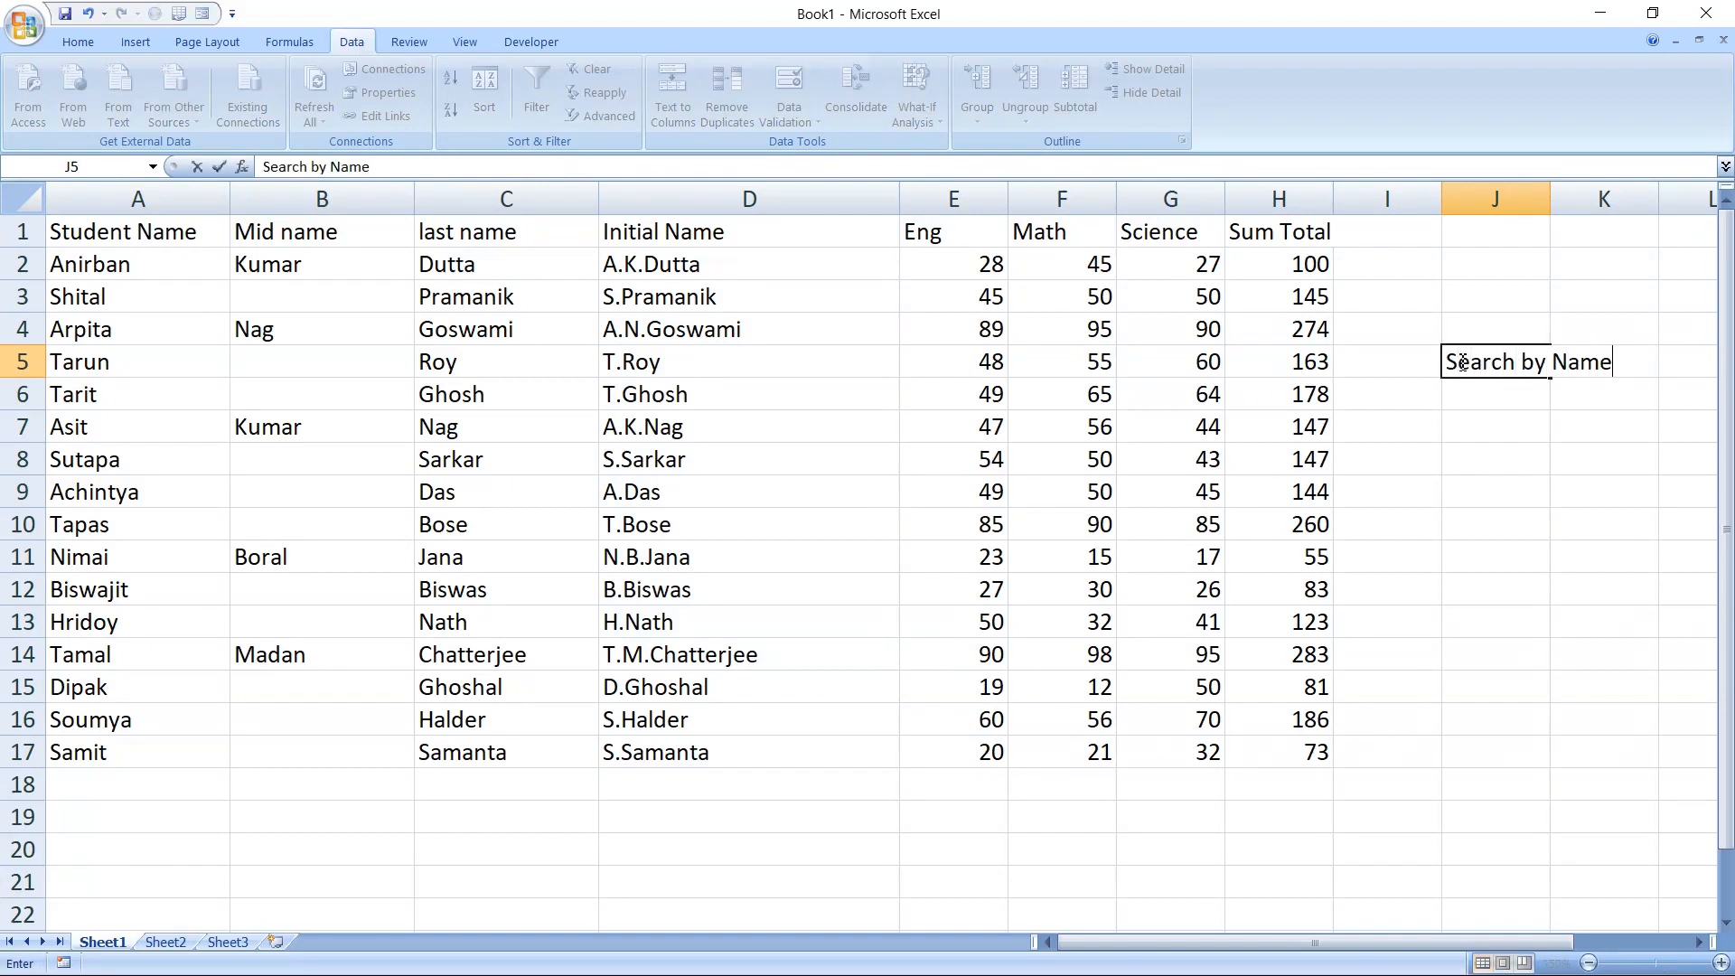
key(Return)
Widen column J to fit the search label, and apply the Neutral cell style to J6
drag(1551, 197, 1650, 199)
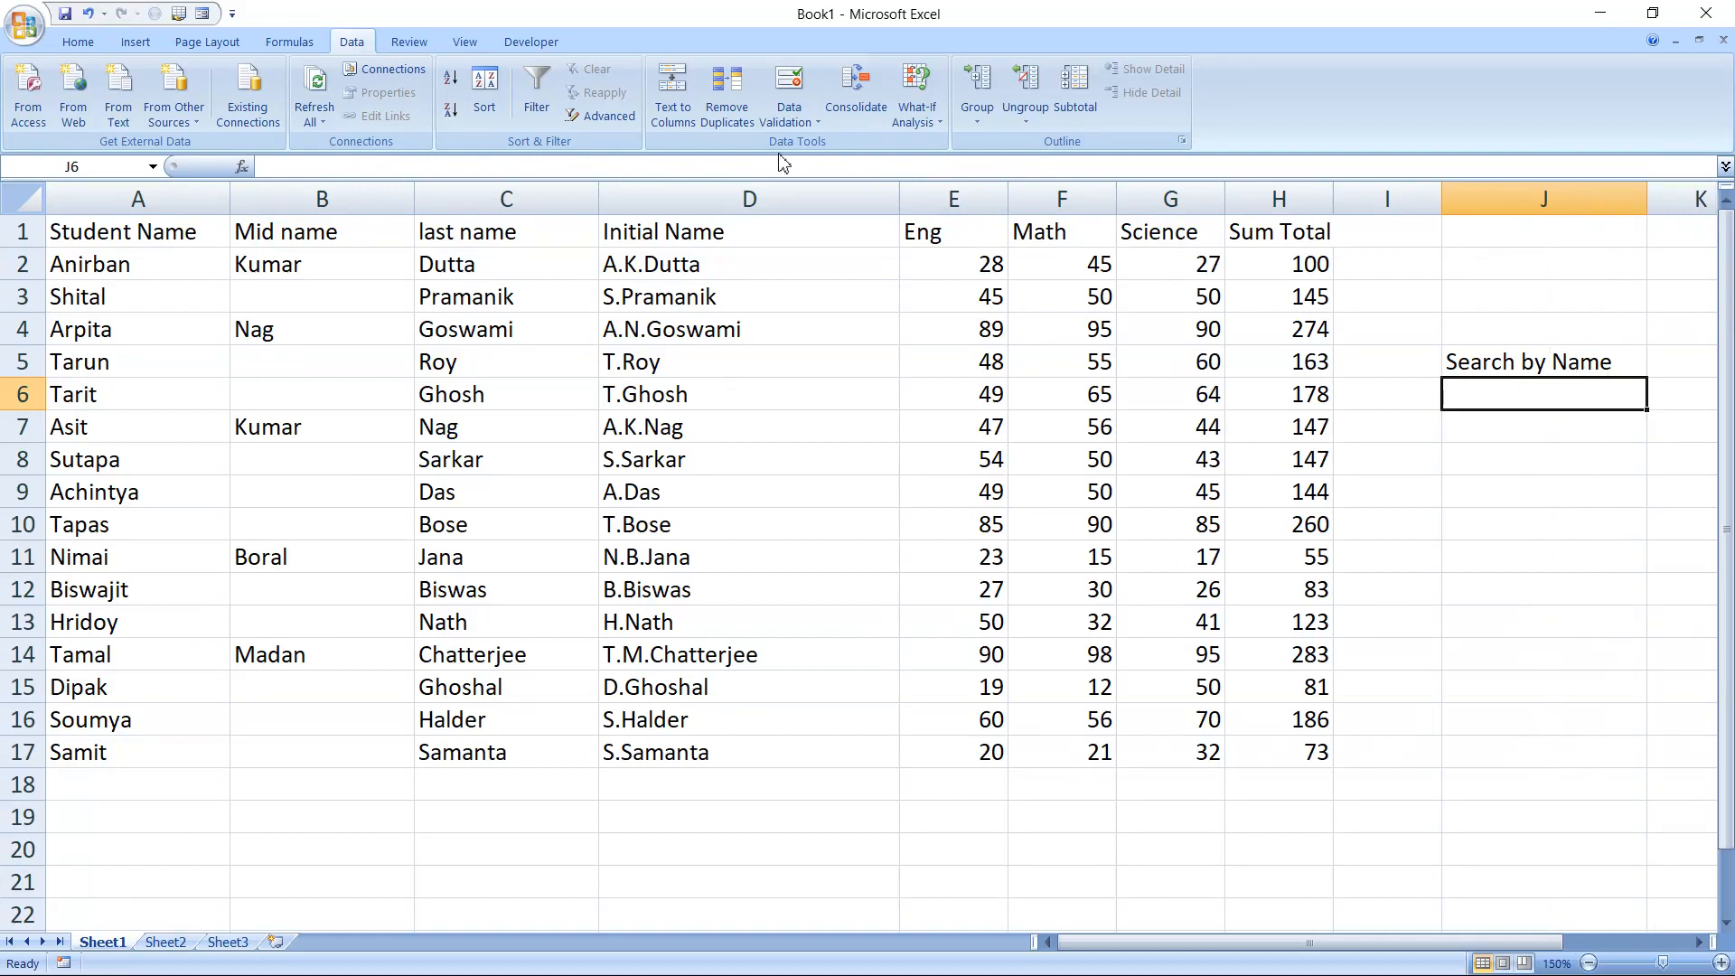
click(79, 45)
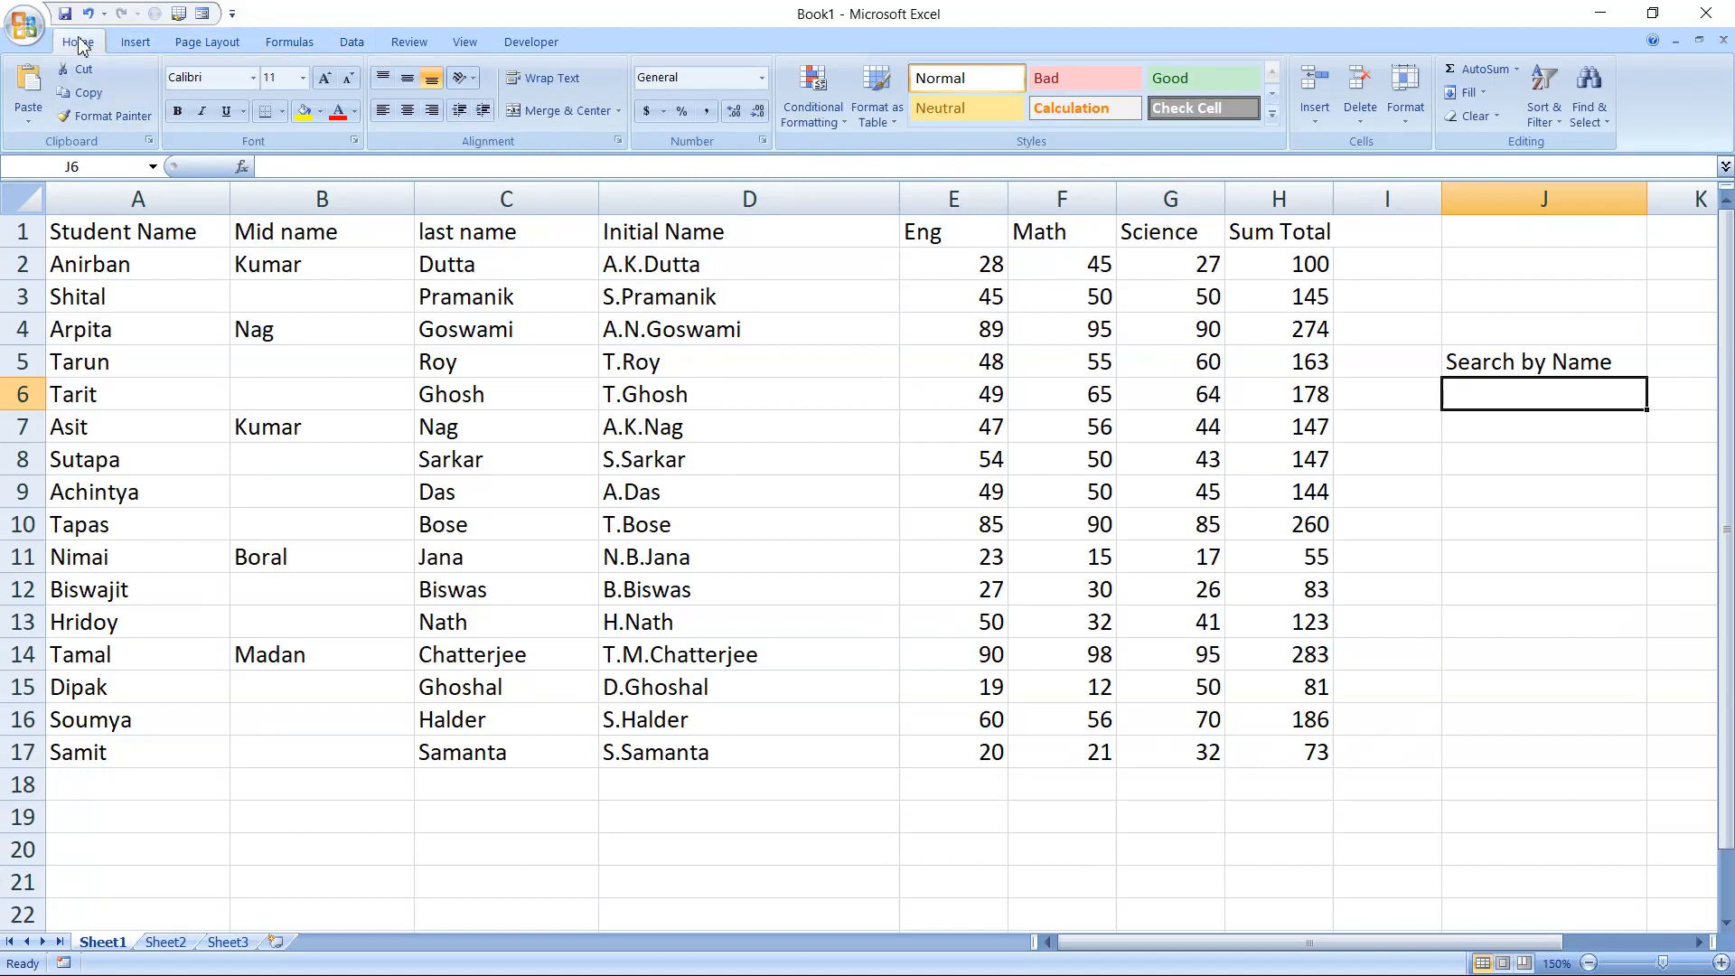
click(960, 109)
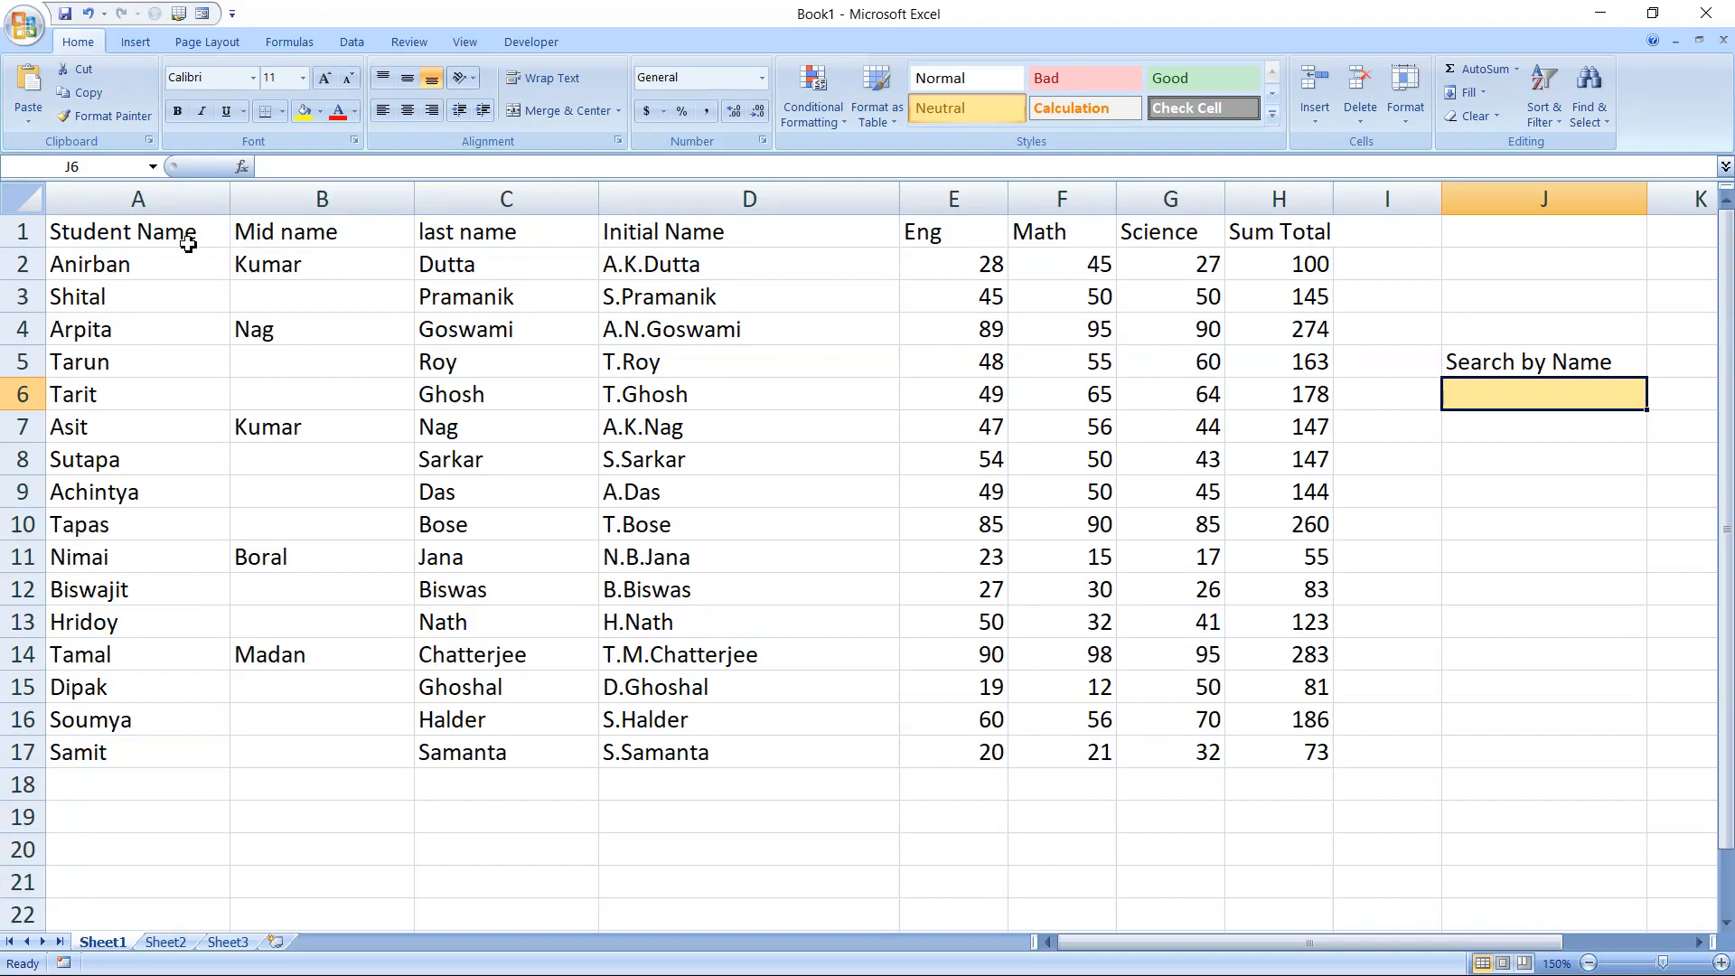
Start a new conditional formatting rule for A1:H17 that uses a formula to determine which cells to format
drag(184, 237, 1299, 747)
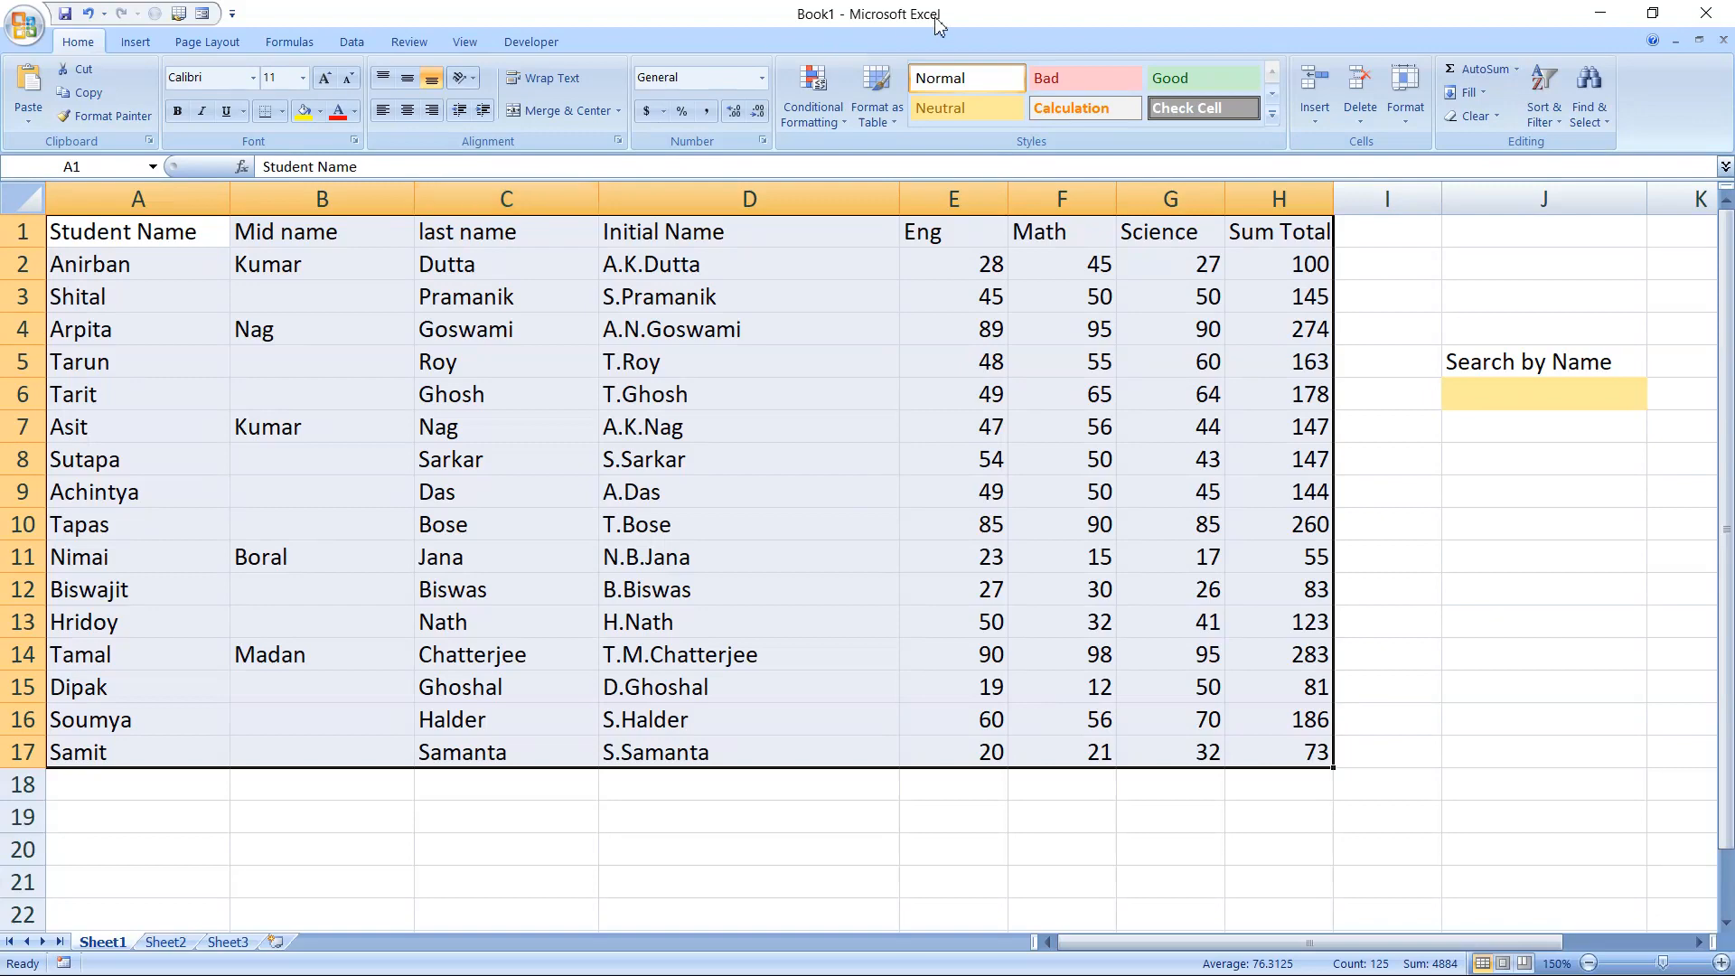
click(827, 118)
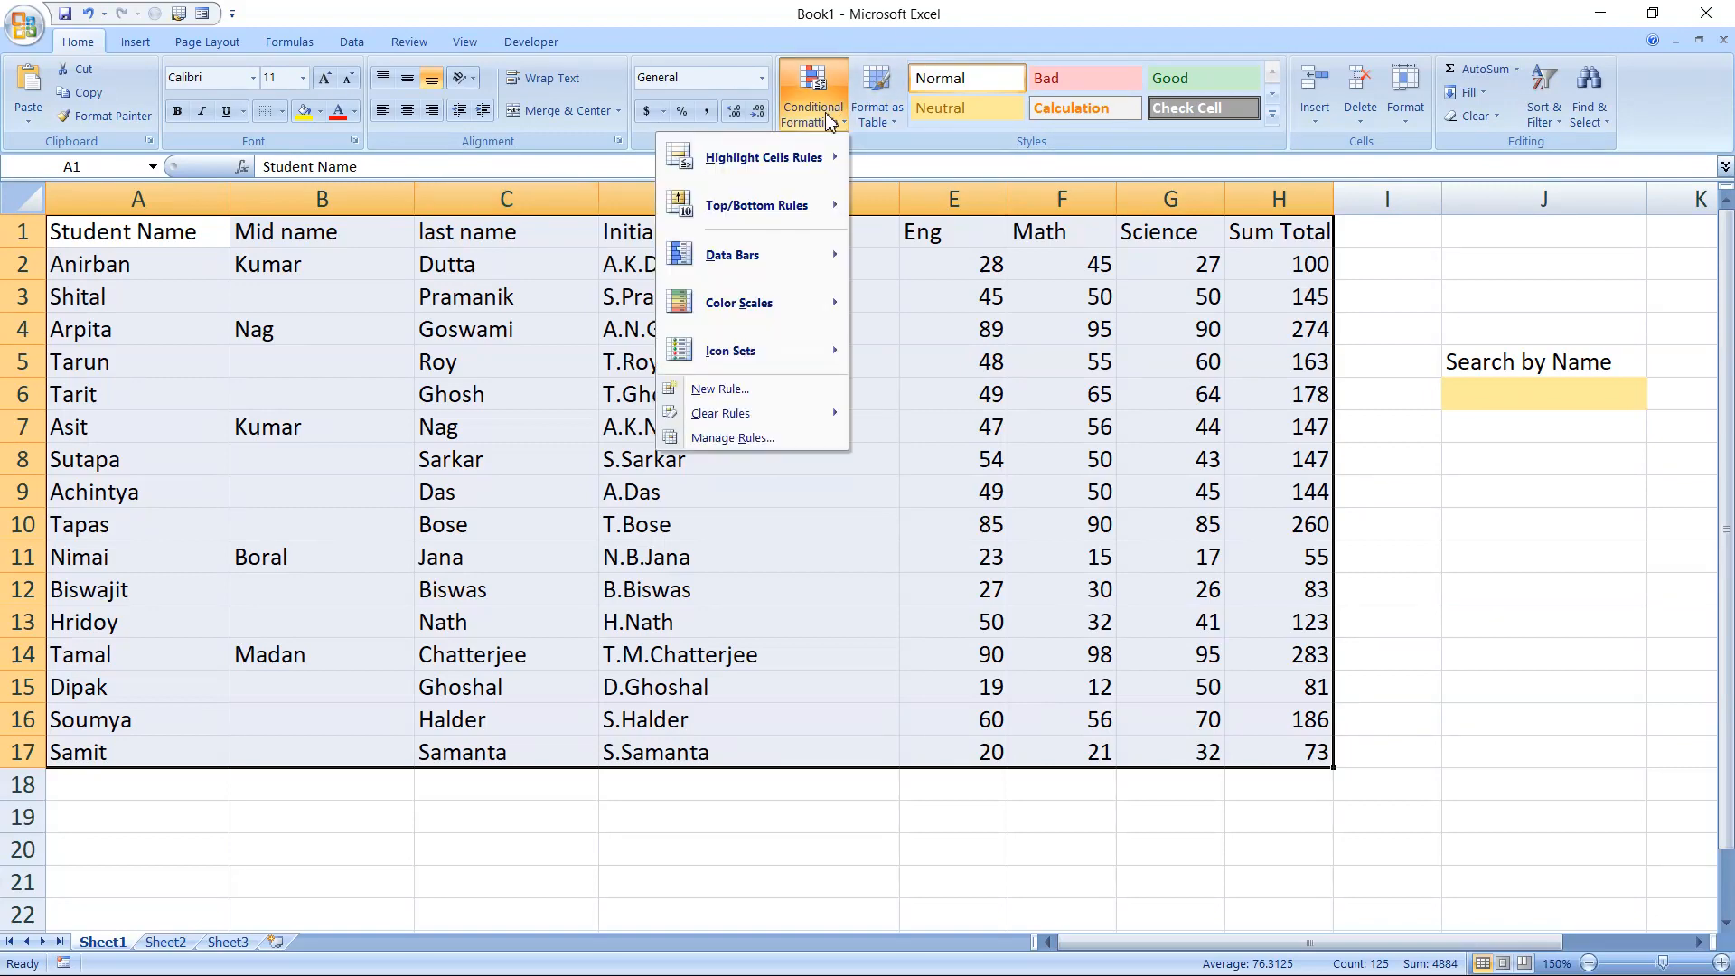
click(723, 389)
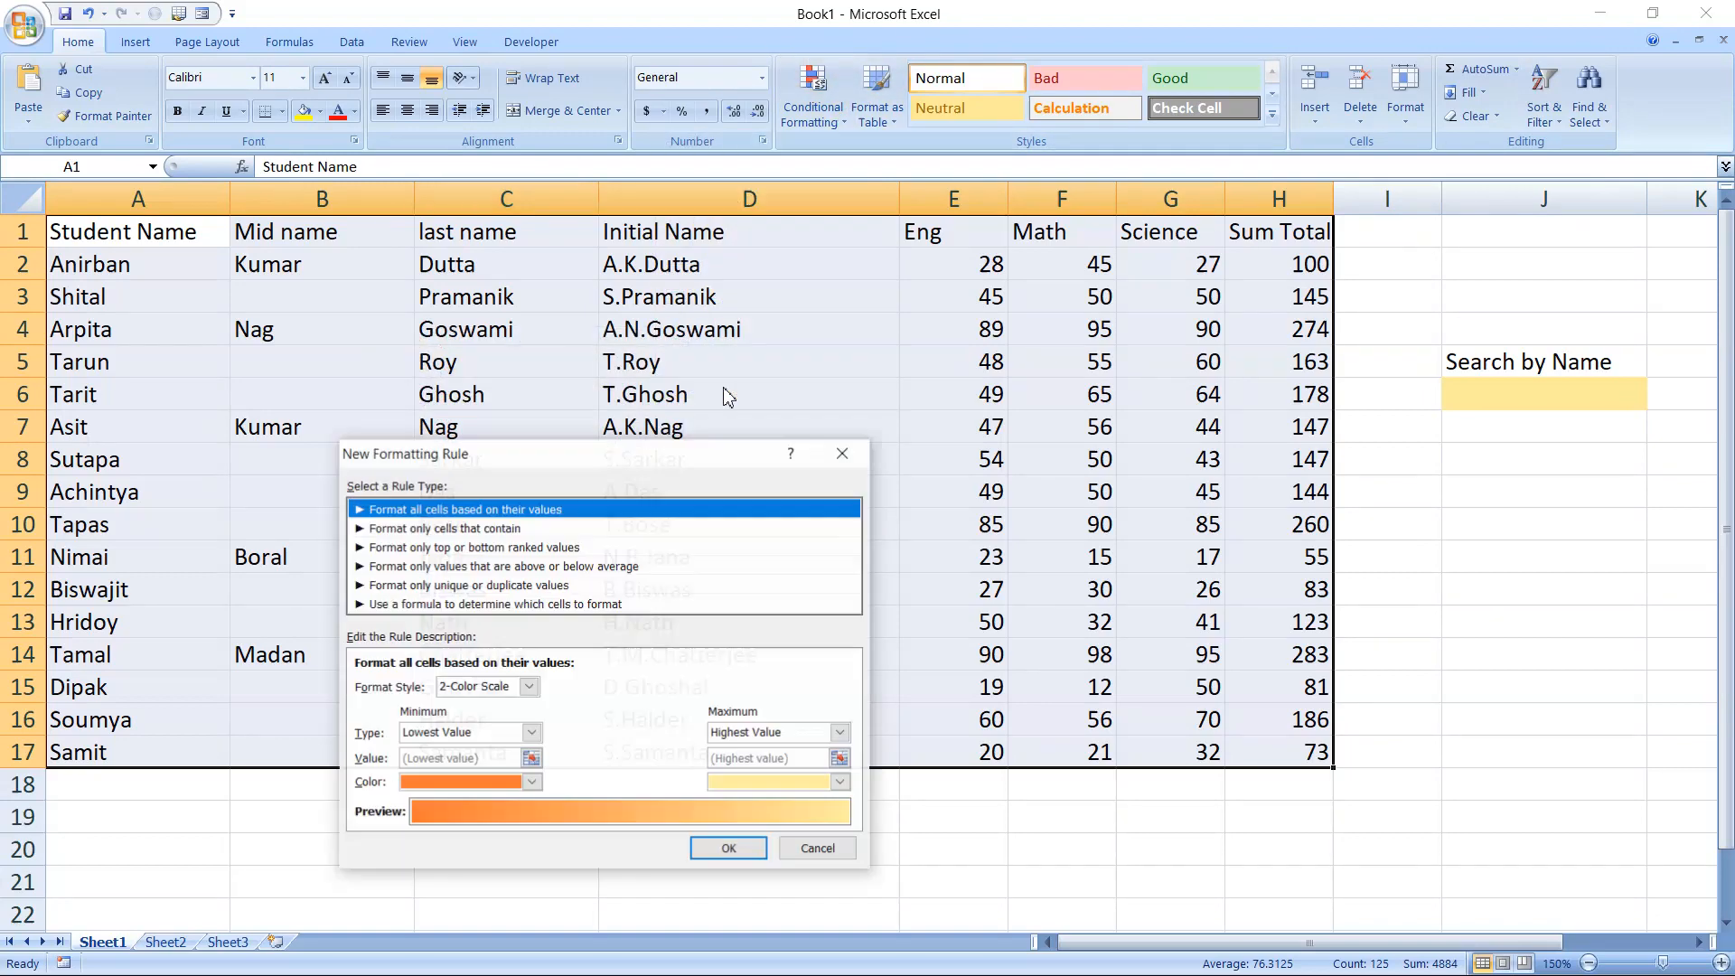
drag(668, 455, 973, 220)
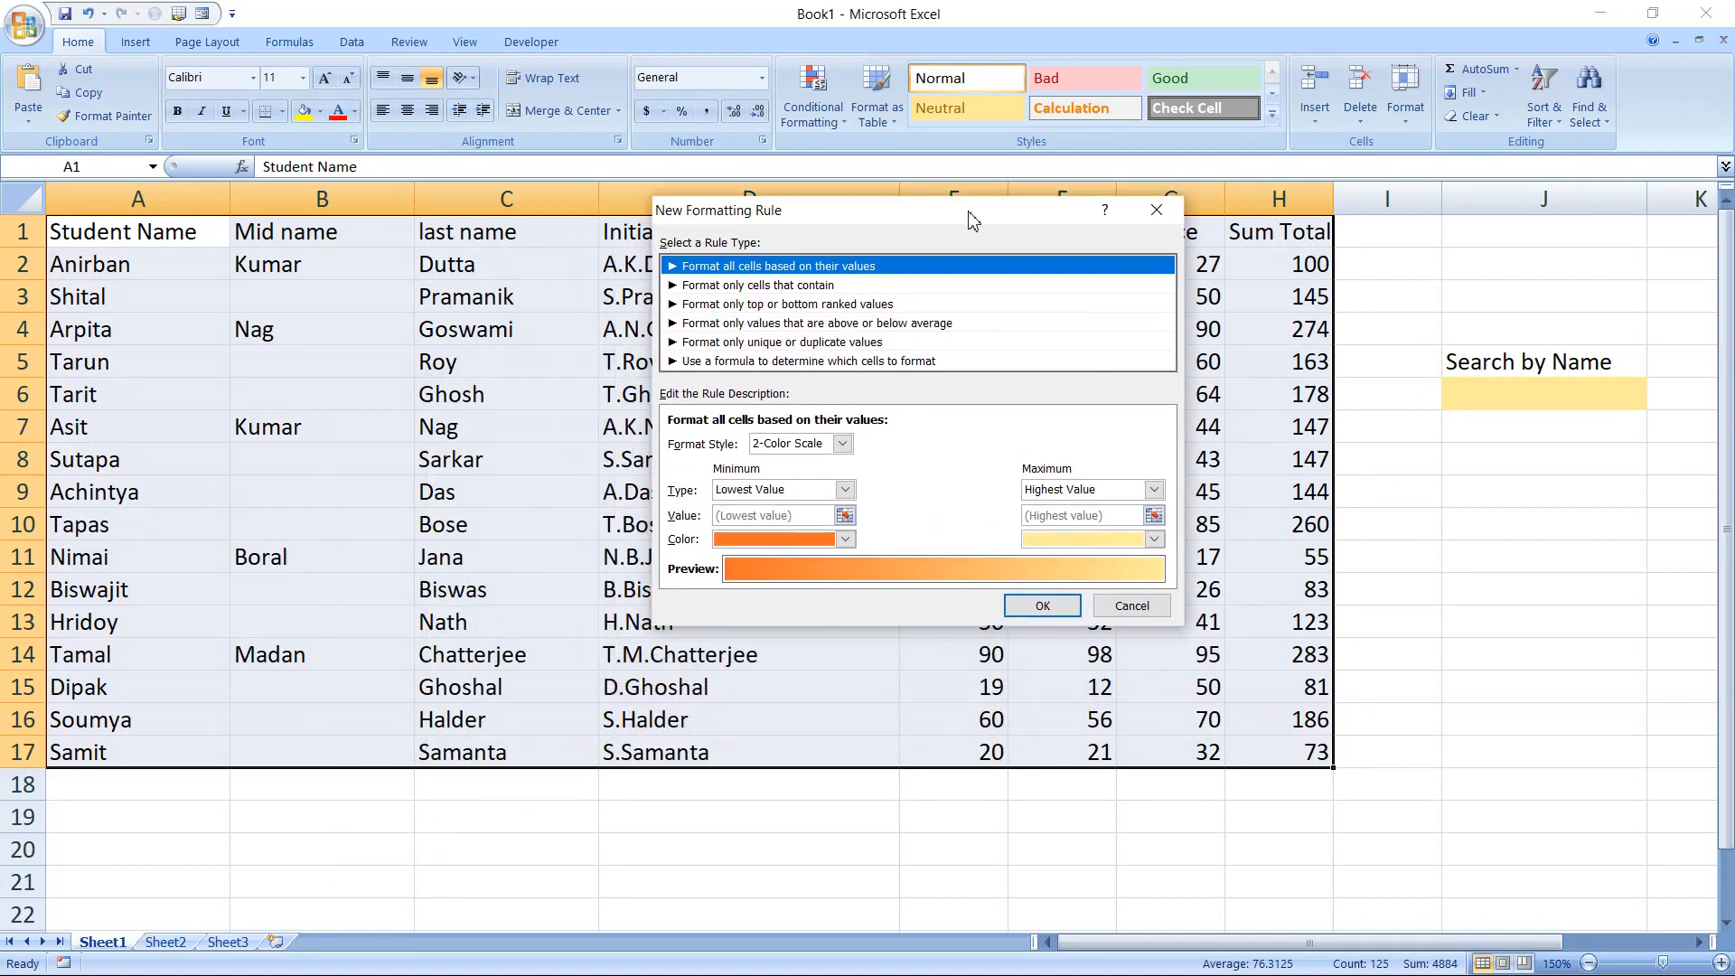
click(847, 364)
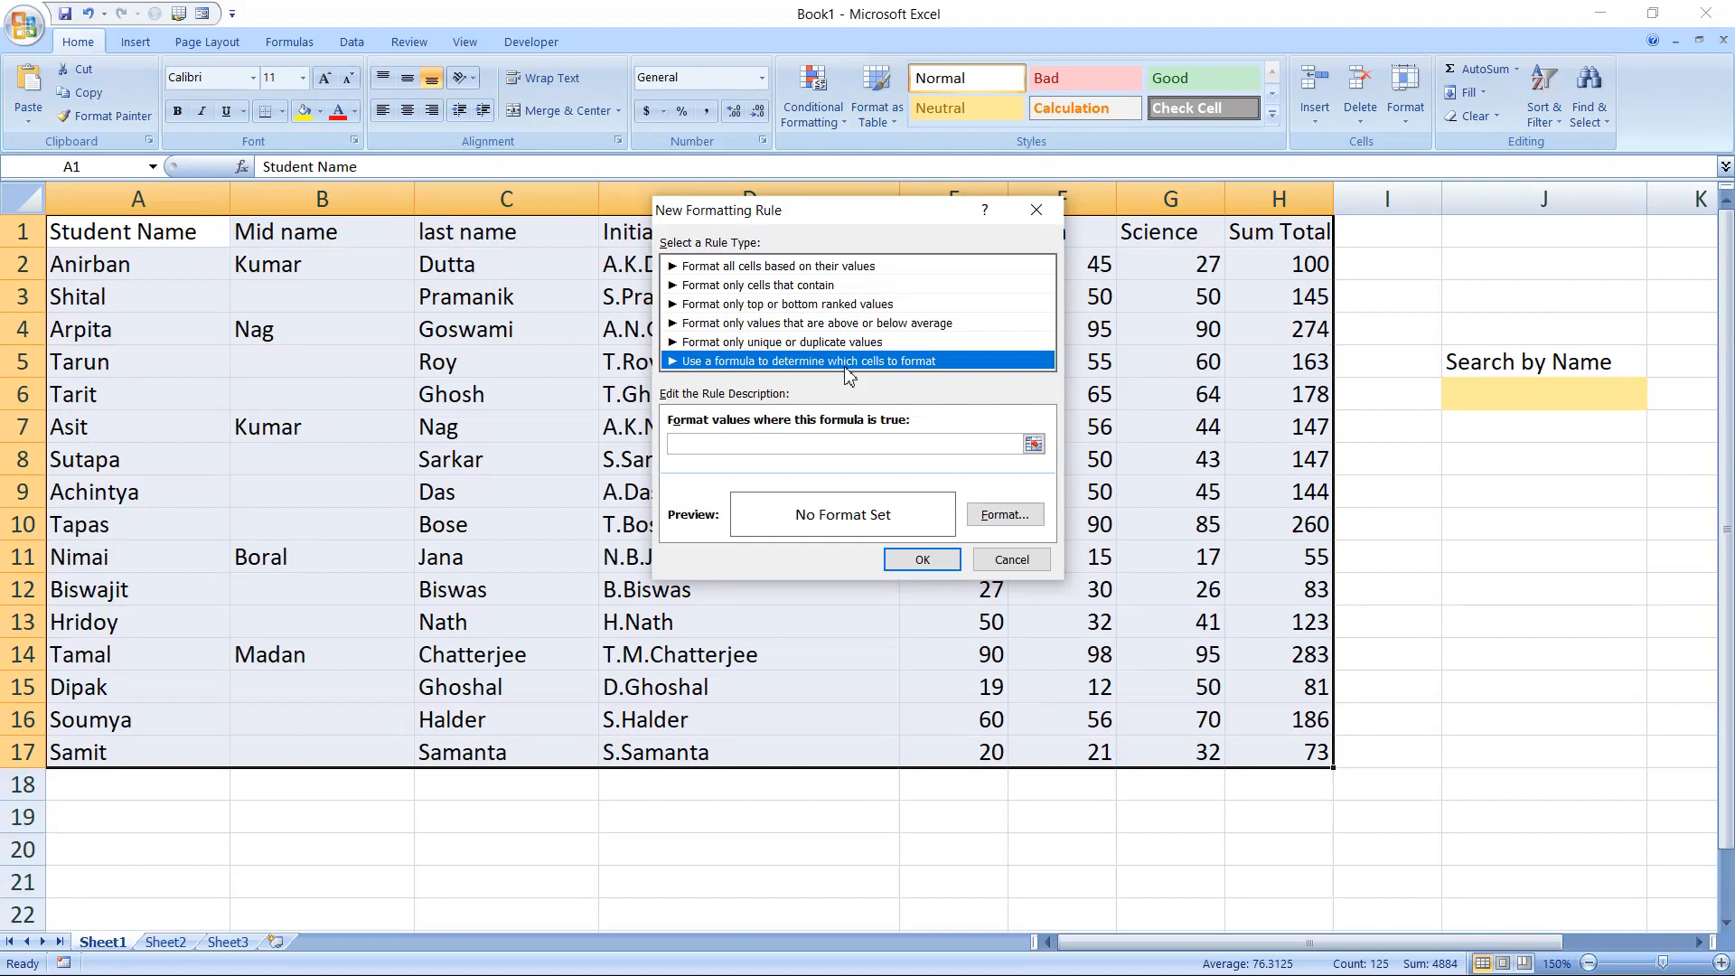
Enter the rule formula =$A$1=$J$6, comparing the first table cell with the search cell
click(756, 446)
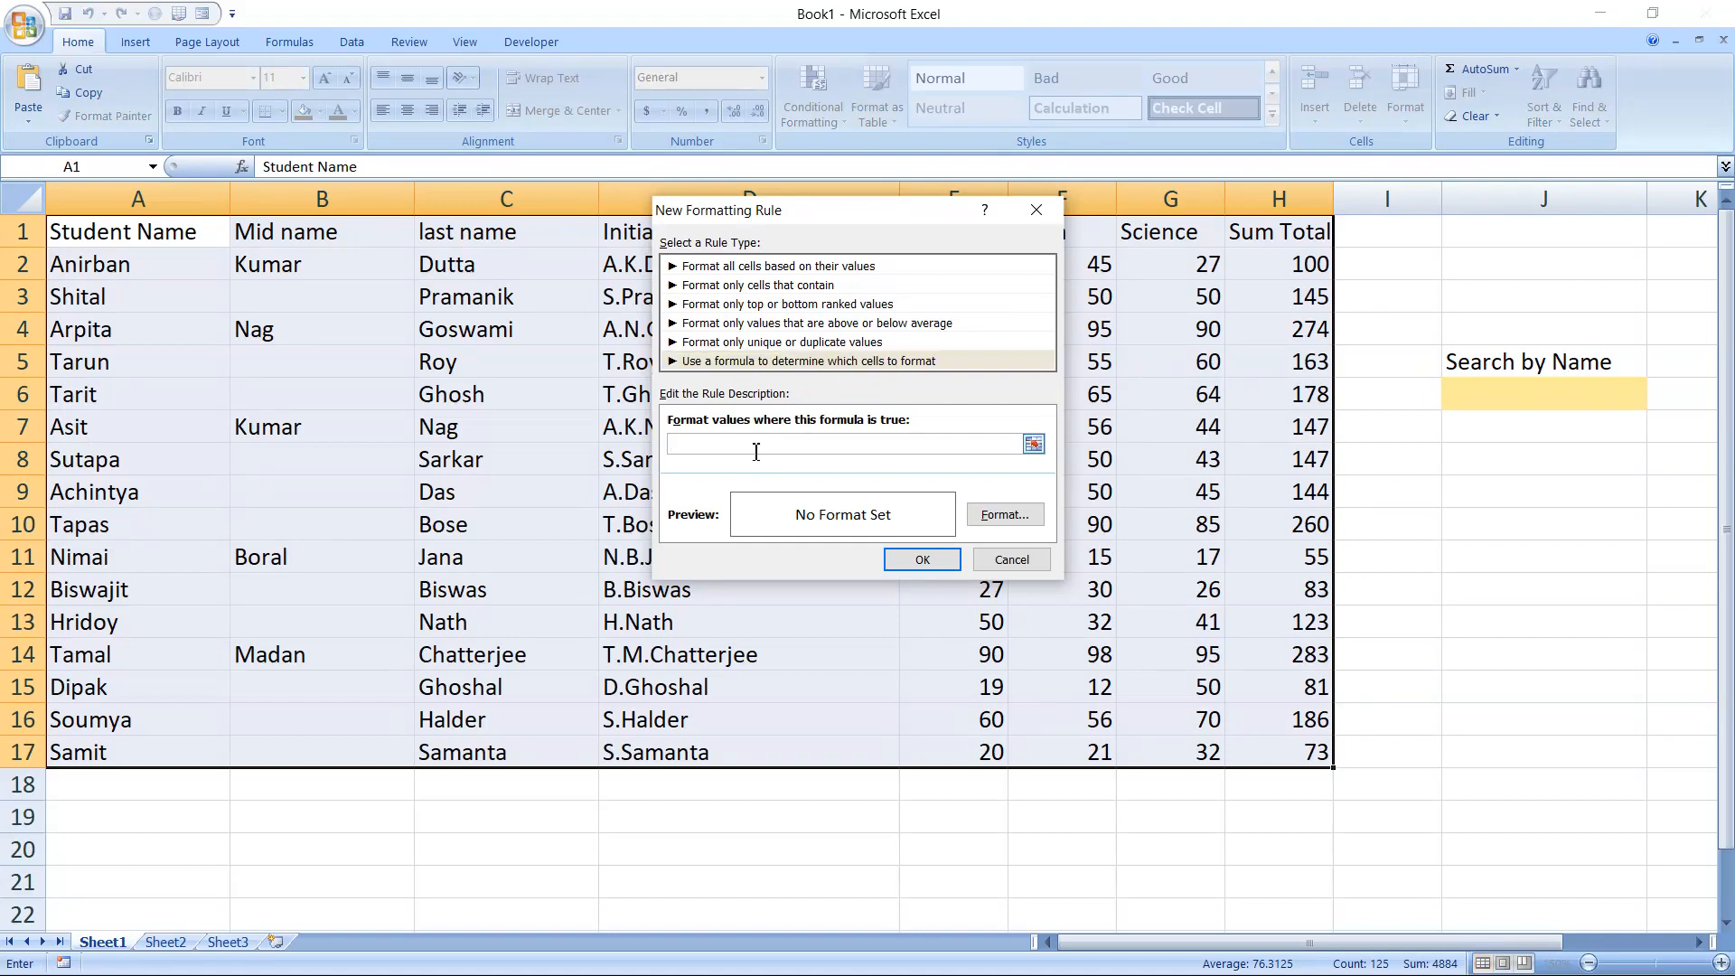
text(=)
click(163, 242)
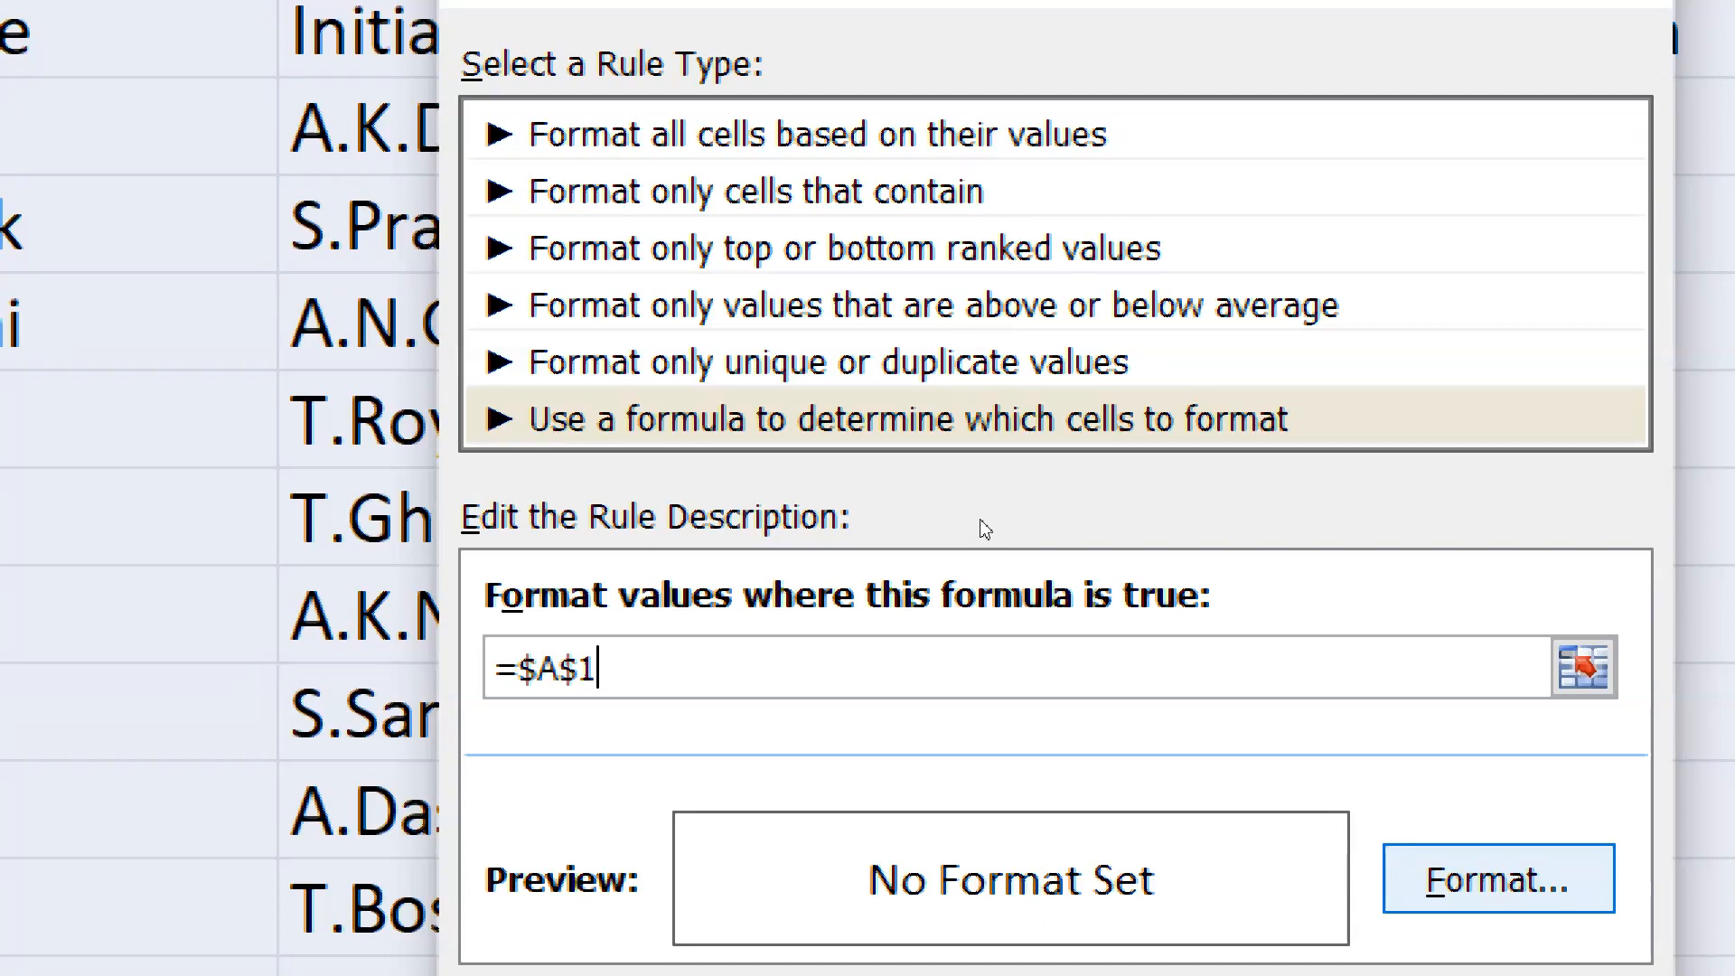
text(=)
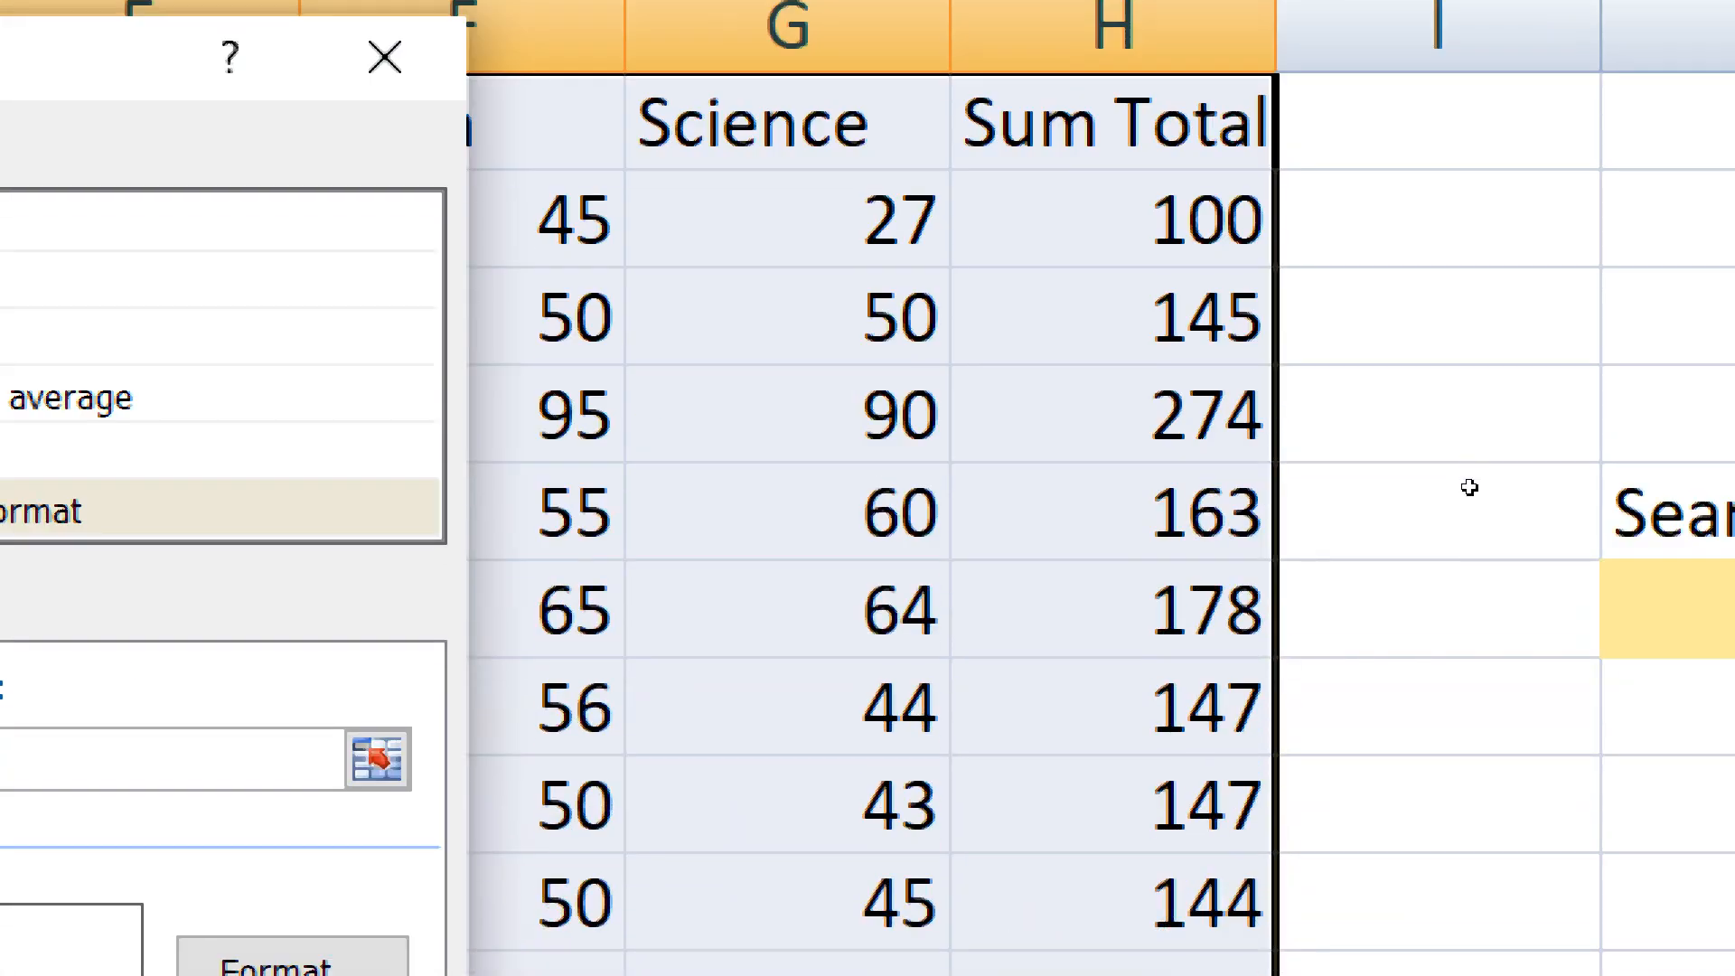
click(1668, 611)
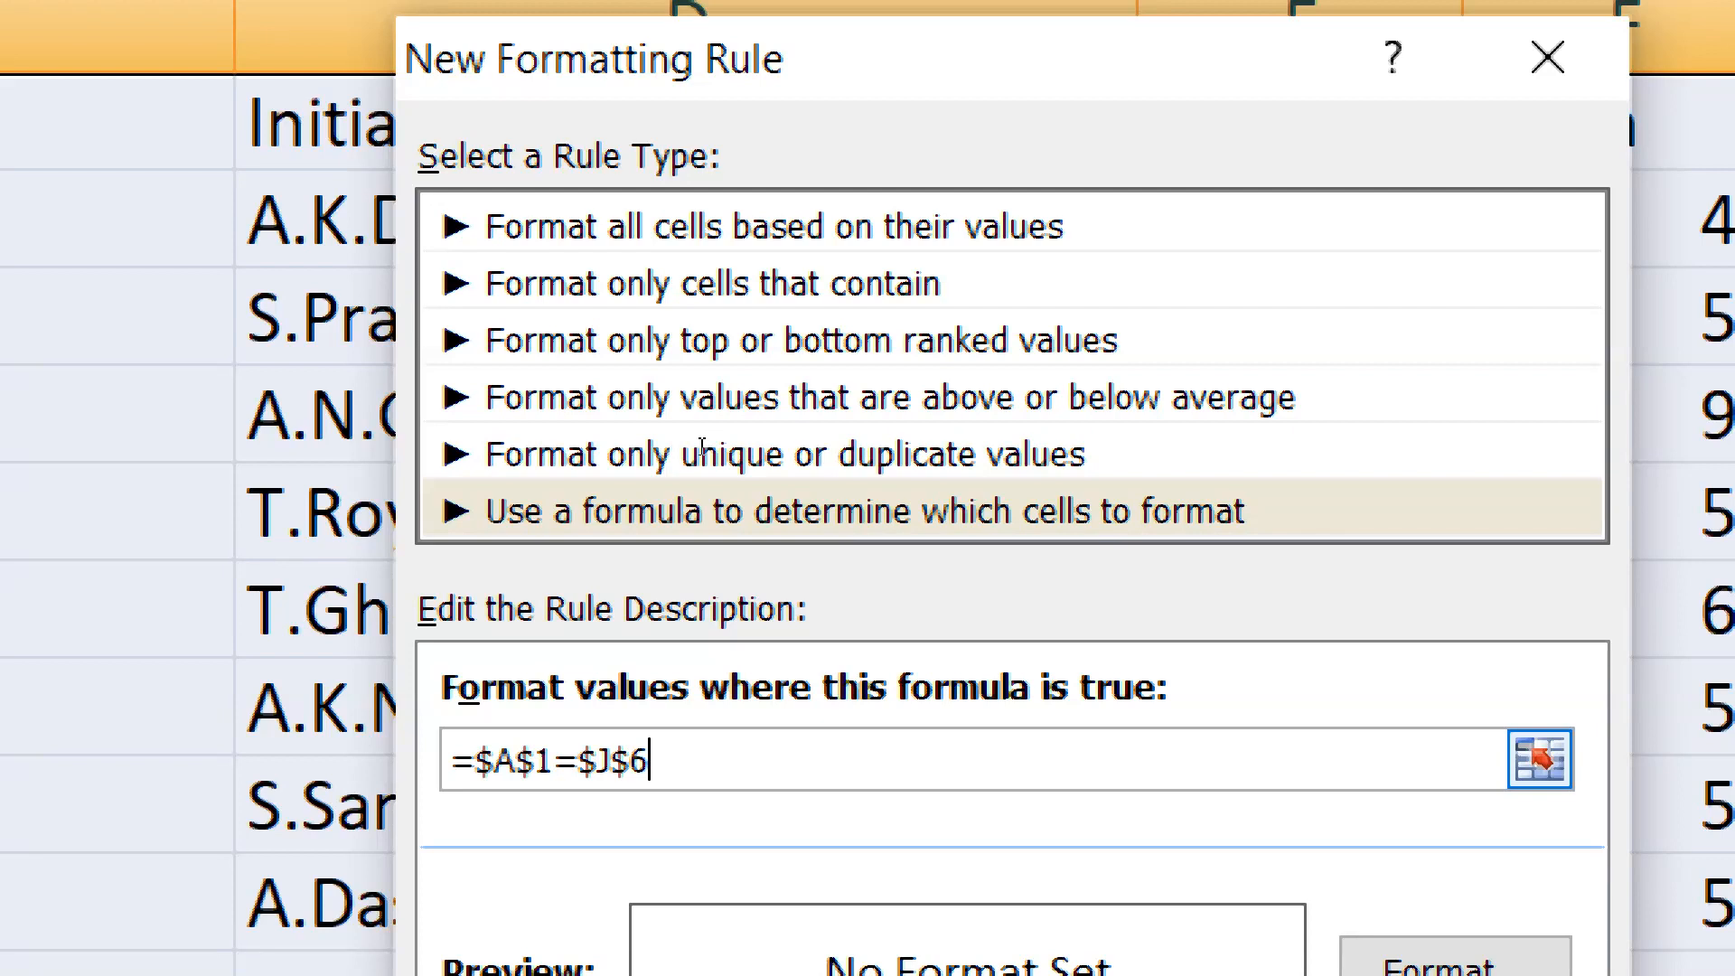
Change the first reference in the rule formula to a relative row, giving =$A1=$J$6
key(Left)
key(Left)
key(Left)
key(Left)
key(Left)
key(Left)
key(Right)
key(F4)
key(F4)
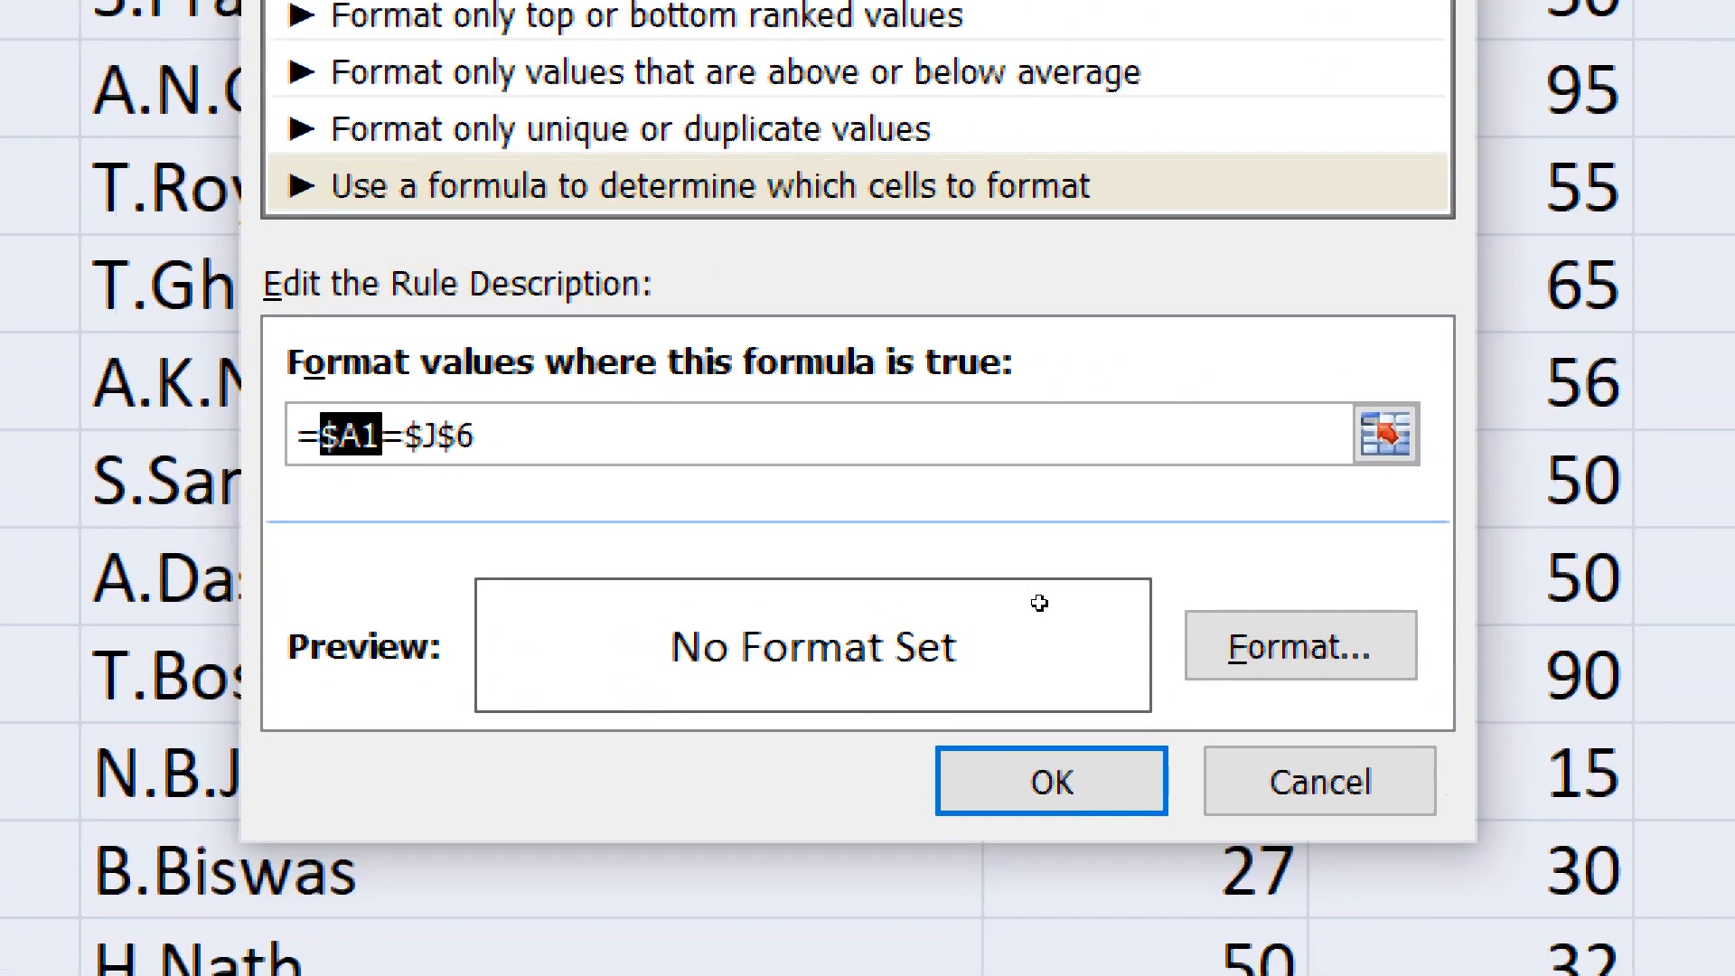
Set a blue background fill in the rule's cell format
key(Tab)
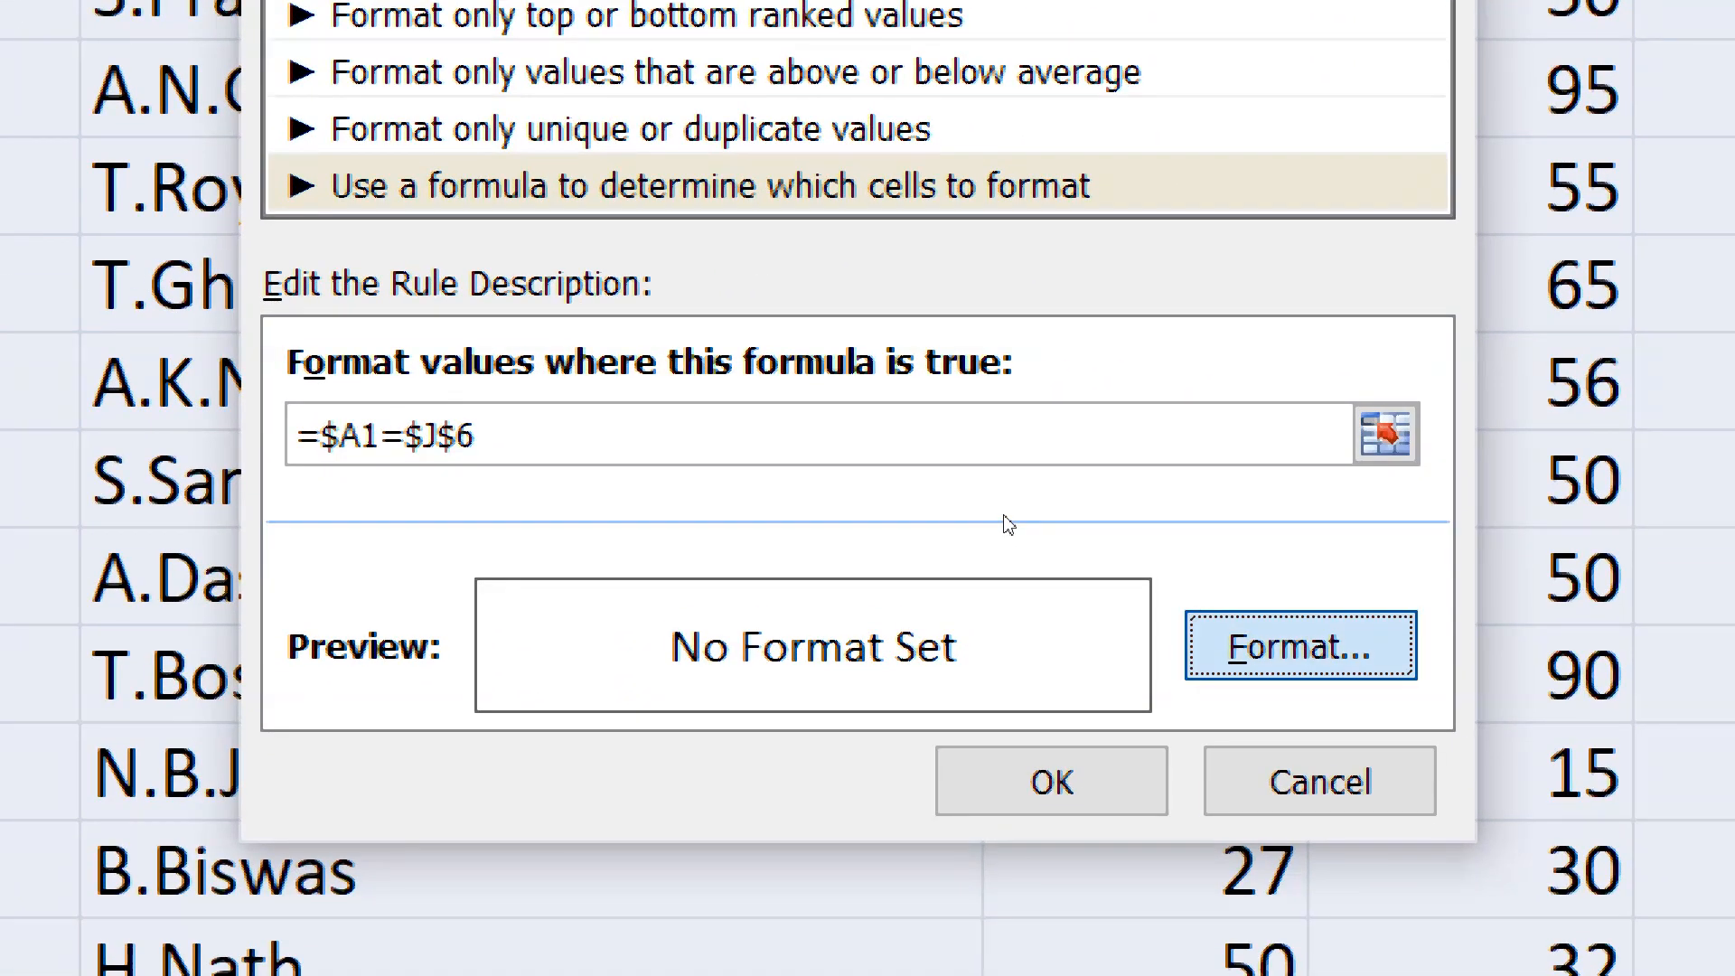
key(Return)
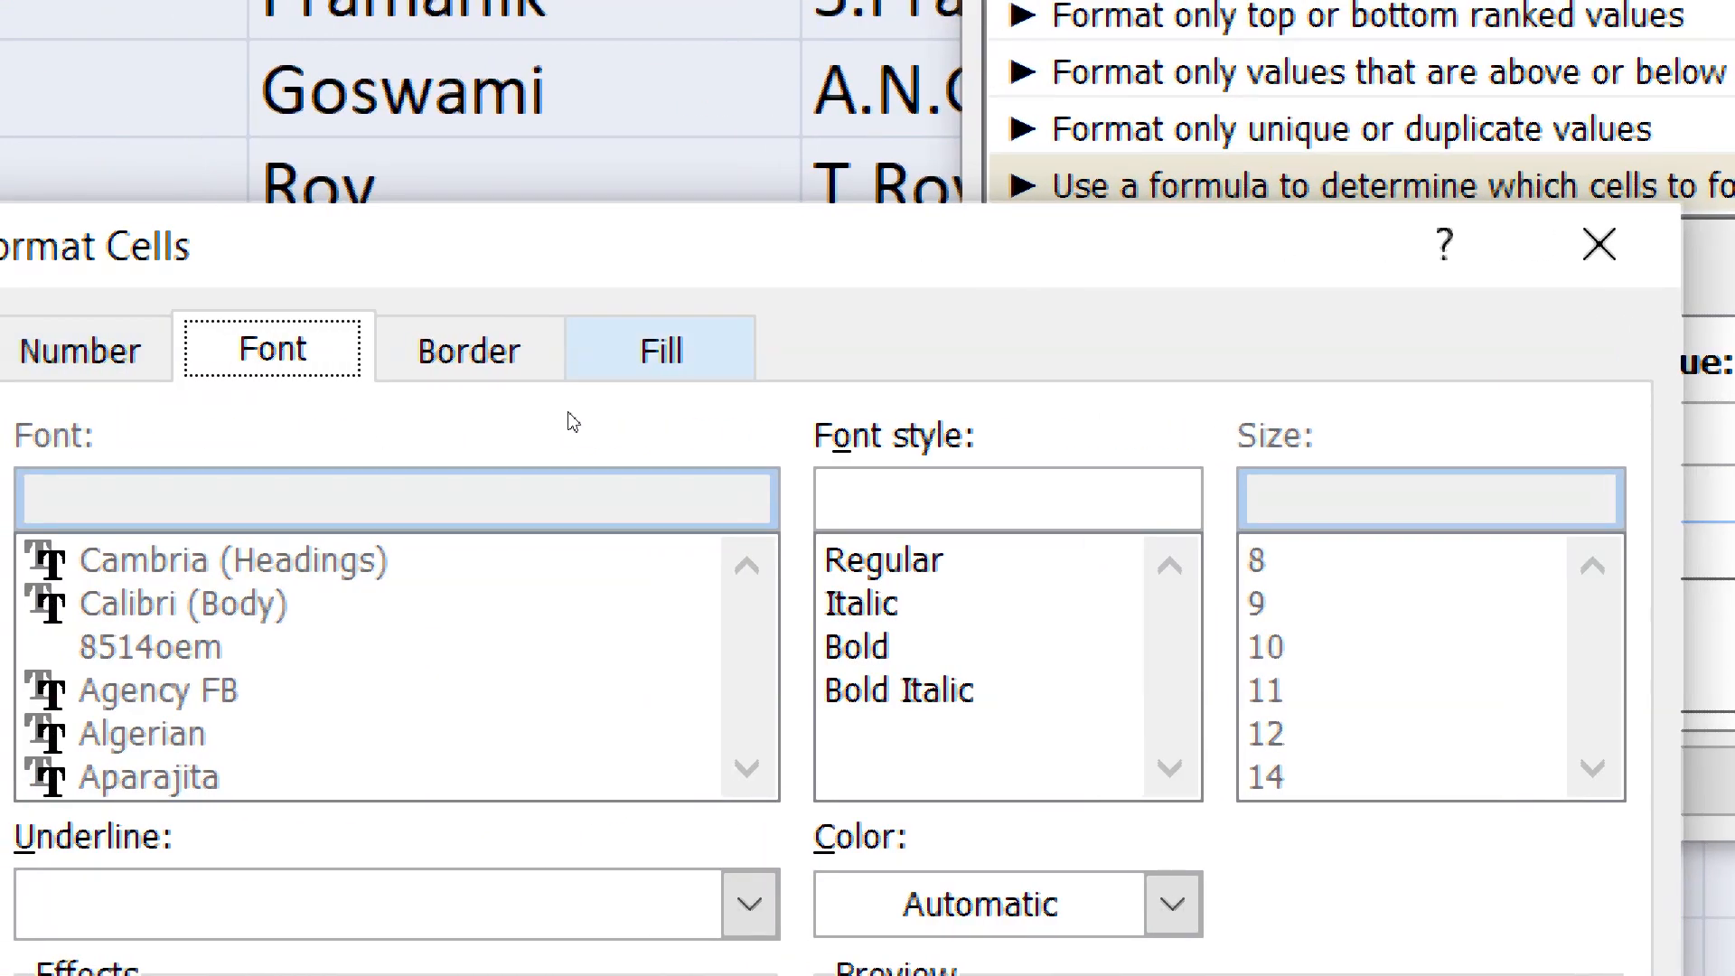
click(579, 372)
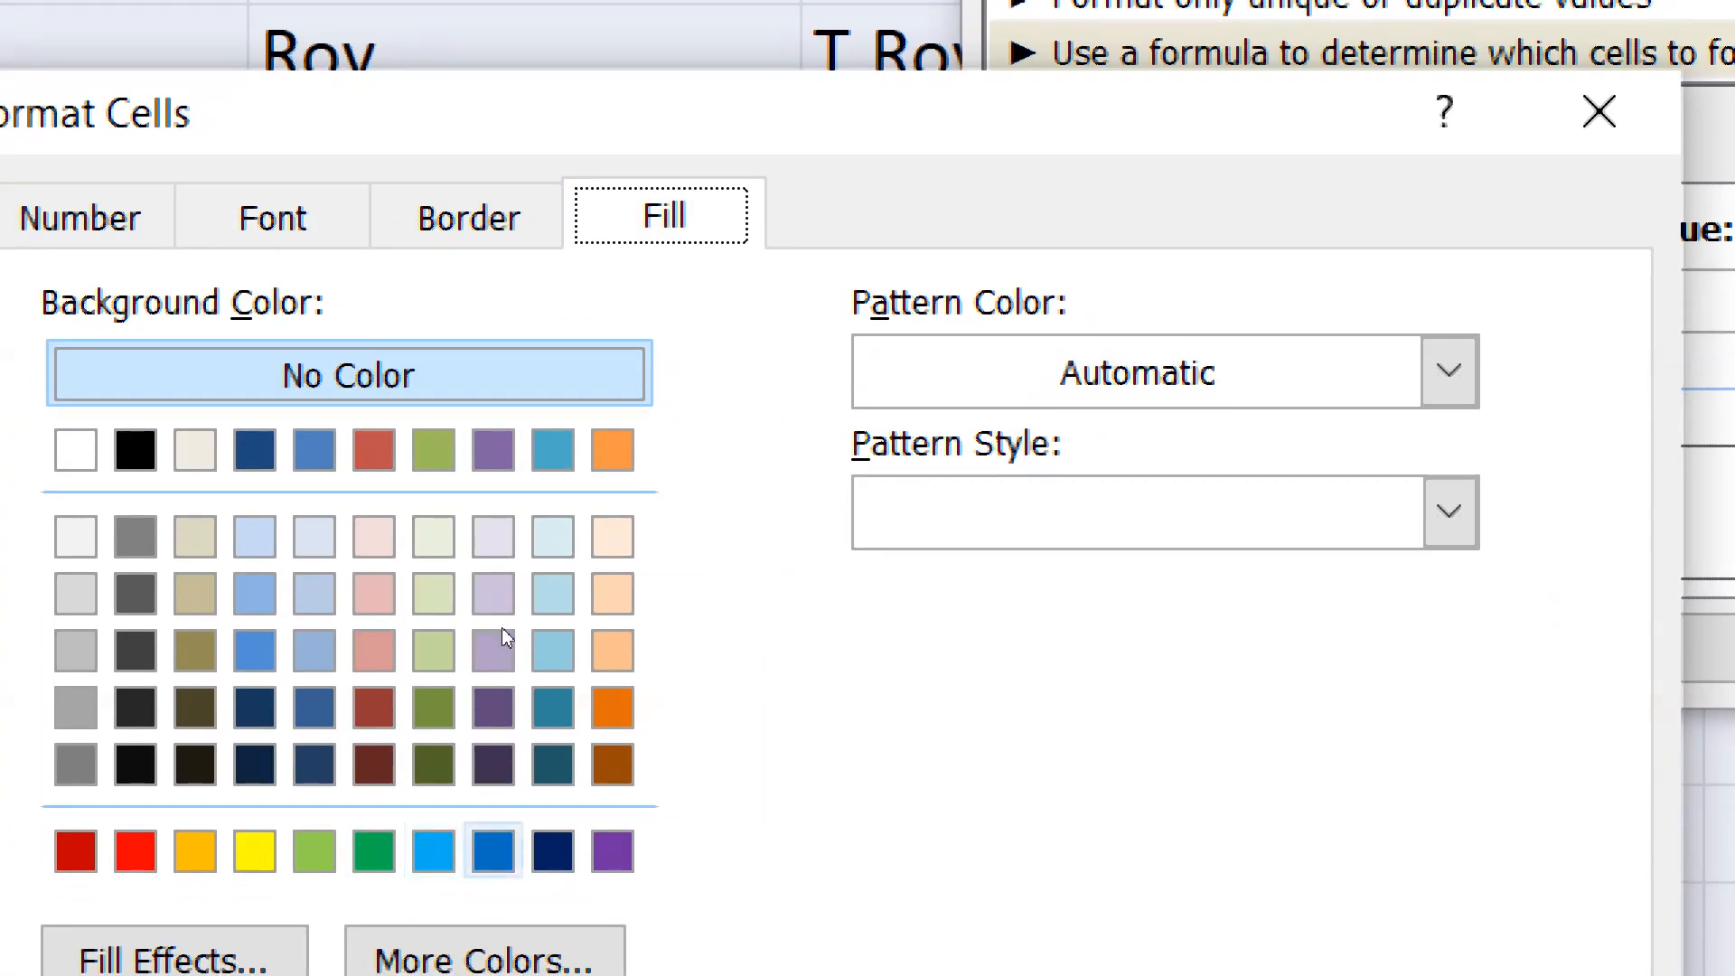
click(493, 851)
click(416, 375)
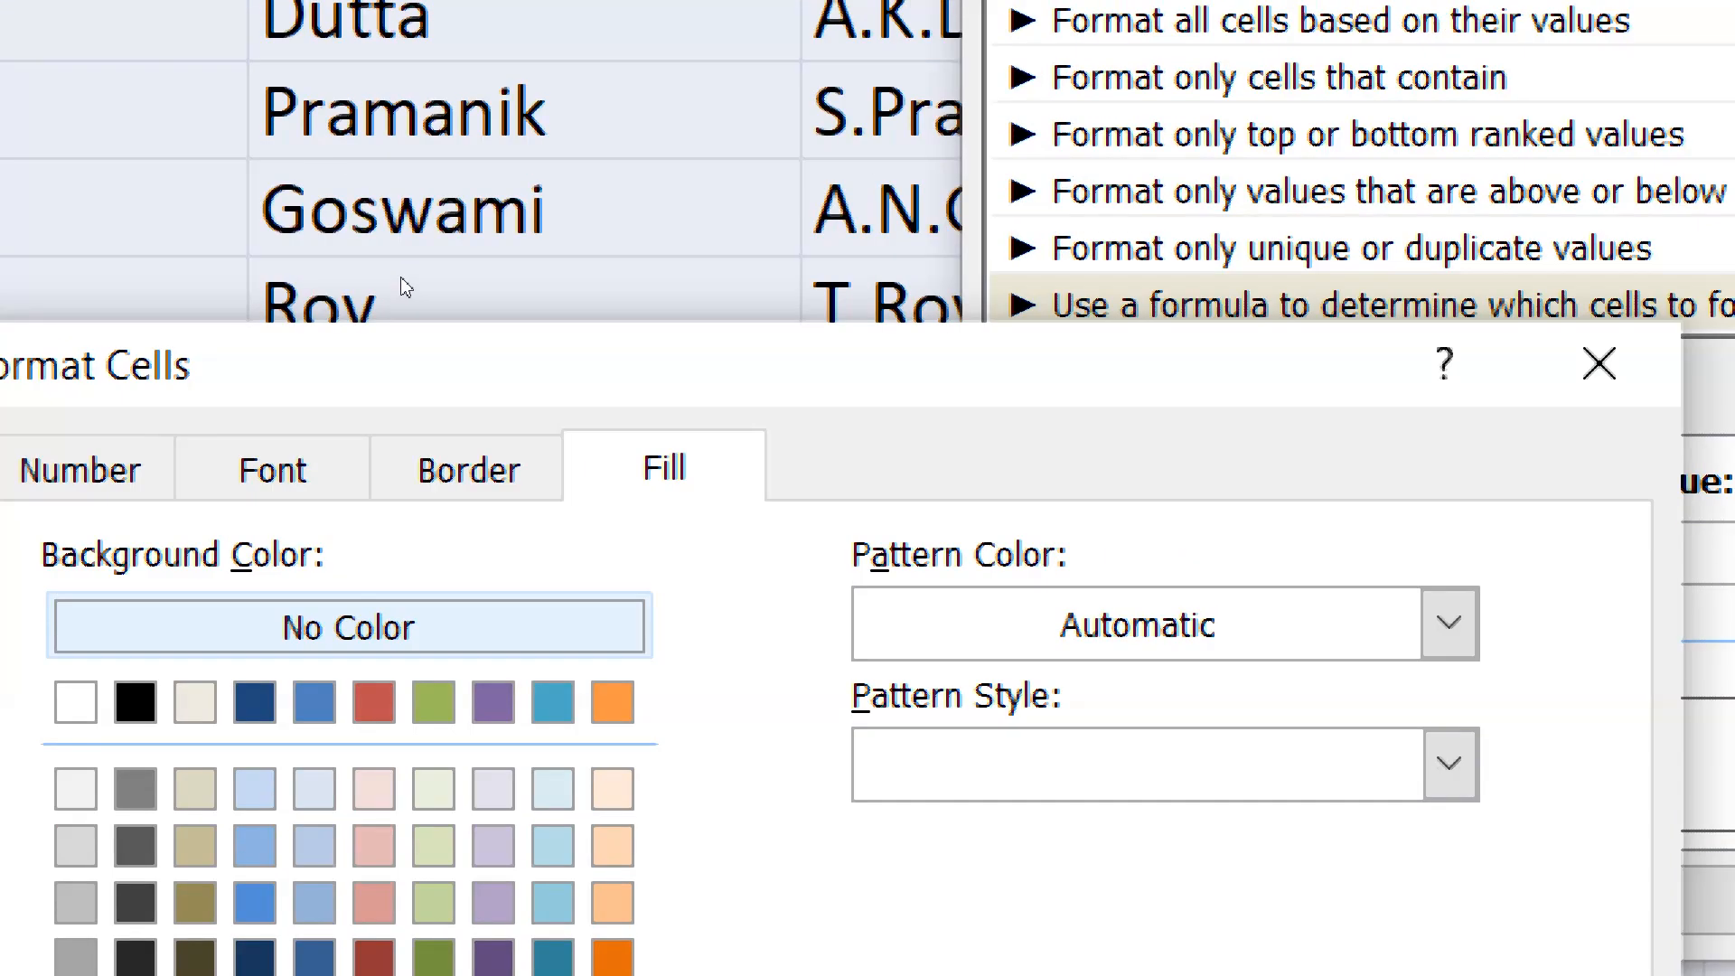
Set the rule's font format to Double underline and Bold Italic
click(290, 218)
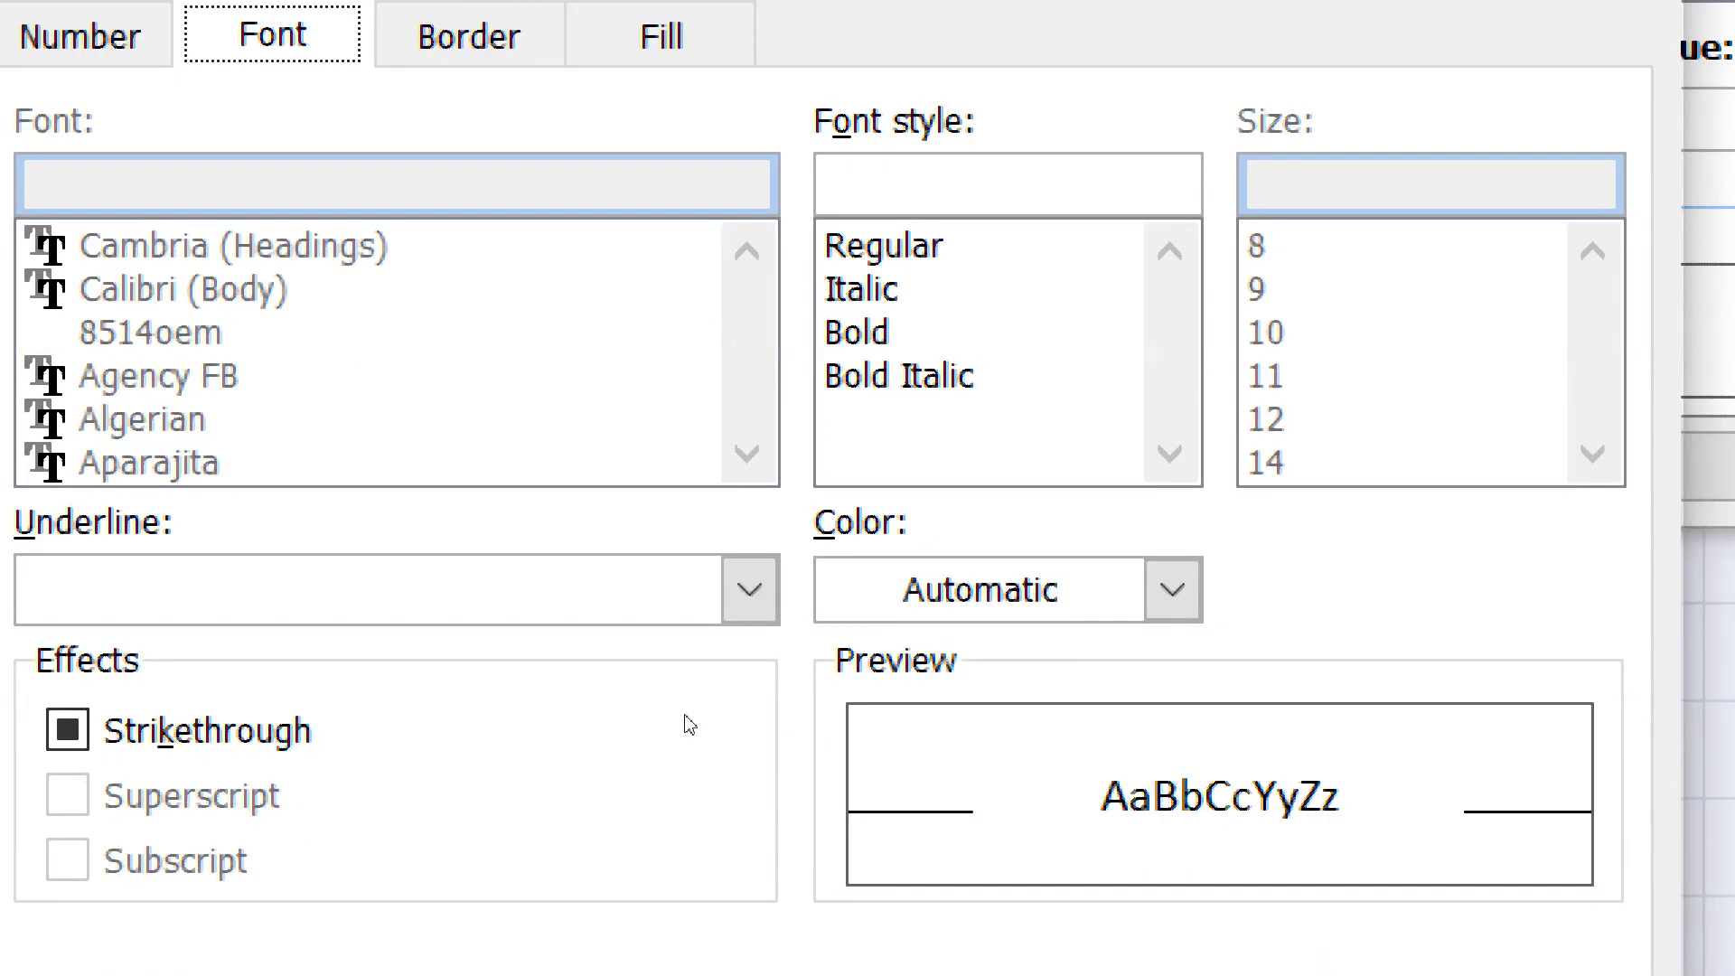
click(583, 611)
key(Down)
key(Down)
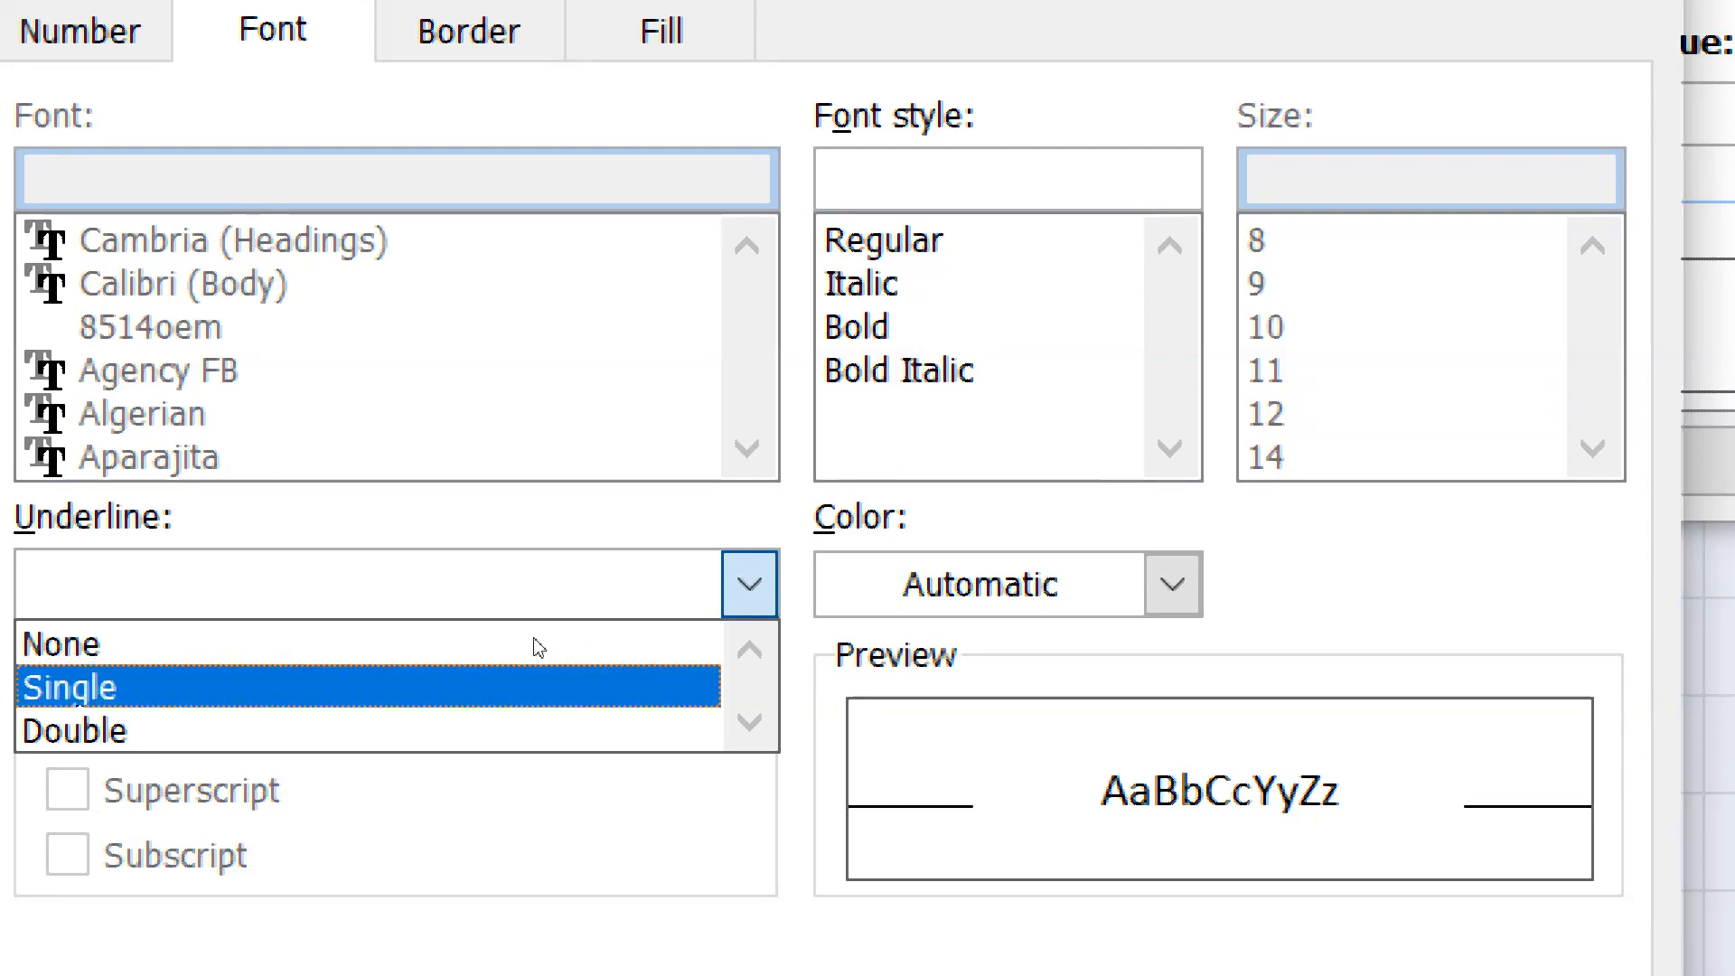
key(Return)
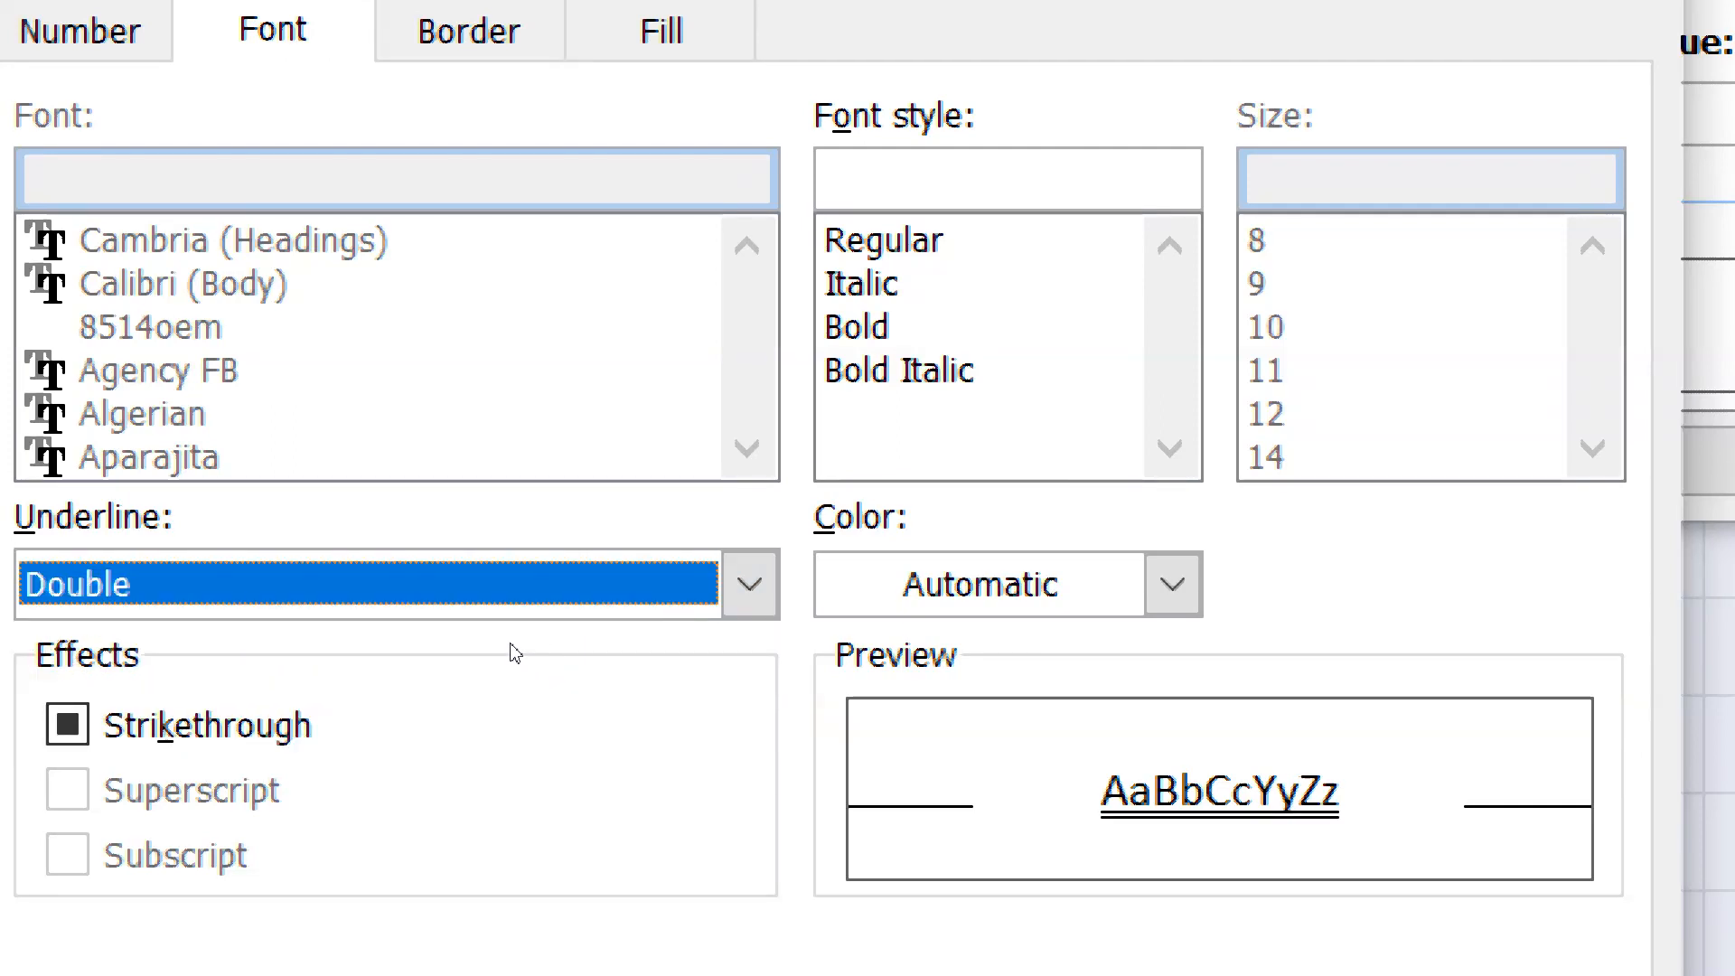
click(981, 369)
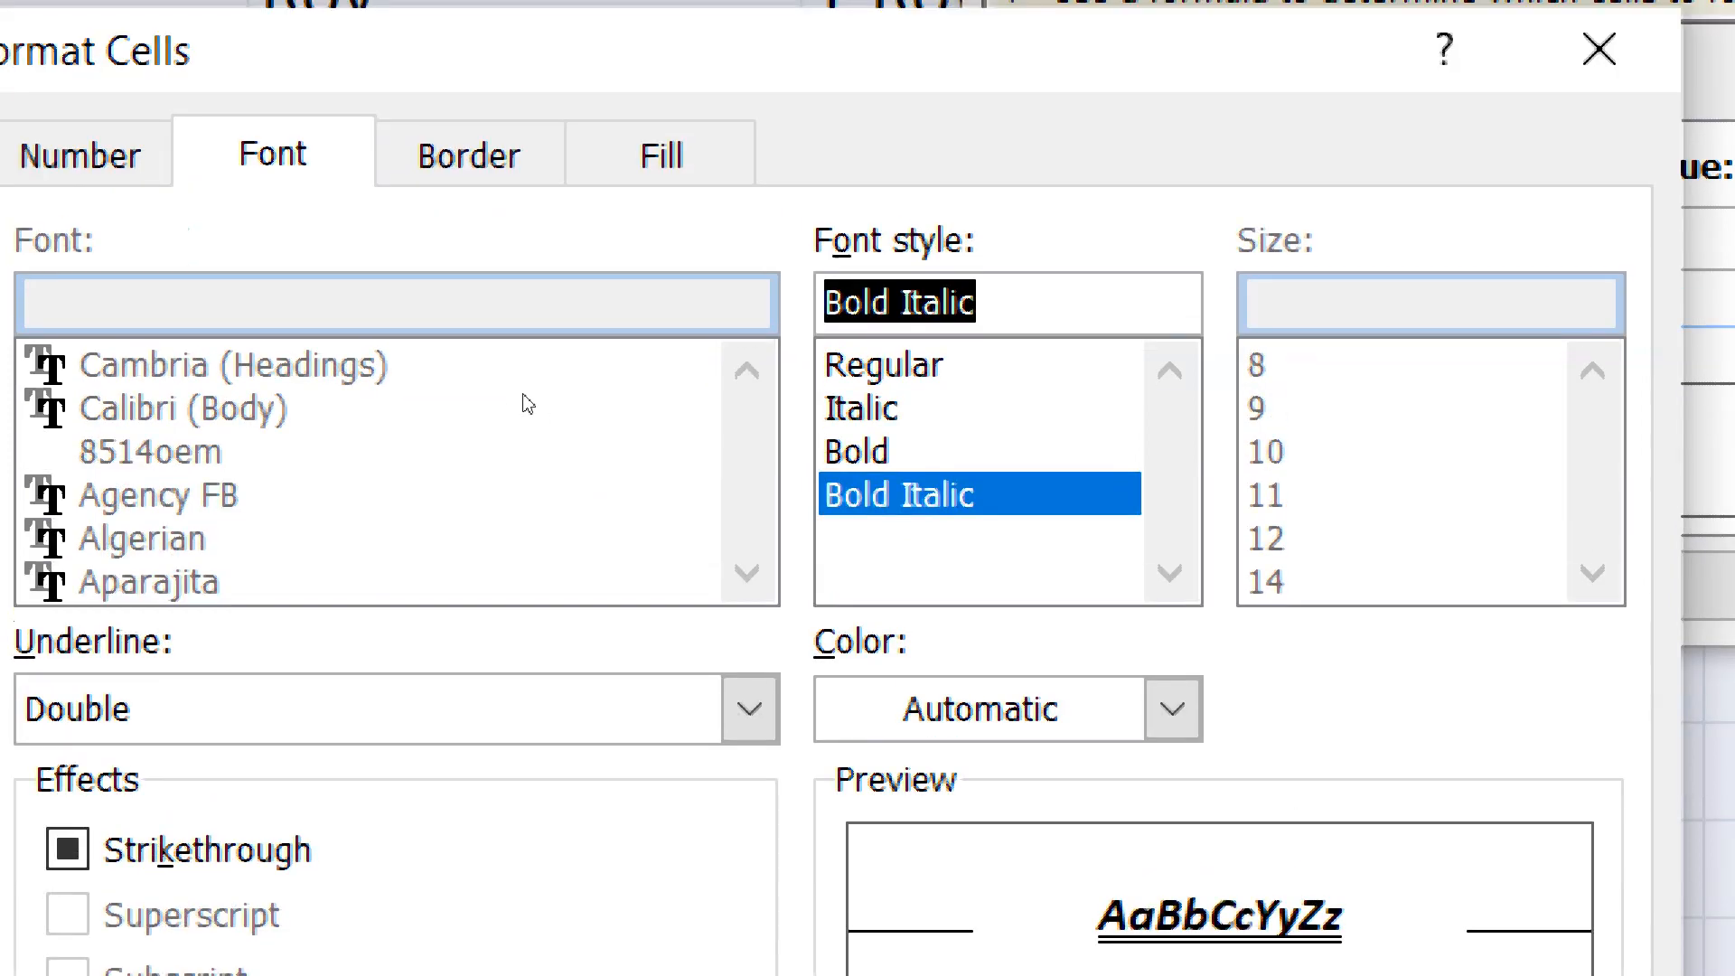
Recheck the rule's fill and font settings, accept the format, and apply the rule to the table
click(662, 32)
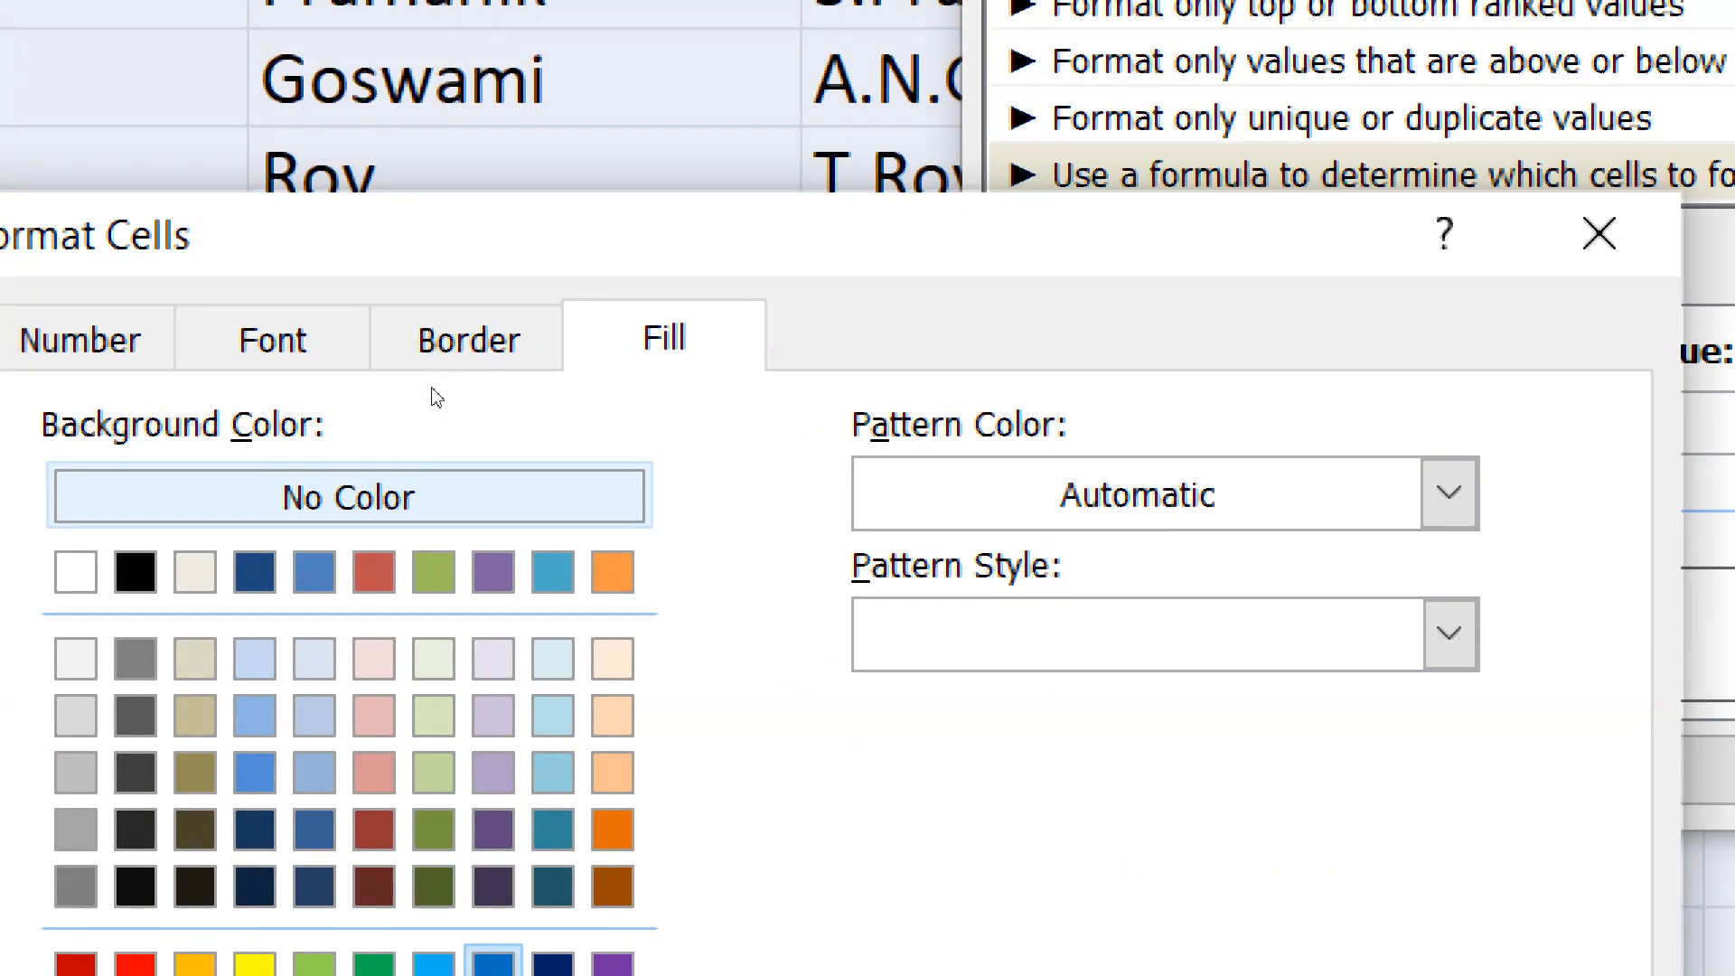
click(273, 113)
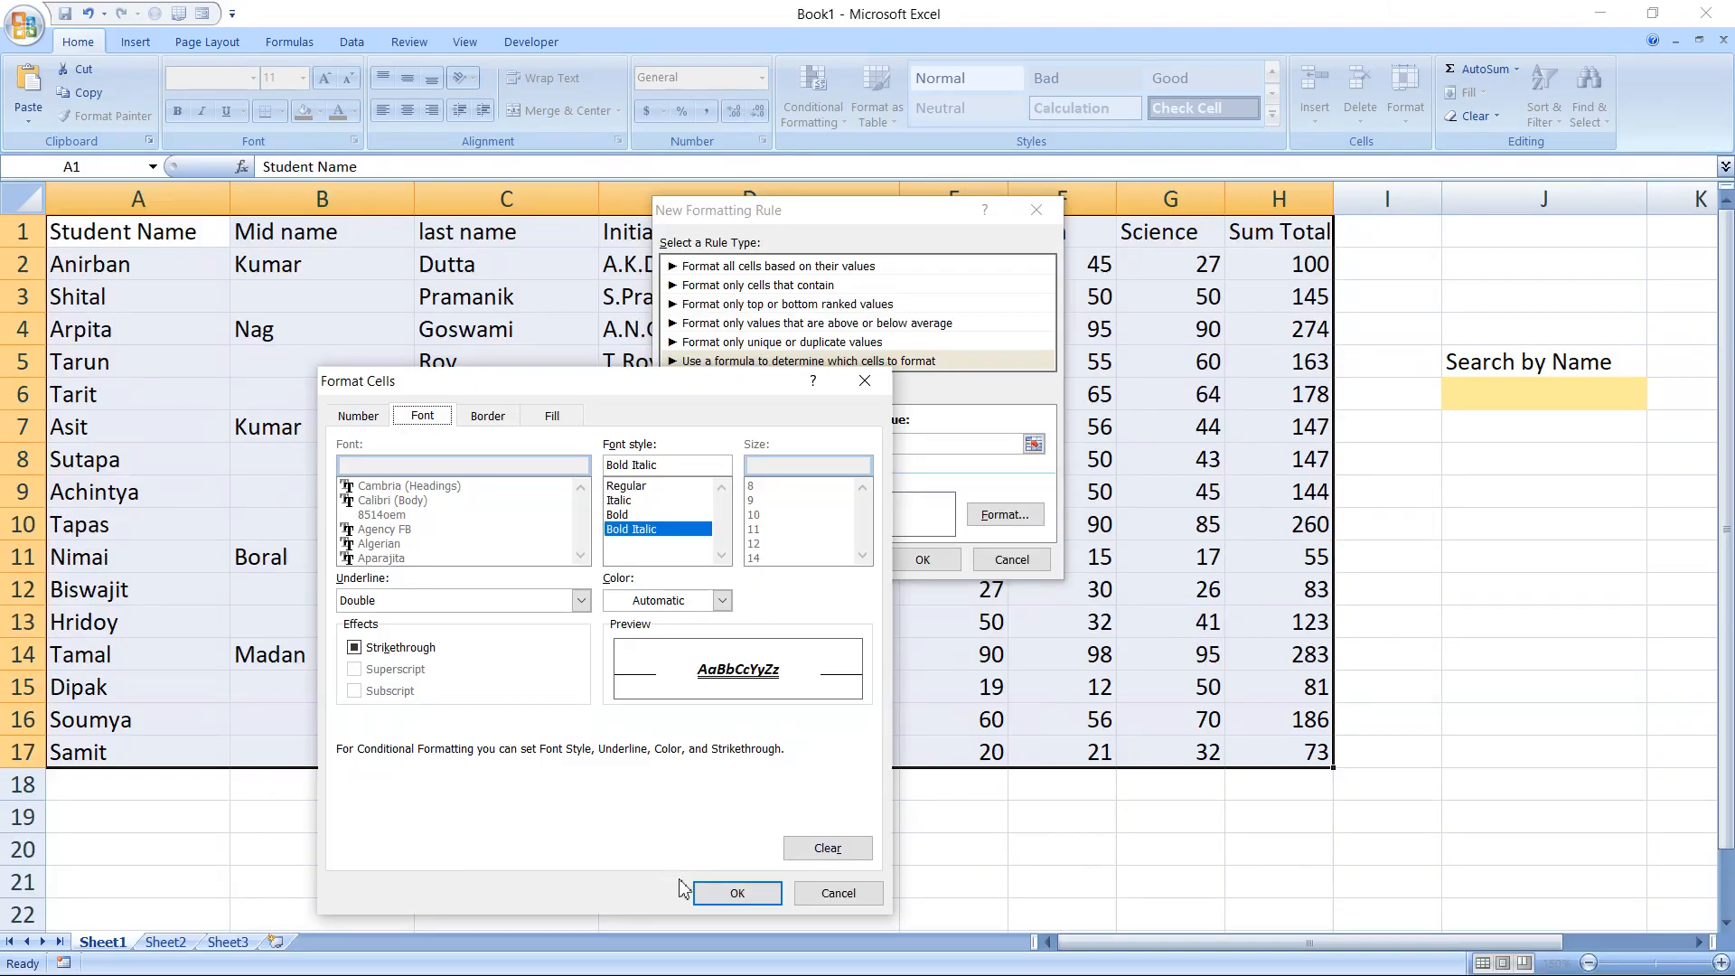
click(736, 894)
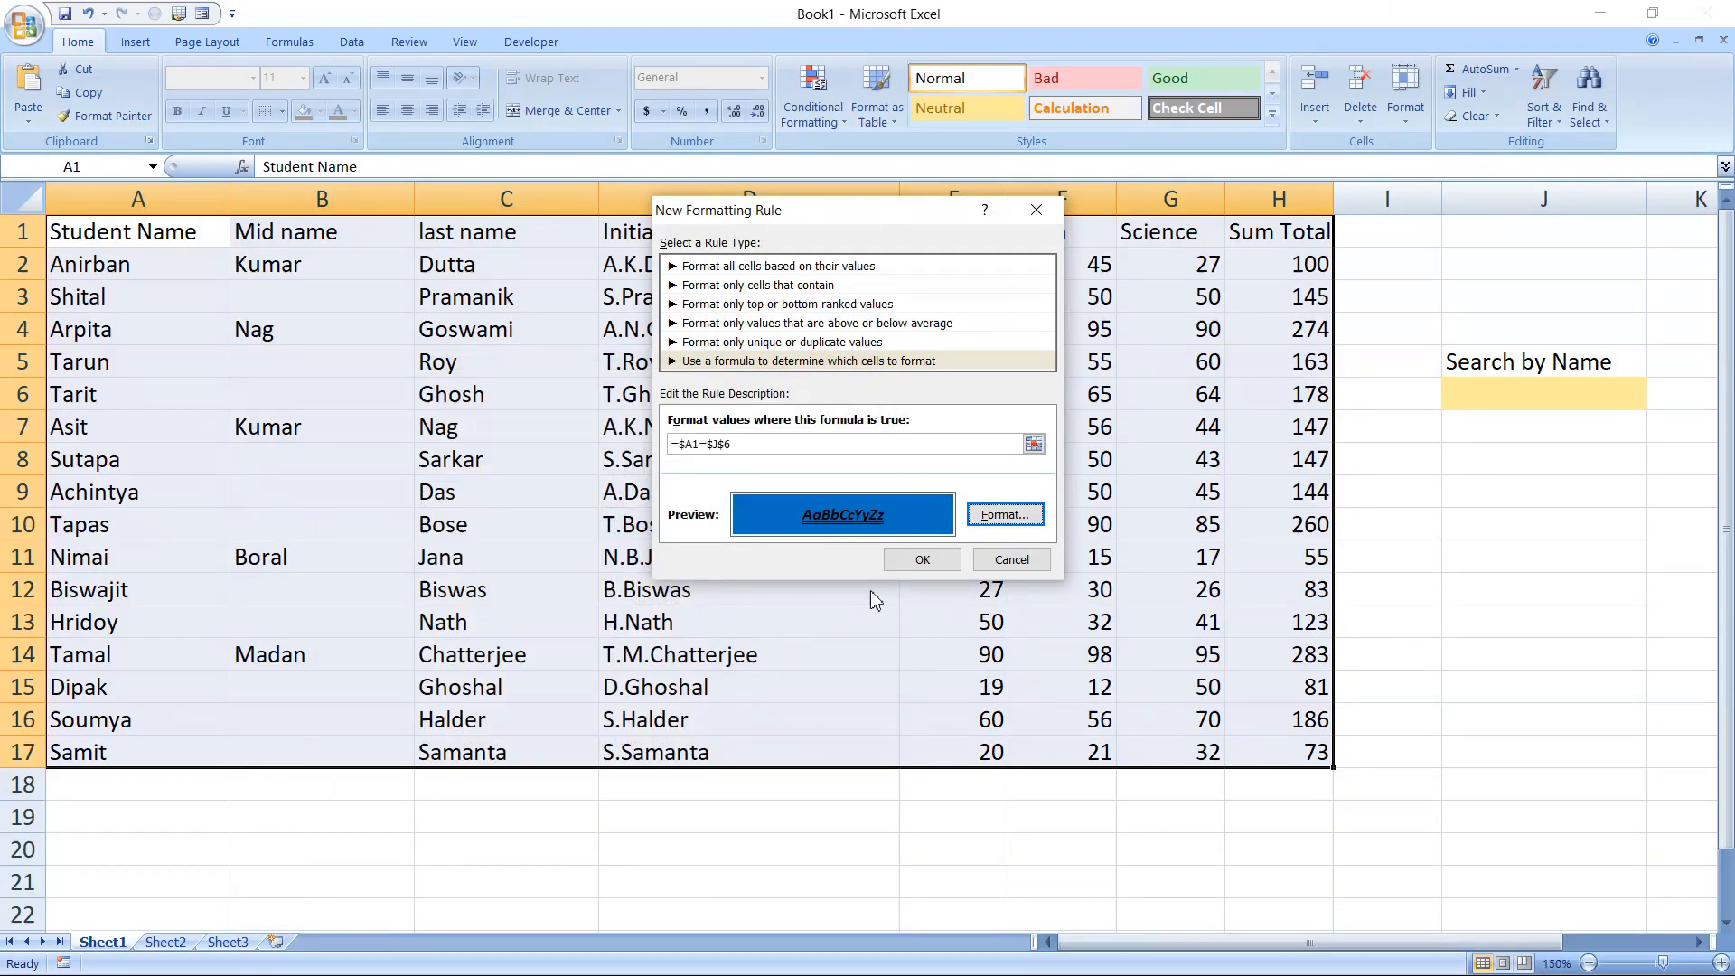
click(915, 559)
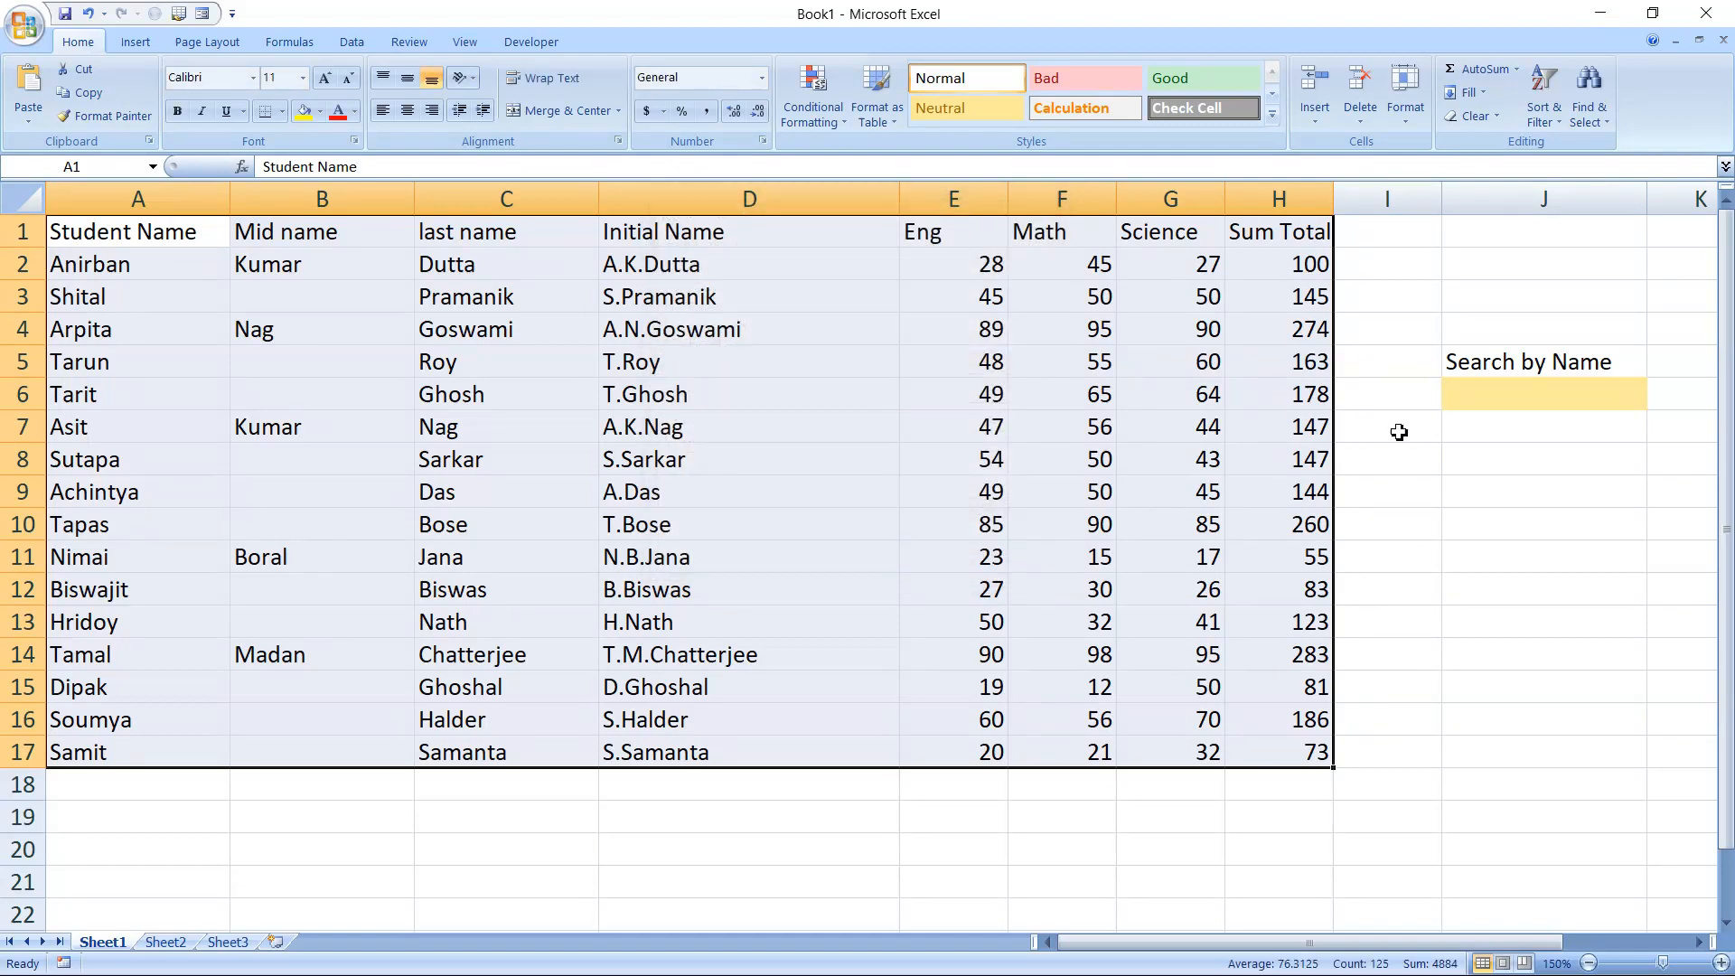
Test the search by entering the first name of the student in row 11 into cell J6
click(1483, 406)
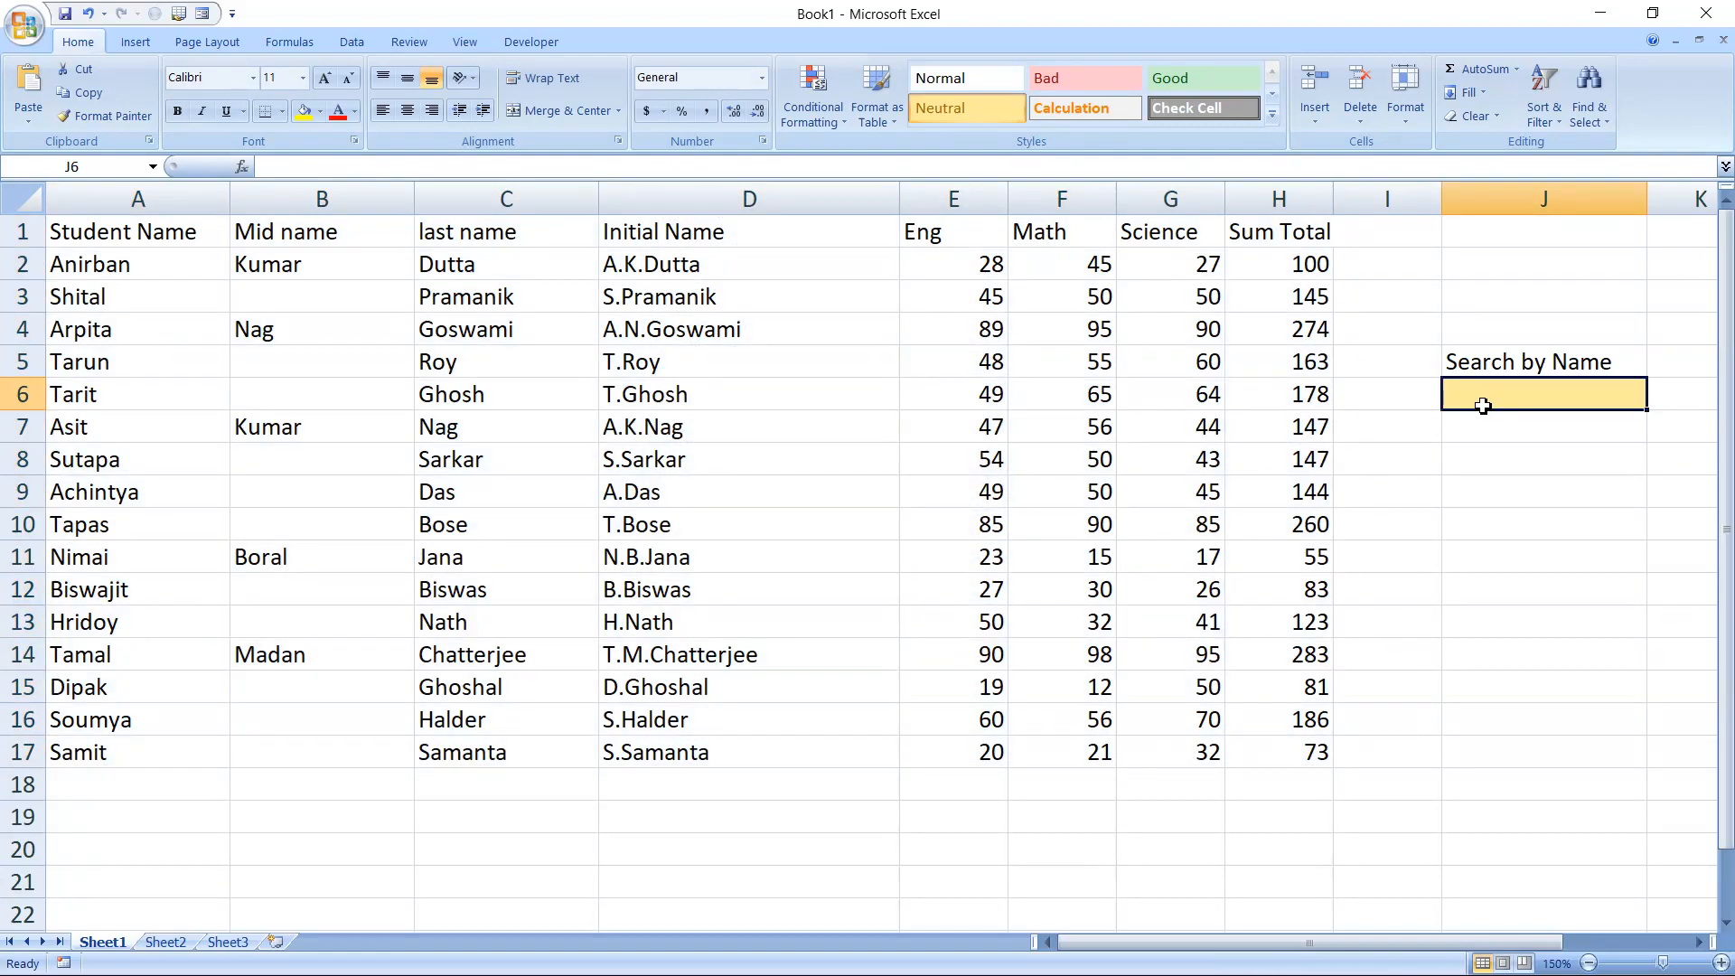
text(Nima)
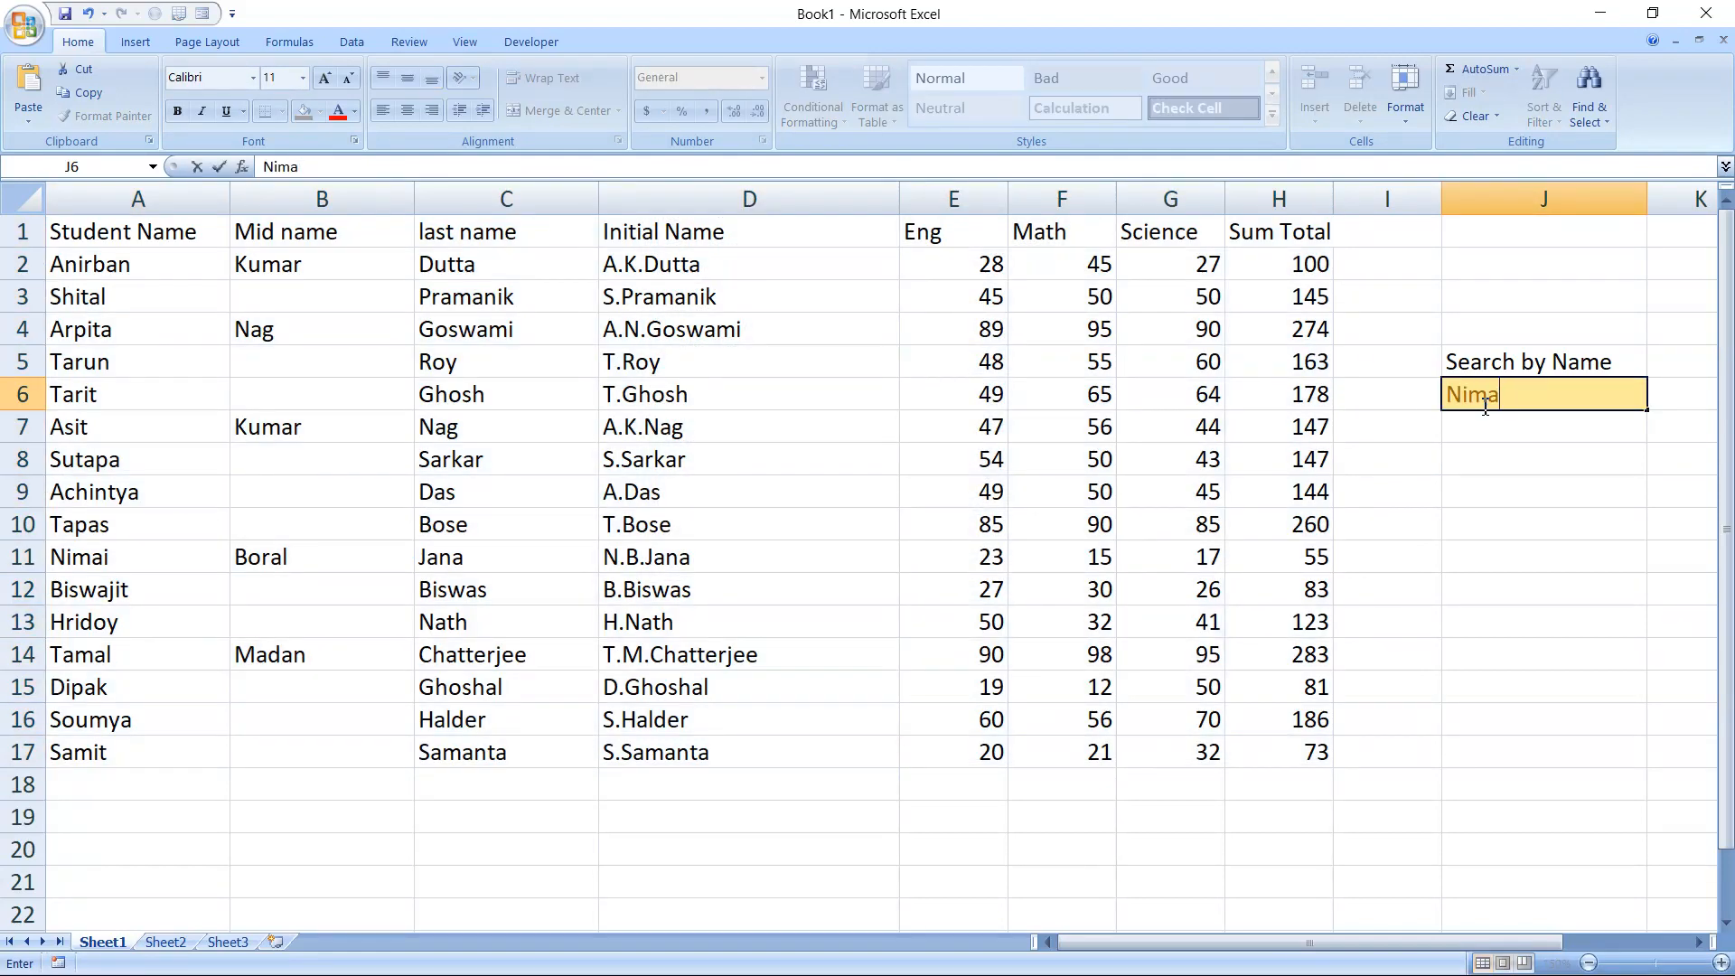
text(i)
key(Return)
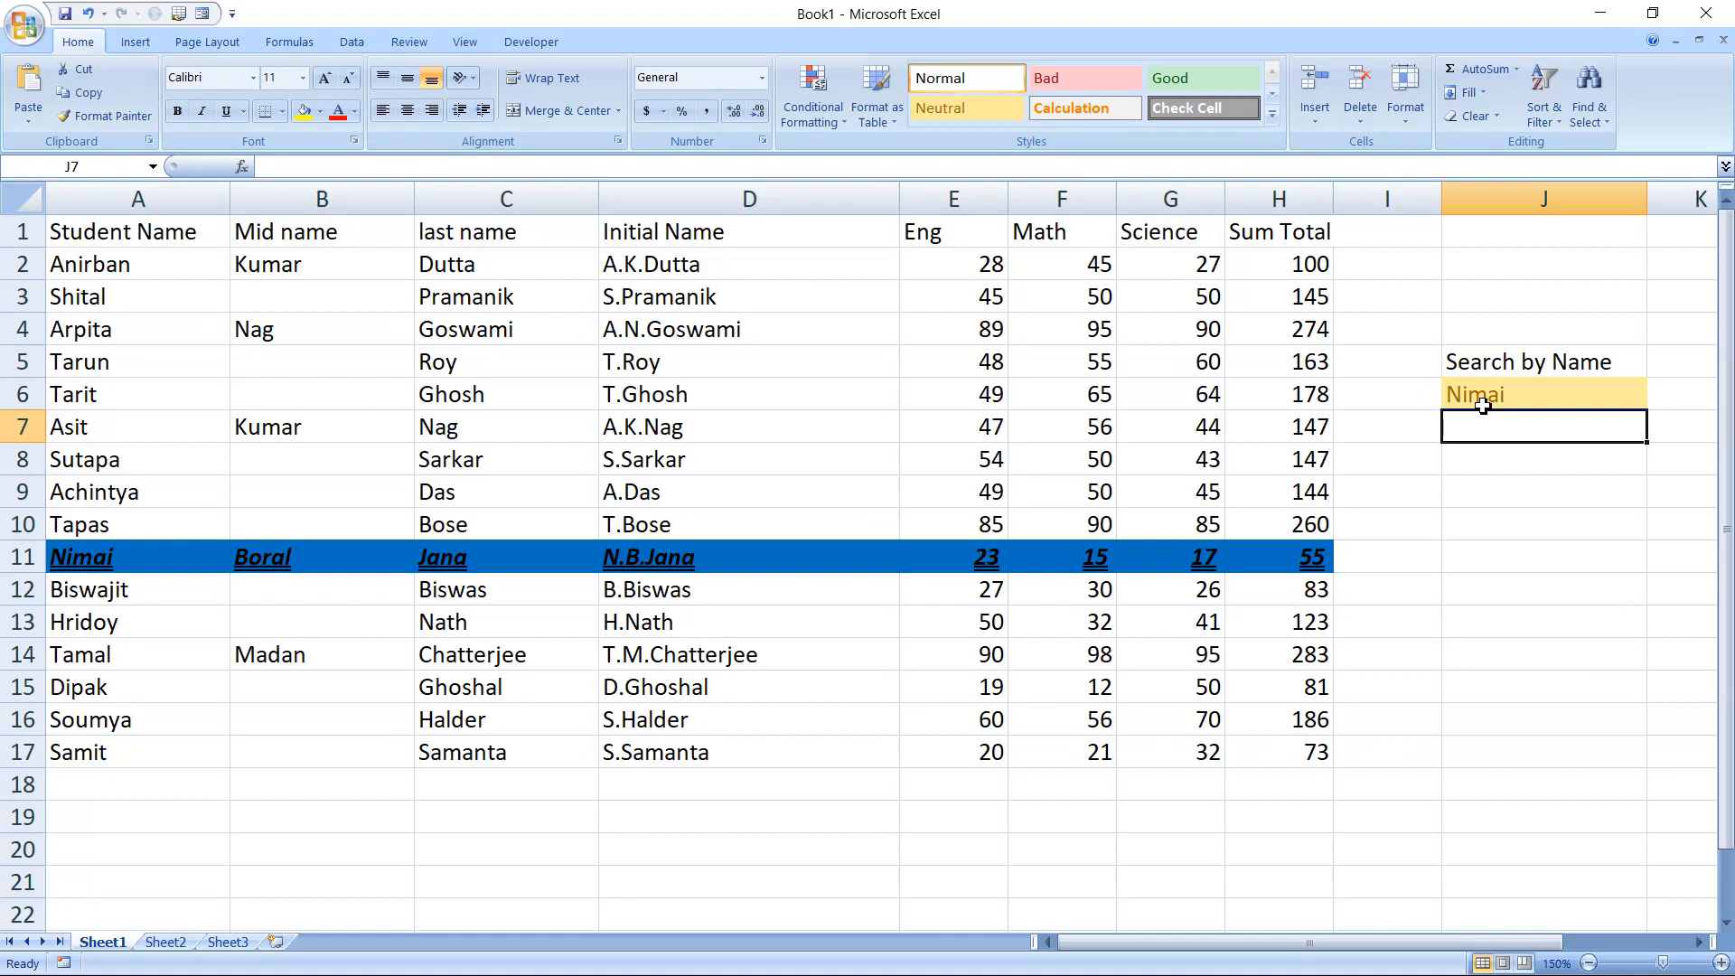
Replace the search entry in J6 with the first name of the student in row 7
click(1483, 405)
text(Asit)
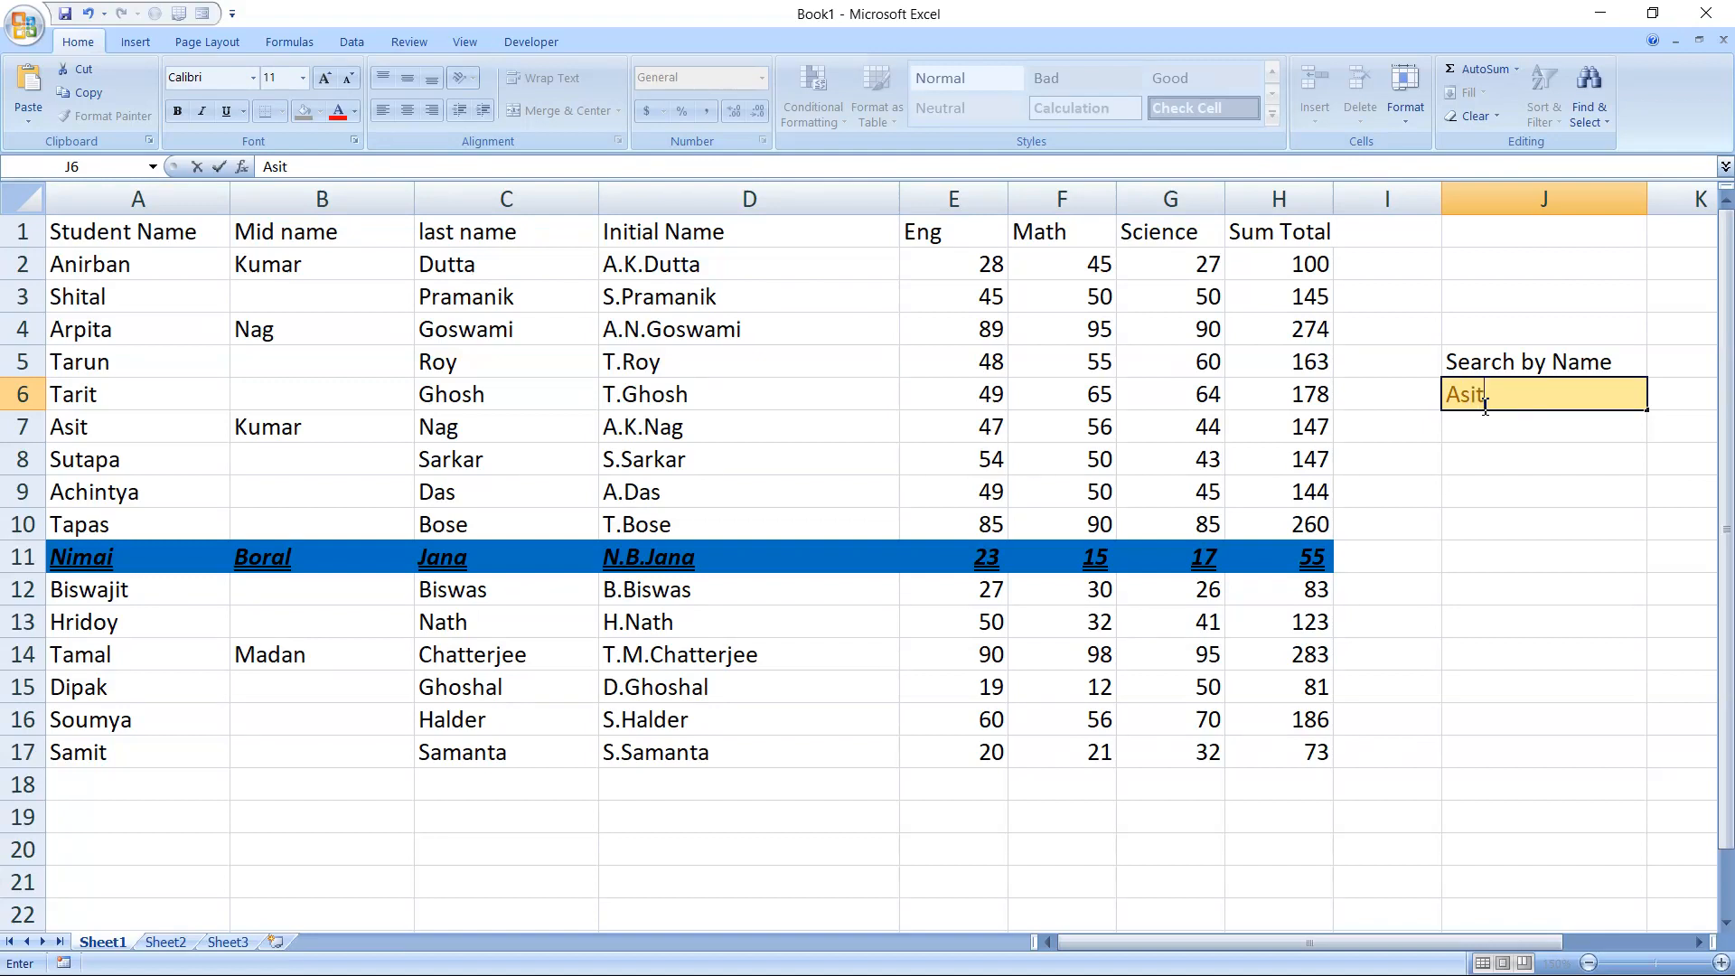
key(Return)
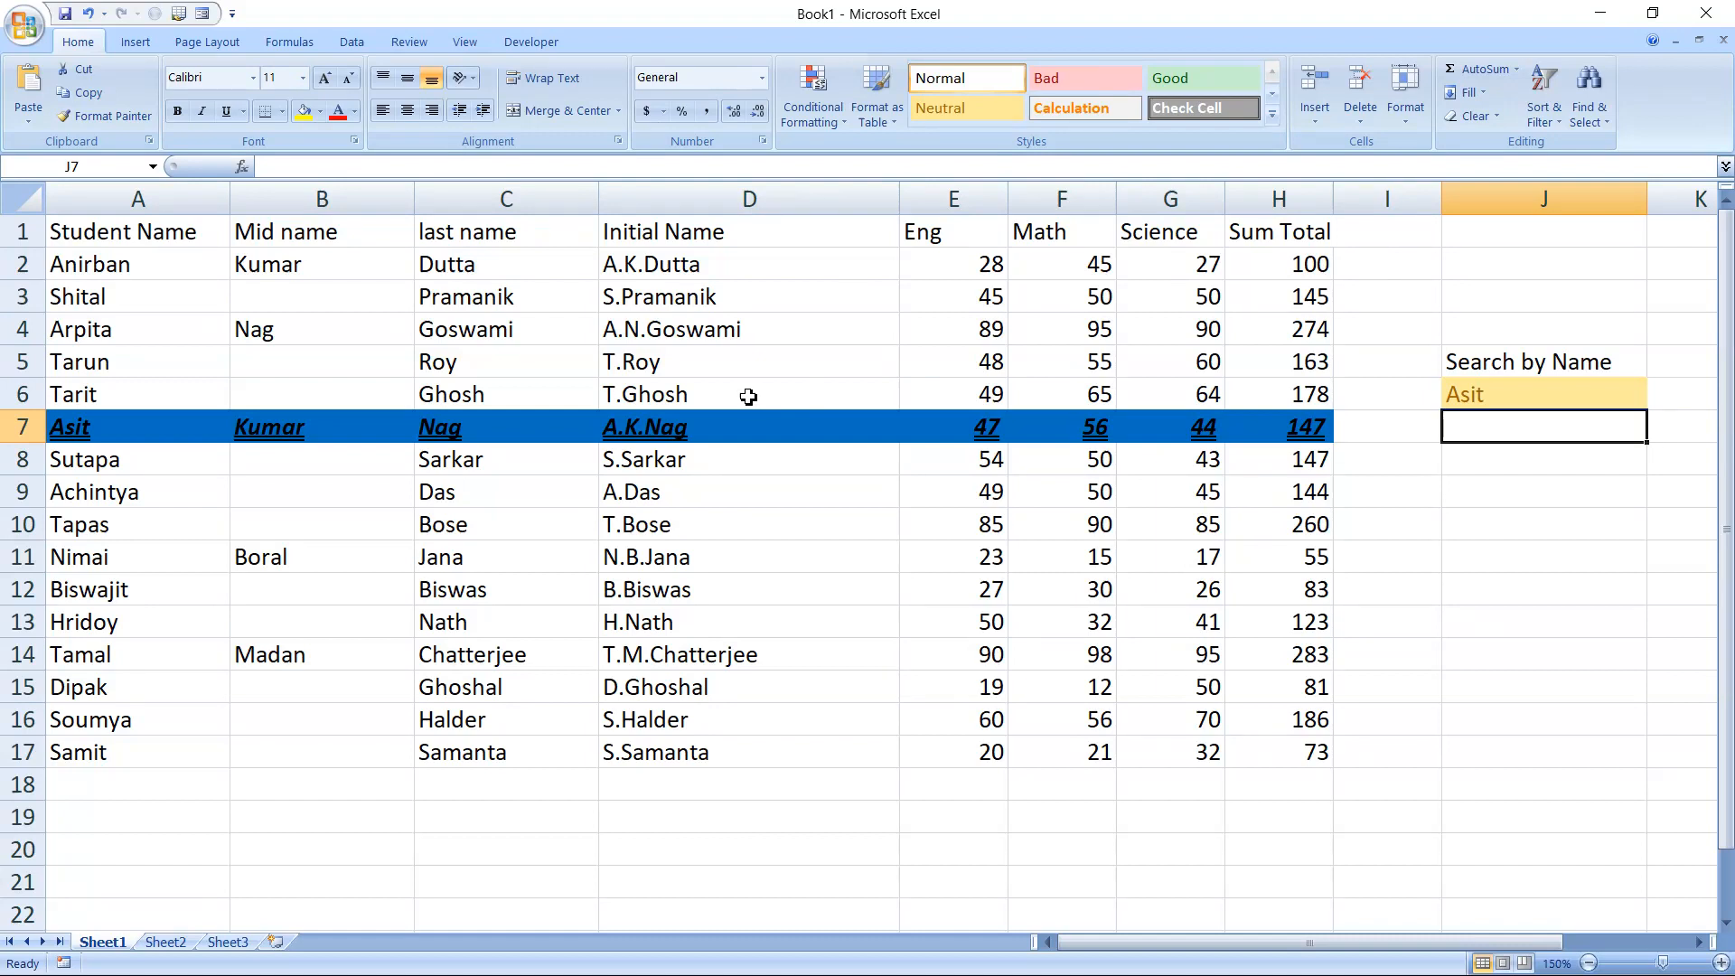
Select cell A2, switch to the desktop to view the image Max.JPG, close it, and return to the Book1 workbook in Excel
click(186, 269)
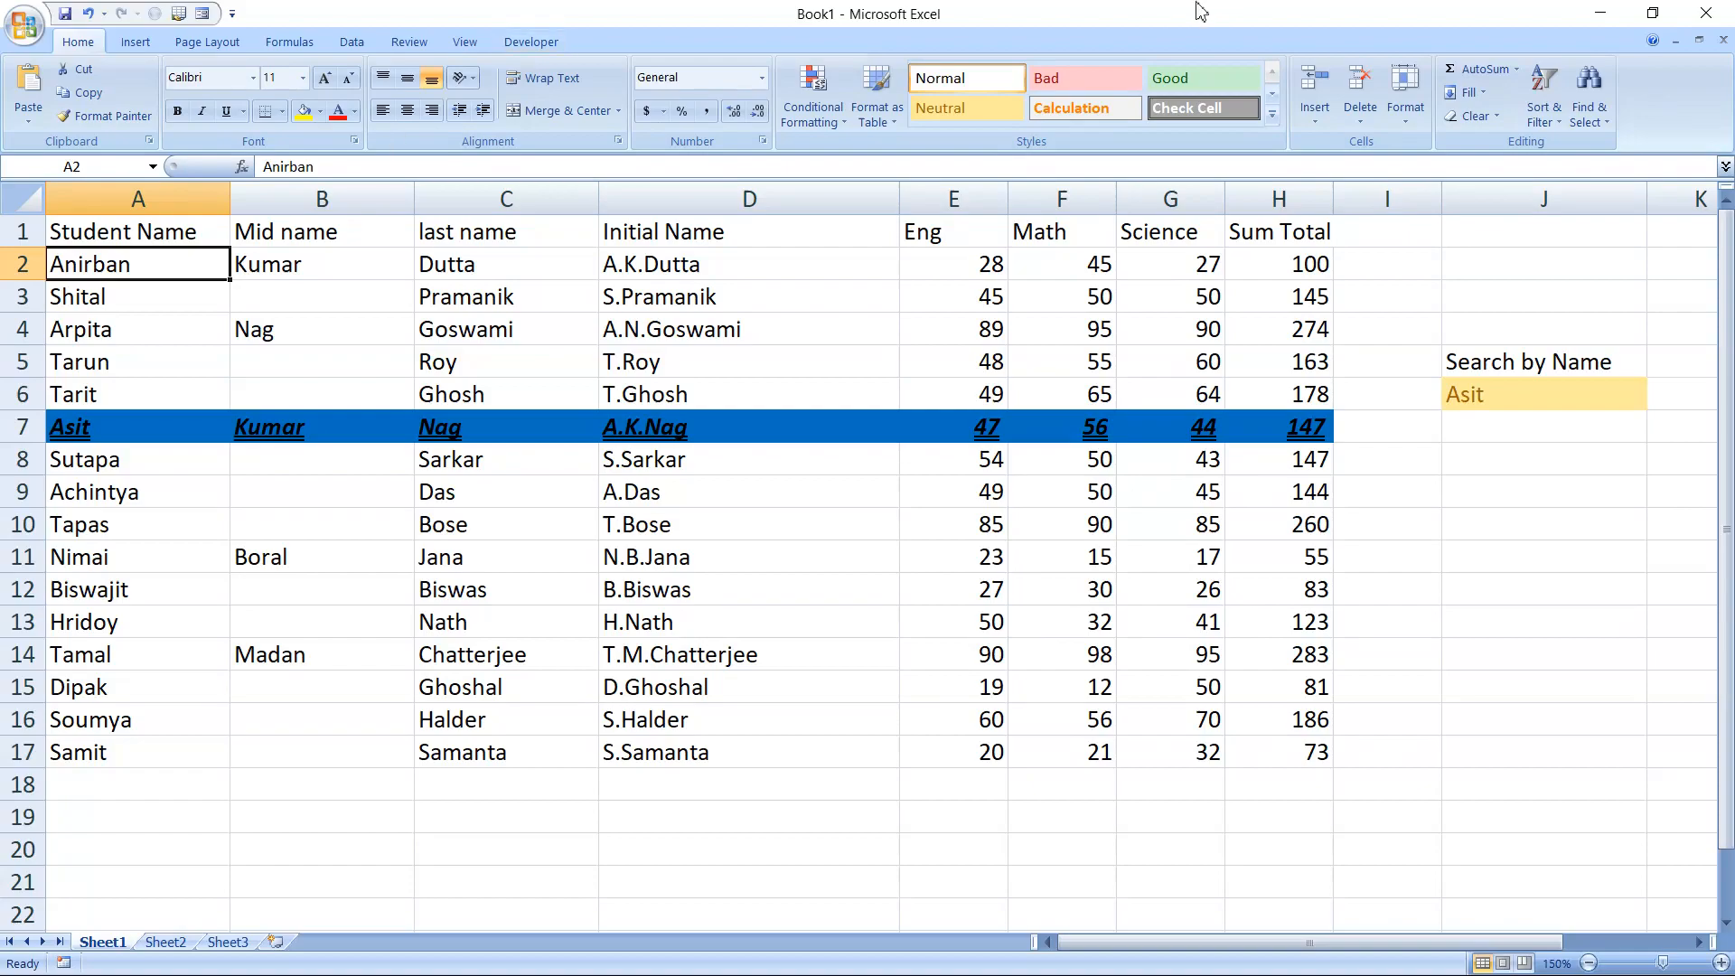
key(super+d)
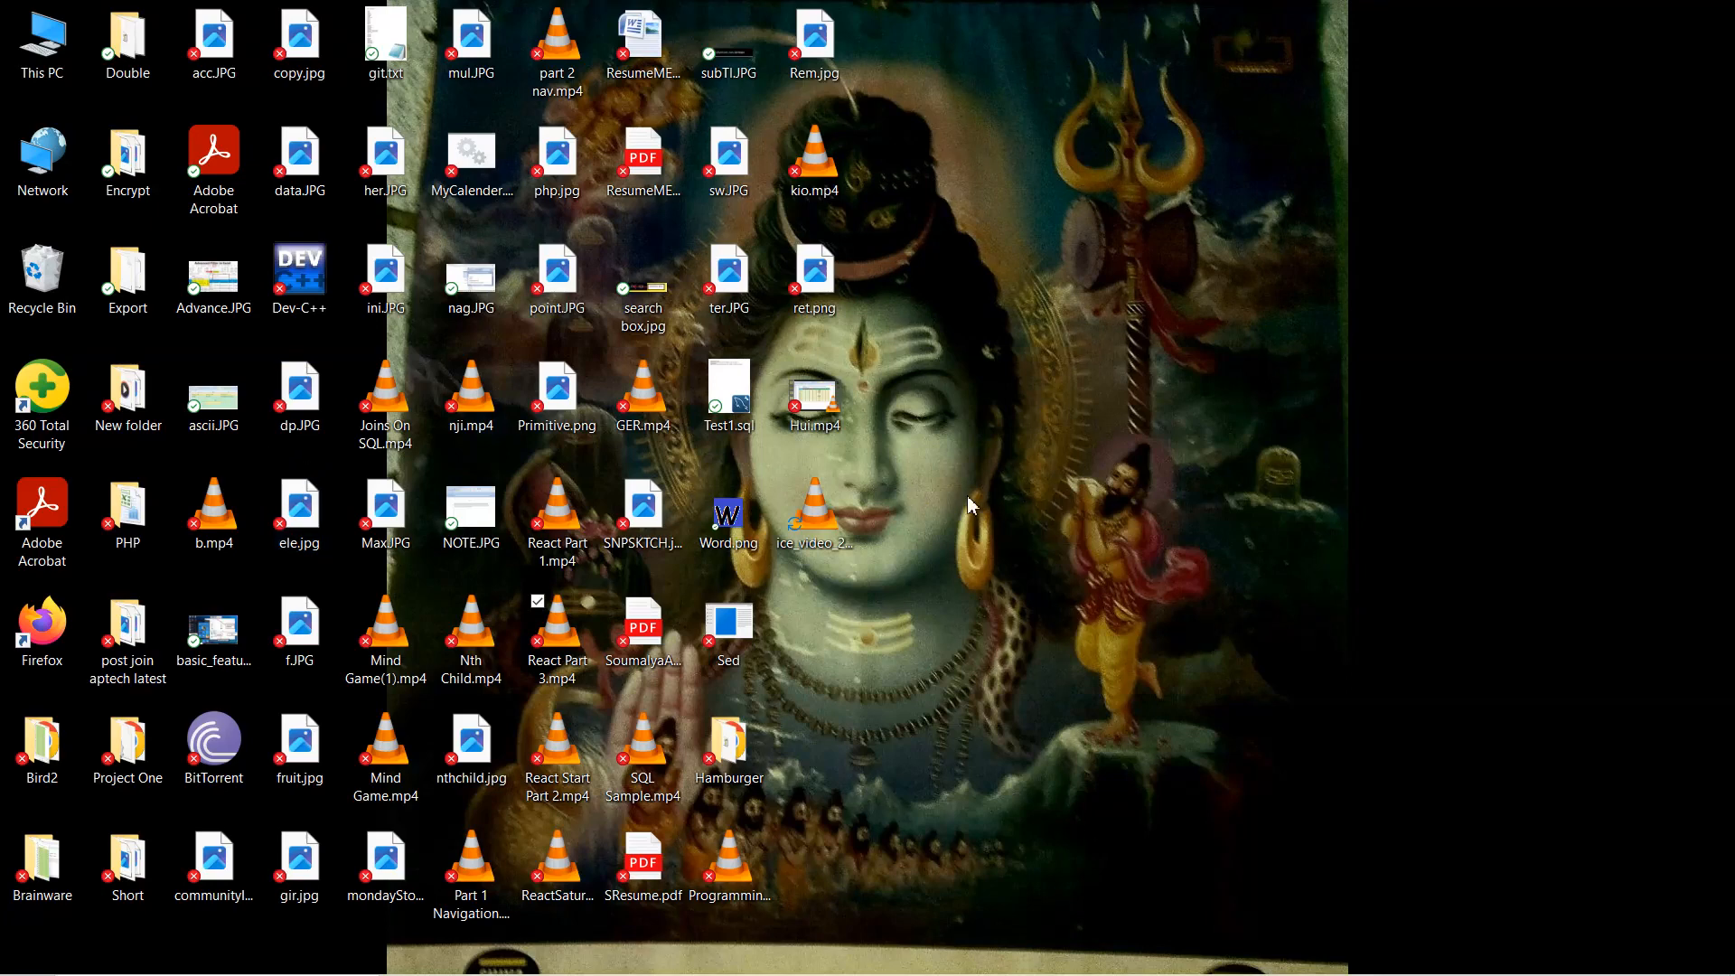
double_click(409, 497)
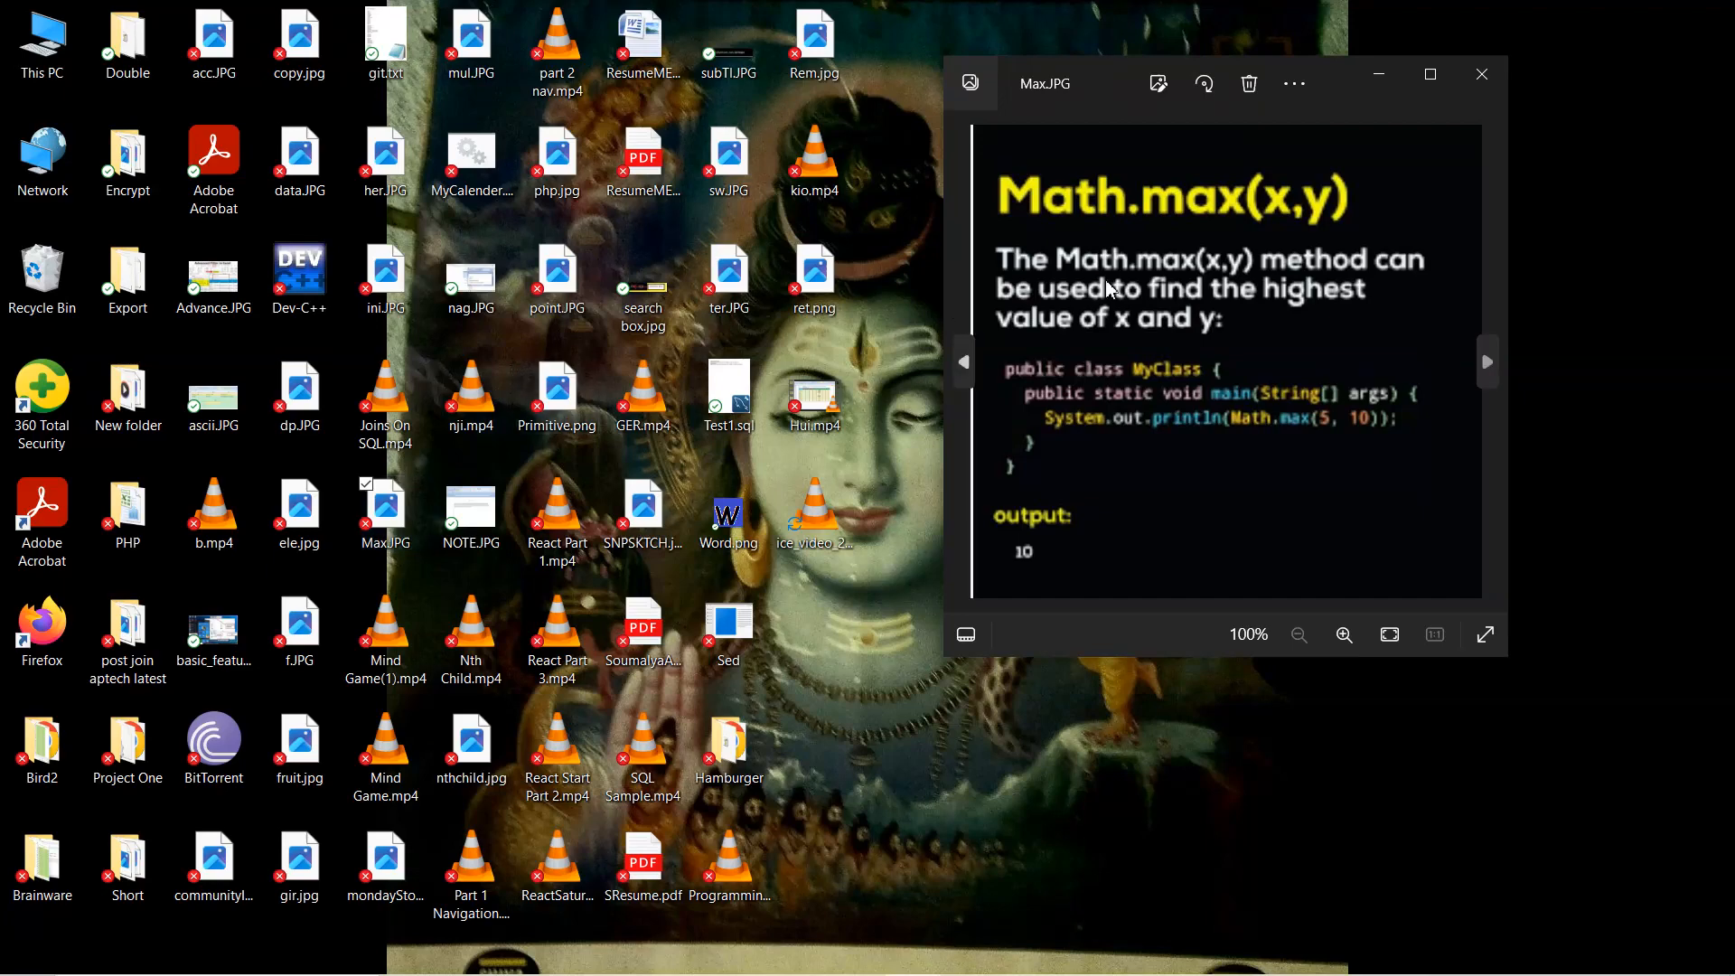
click(1485, 78)
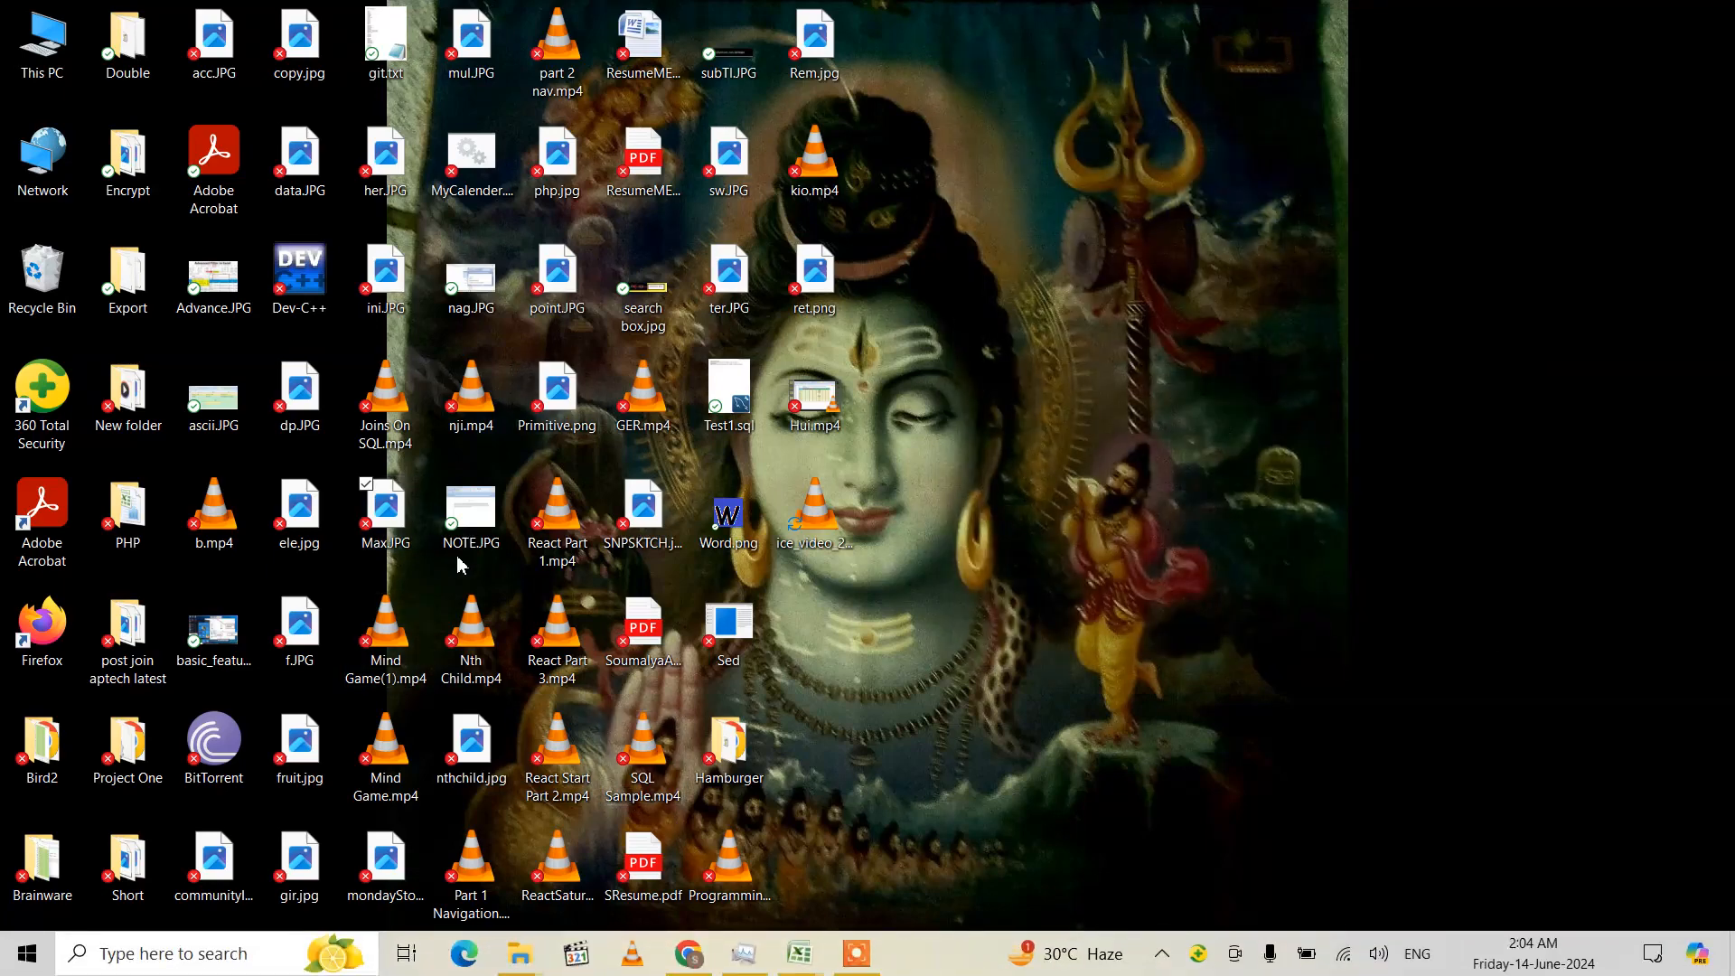
mouse_move(794, 969)
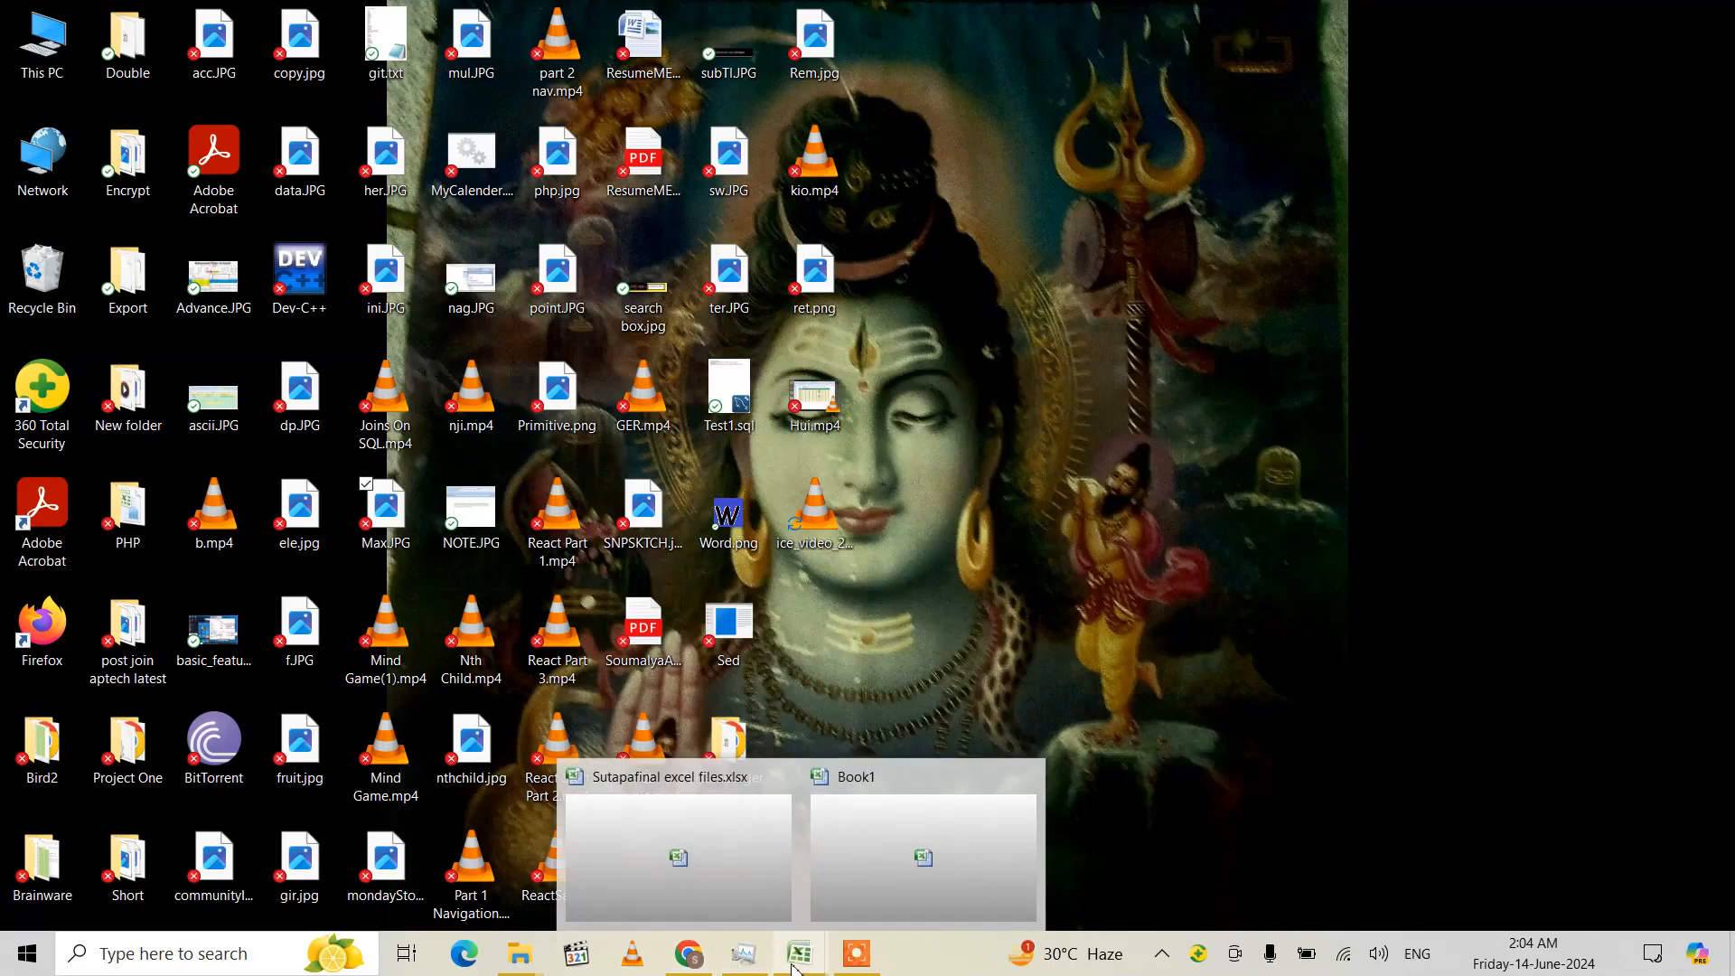
click(844, 901)
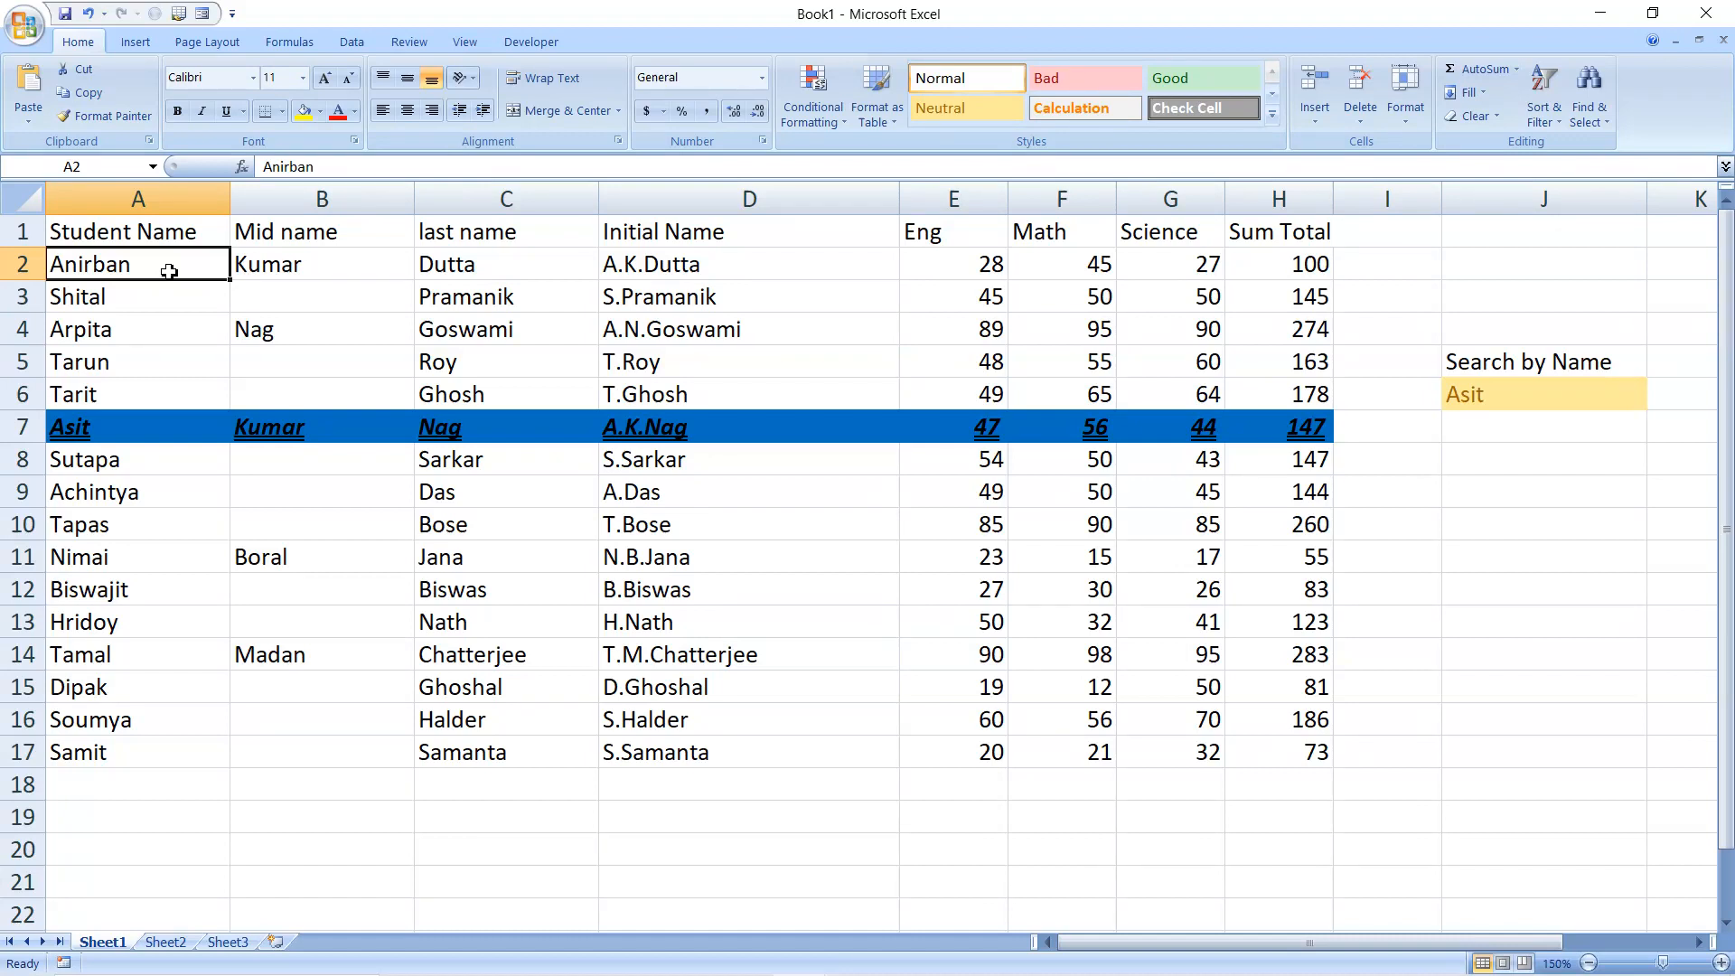
Insert a comment on cell A2 and delete its default author-name text
right_click(169, 272)
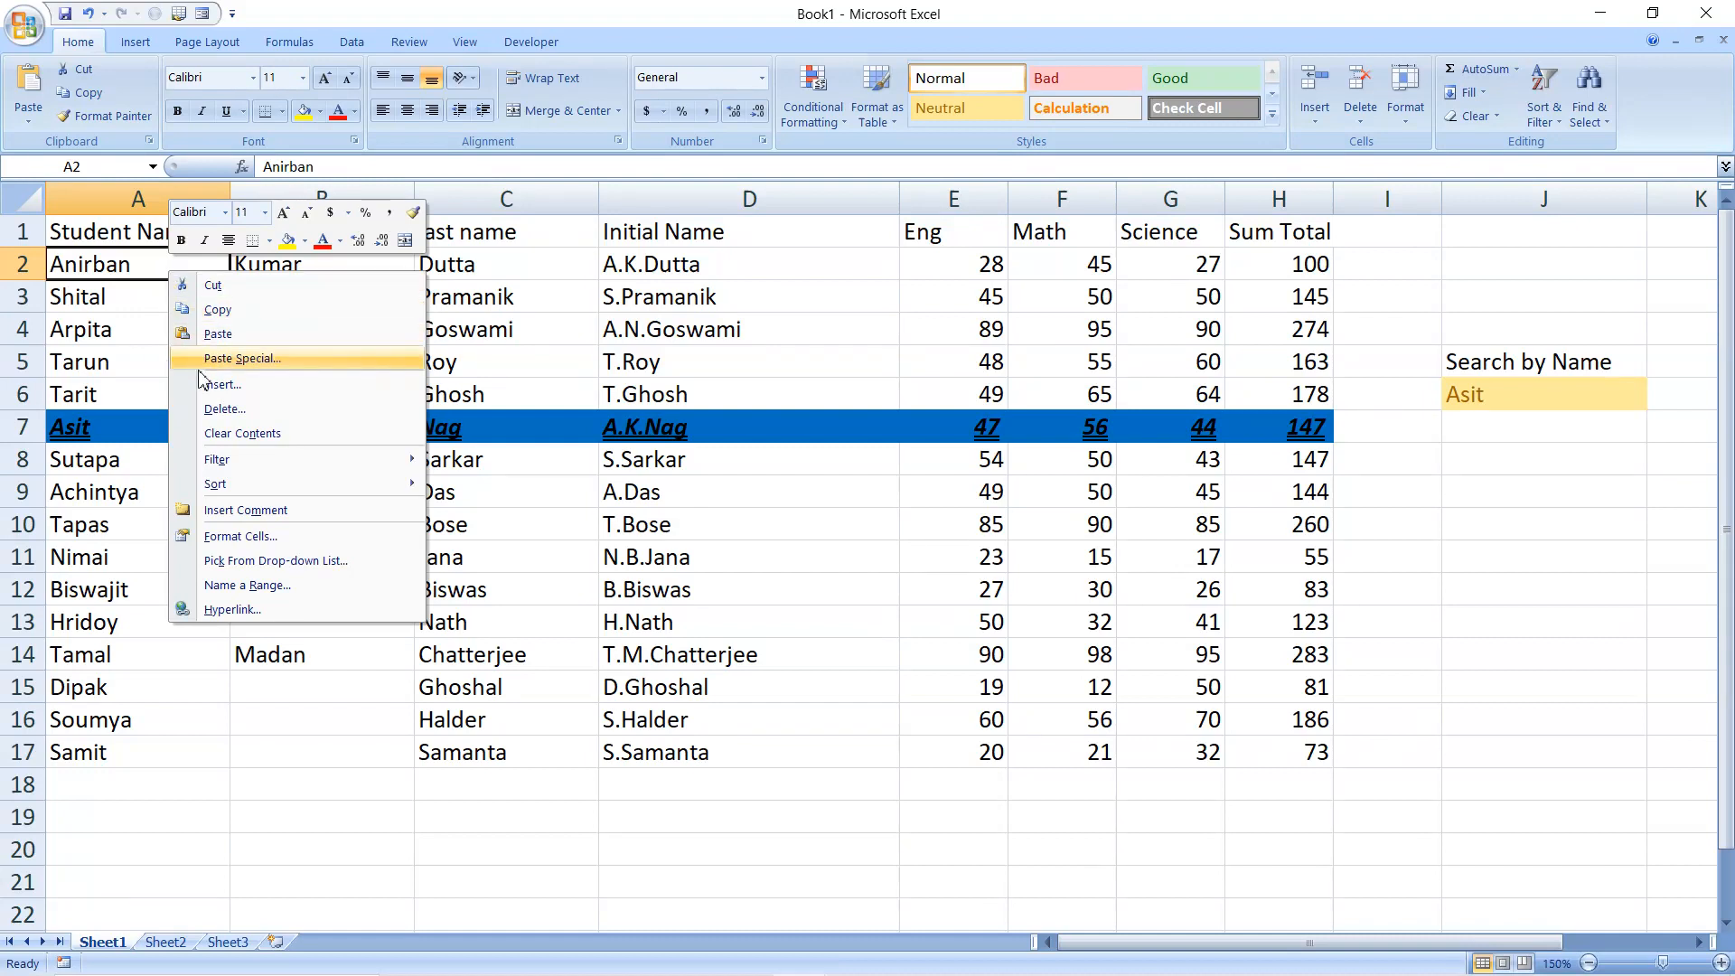
click(237, 512)
key(BackSpace)
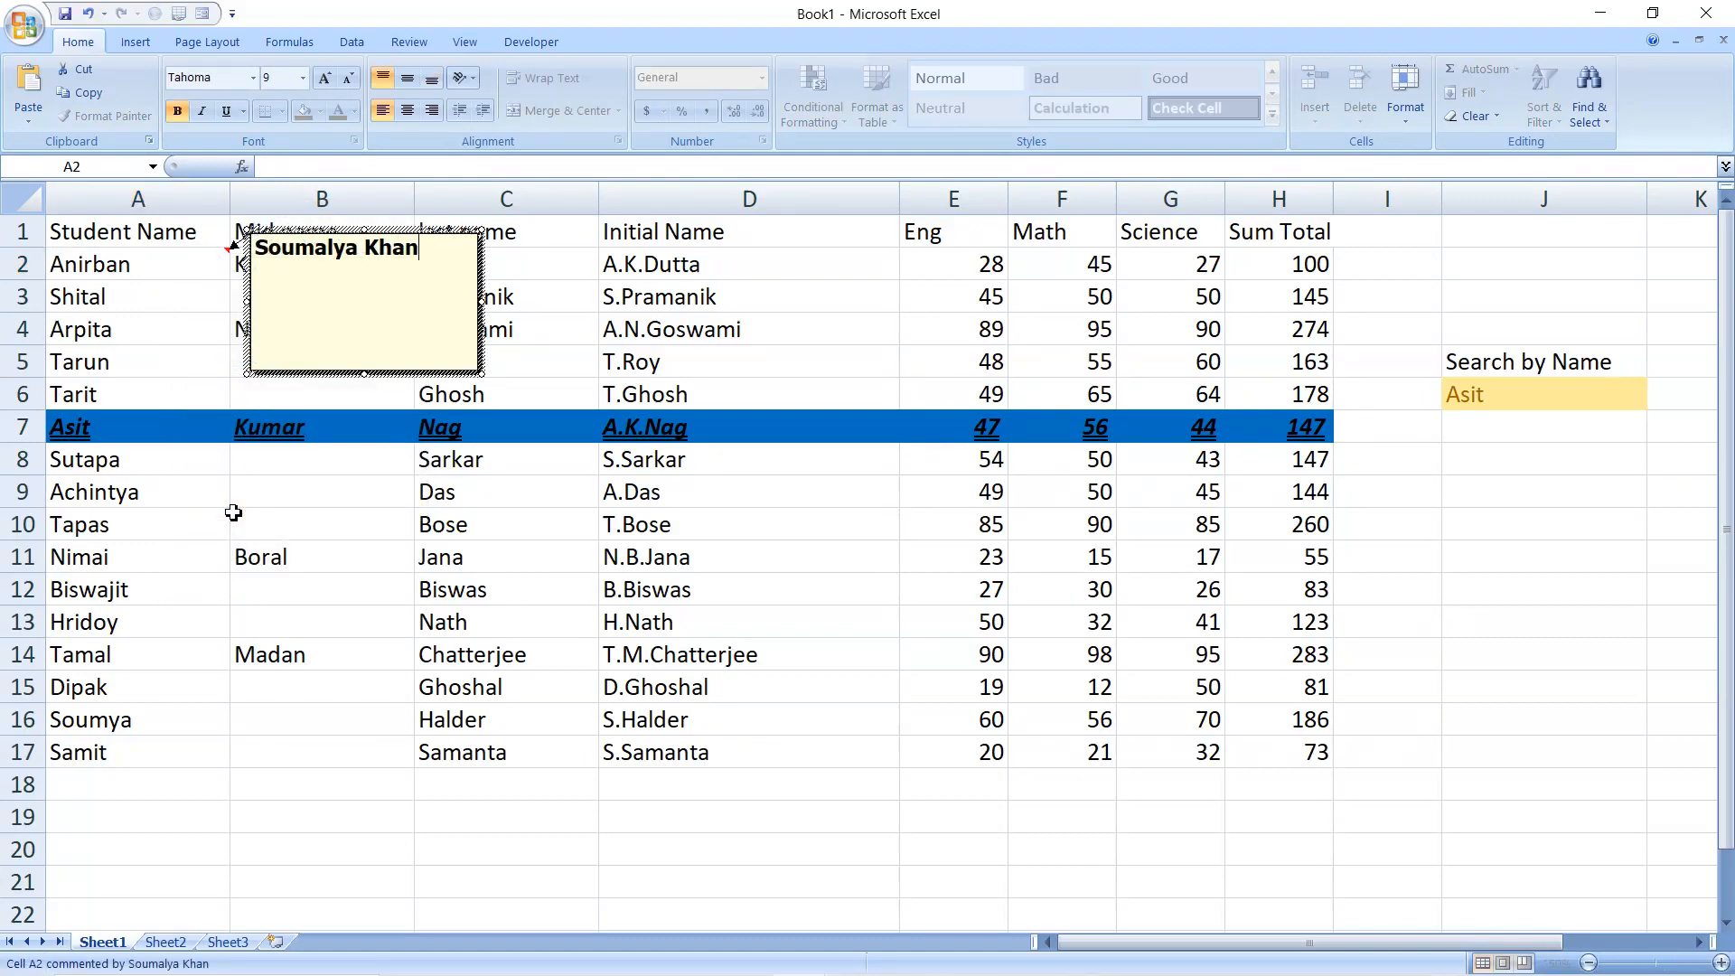
key(BackSpace)
key(BackSpace)
key(BackSpace)
key(BackSpace)
key(BackSpace)
key(BackSpace)
key(BackSpace)
key(BackSpace)
key(BackSpace)
key(BackSpace)
key(BackSpace)
key(BackSpace)
key(BackSpace)
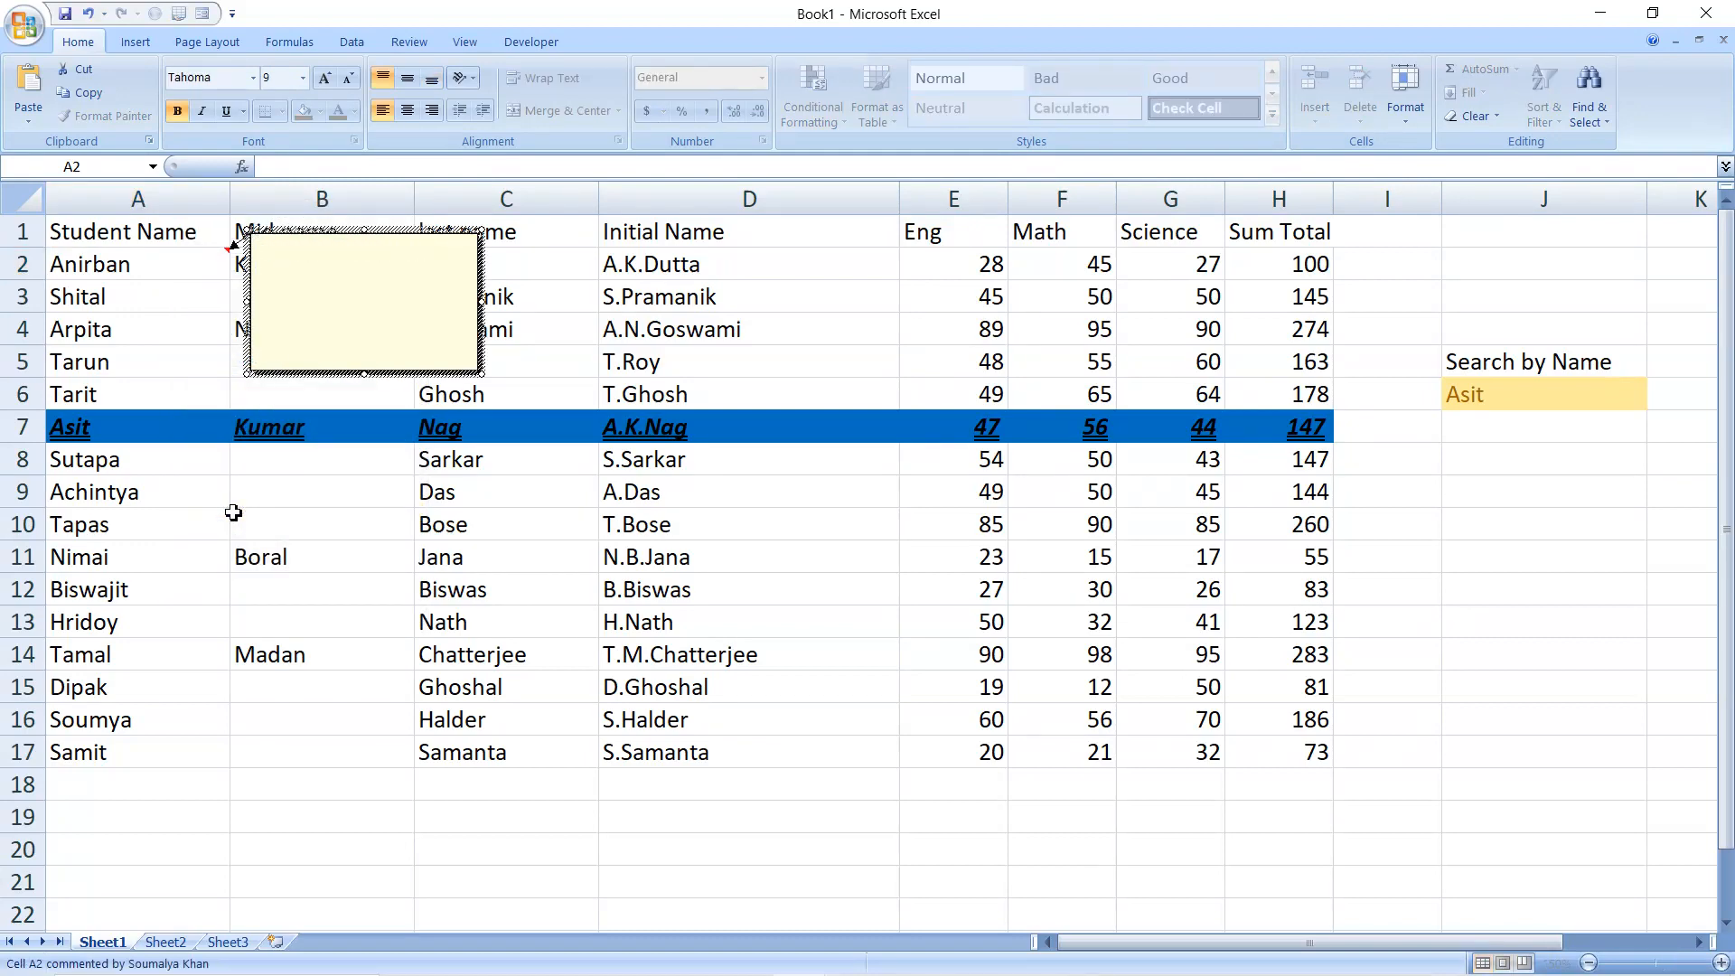
Open the formatting of the A2 comment box and bring up the picture options of its fill effects
click(321, 374)
right_click(318, 373)
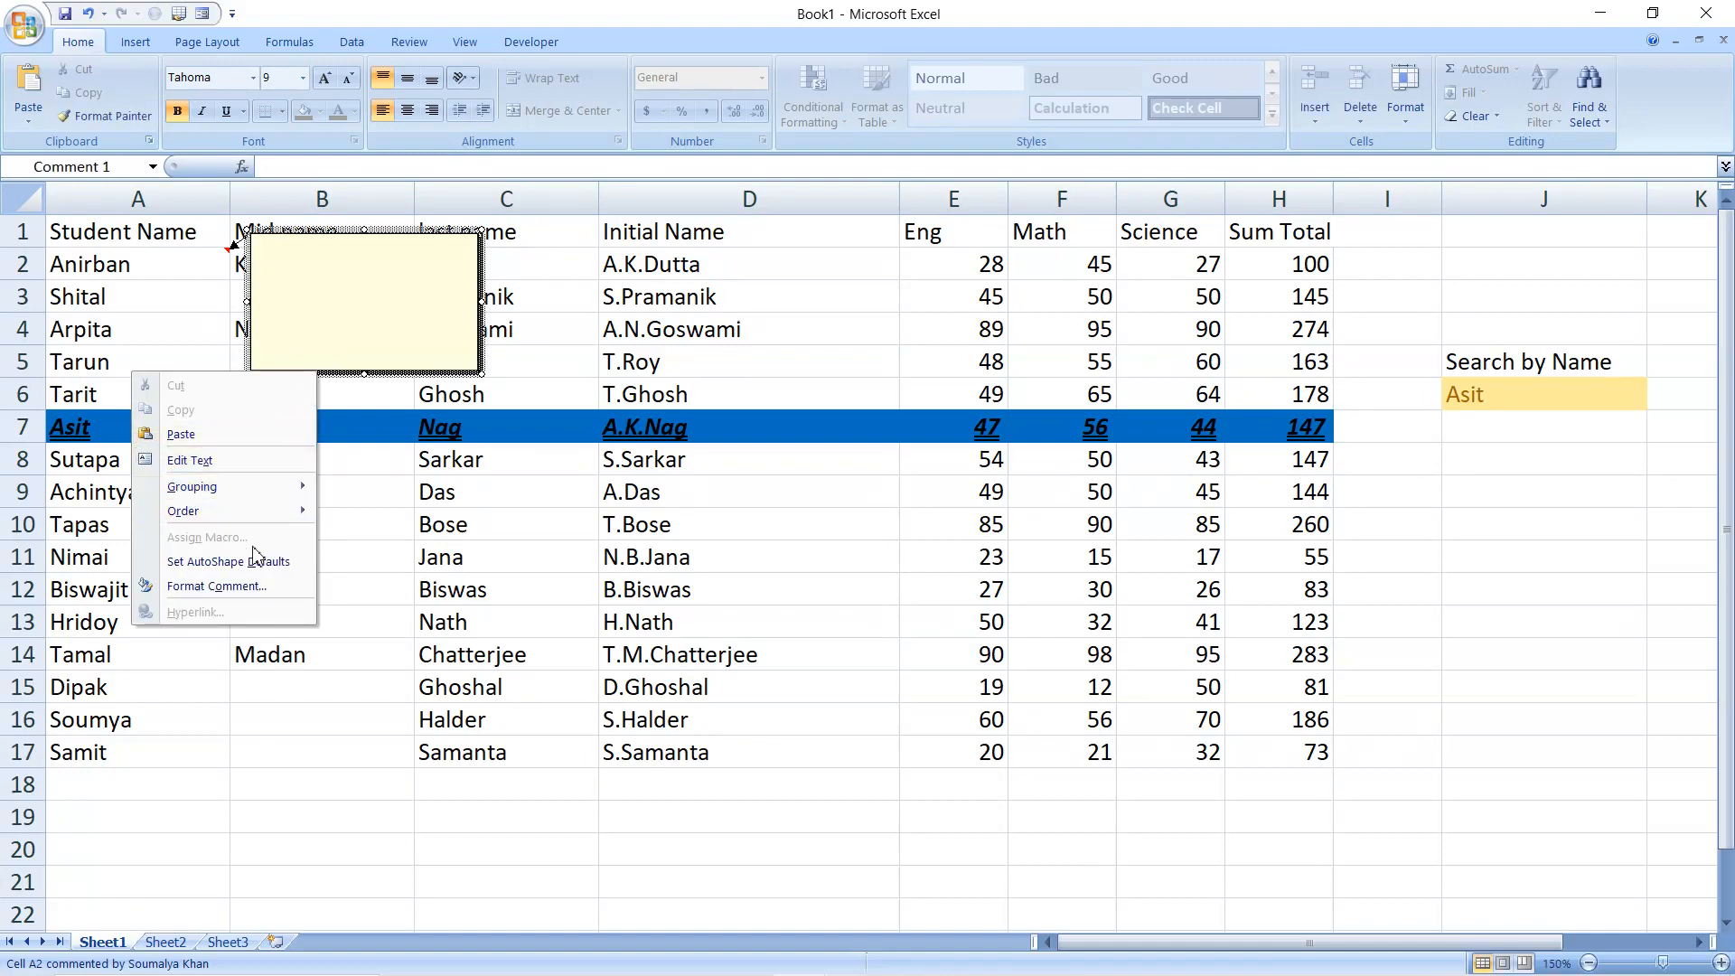
click(249, 586)
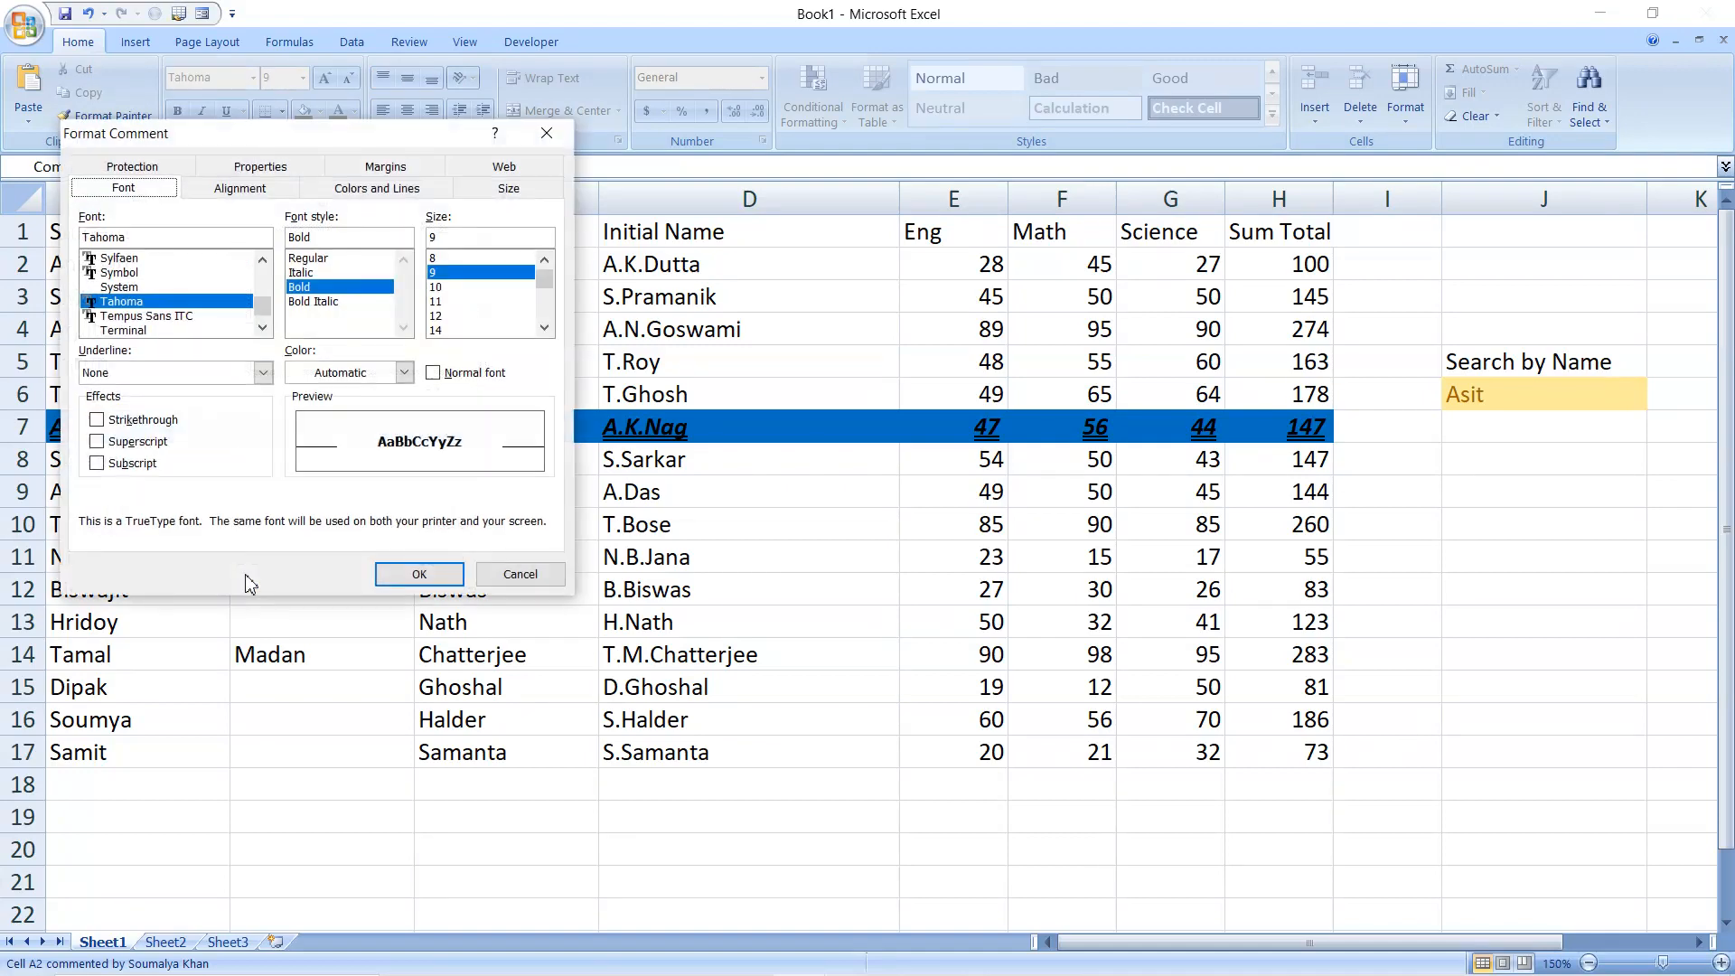
click(369, 197)
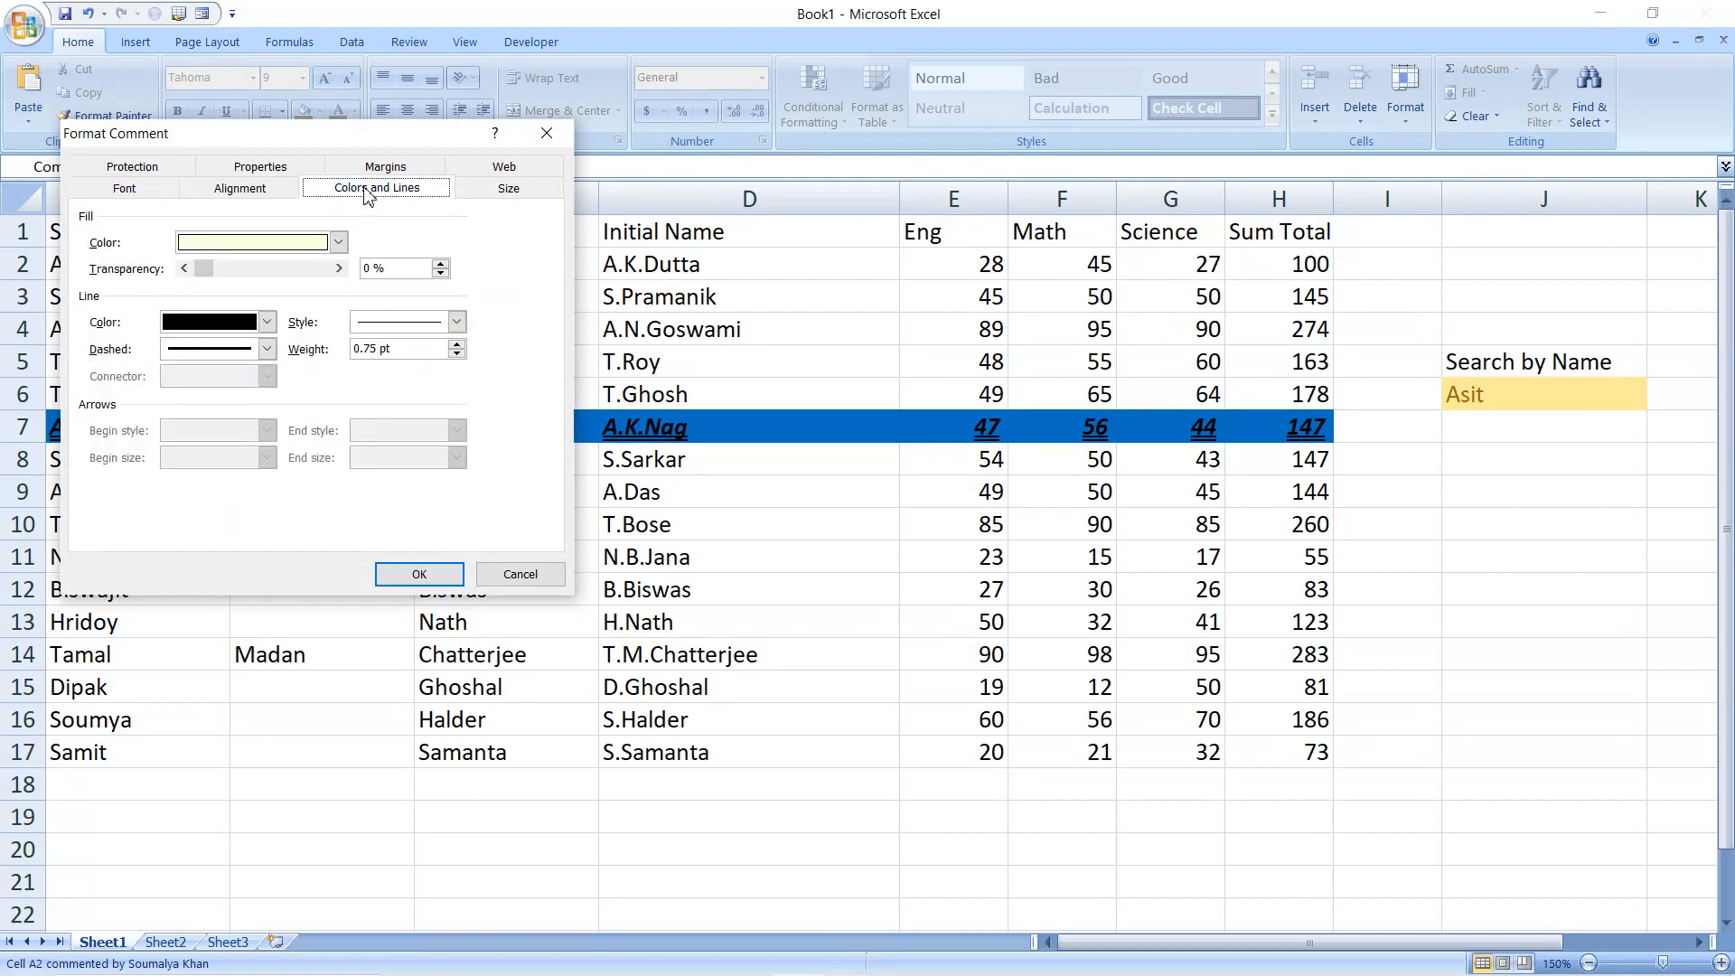
click(338, 243)
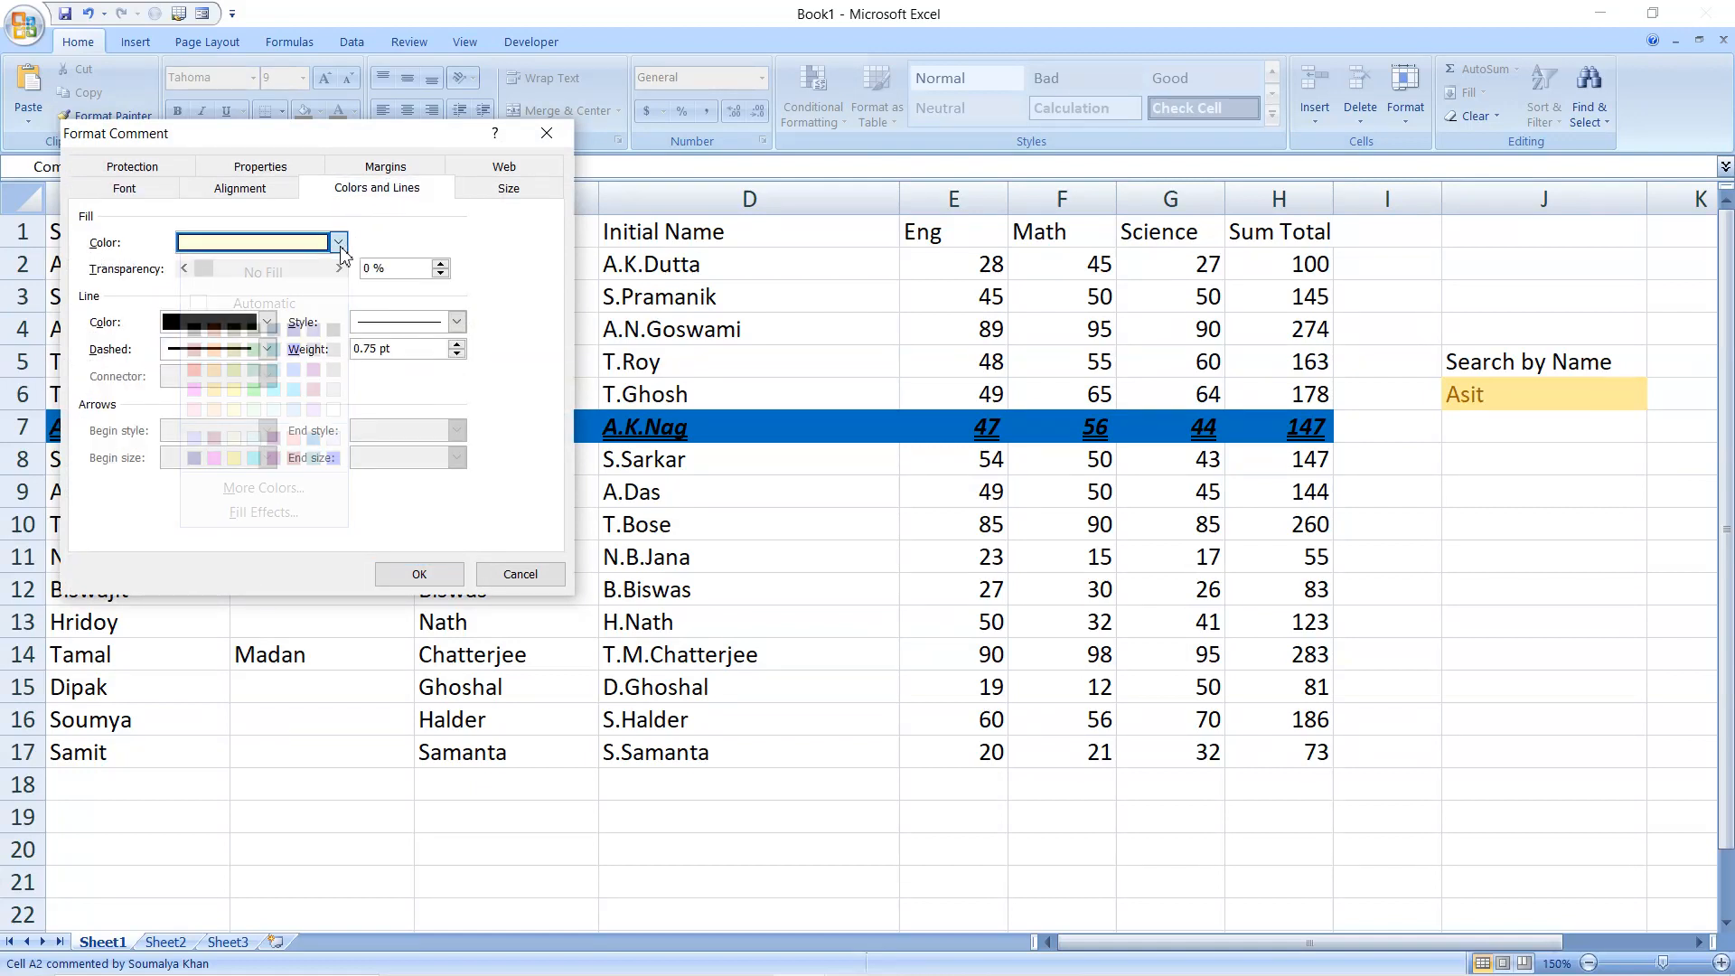
click(271, 513)
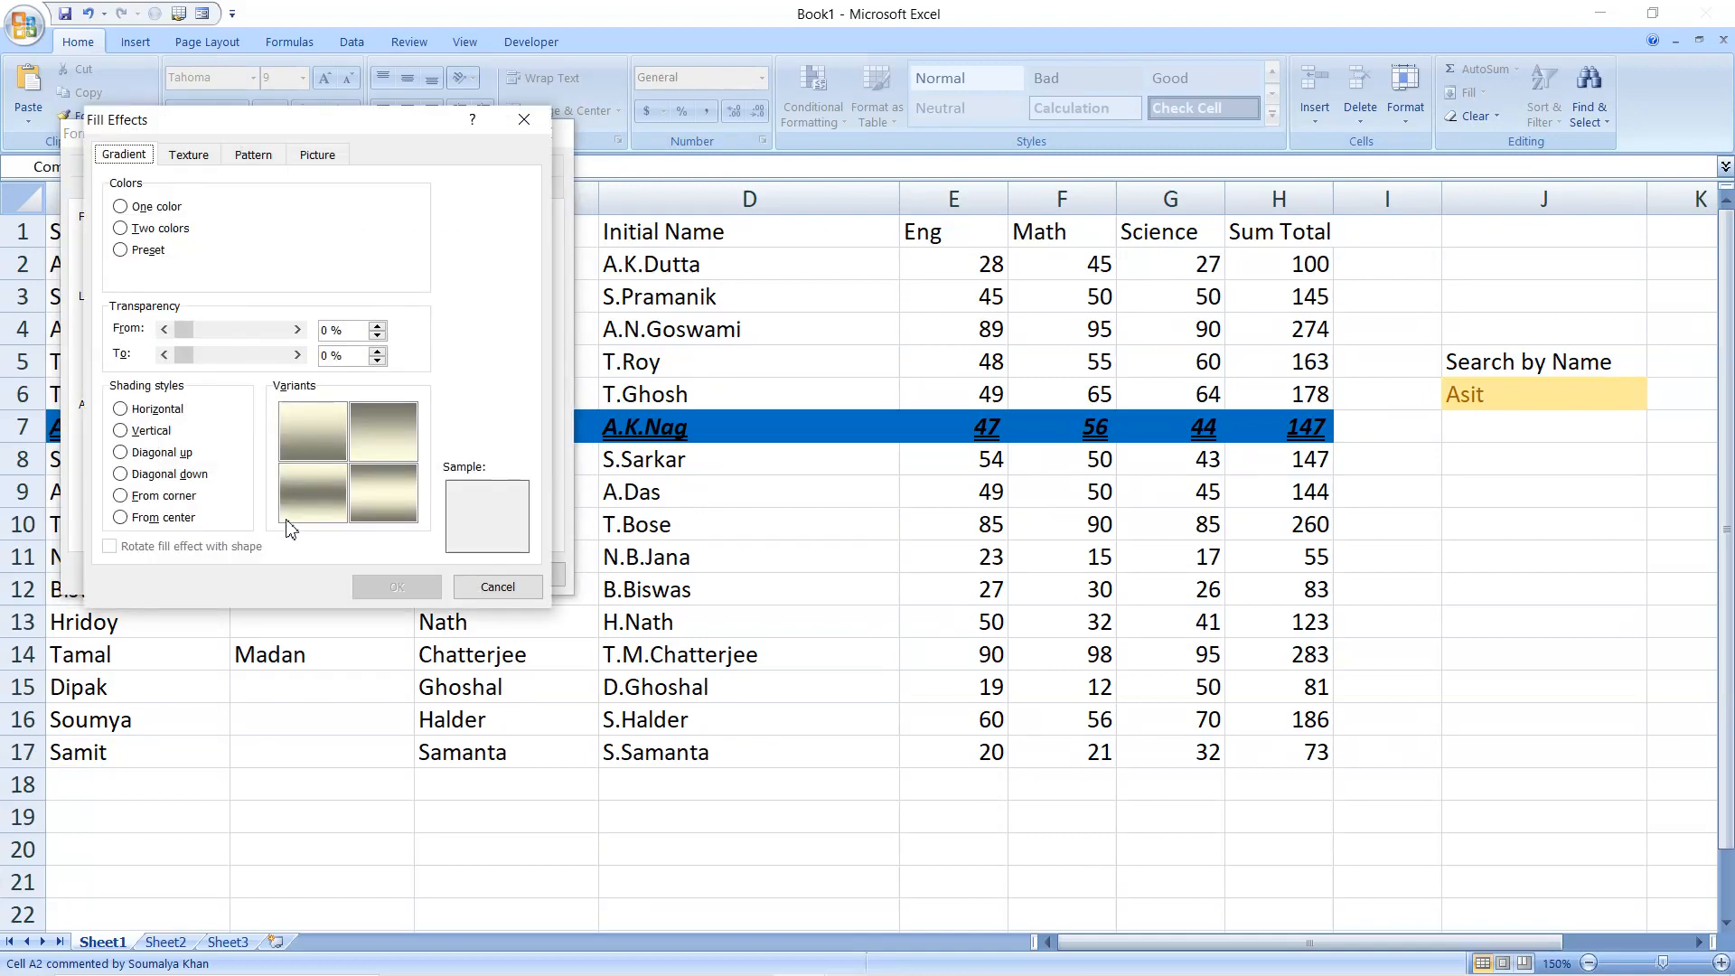
click(314, 167)
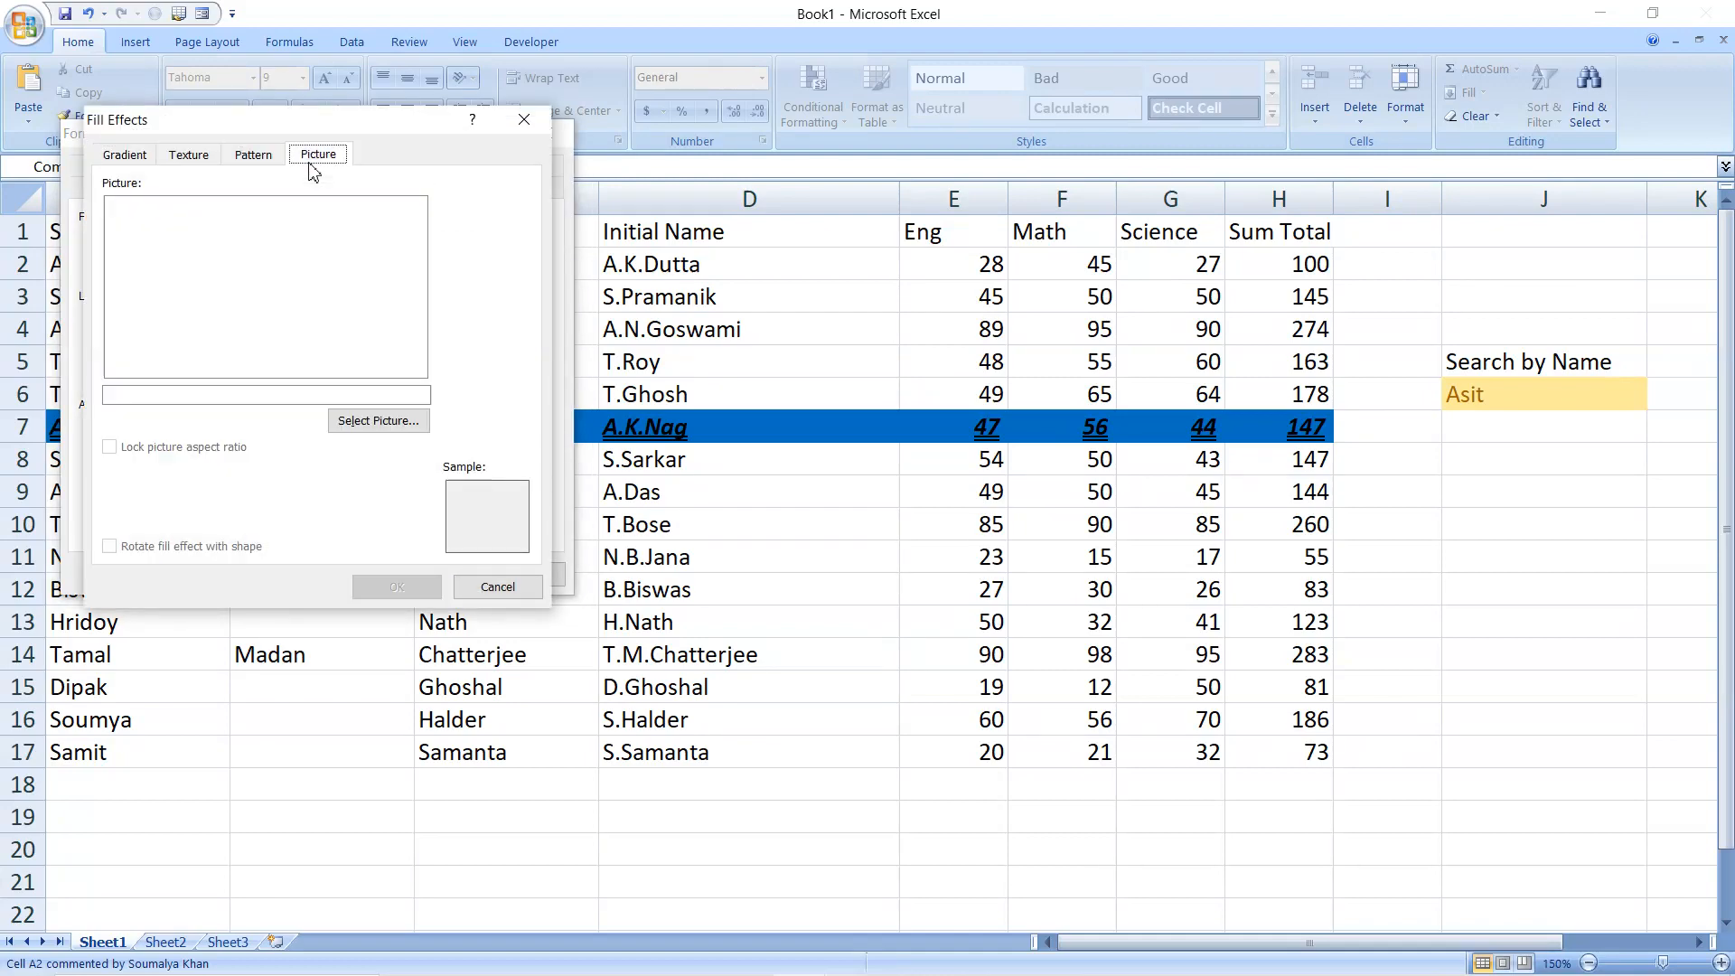
Choose ret.png from the Desktop as the comment's picture fill and apply the formatting
click(378, 427)
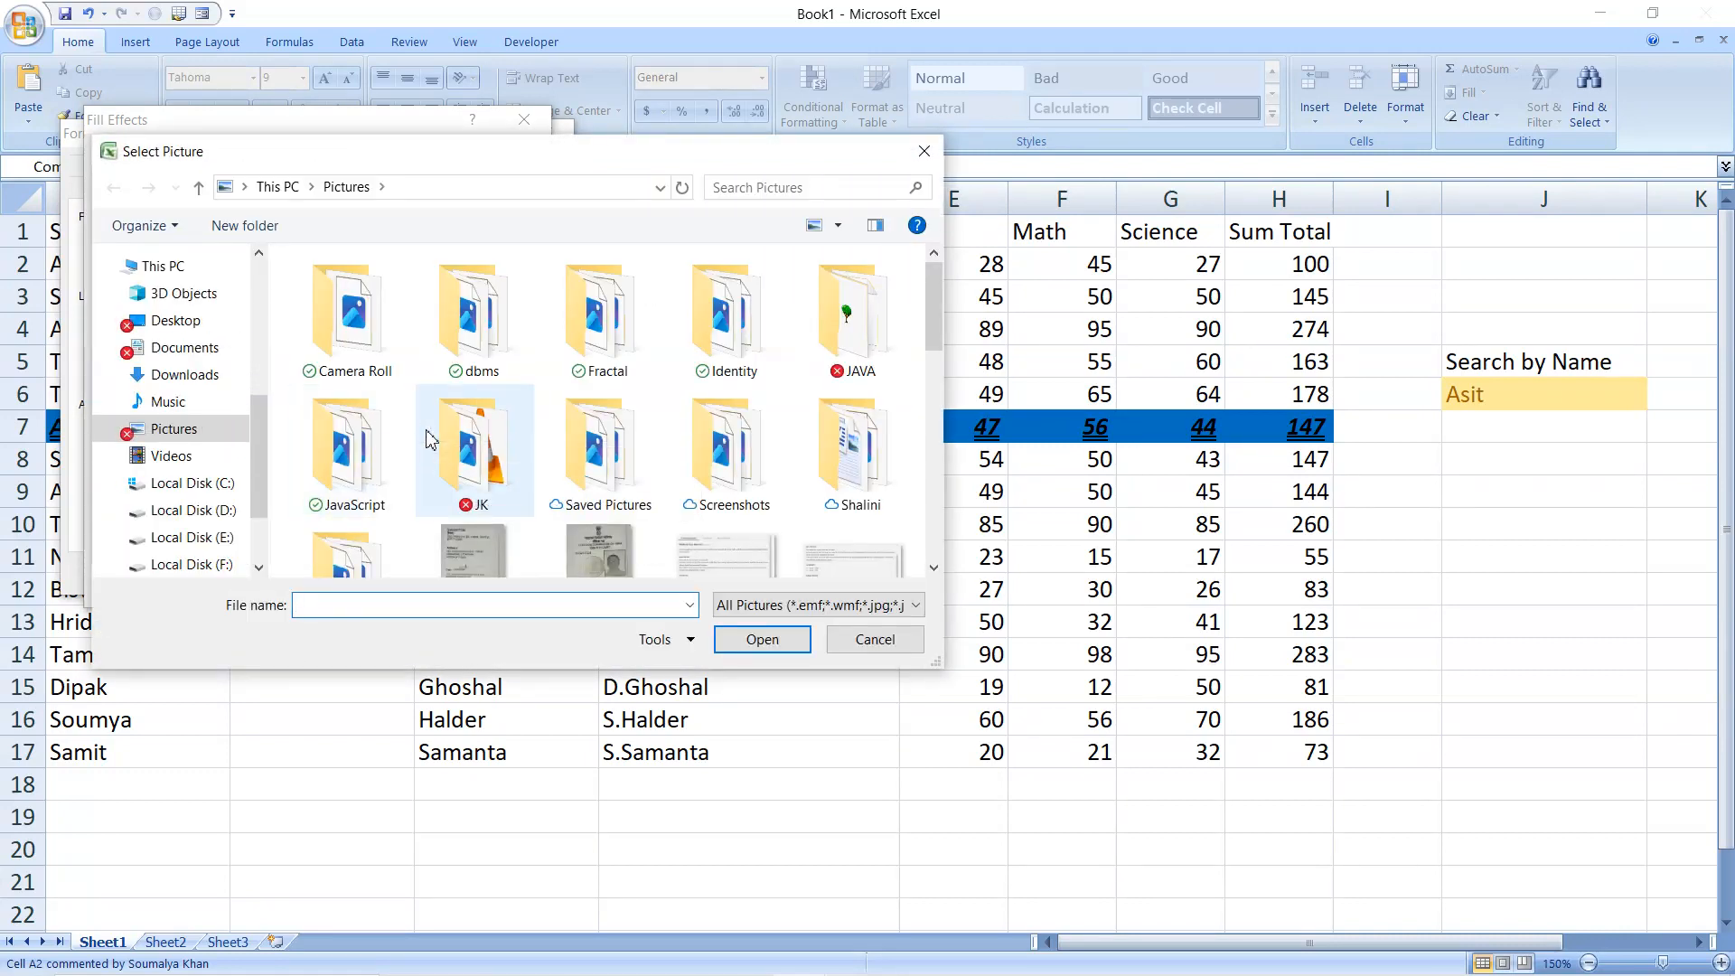
click(181, 322)
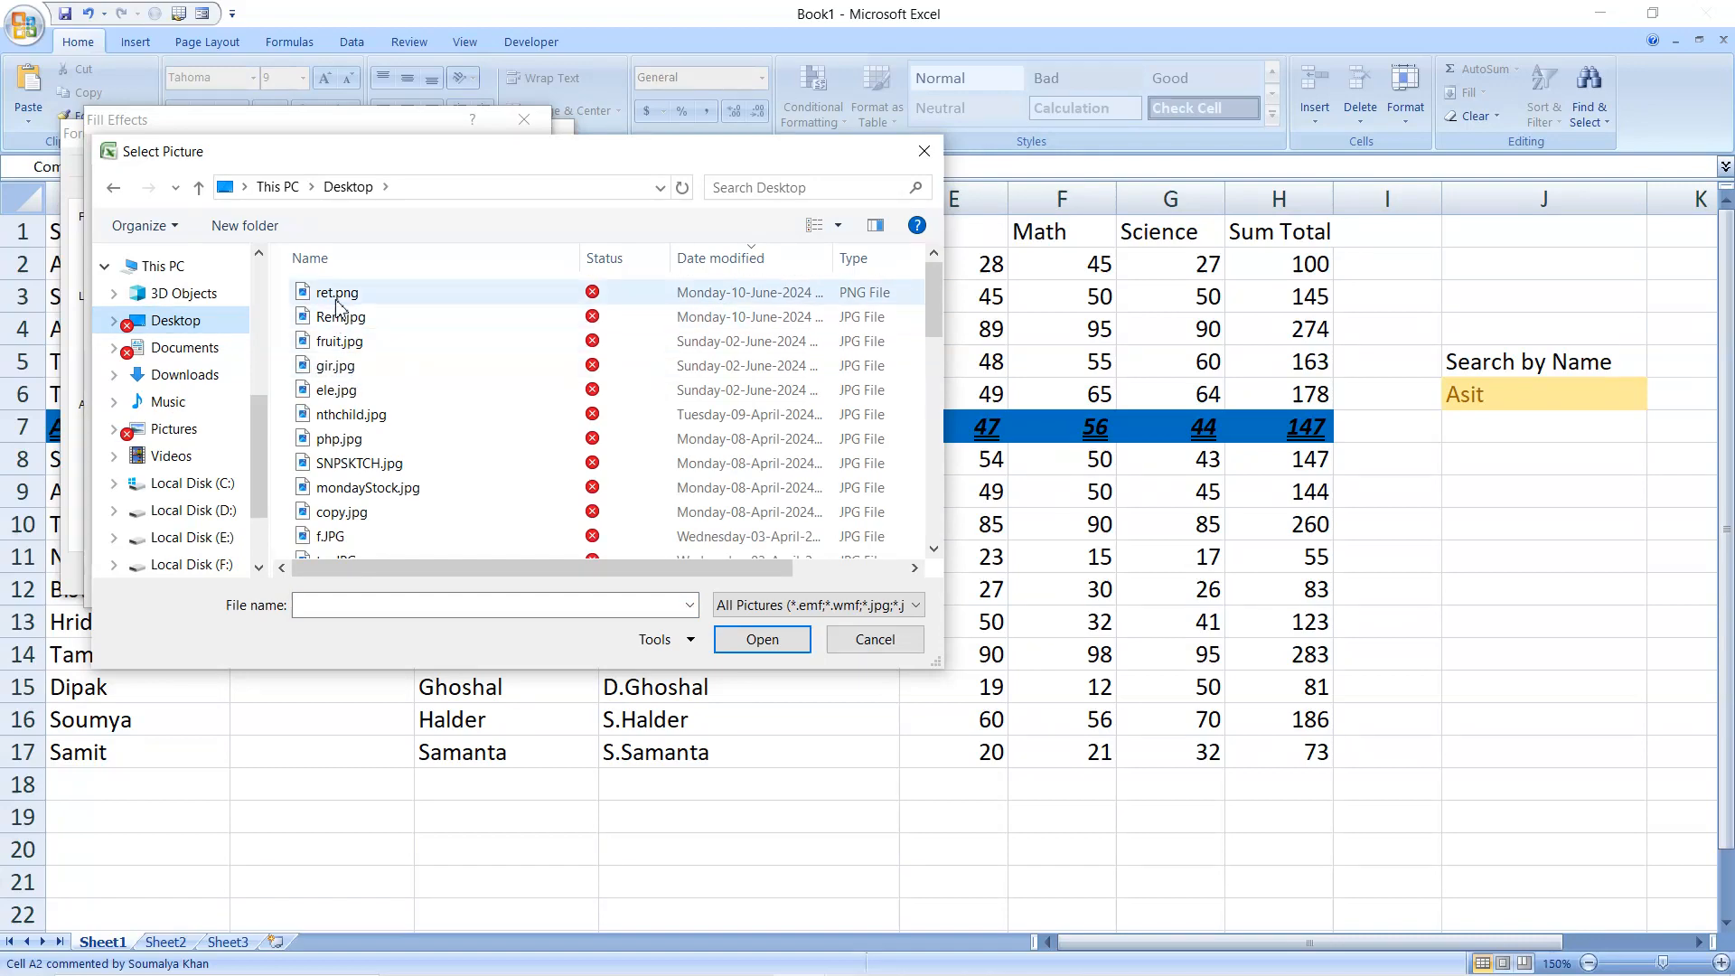
click(337, 300)
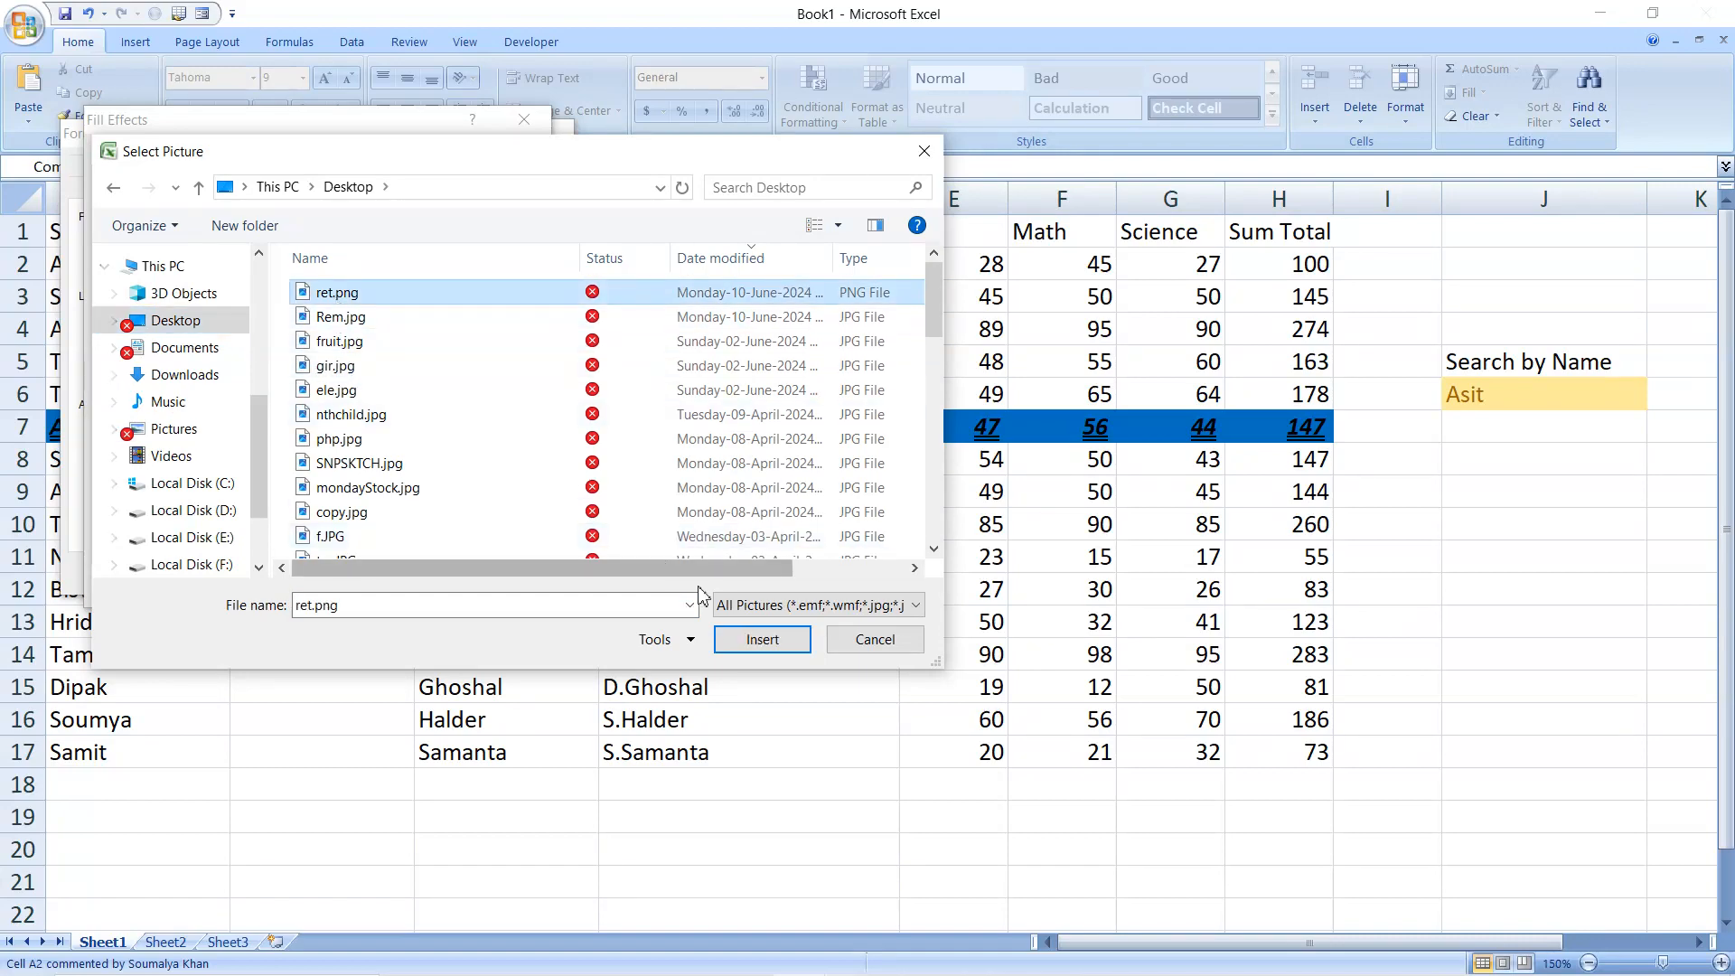
click(745, 637)
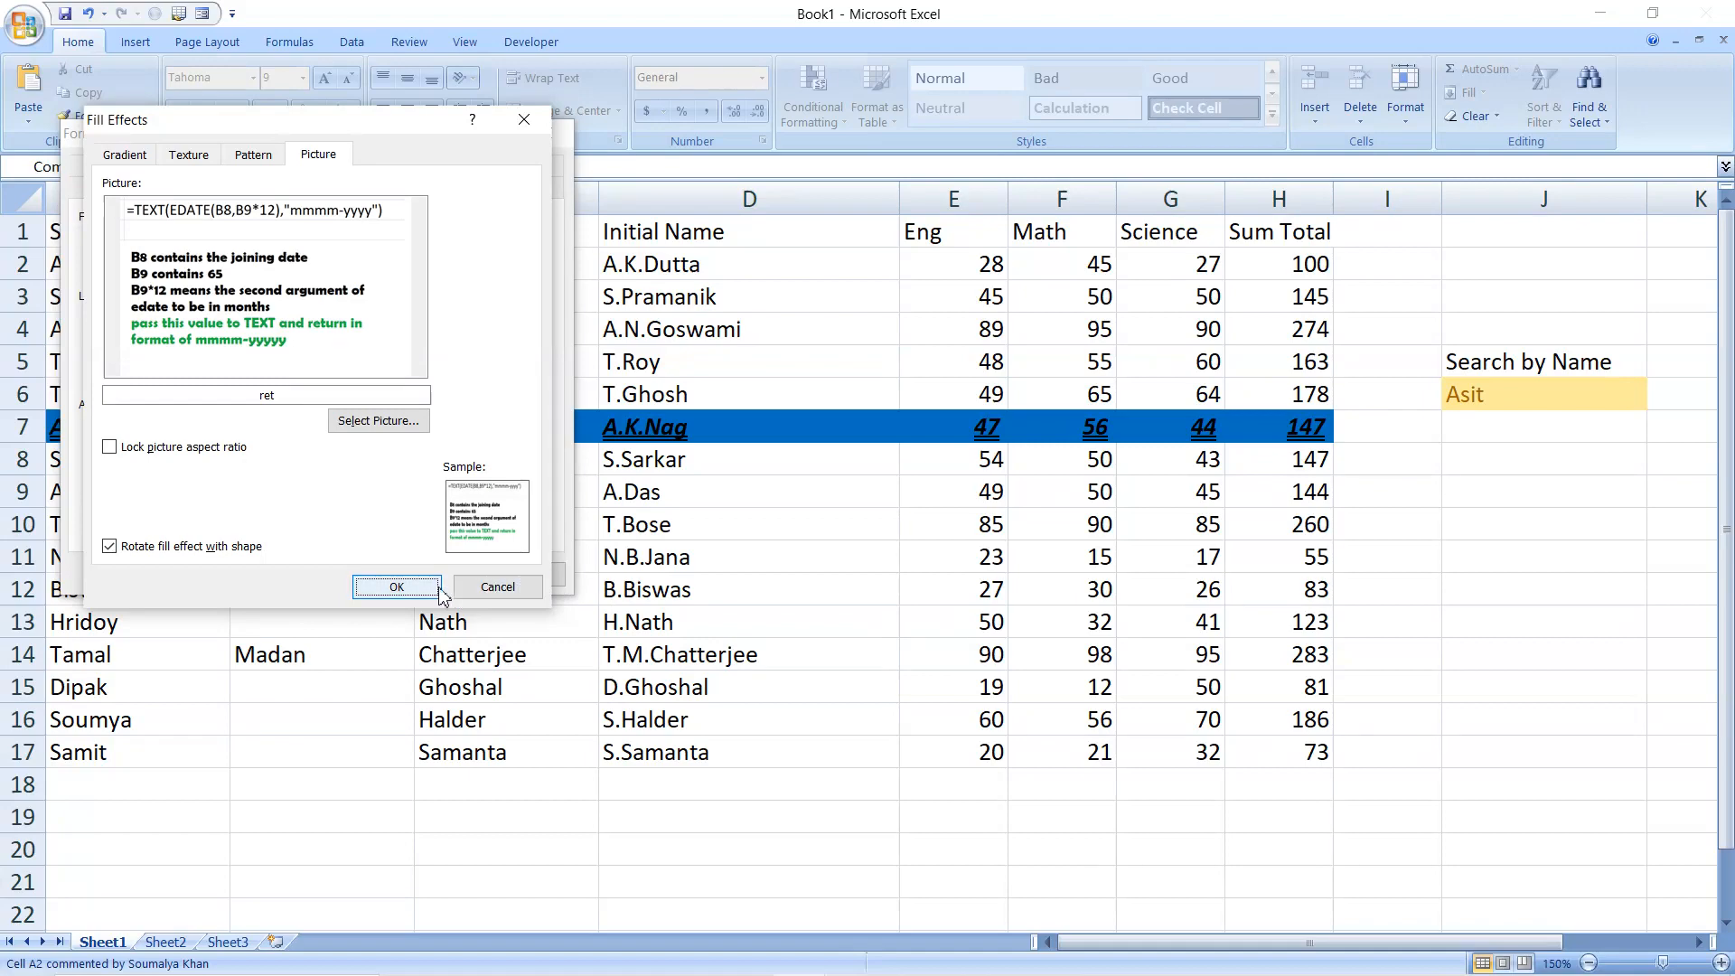
click(397, 587)
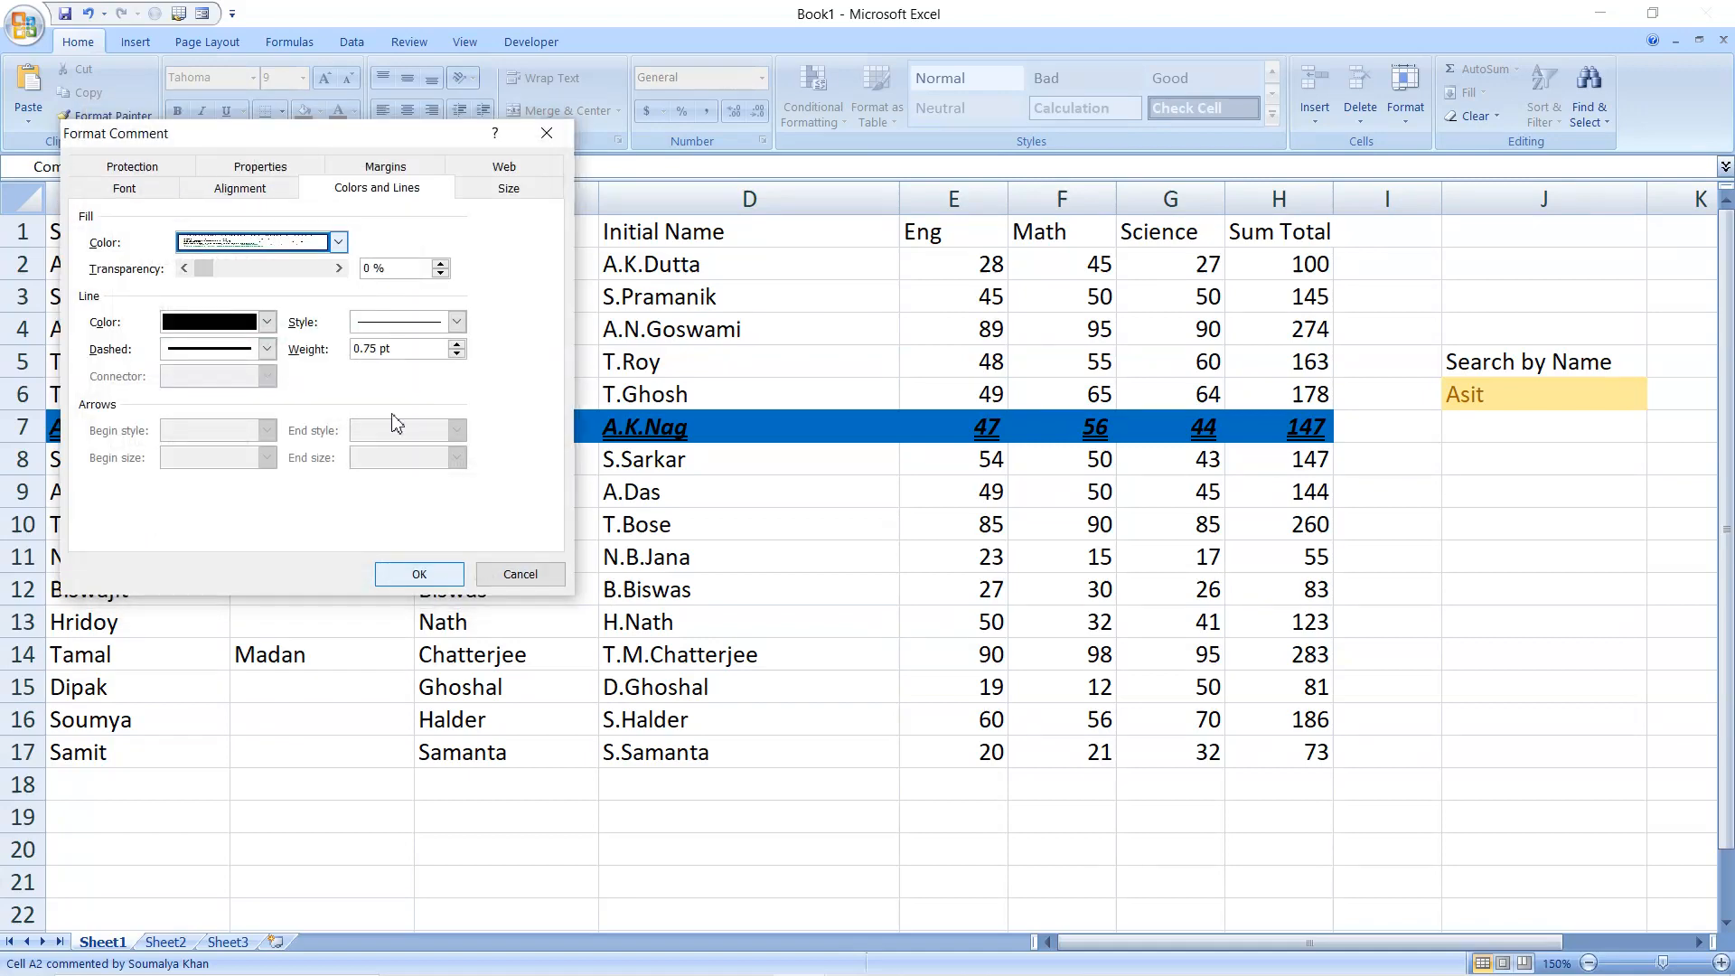
click(440, 576)
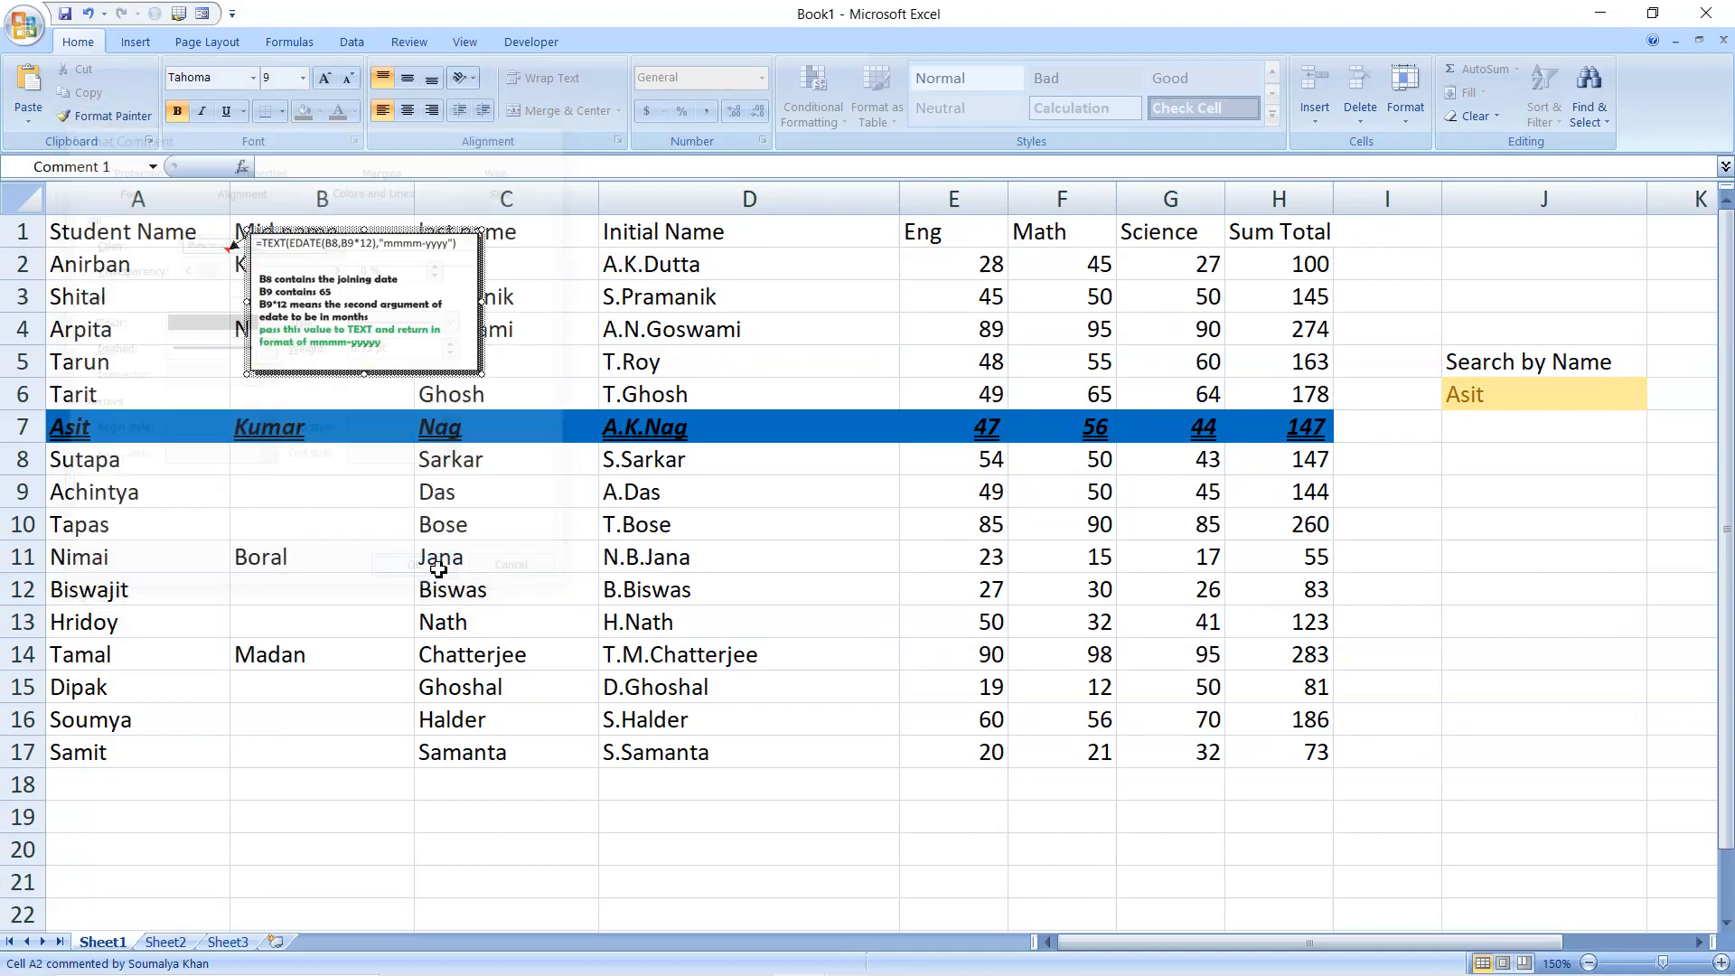
Show the A2 comment permanently and enlarge its box to extend into column D and down to about row 10
click(482, 376)
click(140, 262)
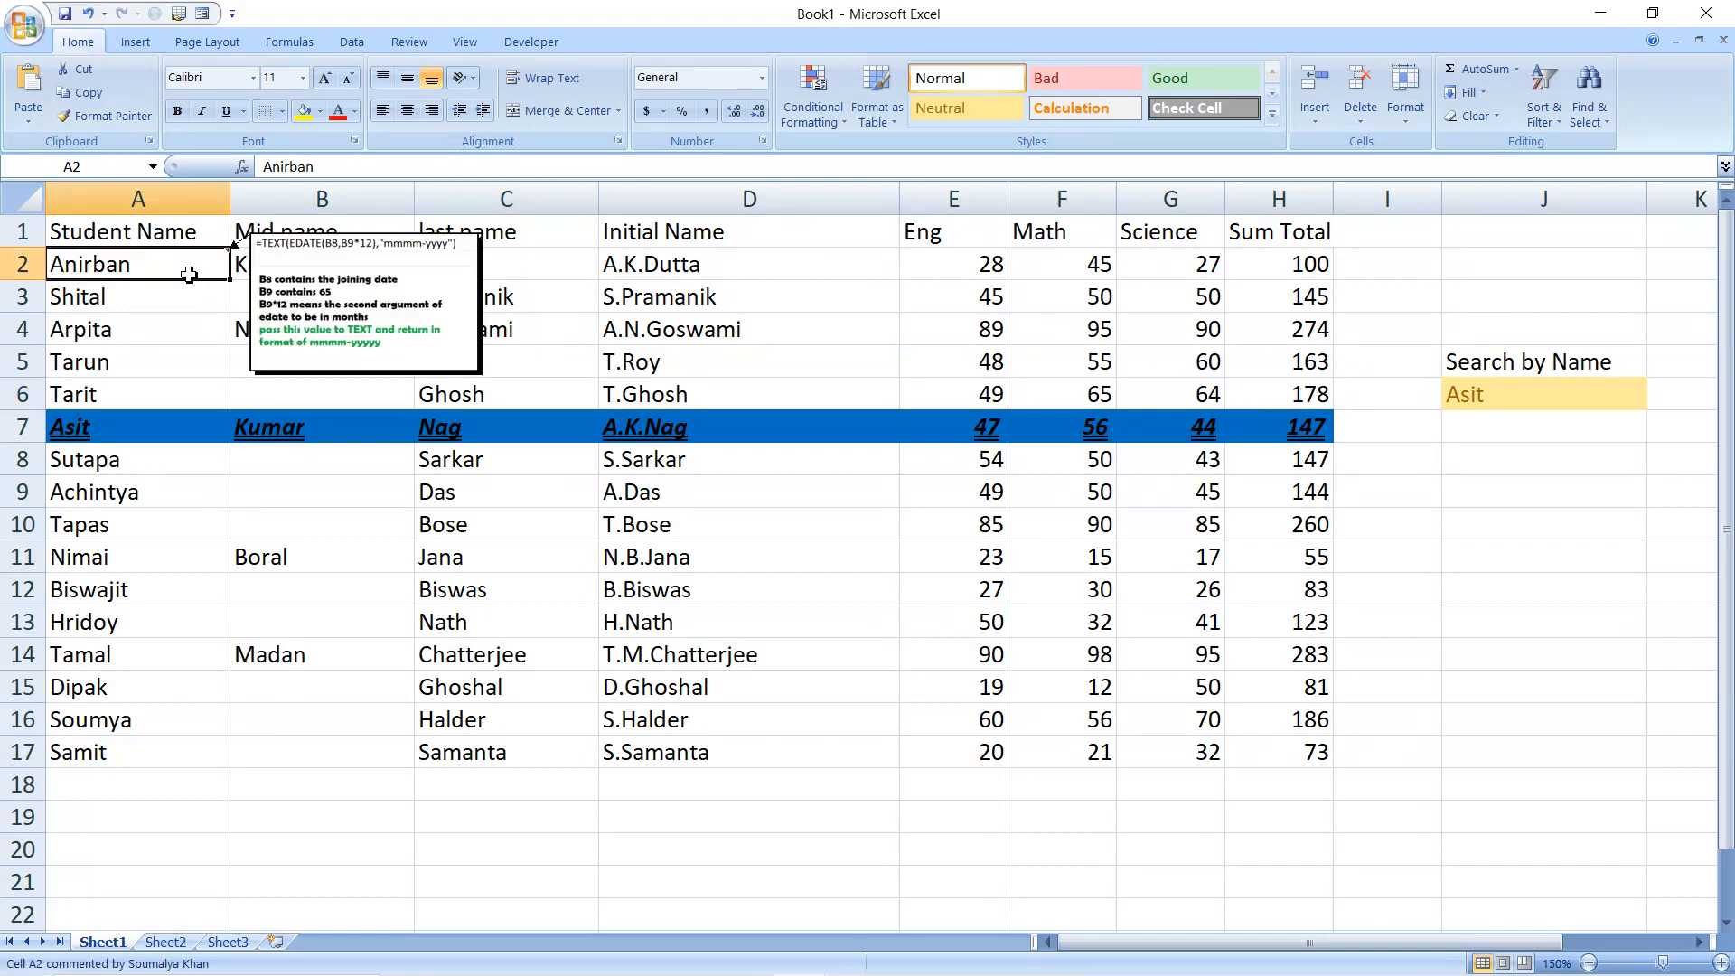
right_click(190, 274)
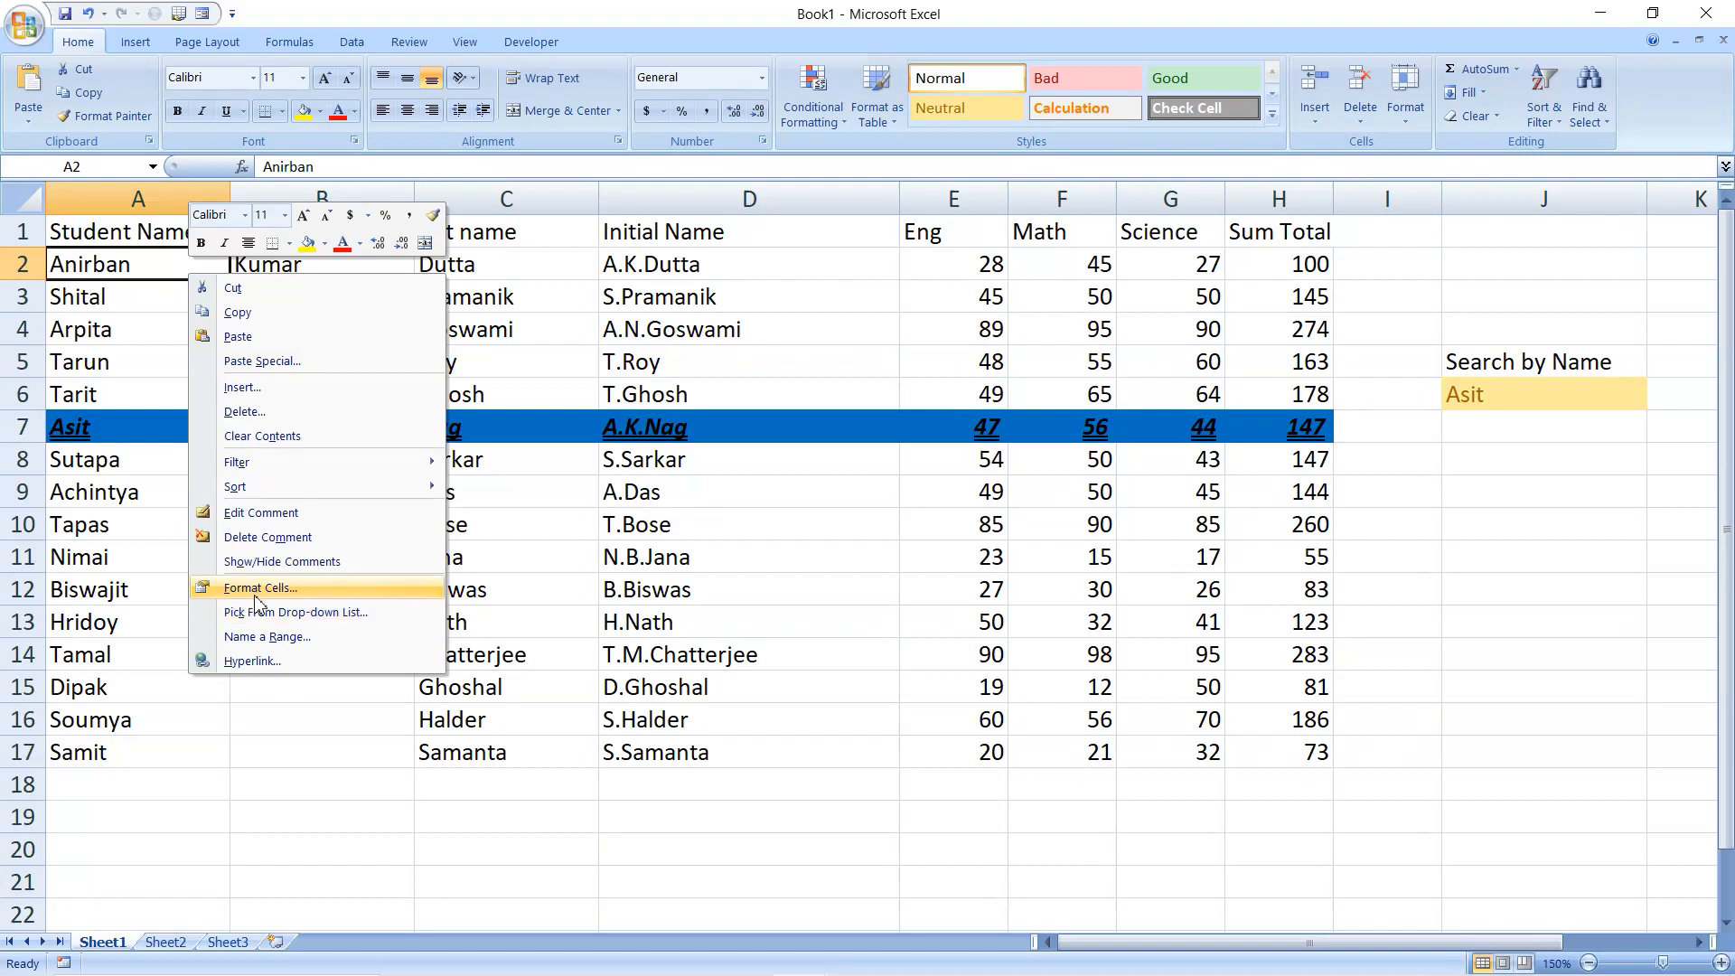
click(276, 561)
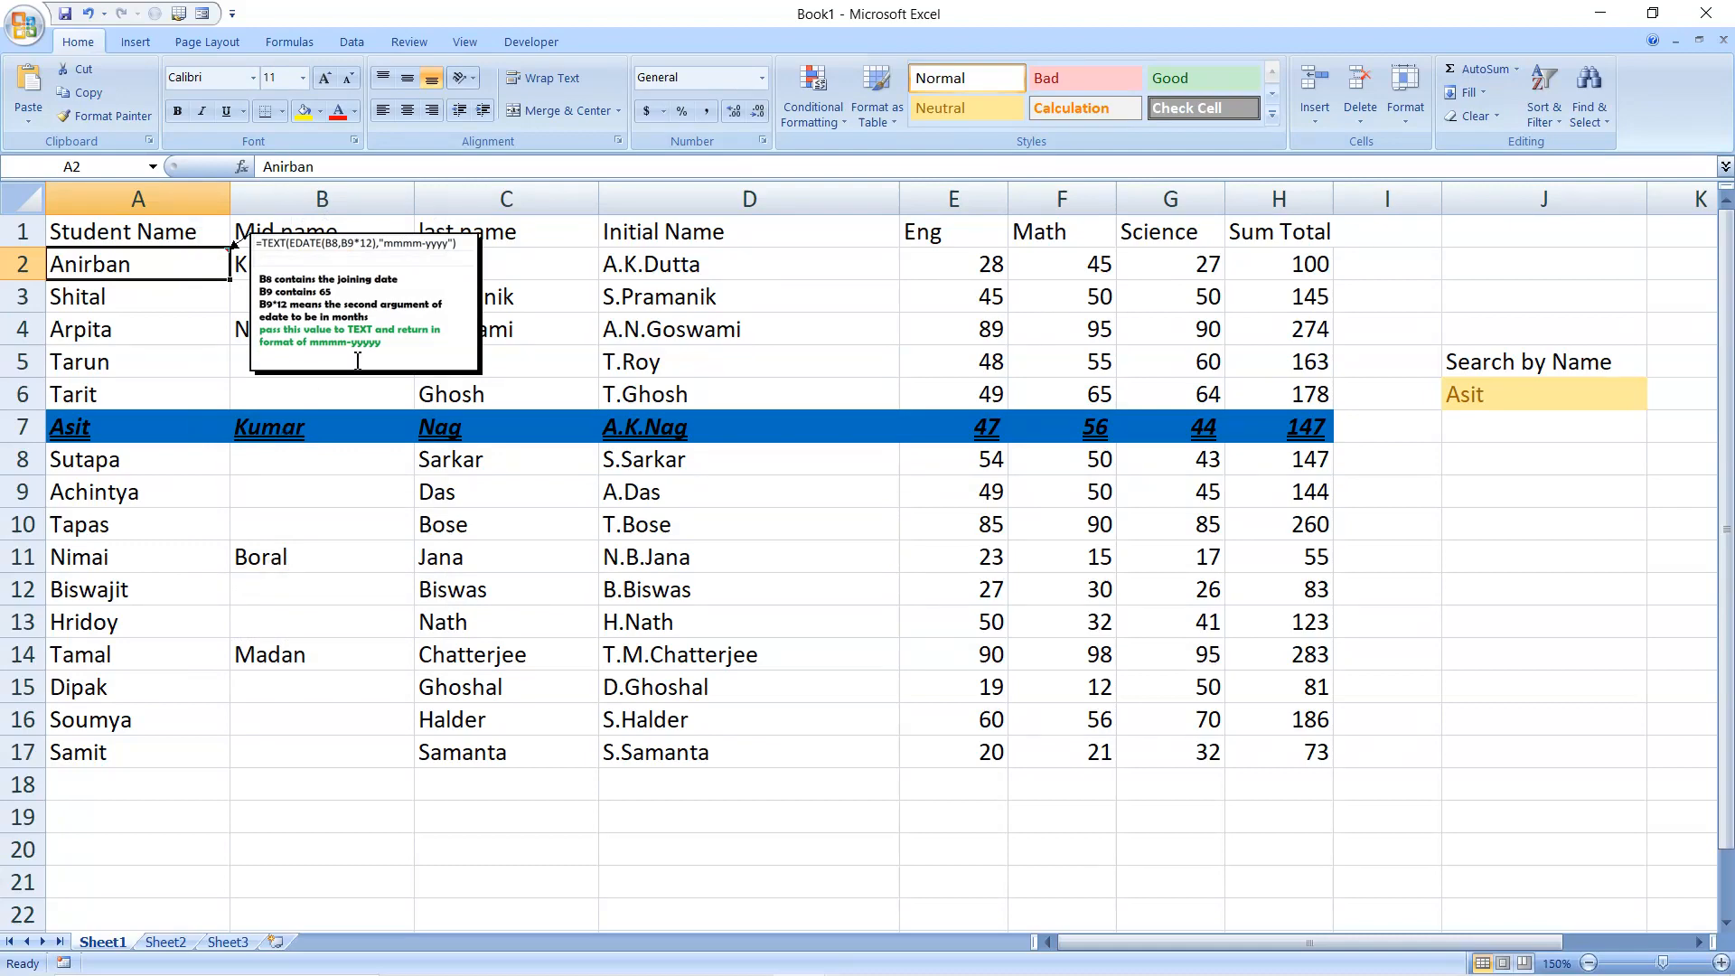
click(406, 319)
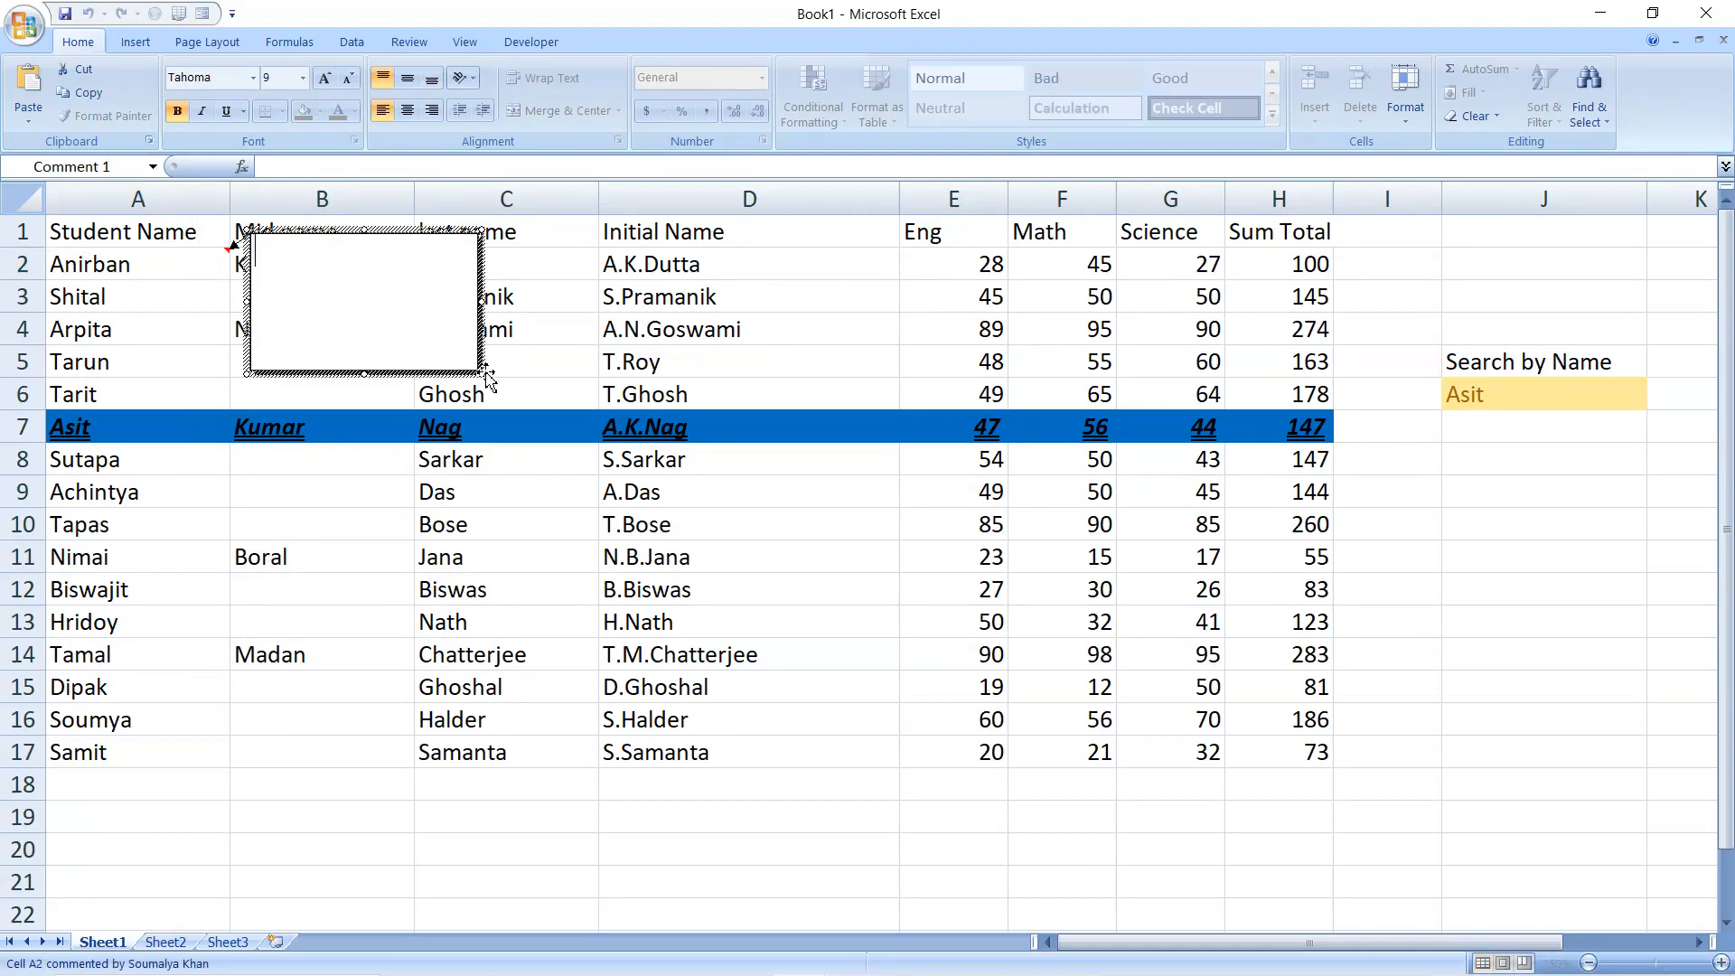
drag(485, 373, 703, 540)
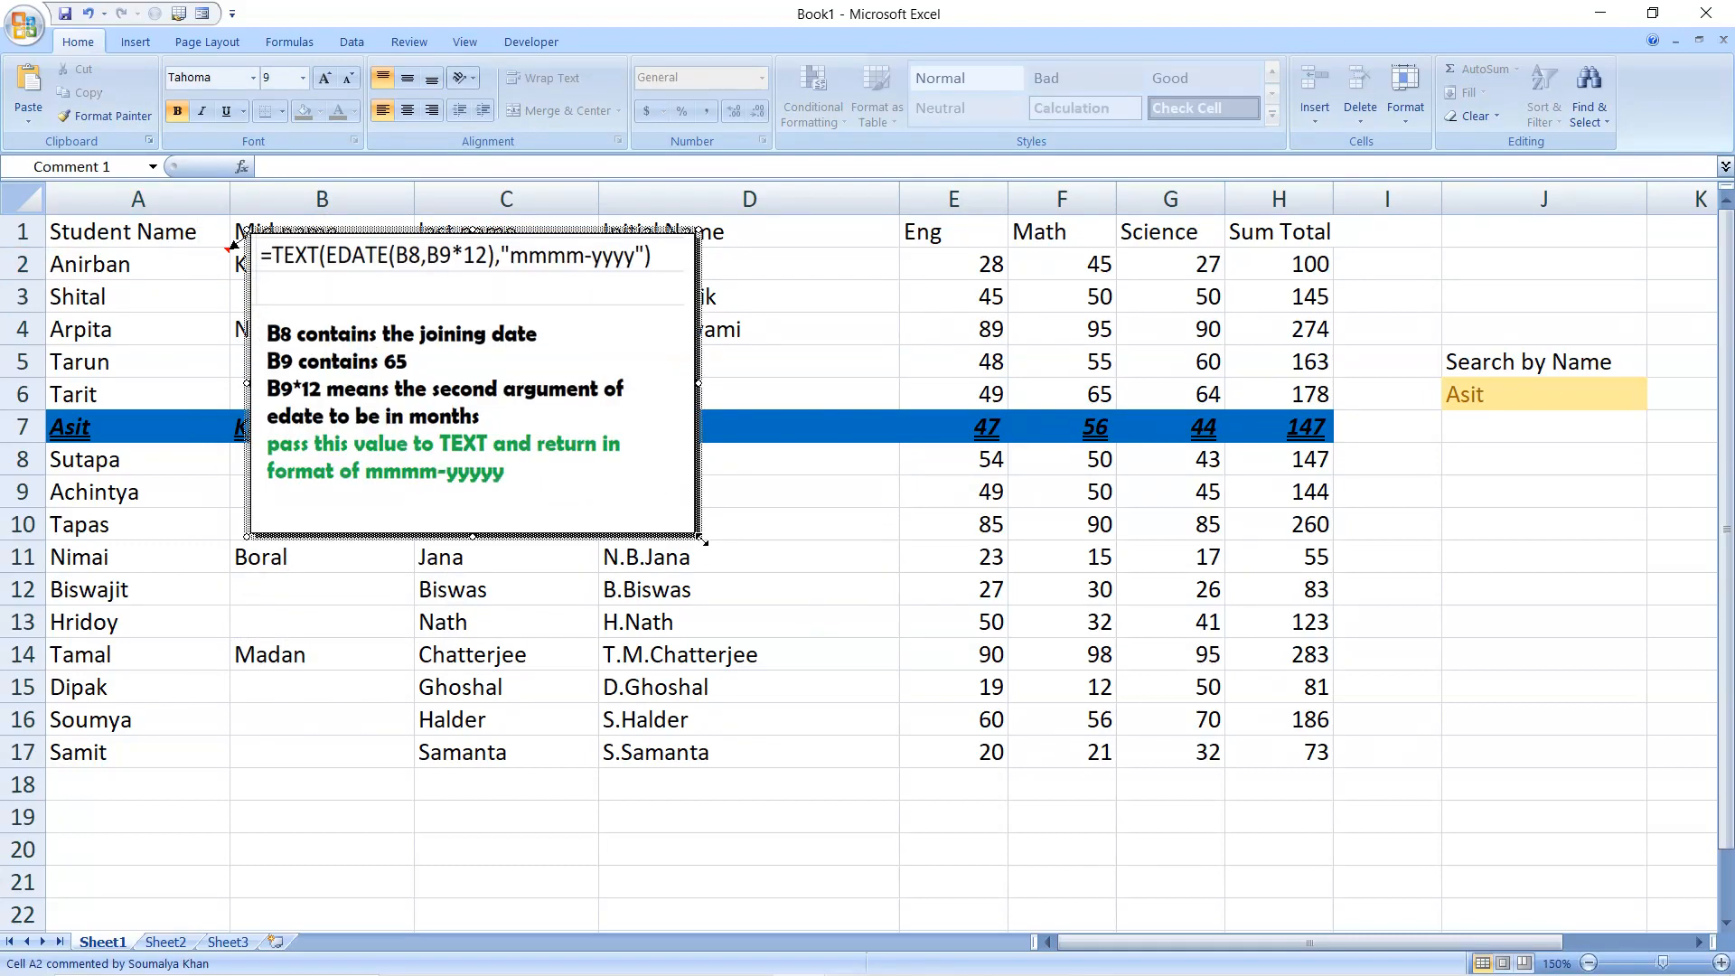
Hide the A2 comment, preview it from its cell, and move the selection to A3
click(133, 302)
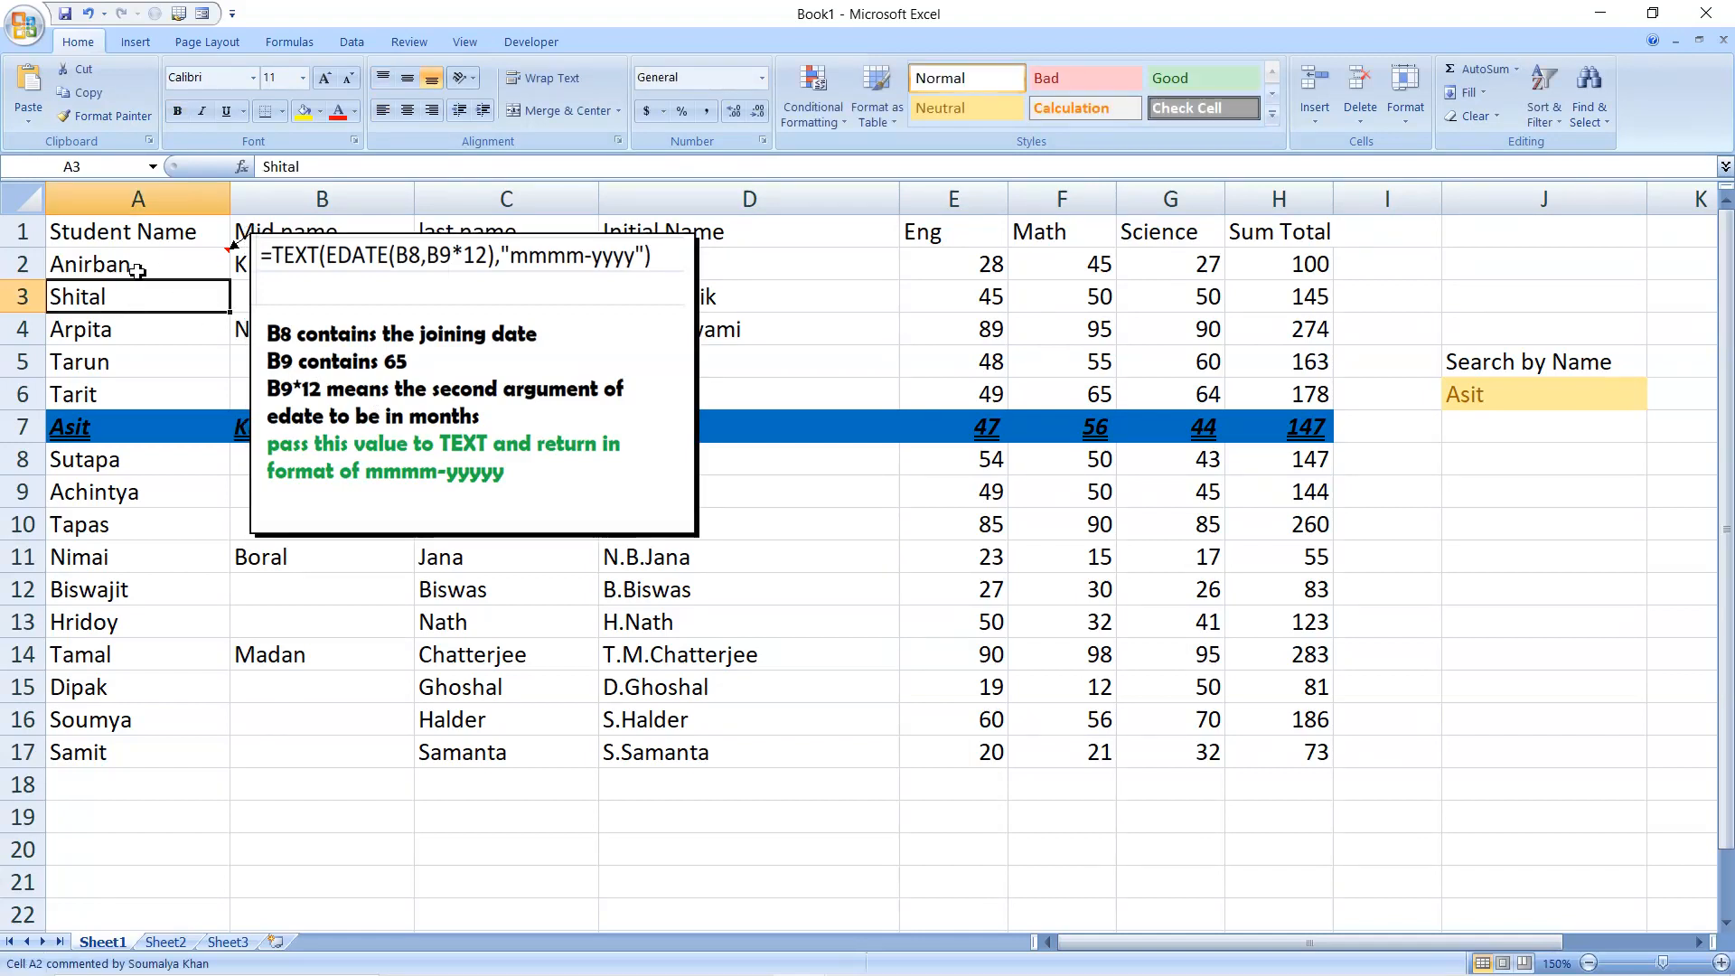
click(138, 275)
right_click(137, 275)
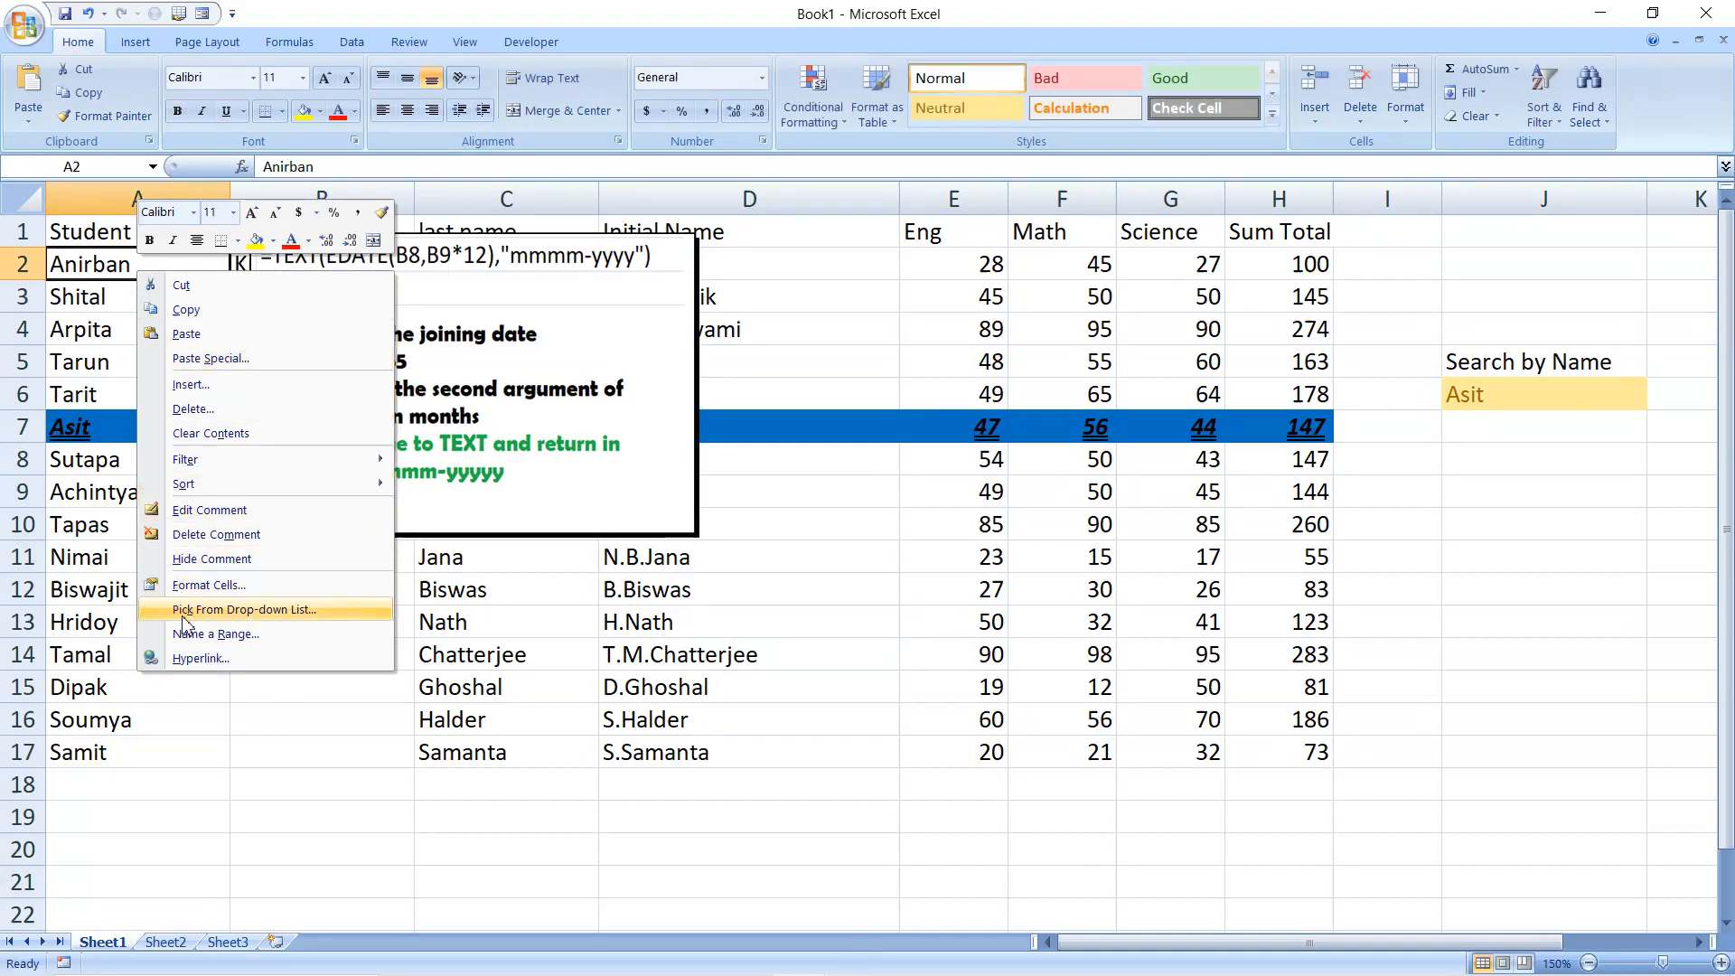
click(208, 560)
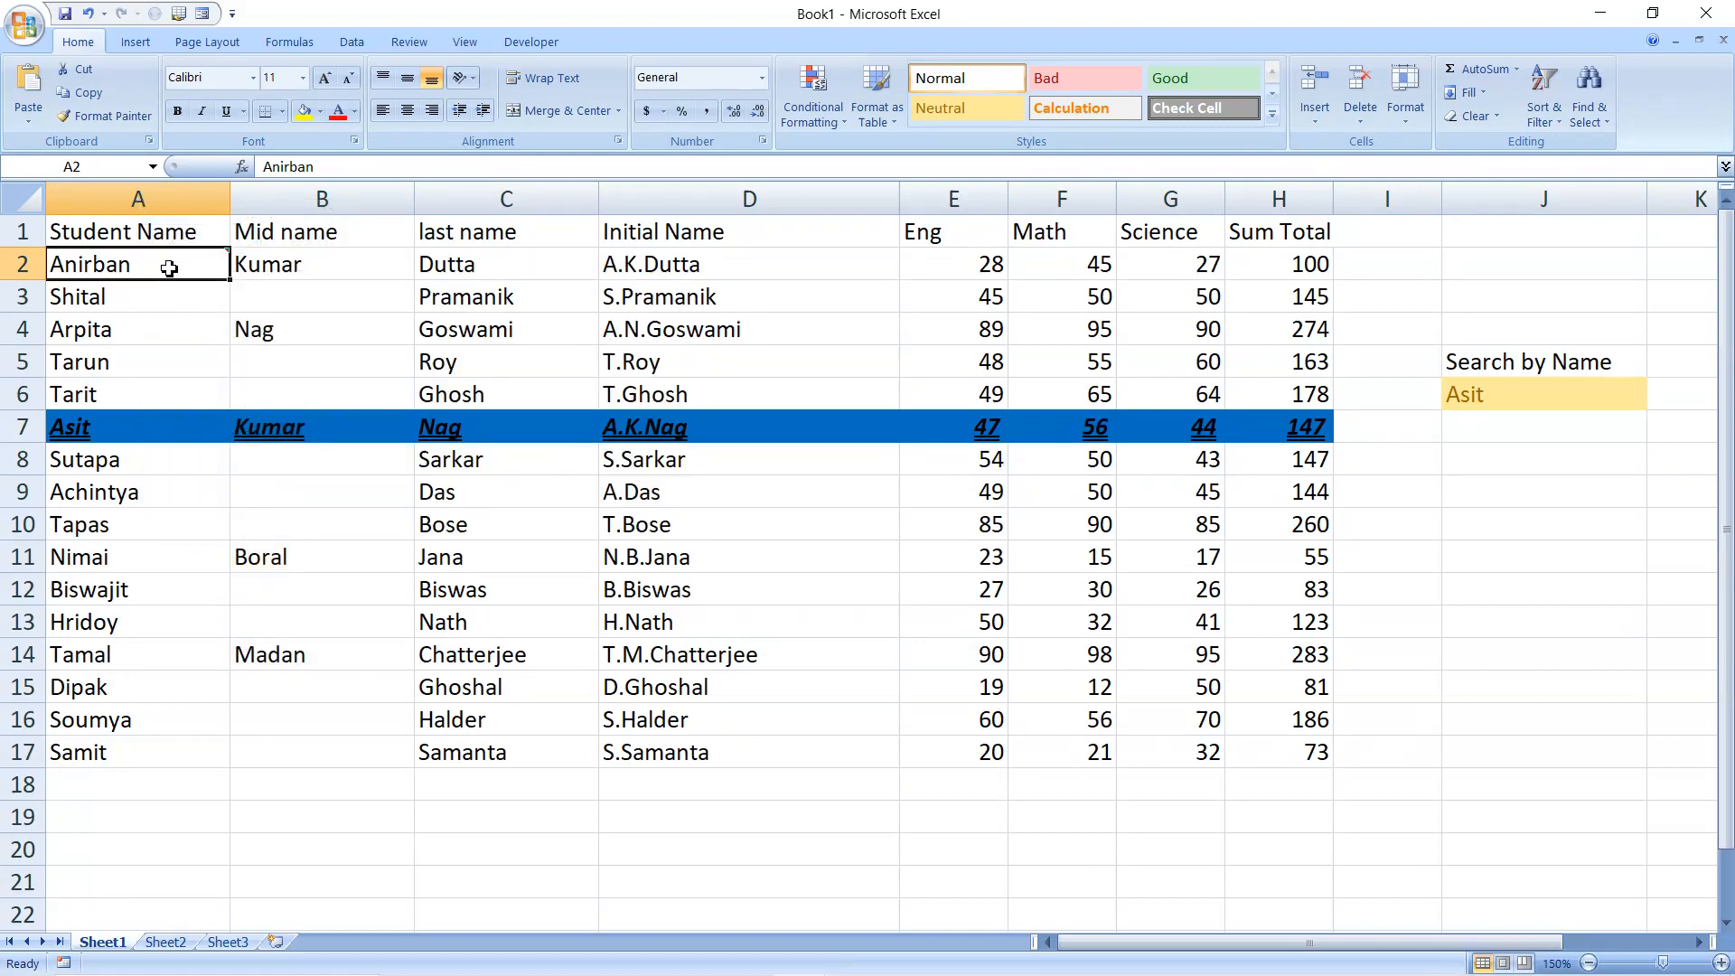
mouse_move(168, 268)
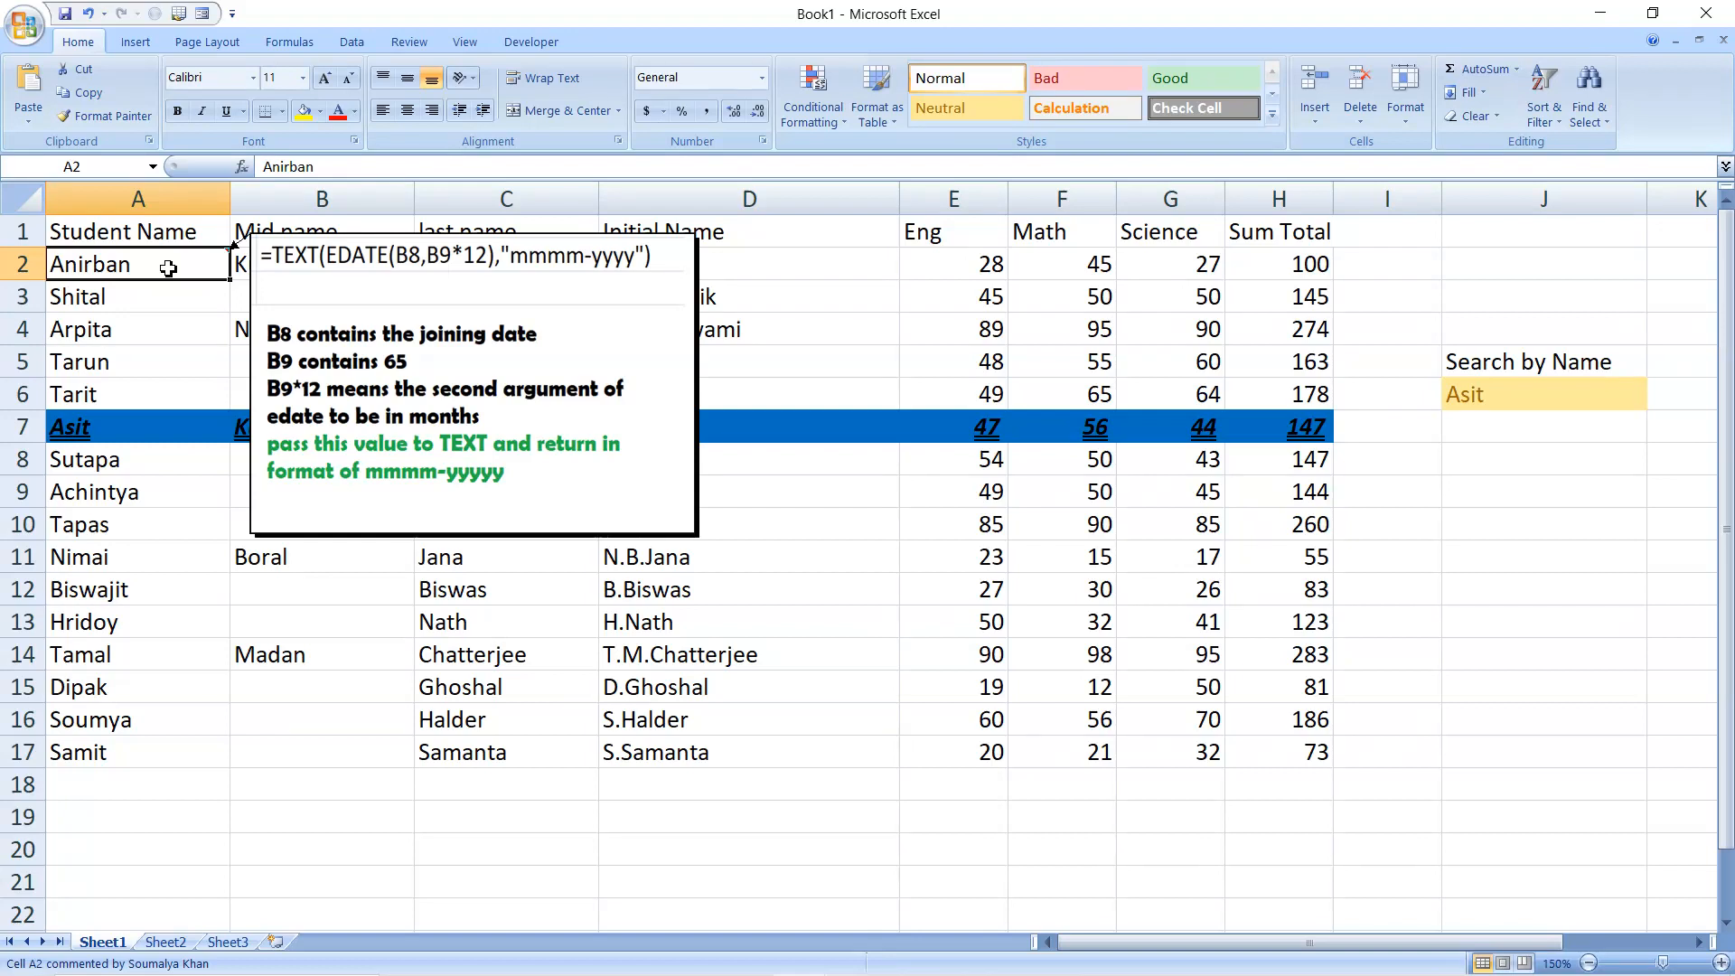
click(153, 301)
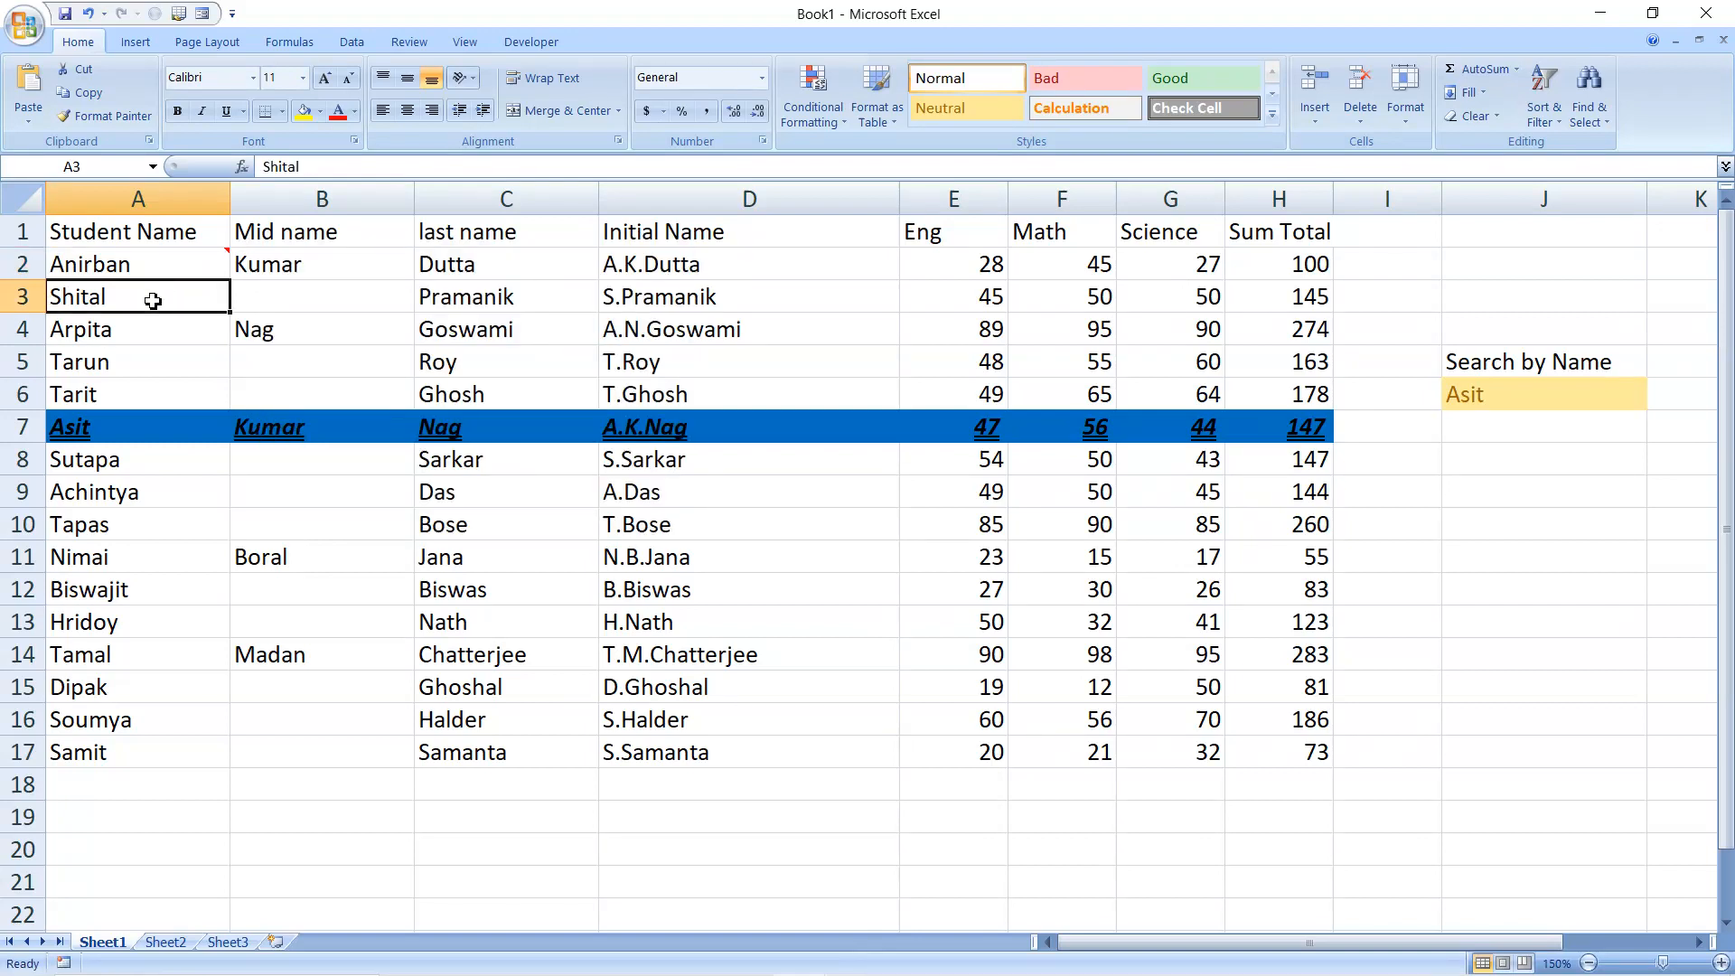
Insert a comment on cell A5 and delete its default author-name text
click(142, 362)
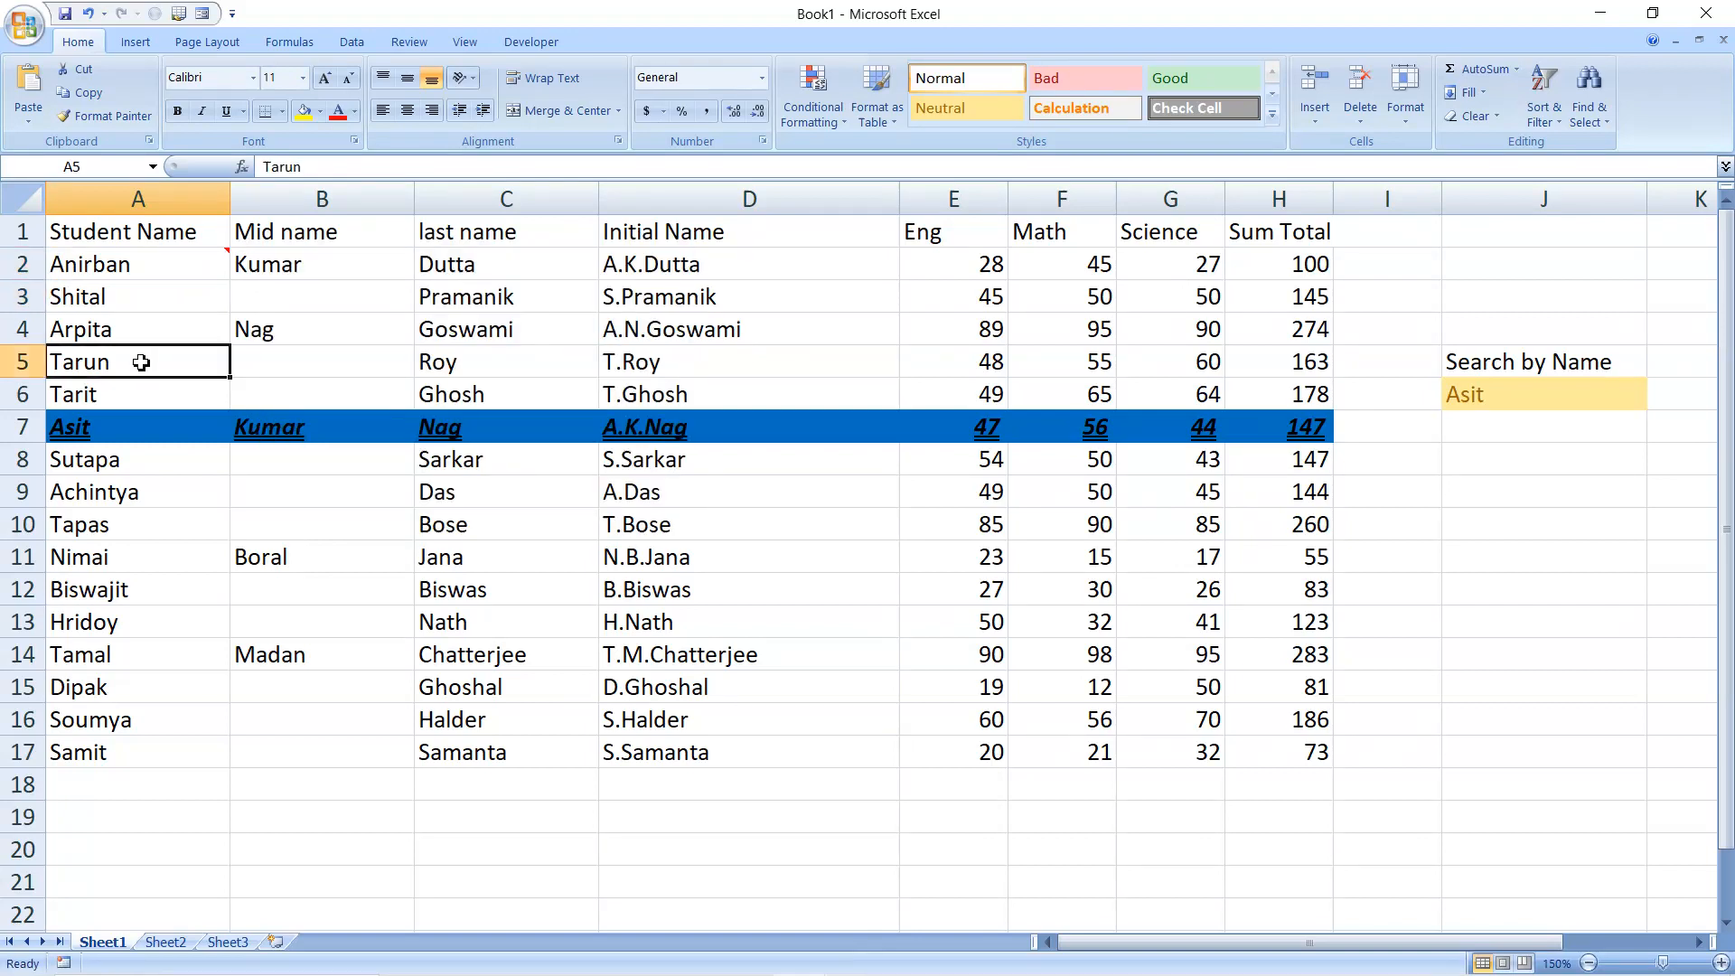
right_click(142, 362)
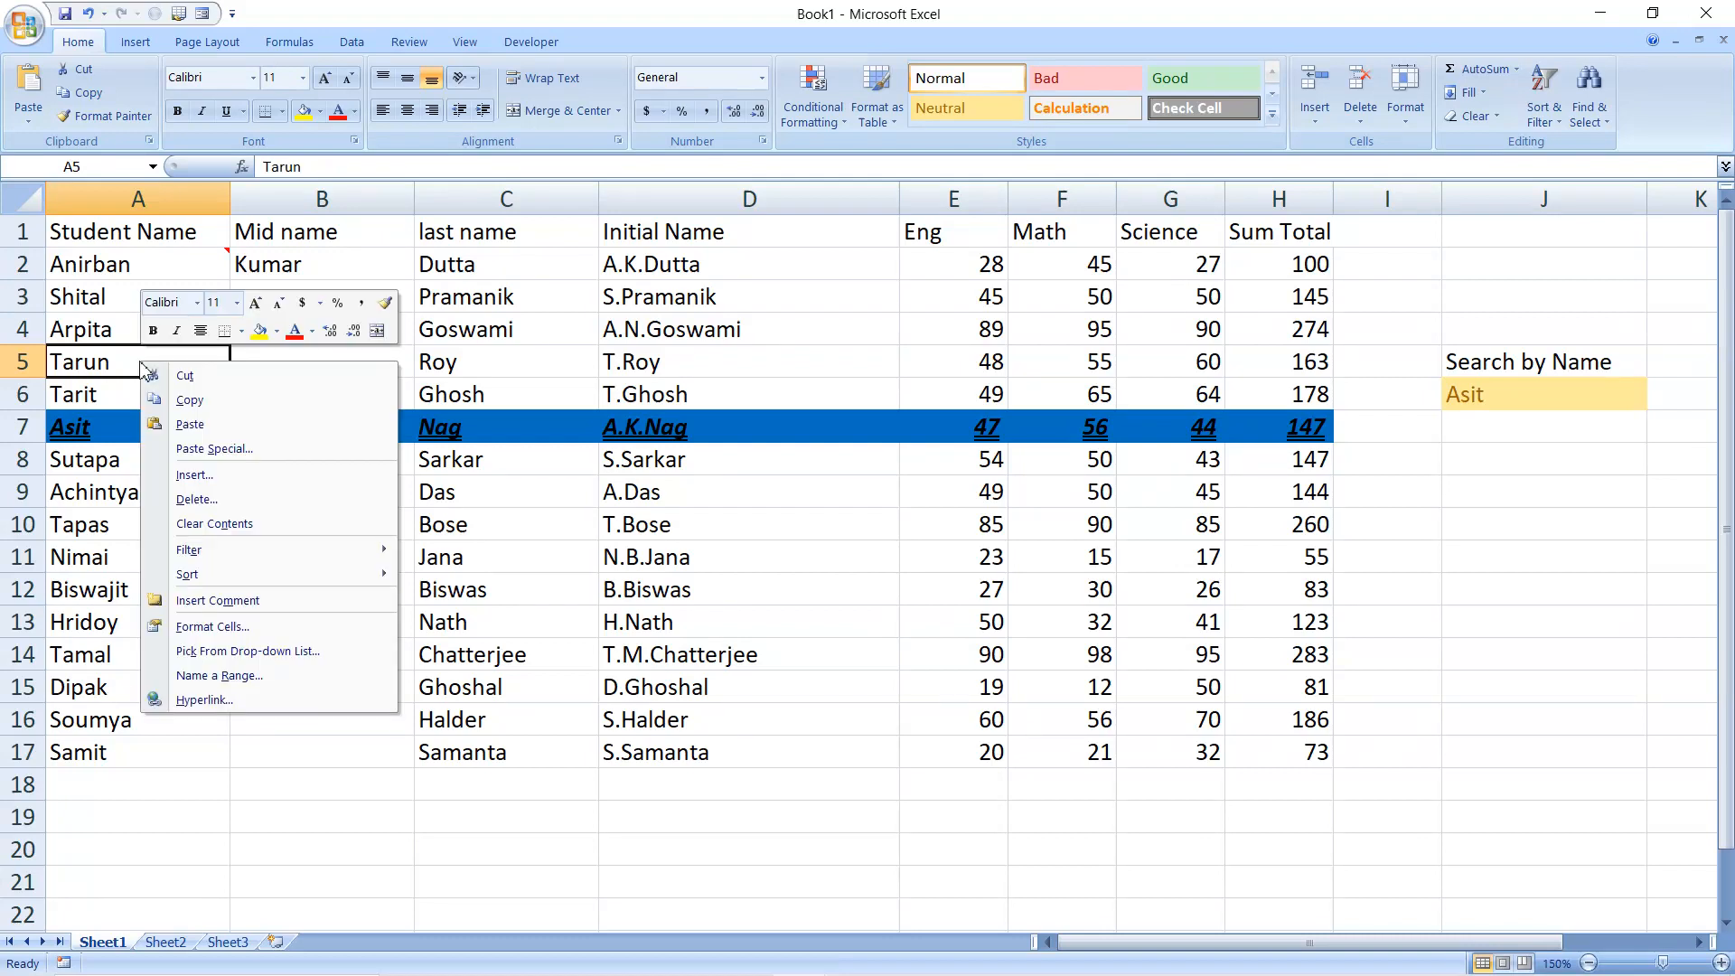
click(215, 602)
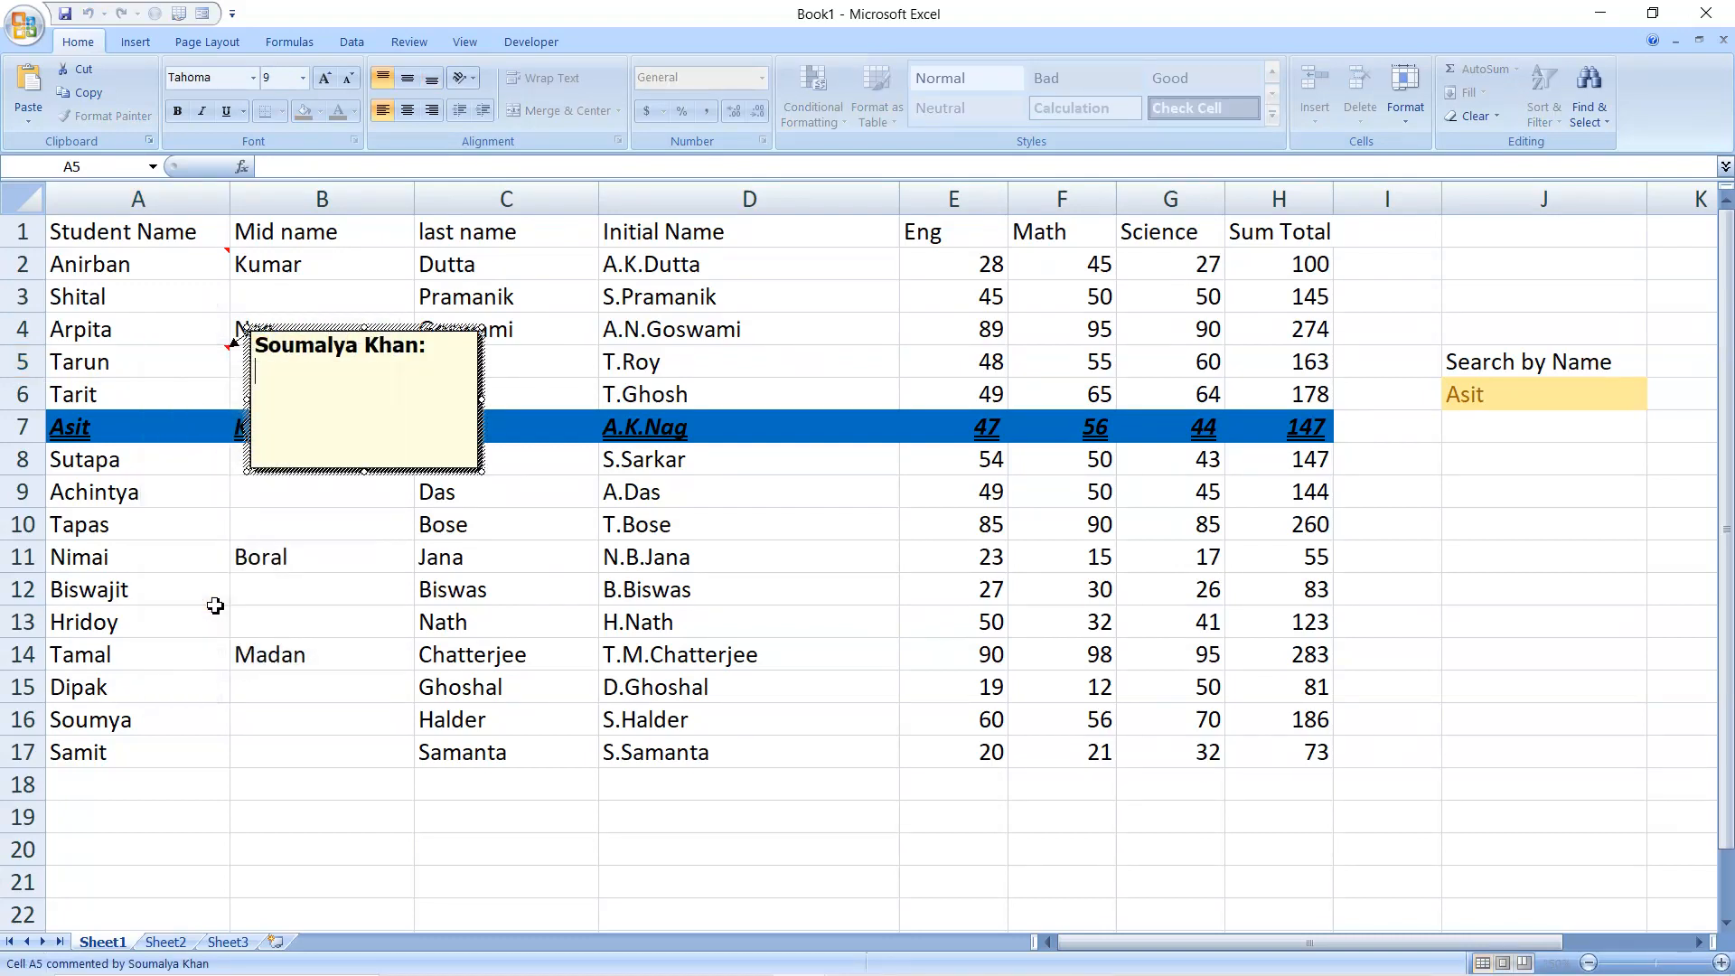
key(BackSpace)
key(BackSpace)
key(BackSpace)
key(BackSpace)
key(BackSpace)
key(BackSpace)
key(BackSpace)
key(BackSpace)
key(BackSpace)
key(BackSpace)
key(BackSpace)
key(BackSpace)
key(BackSpace)
key(BackSpace)
key(BackSpace)
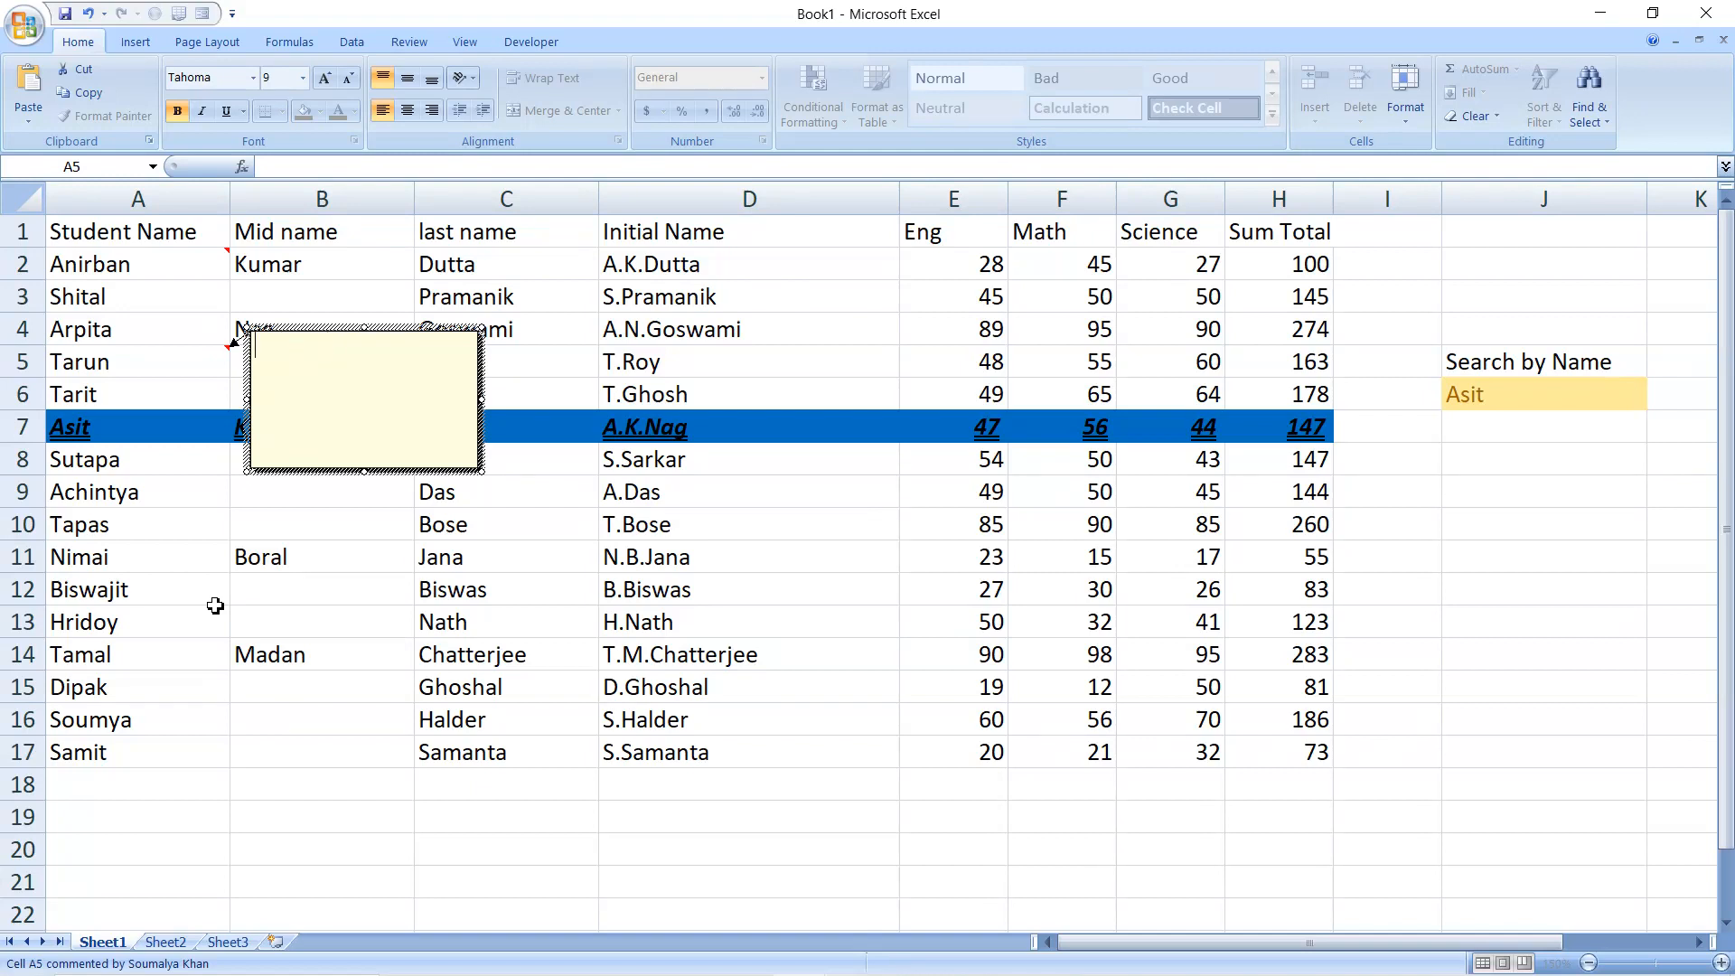
Fill the A5 comment box with the picture fruit.jpg from the Desktop and apply the formatting
right_click(318, 471)
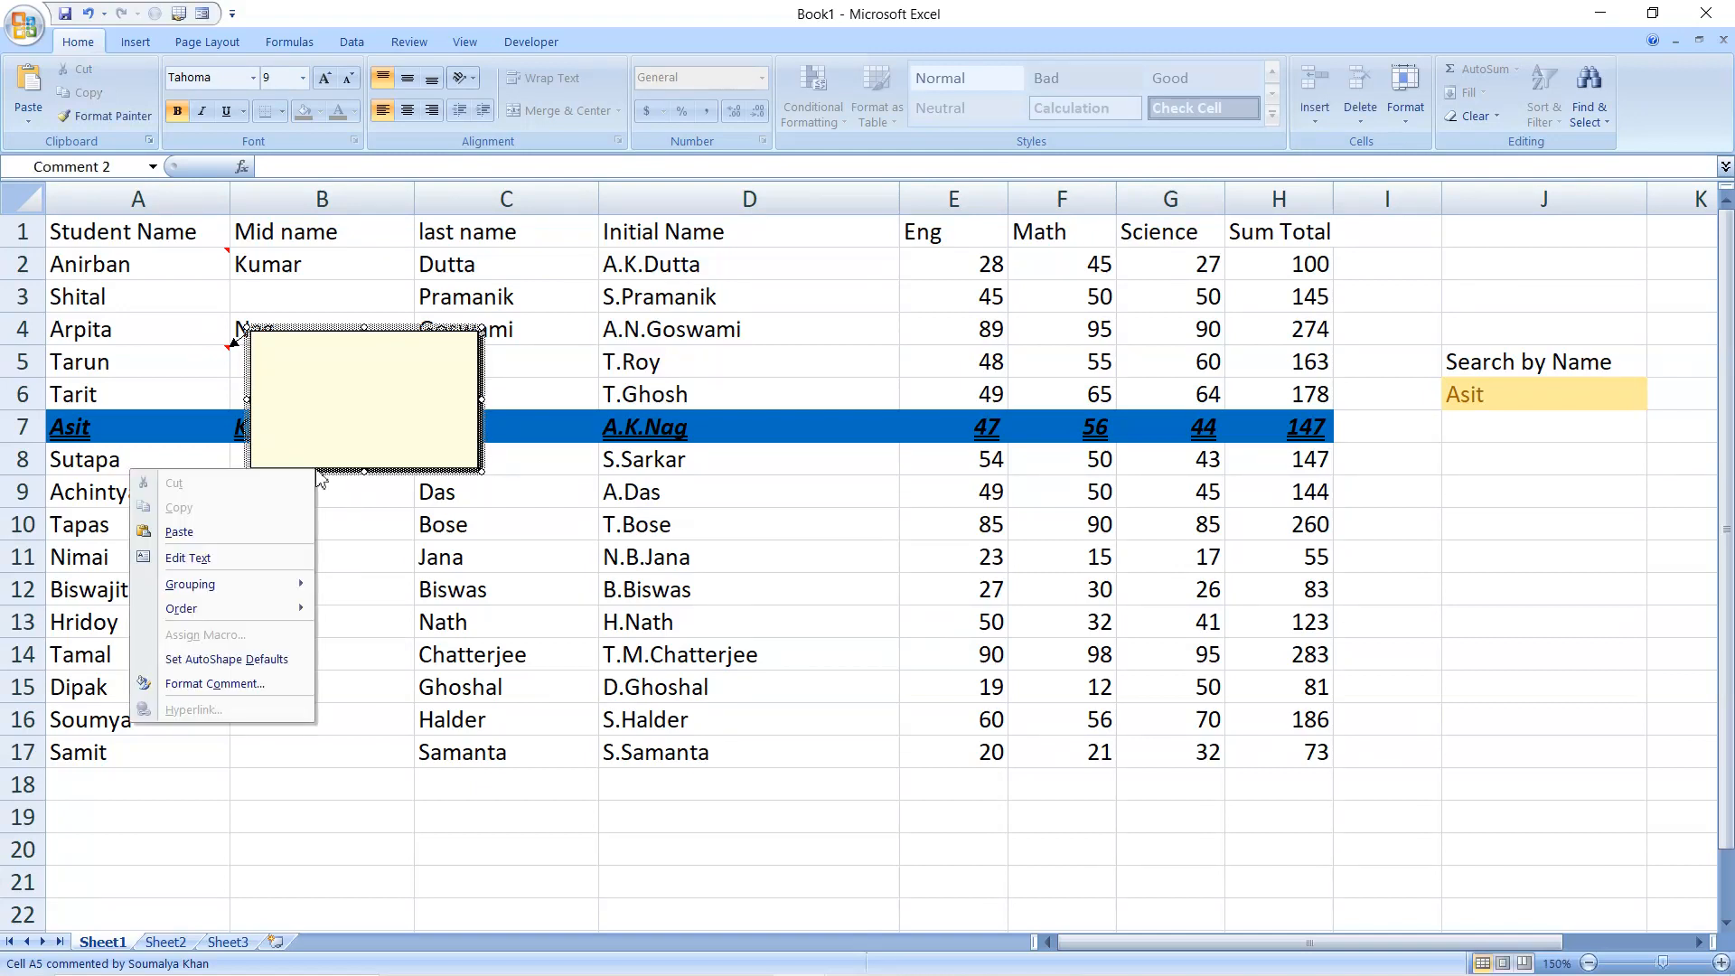
click(244, 688)
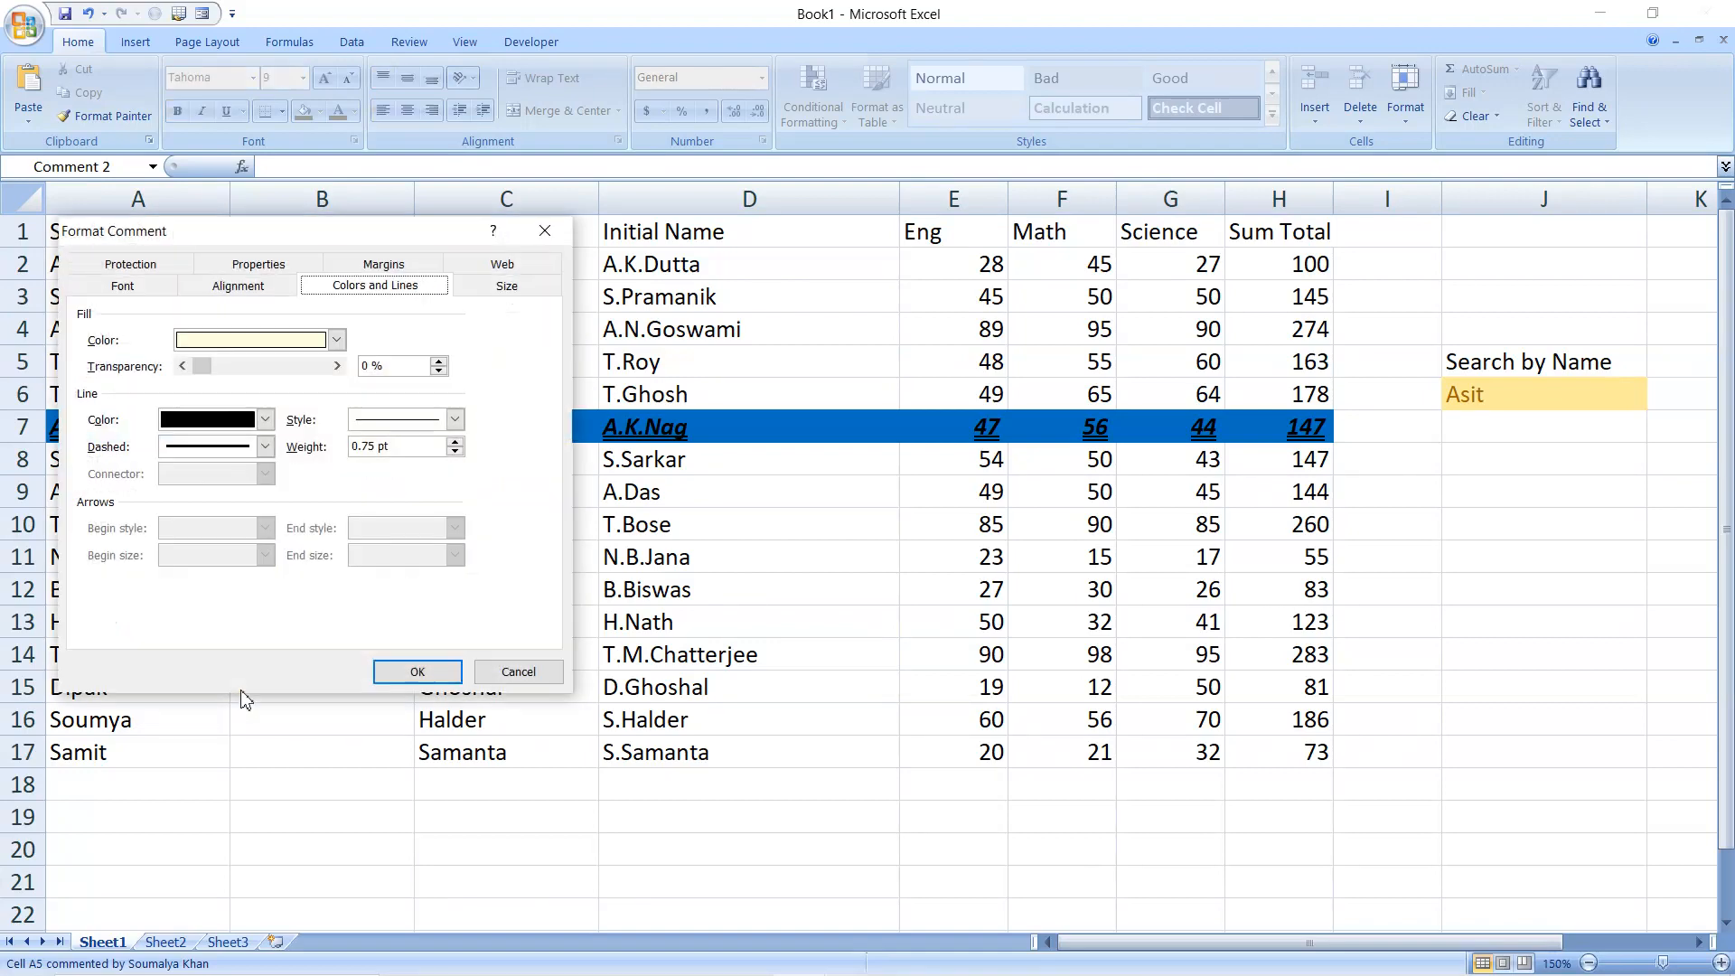
click(337, 340)
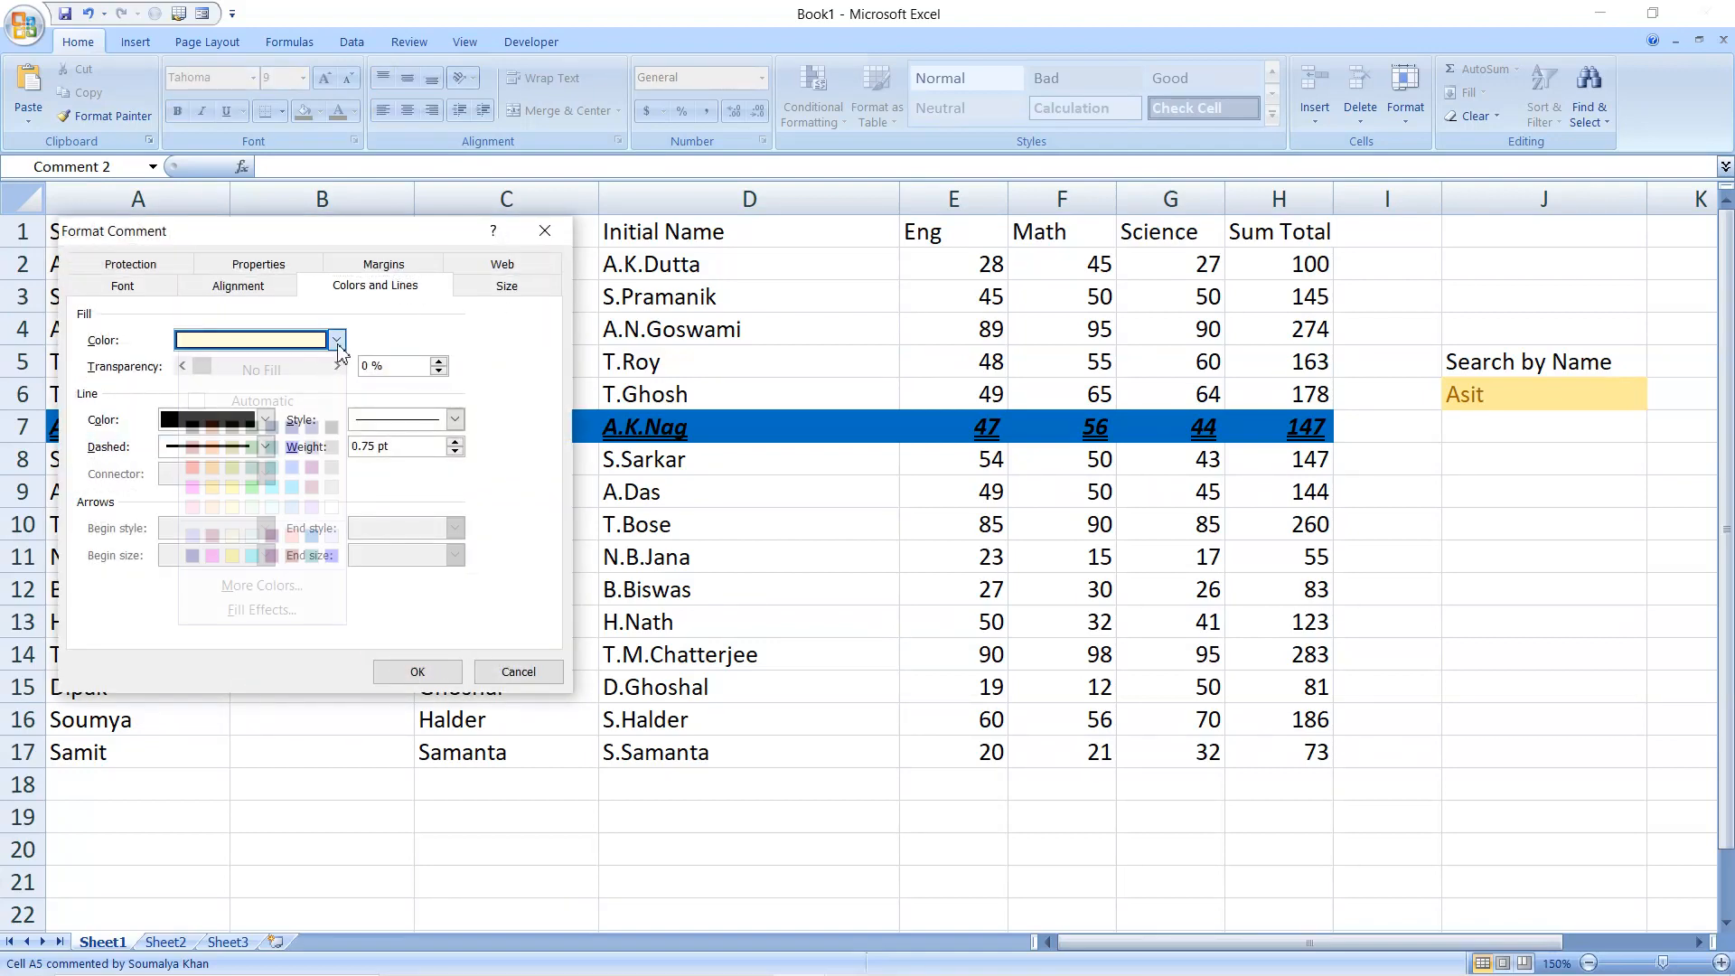
click(282, 607)
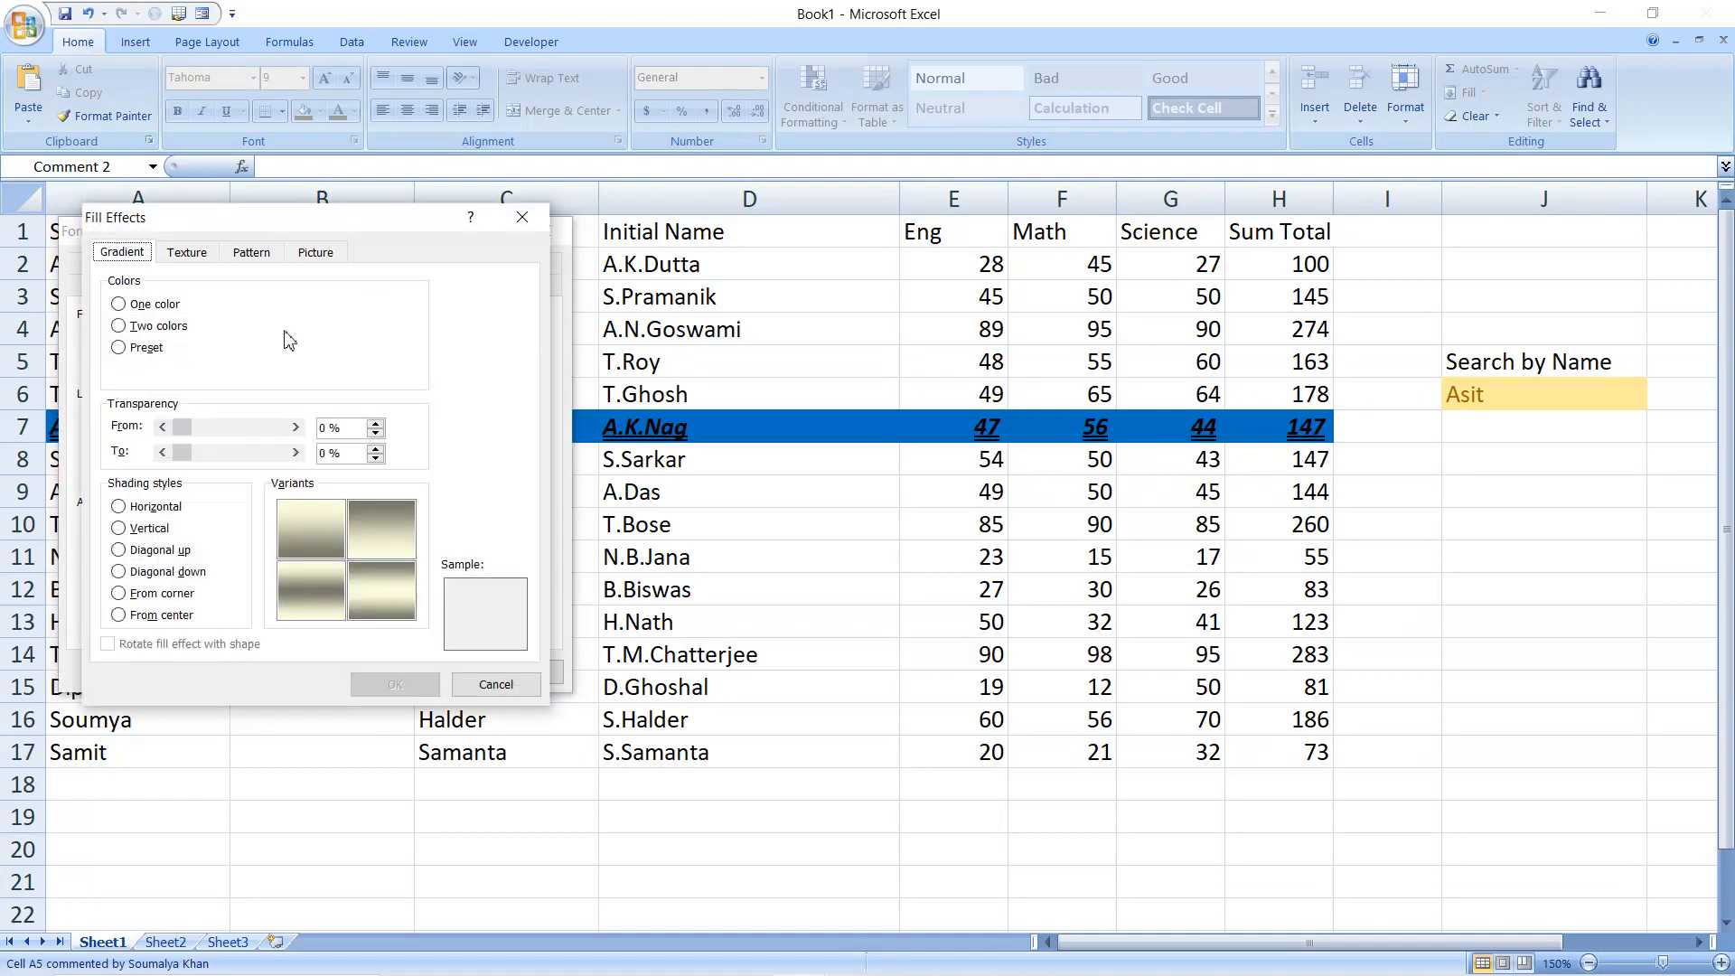
click(315, 252)
click(372, 526)
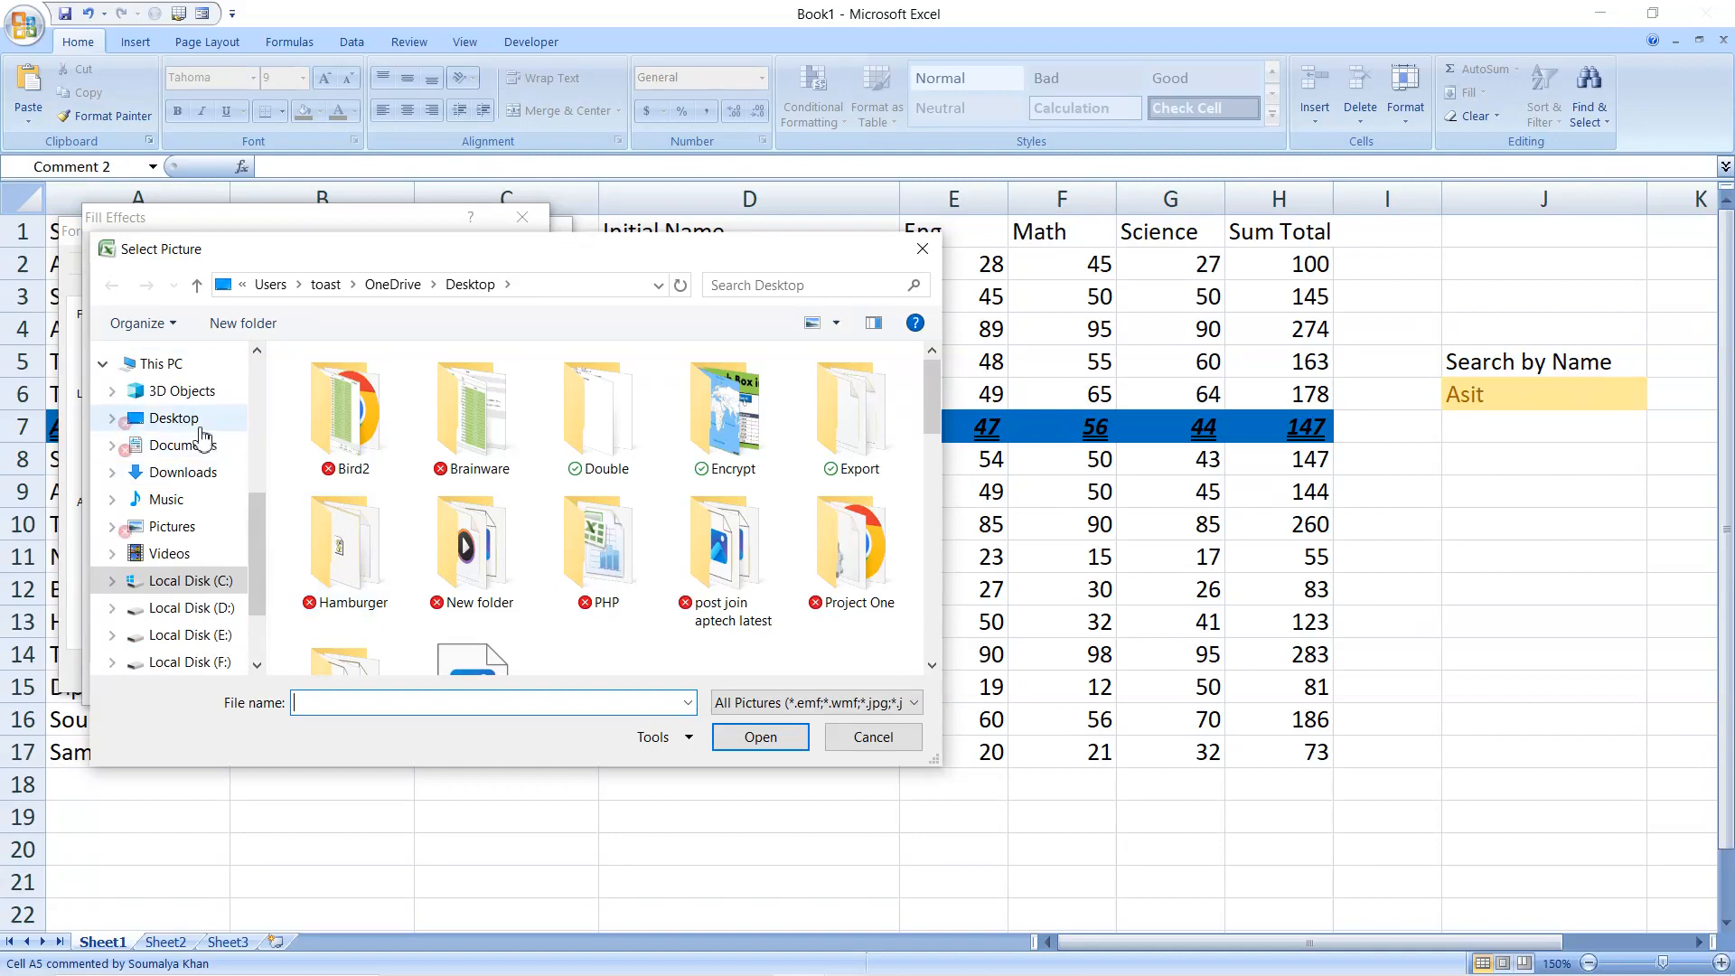
click(190, 425)
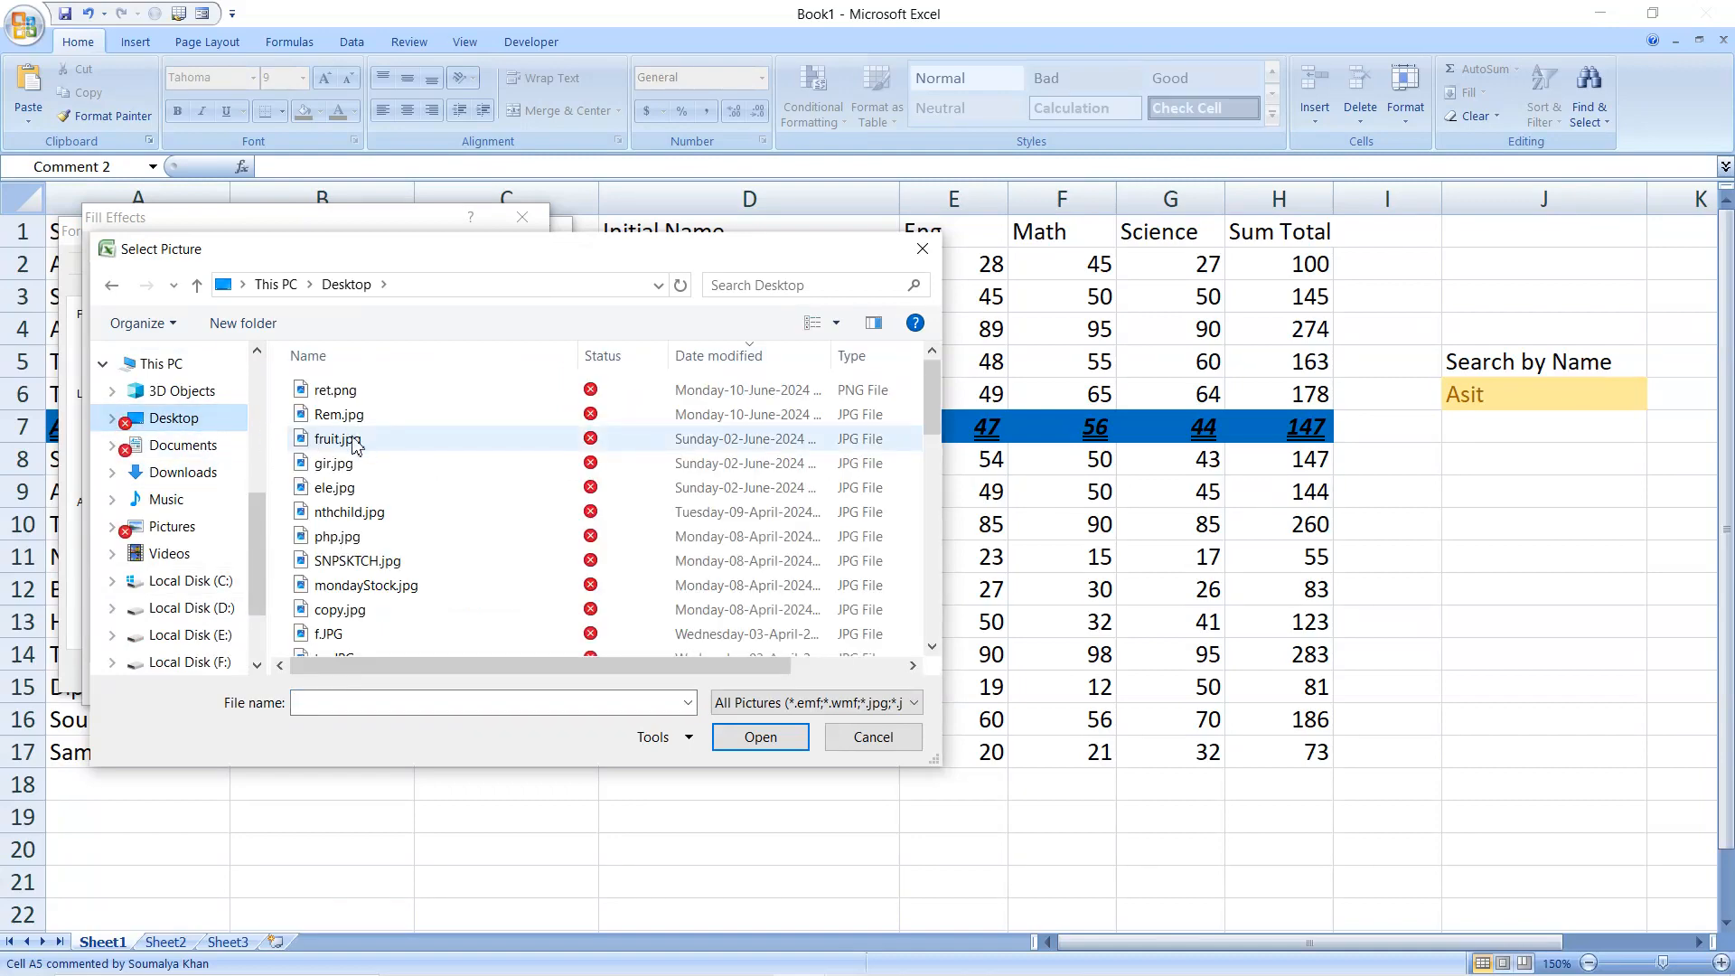
click(354, 440)
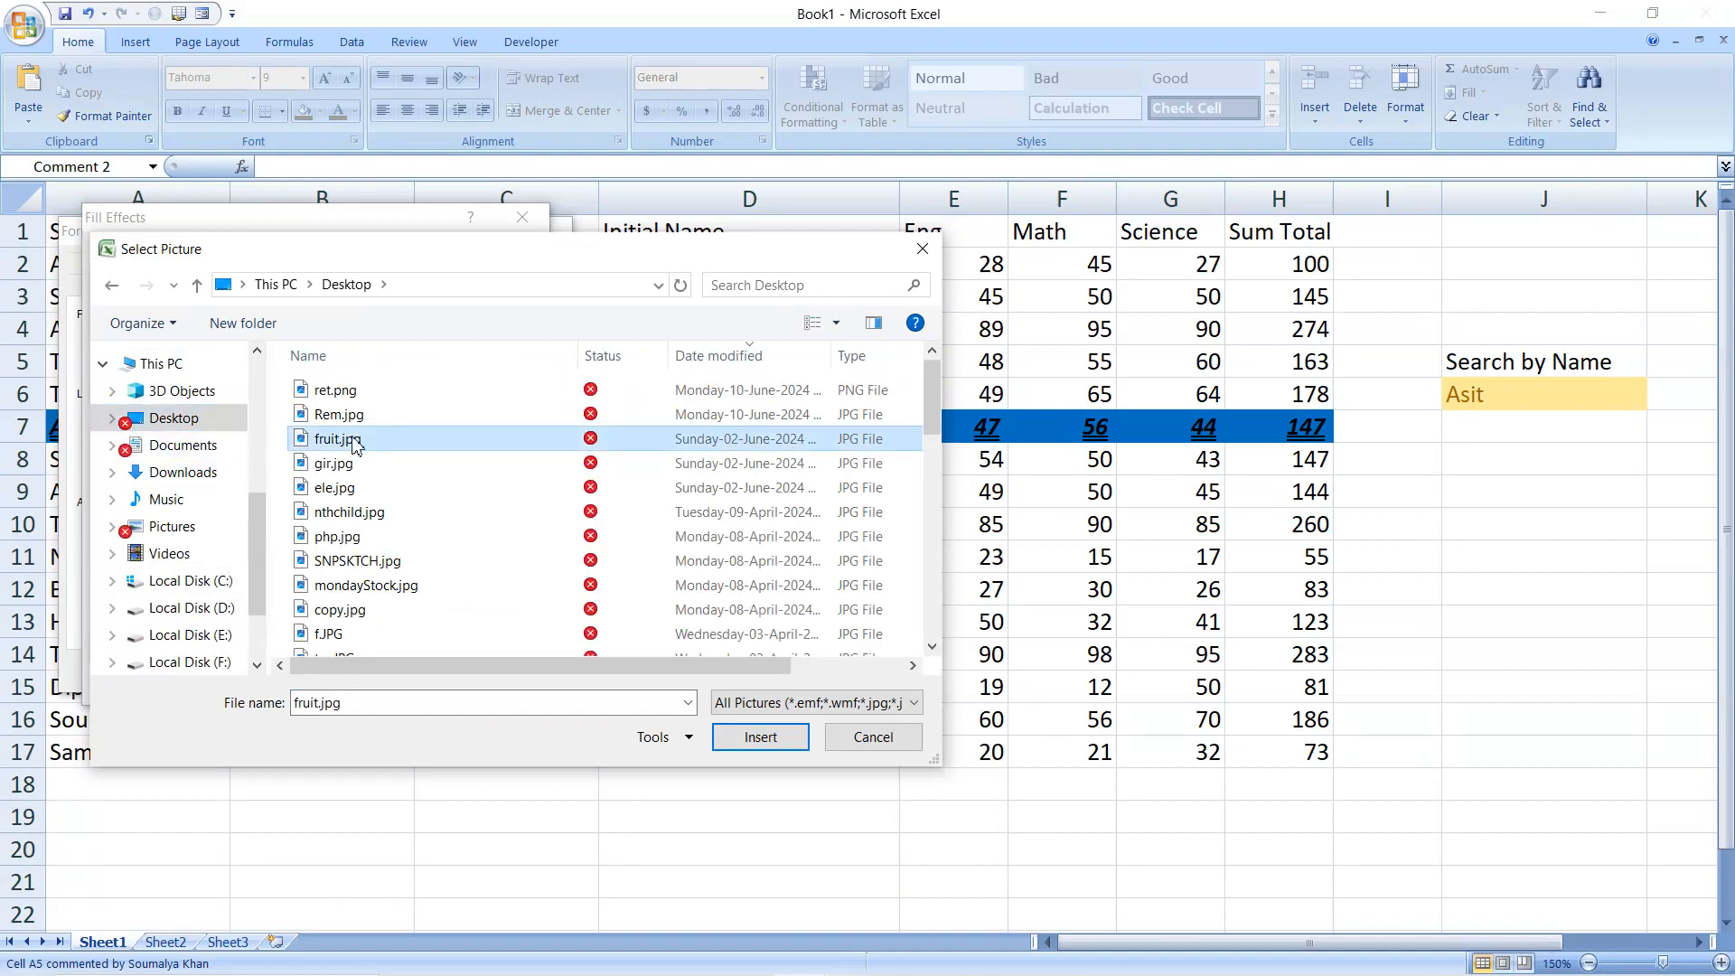
click(751, 745)
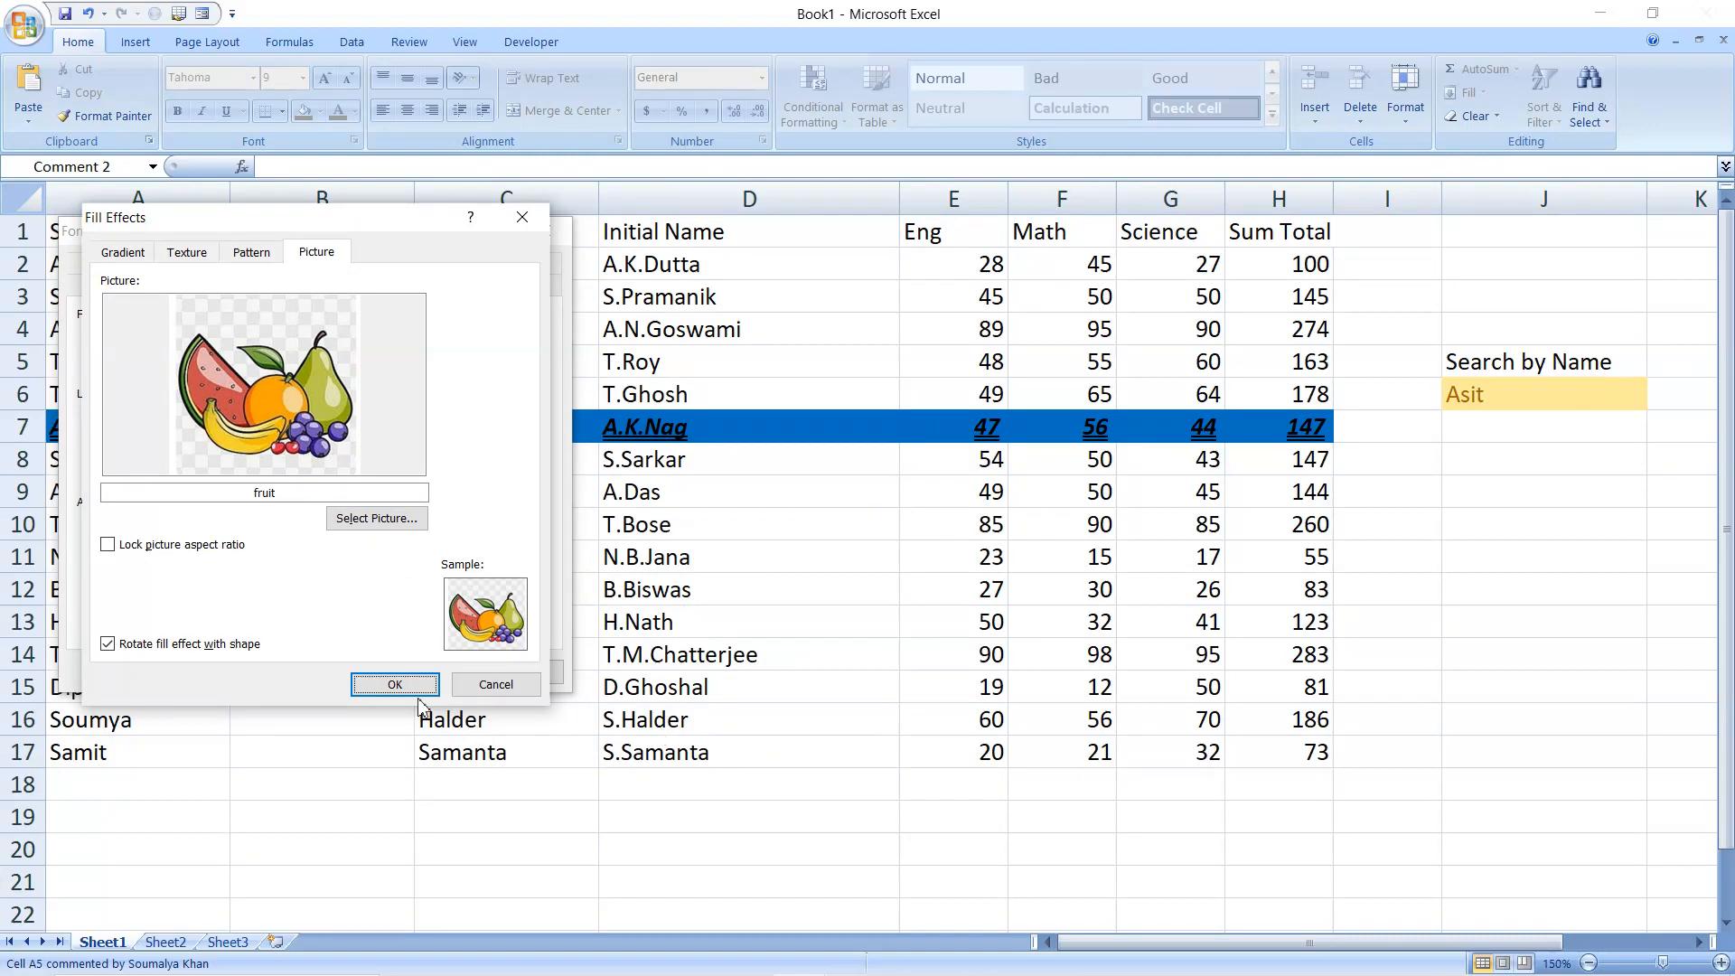
click(407, 692)
click(423, 674)
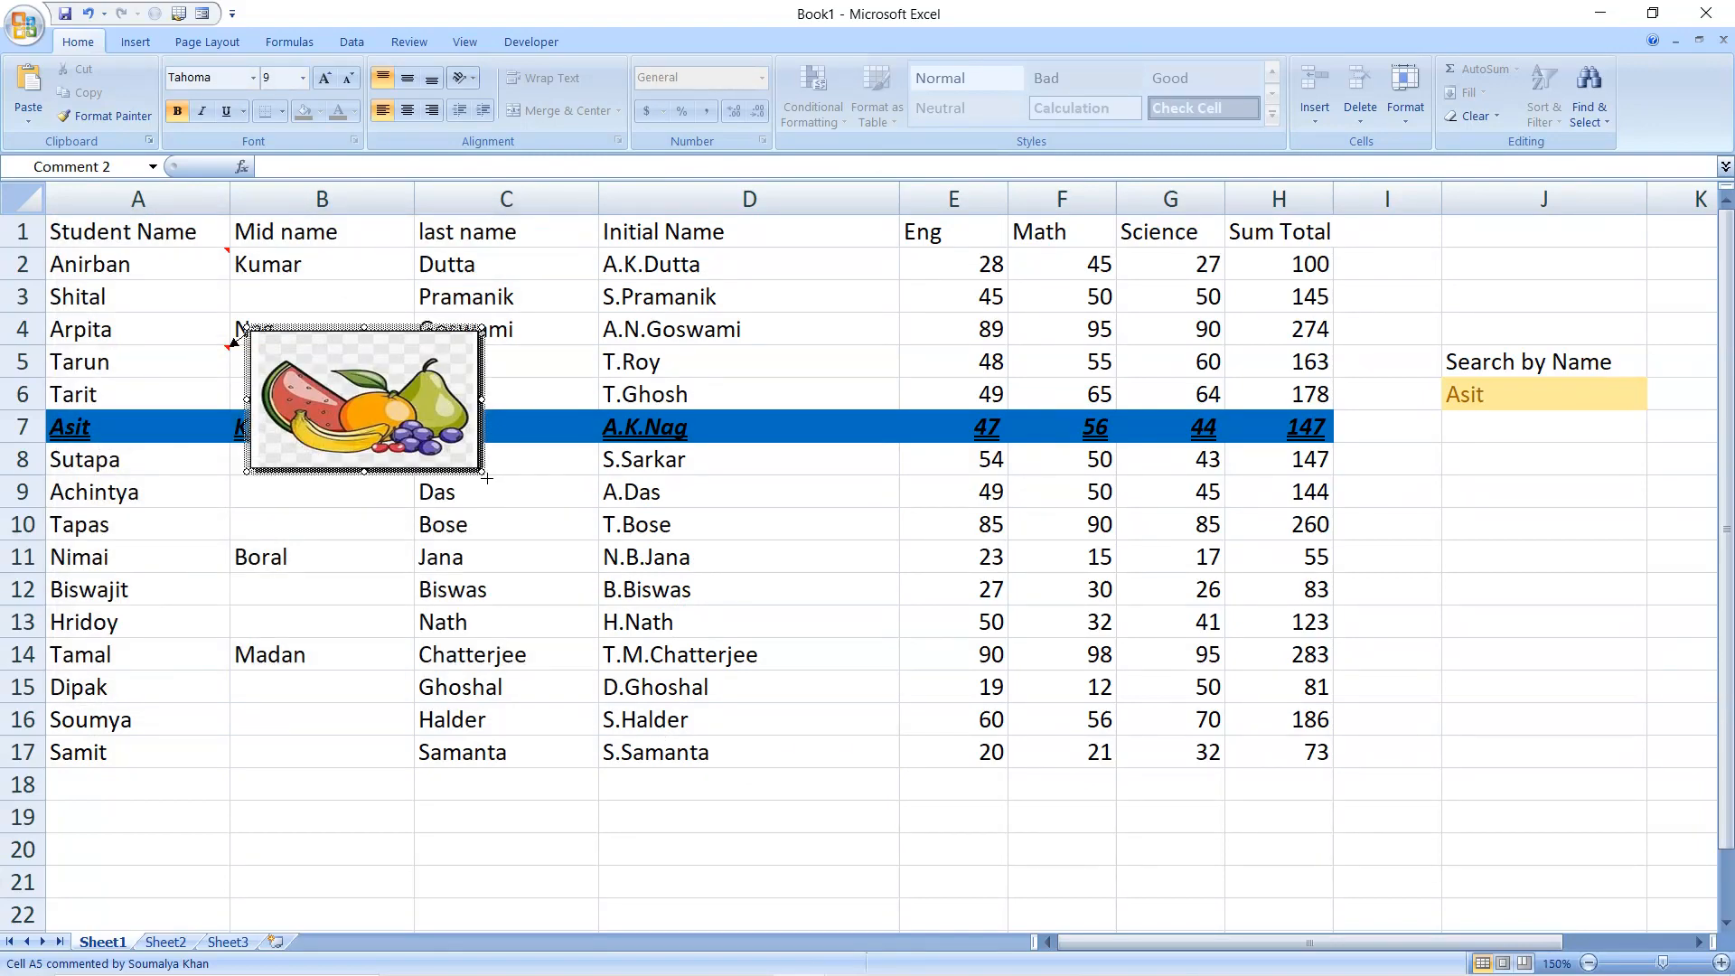
Enlarge the A5 comment box to extend into column D and down to about row 13, and preview it from its cell
drag(482, 471, 703, 654)
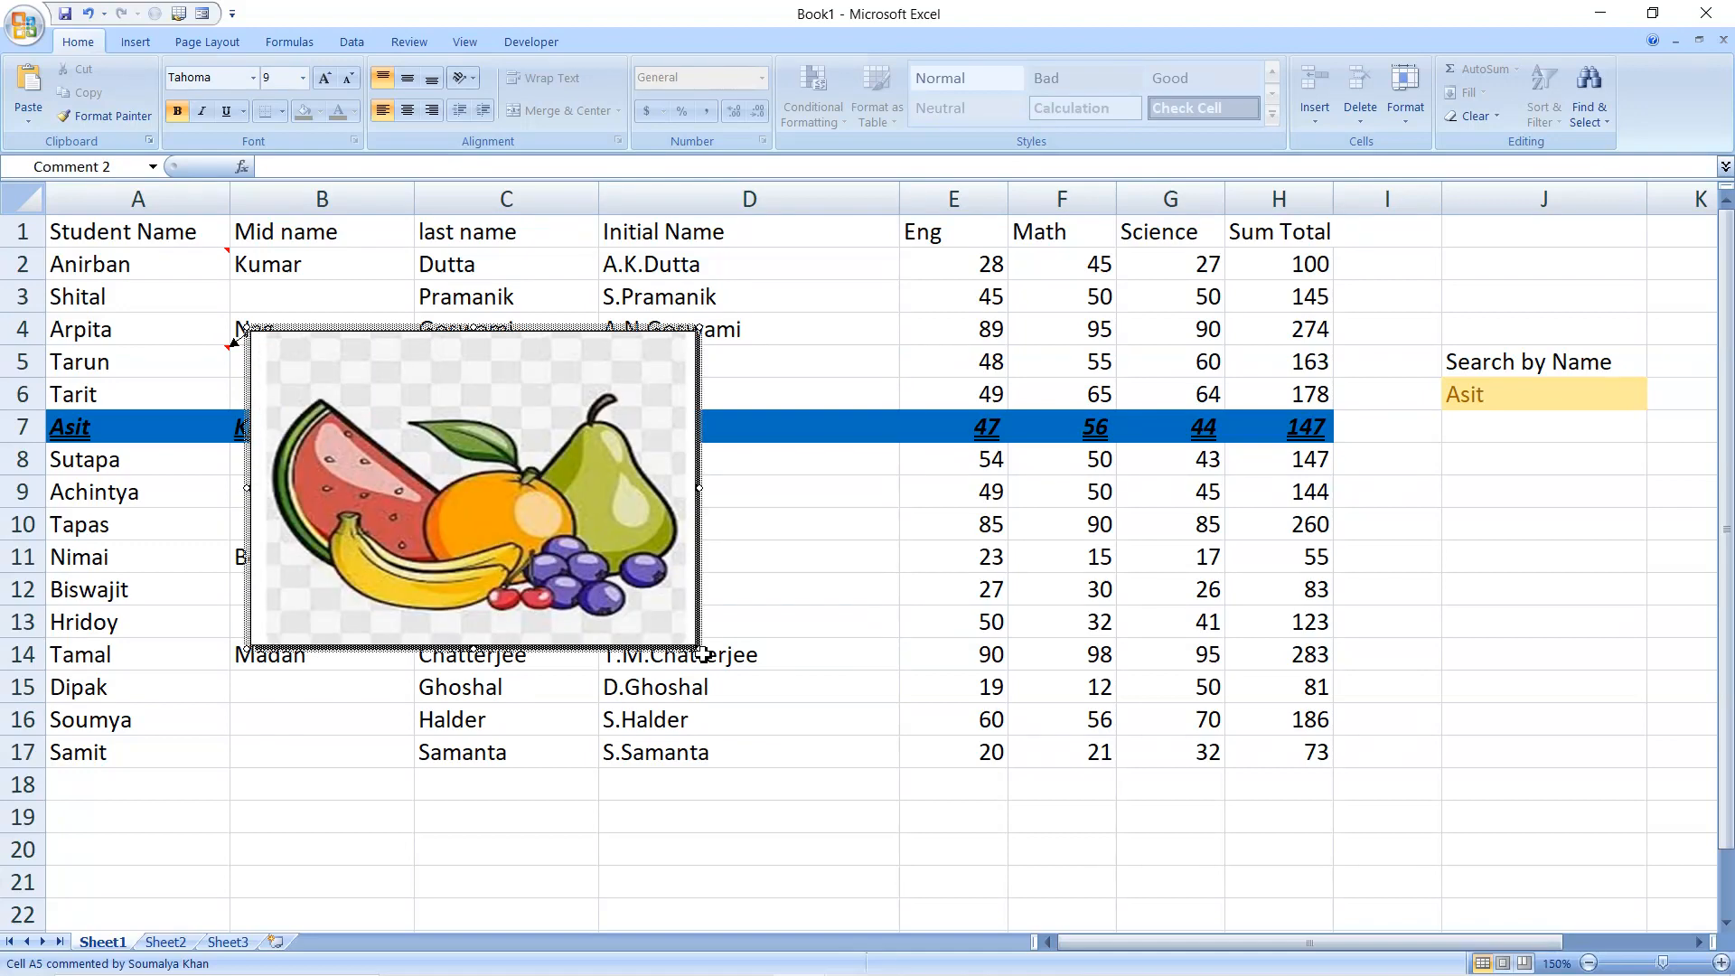
click(956, 540)
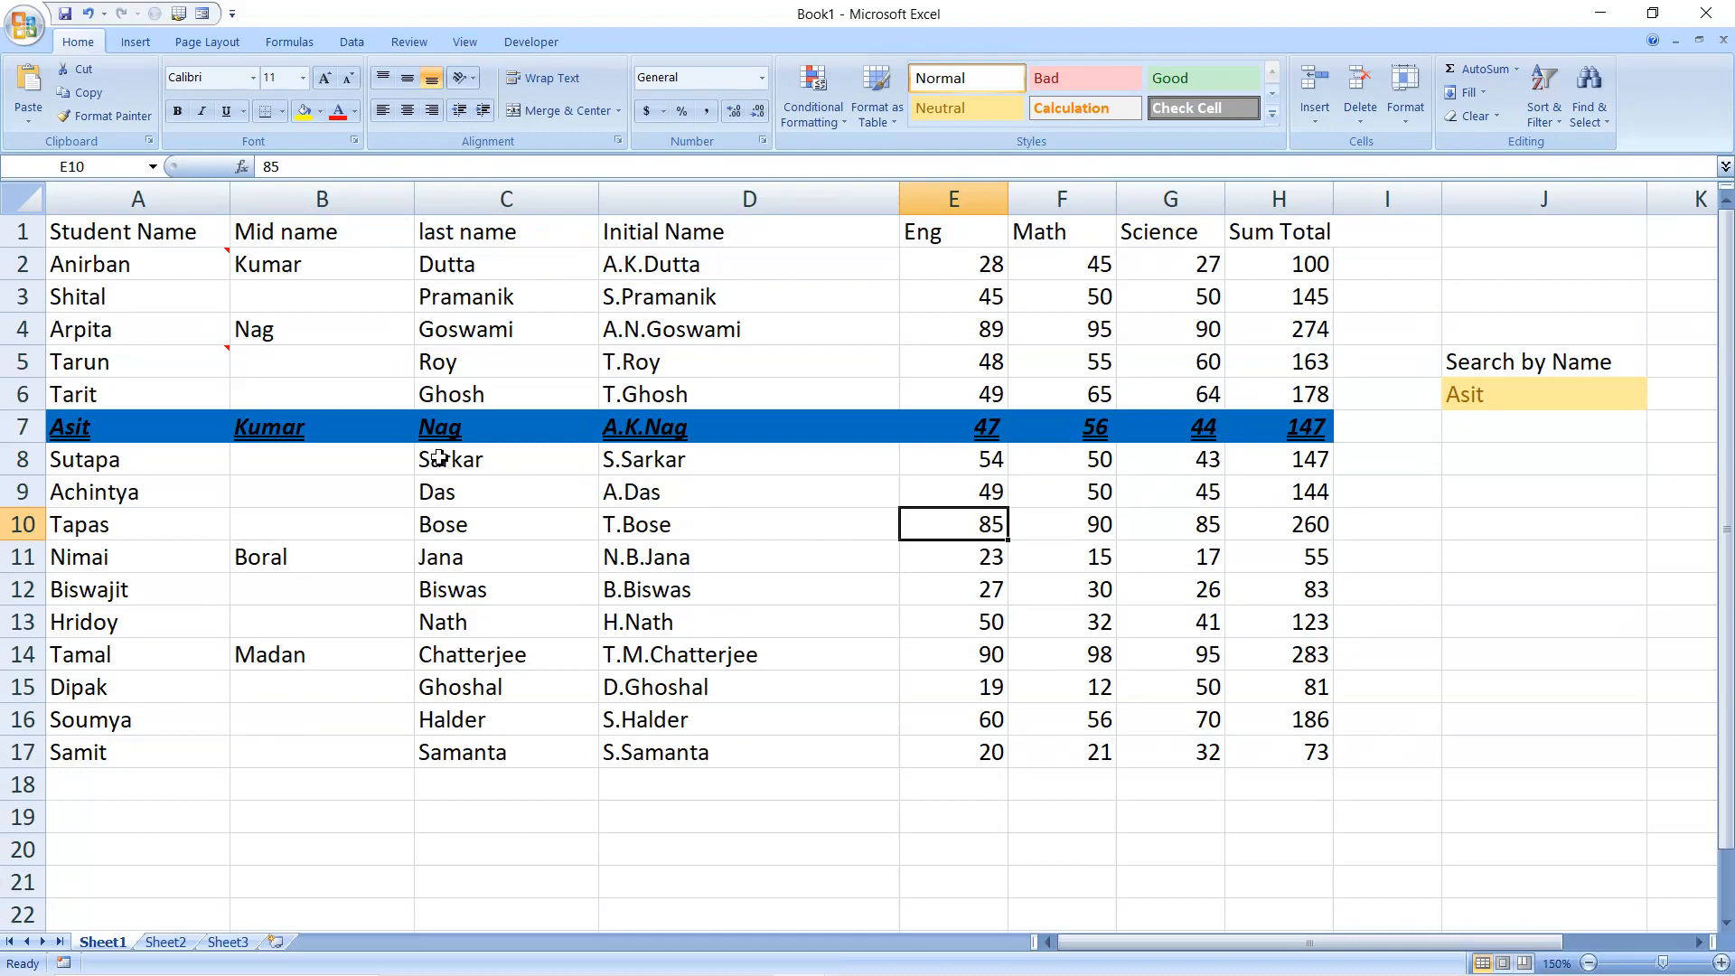
mouse_move(176, 371)
drag(101, 239, 1271, 747)
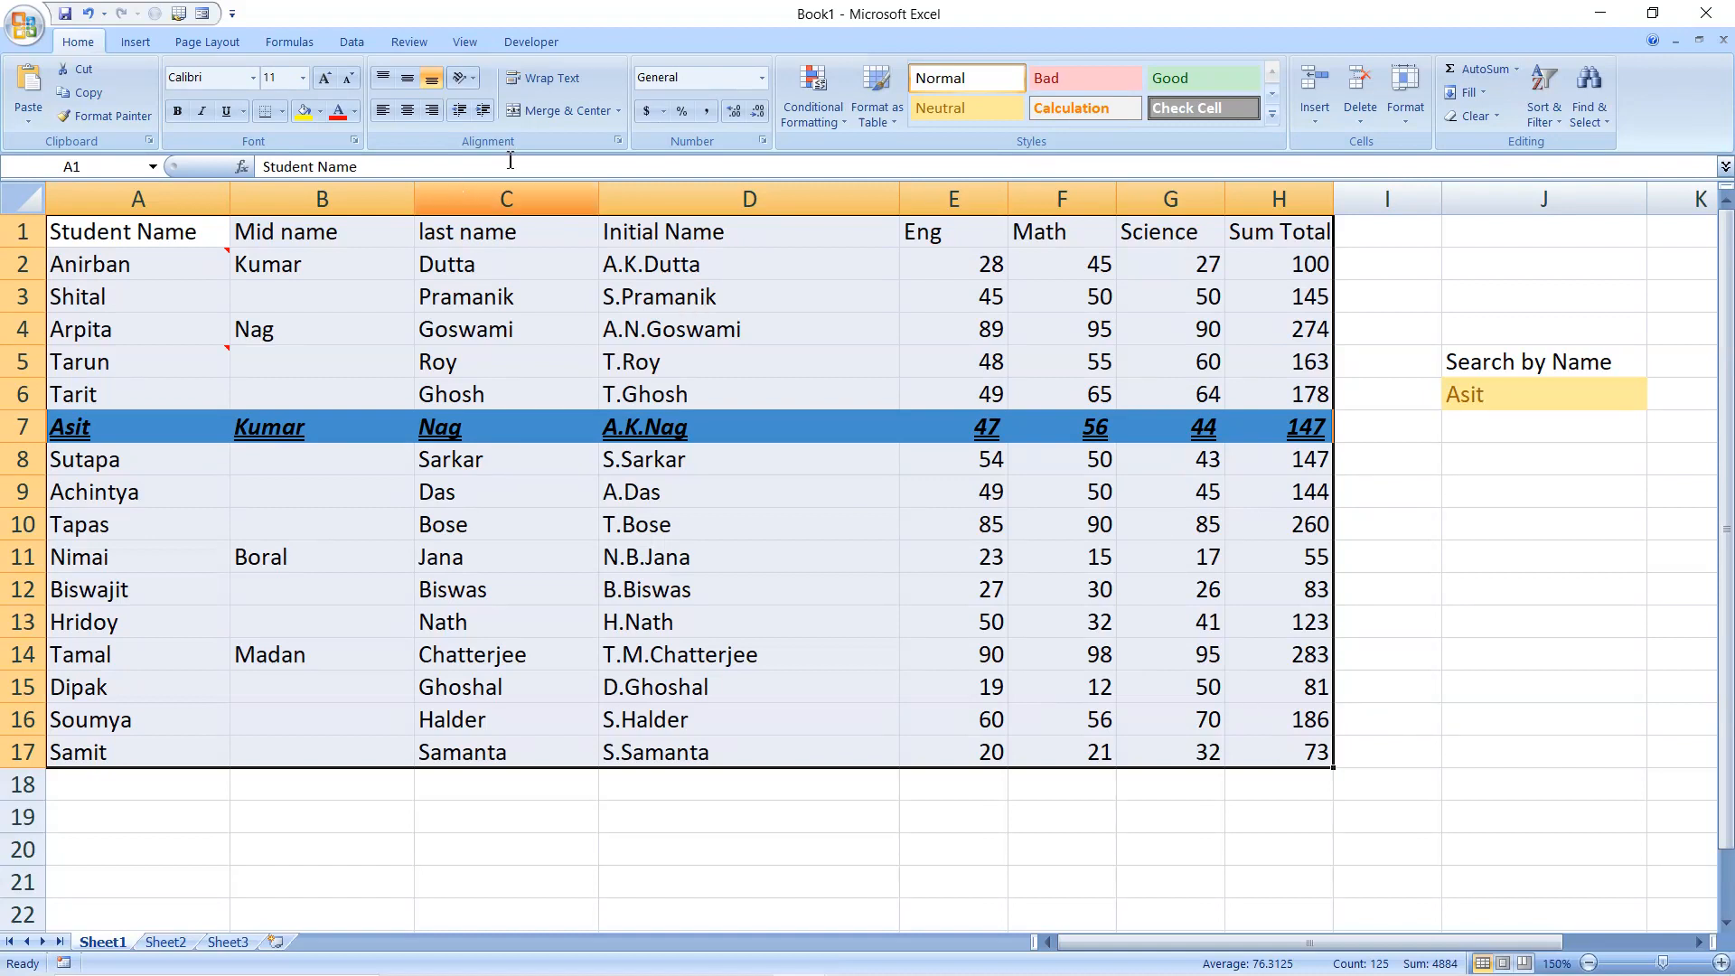
click(1539, 119)
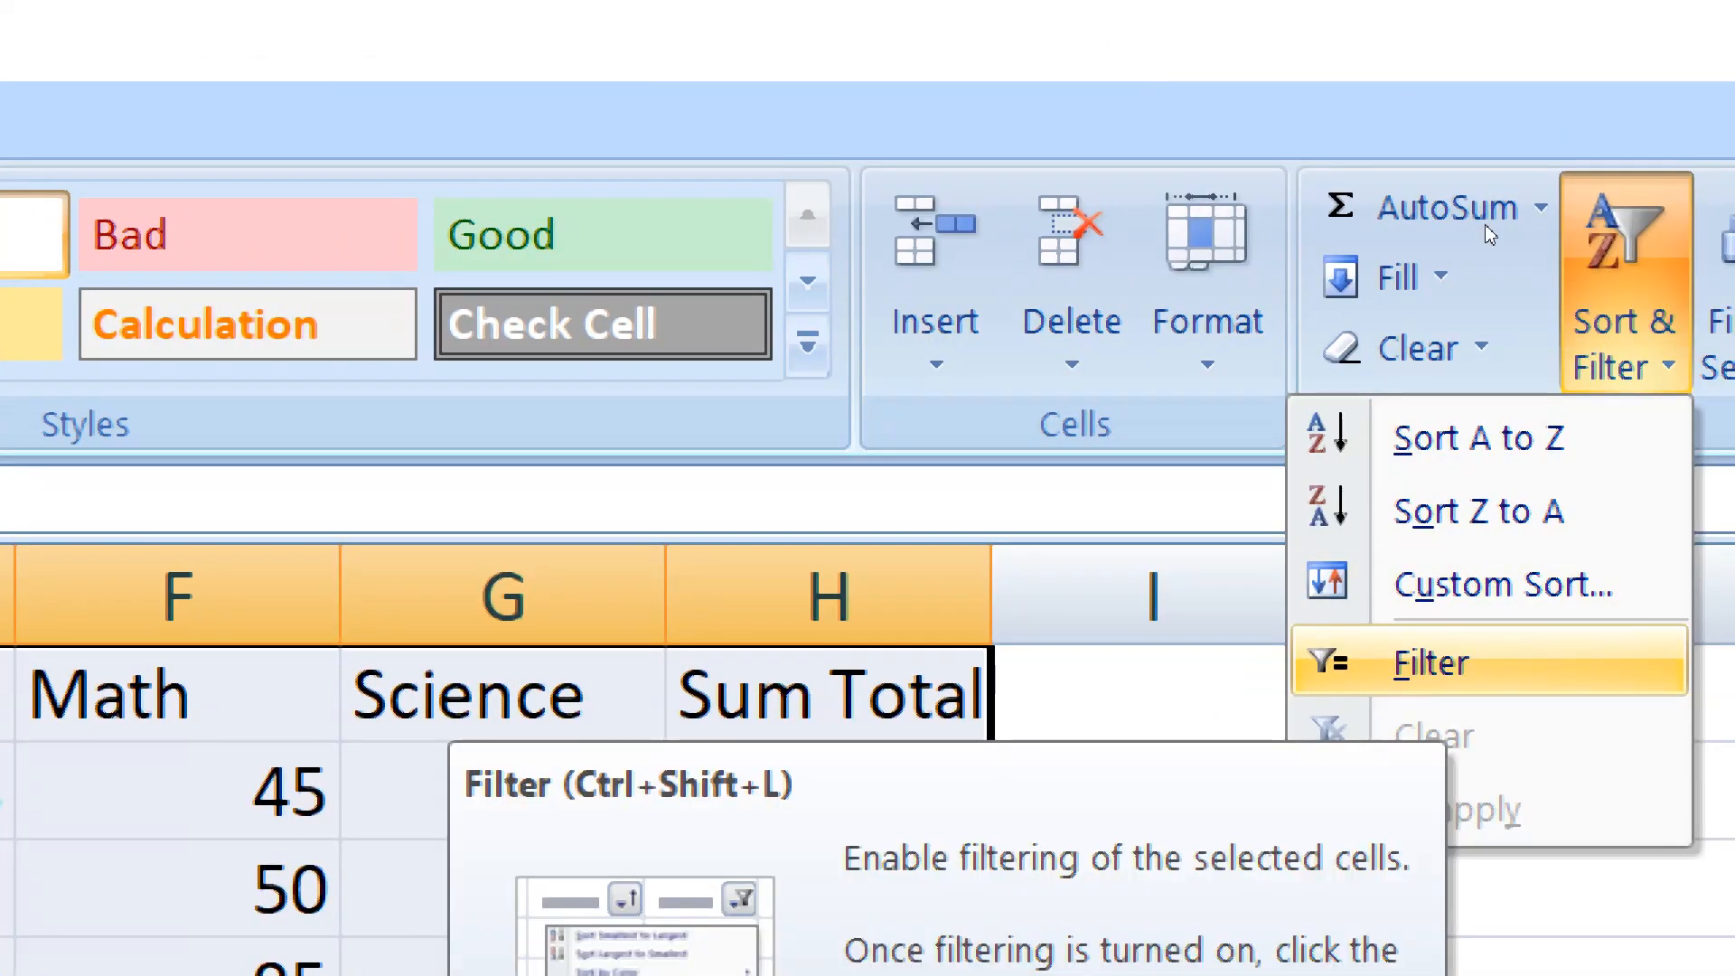
click(1266, 201)
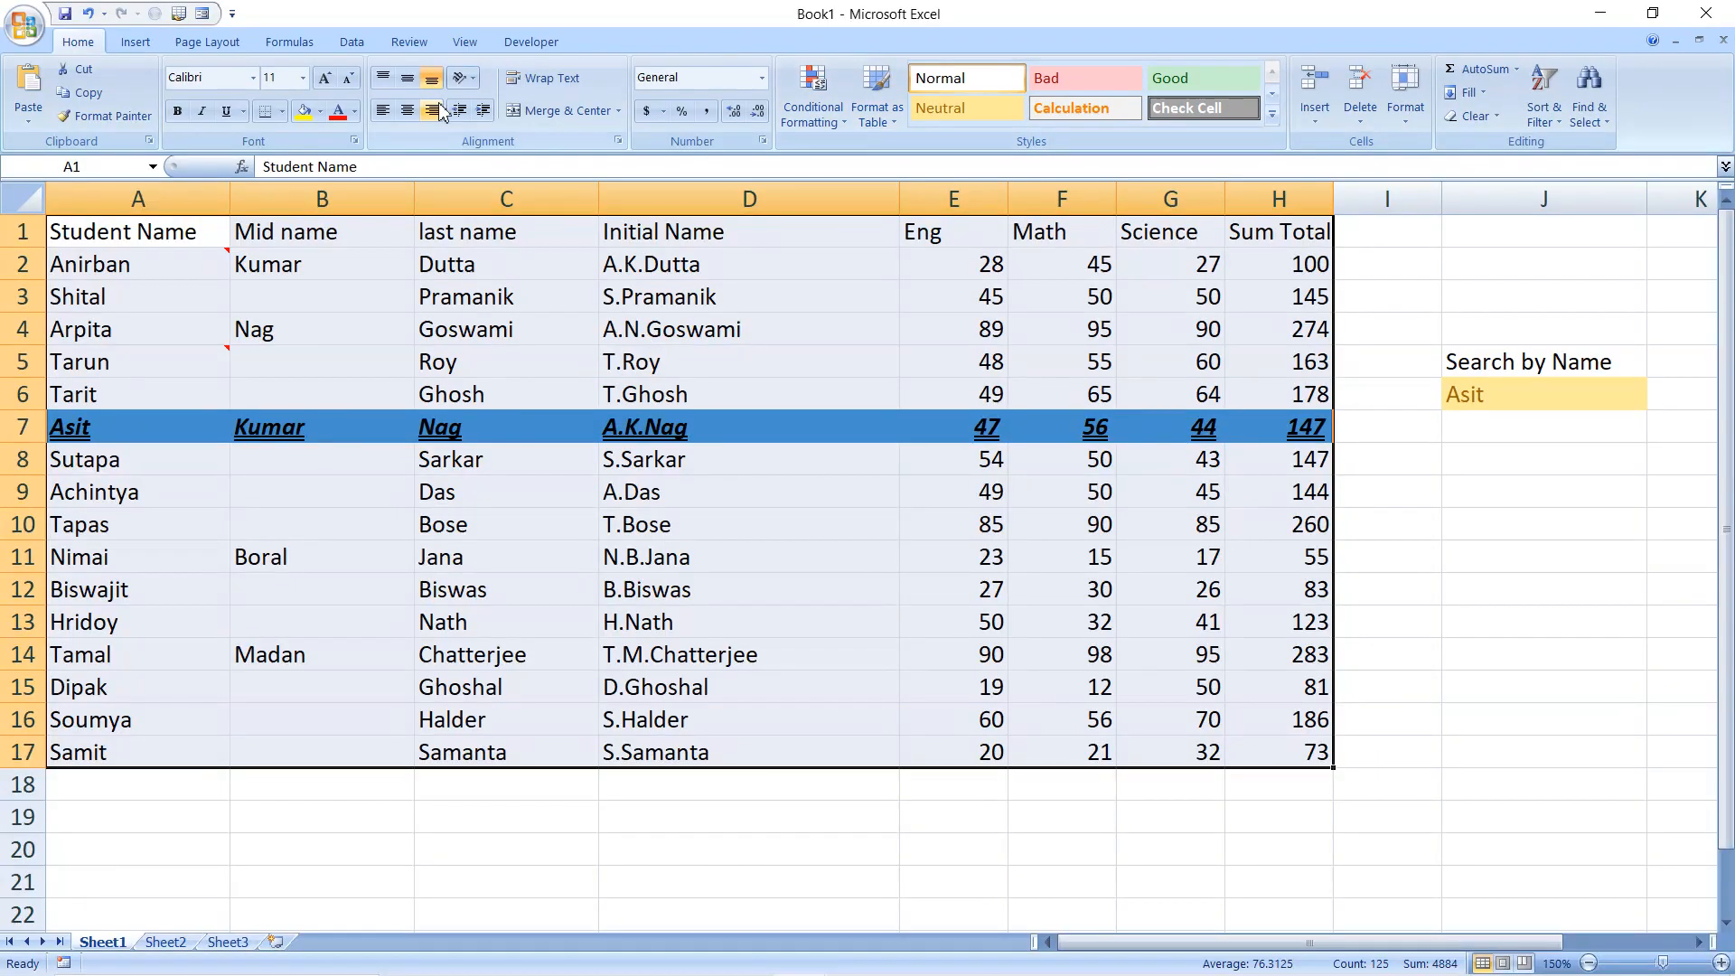
click(155, 264)
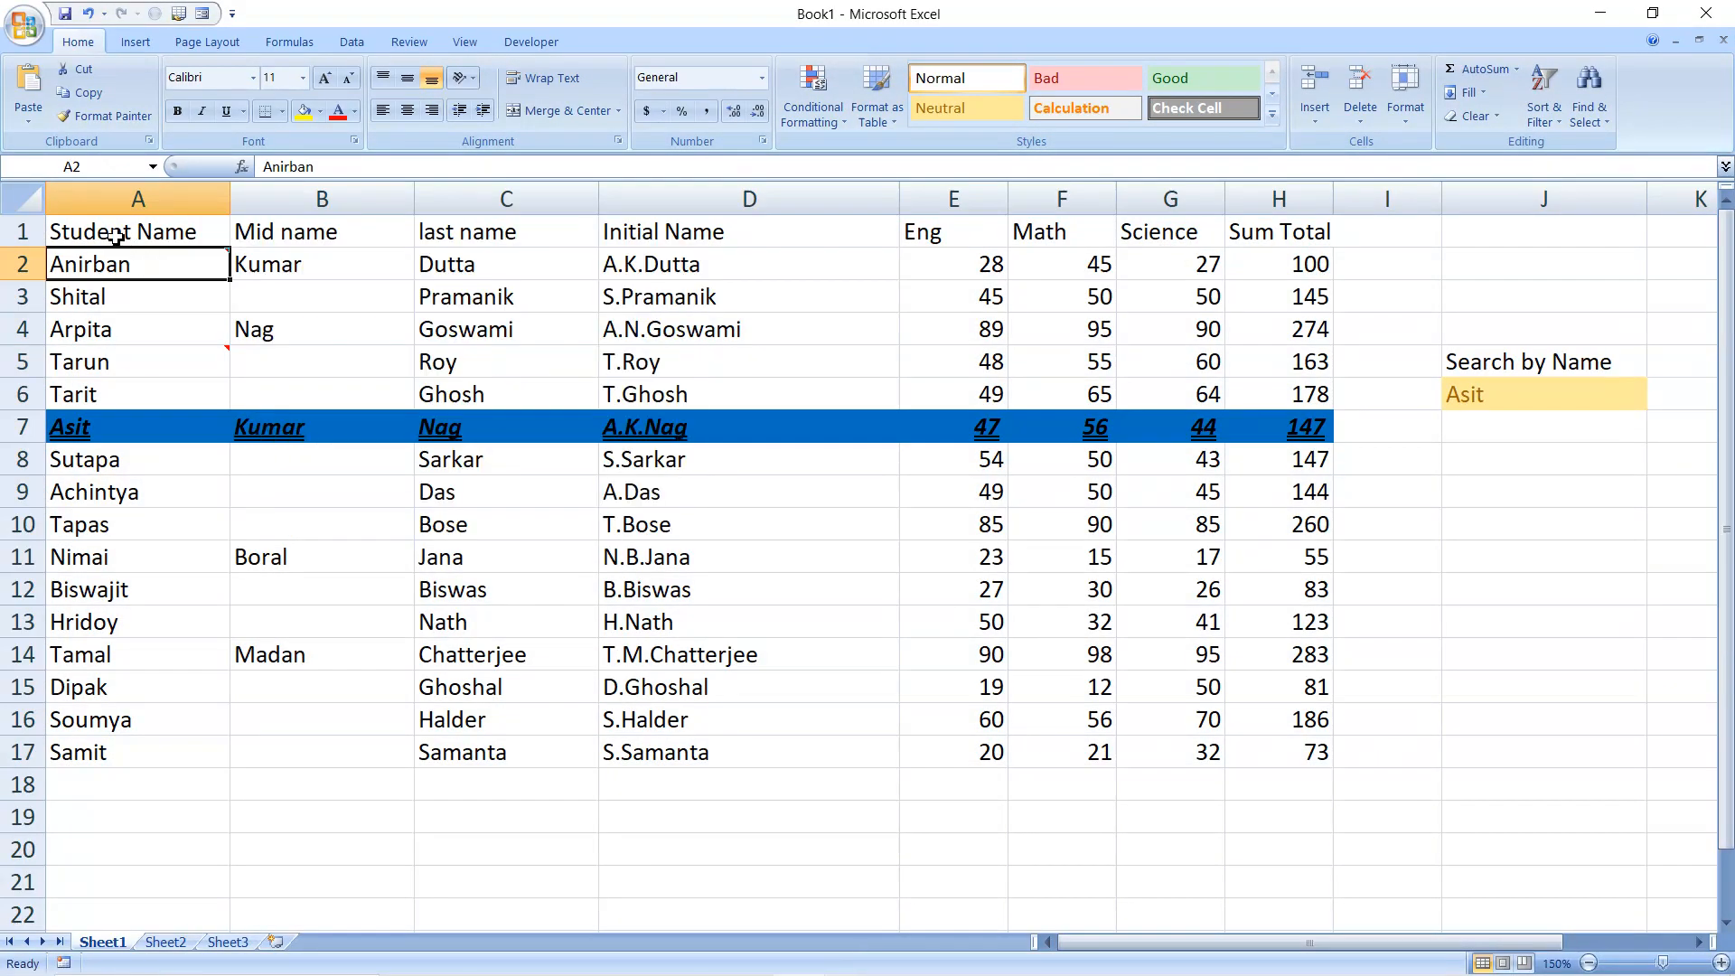
Turn on filtering for the marks table A1:H17 and view the filter options of the Student Name column
drag(135, 232, 1246, 757)
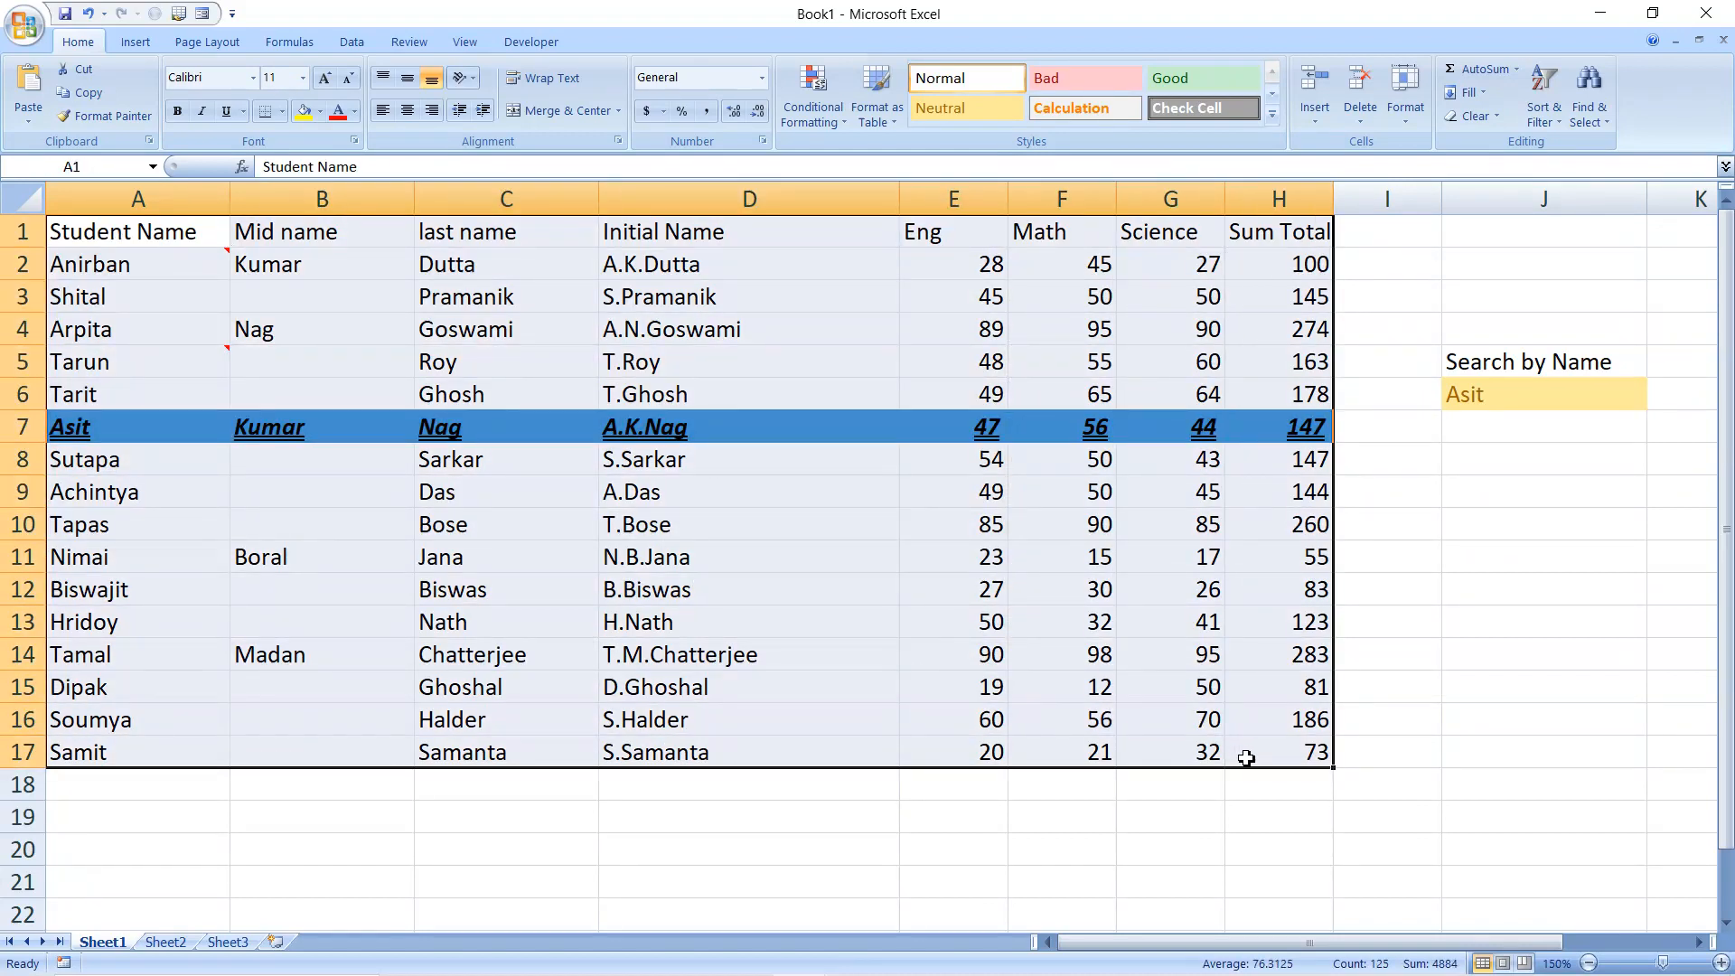
key(ctrl+shift+l)
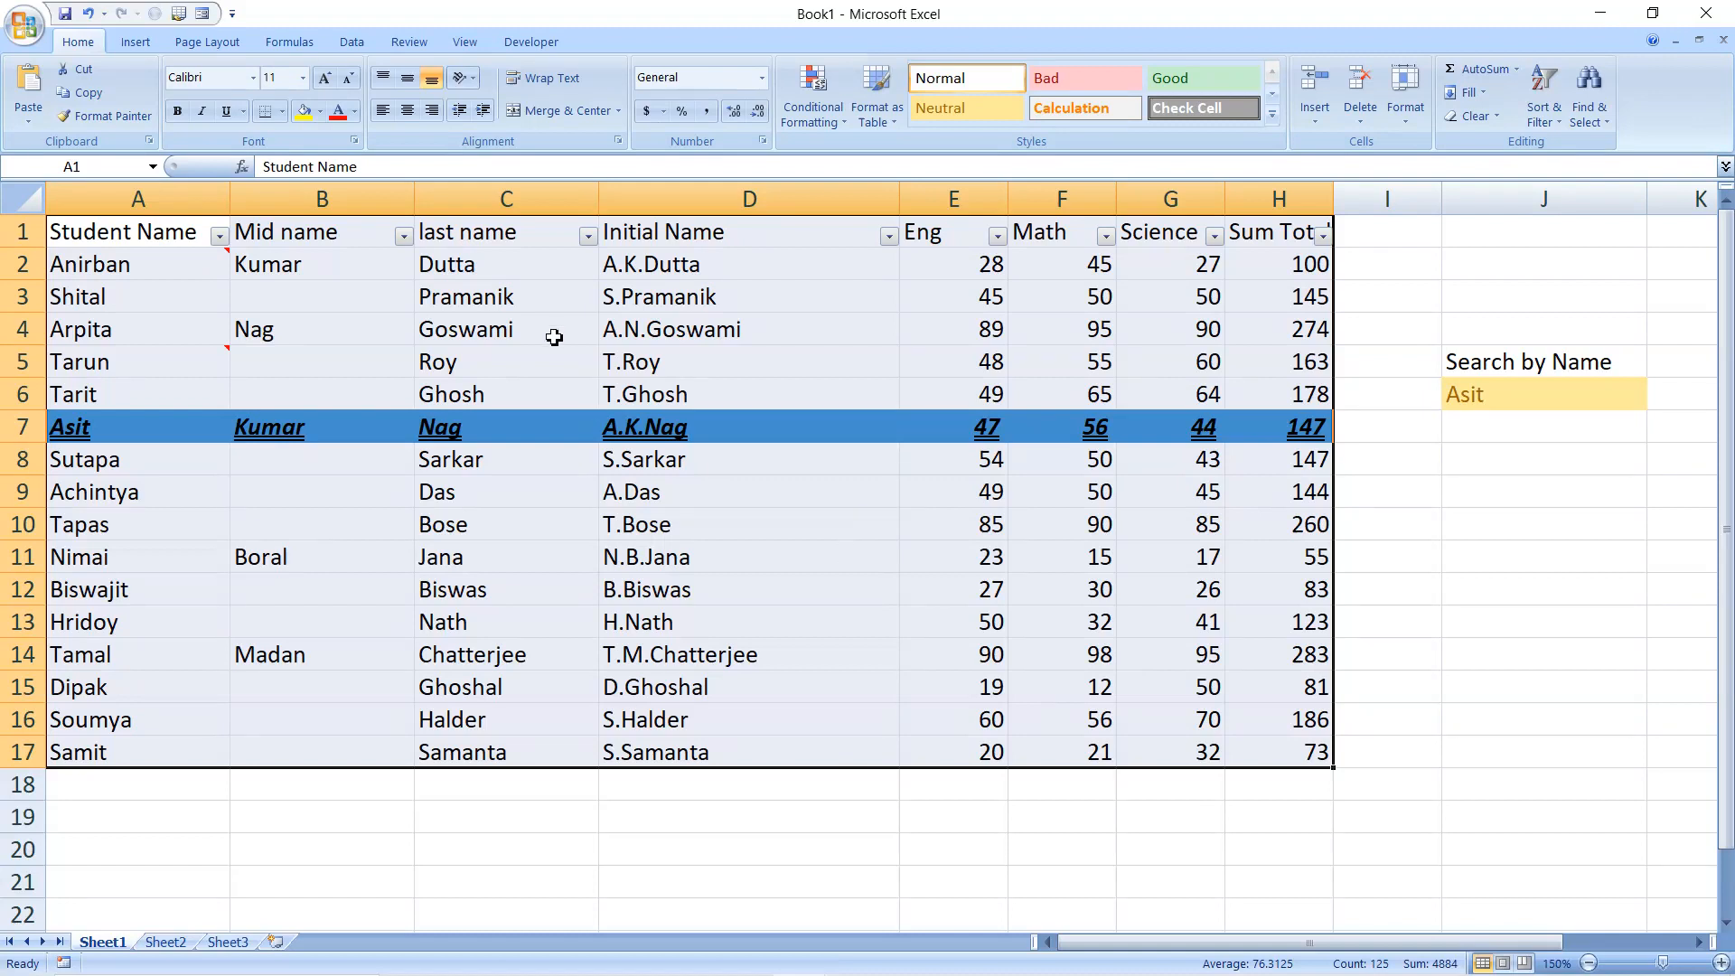
click(220, 237)
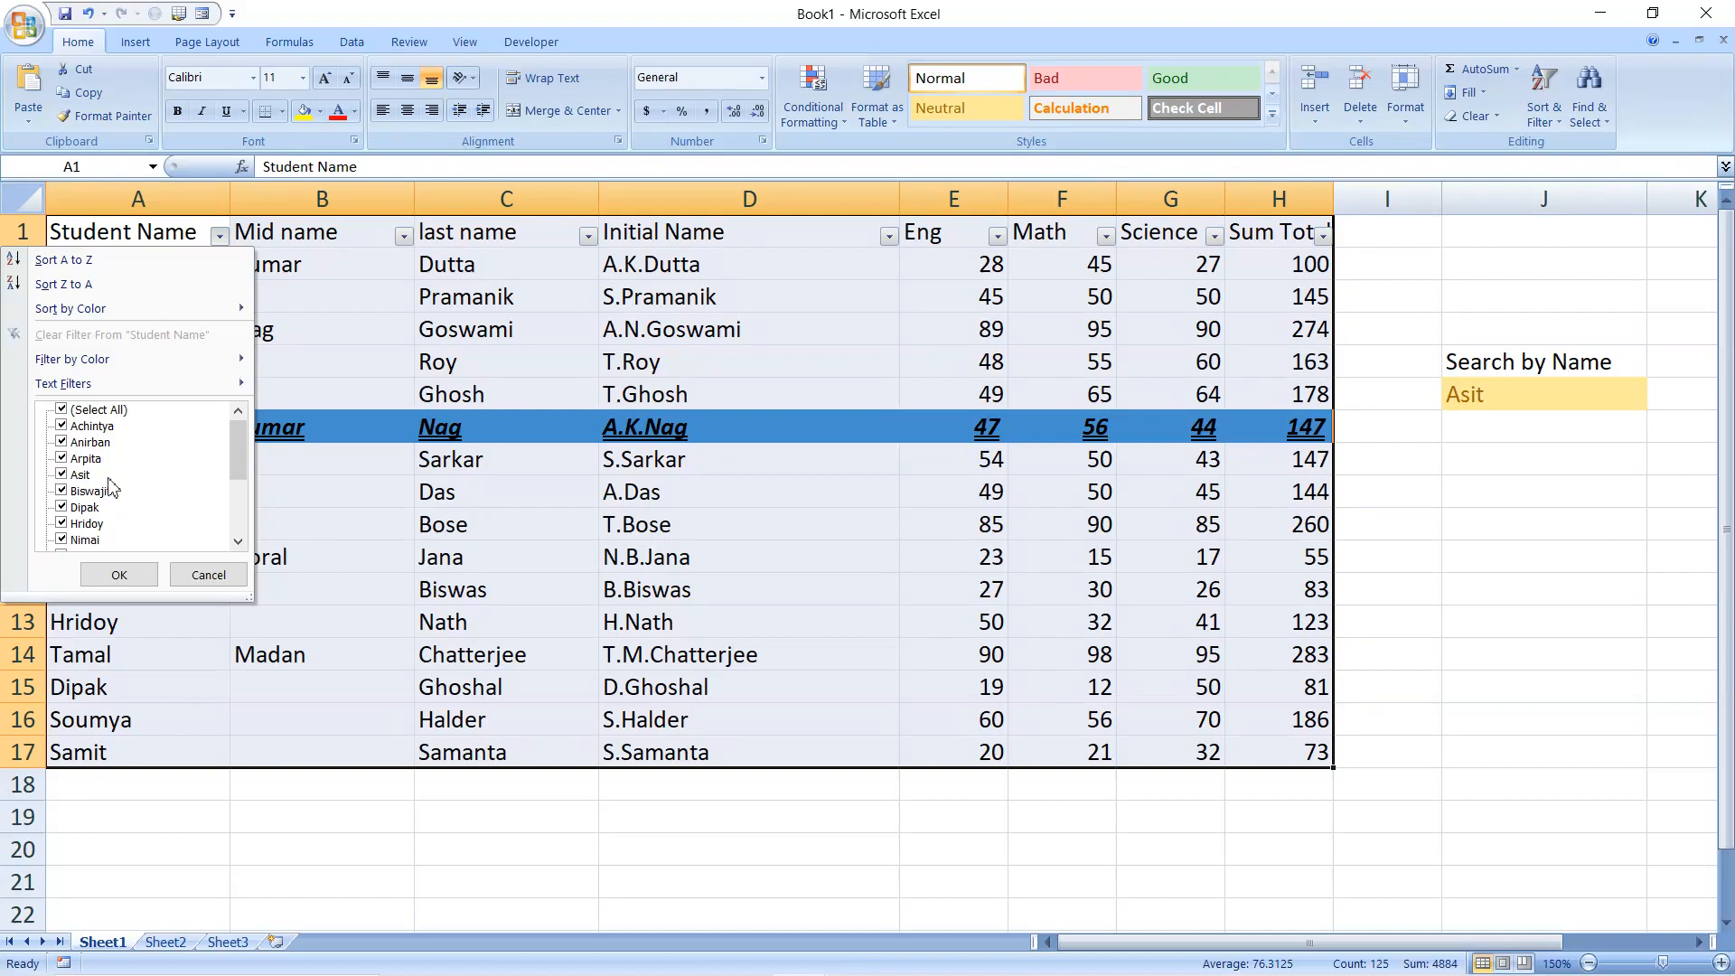
click(208, 576)
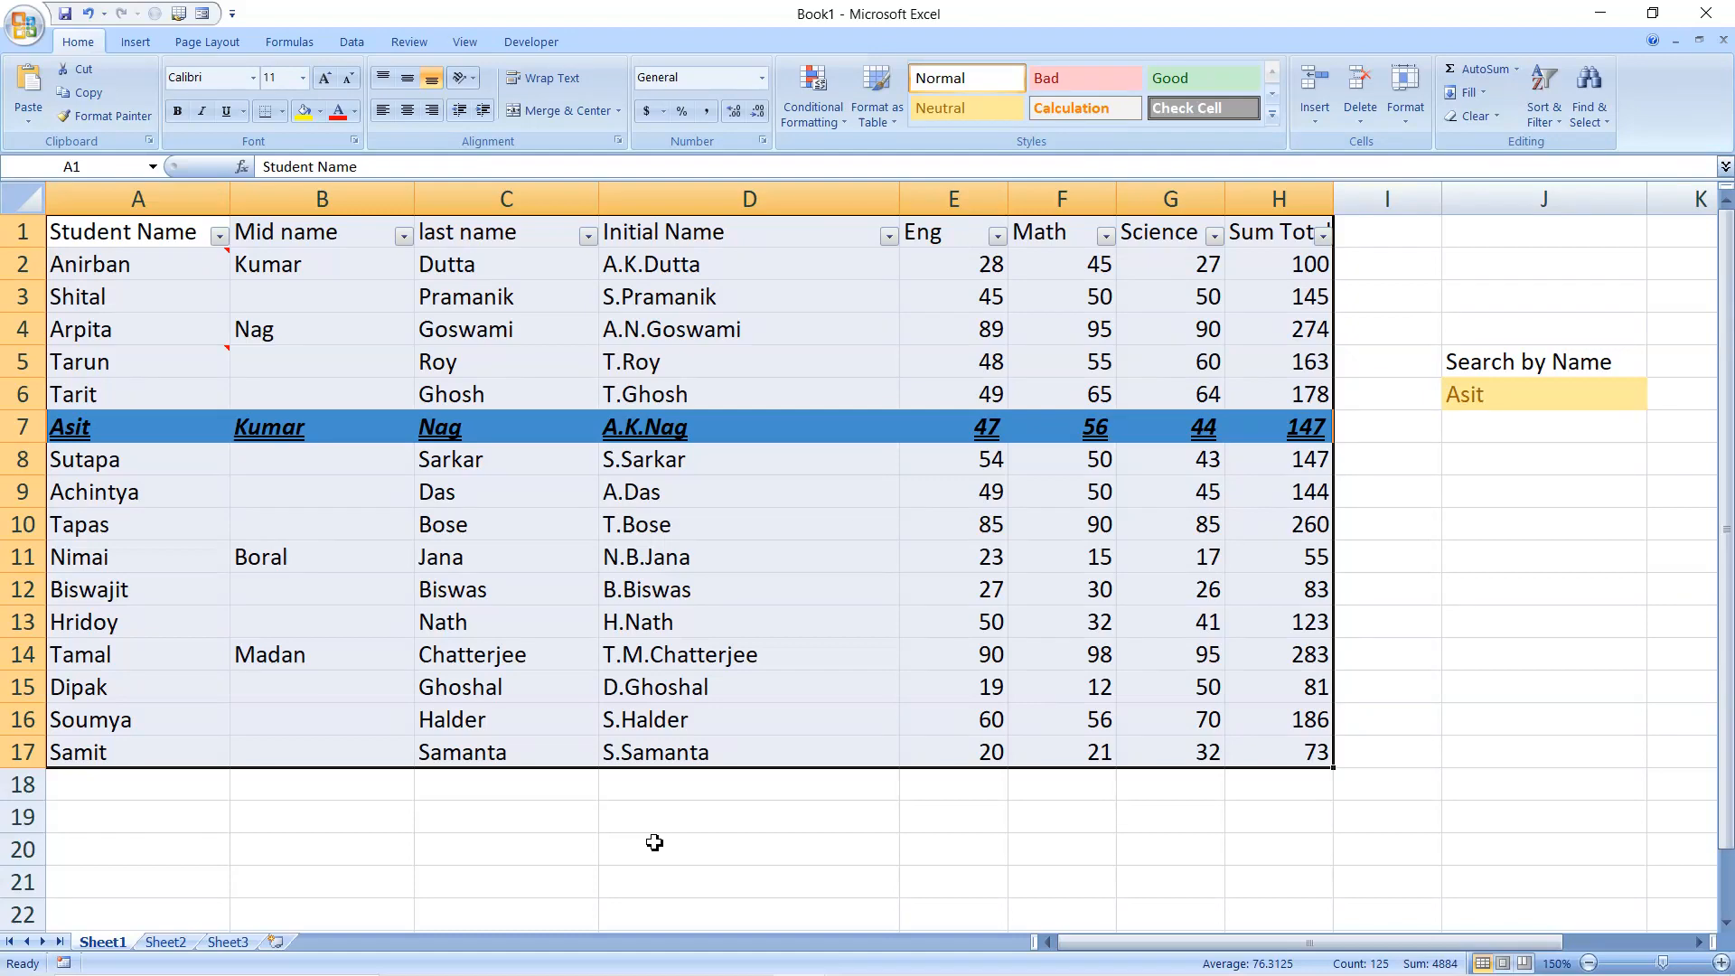
key(super)
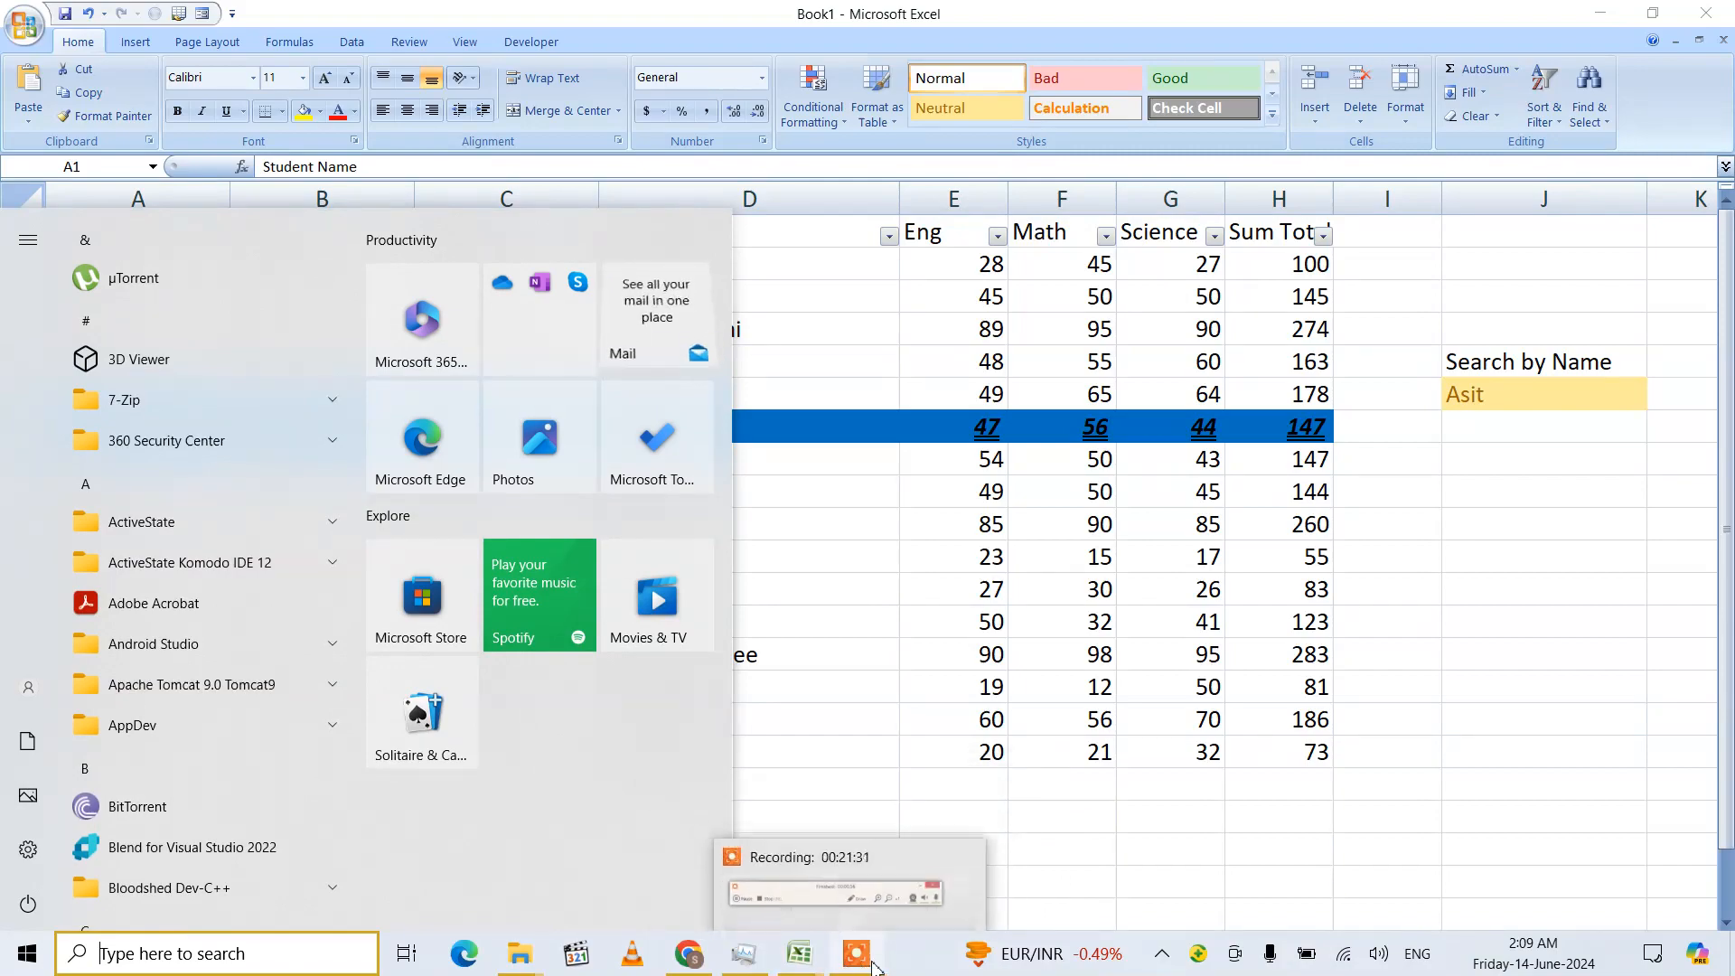